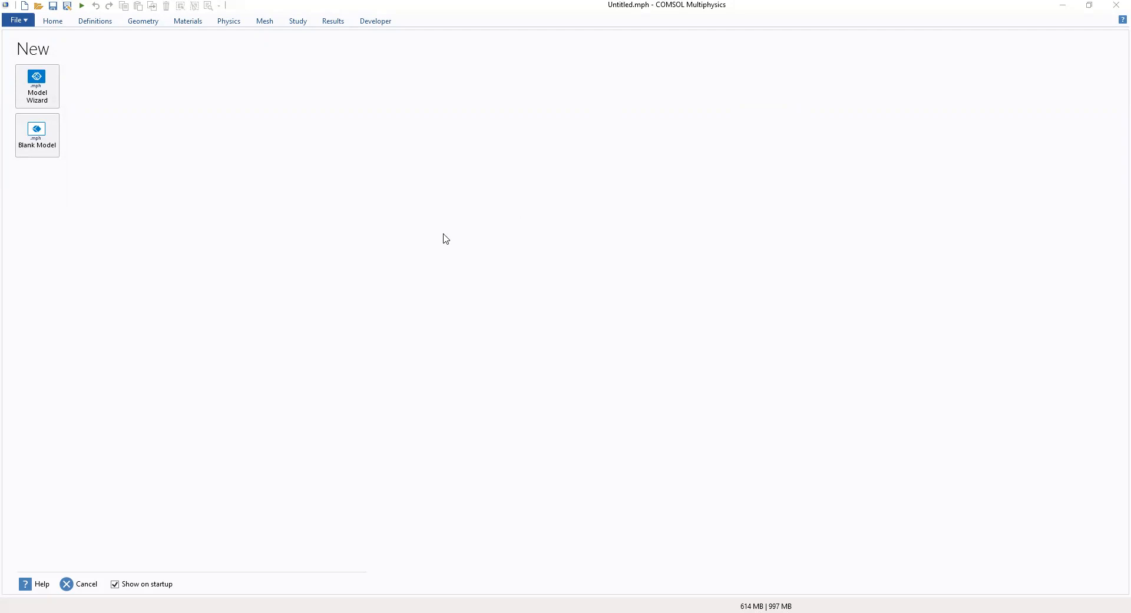
- Create a new 3D model with the Model Wizard, without adding any physics interface
{"action": "left_click", "coordinate": [47, 86]}
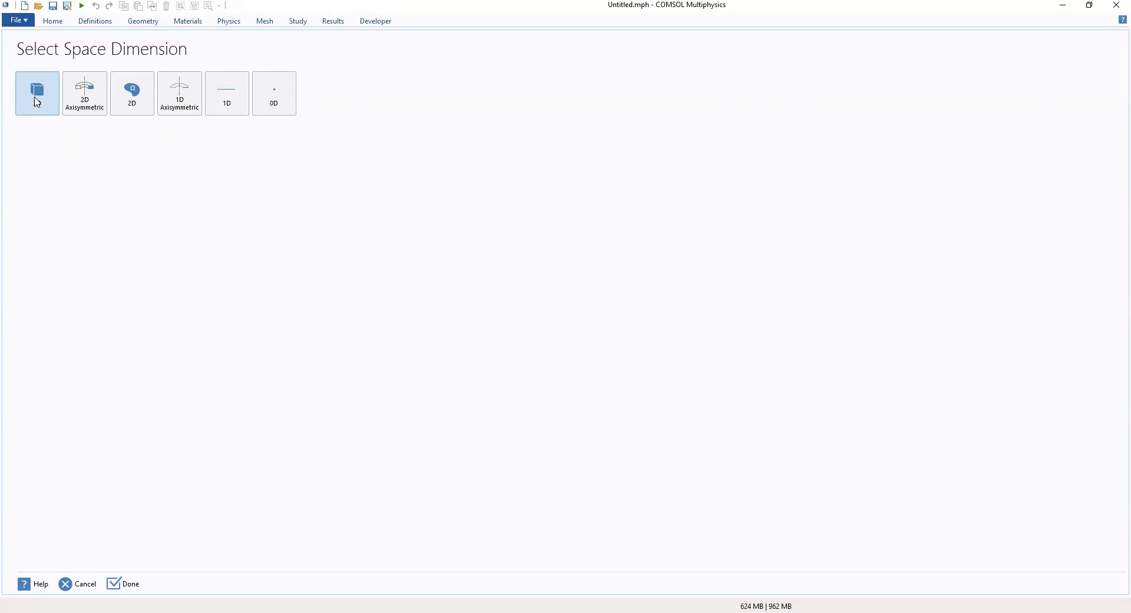
{"action": "left_click", "coordinate": [37, 101]}
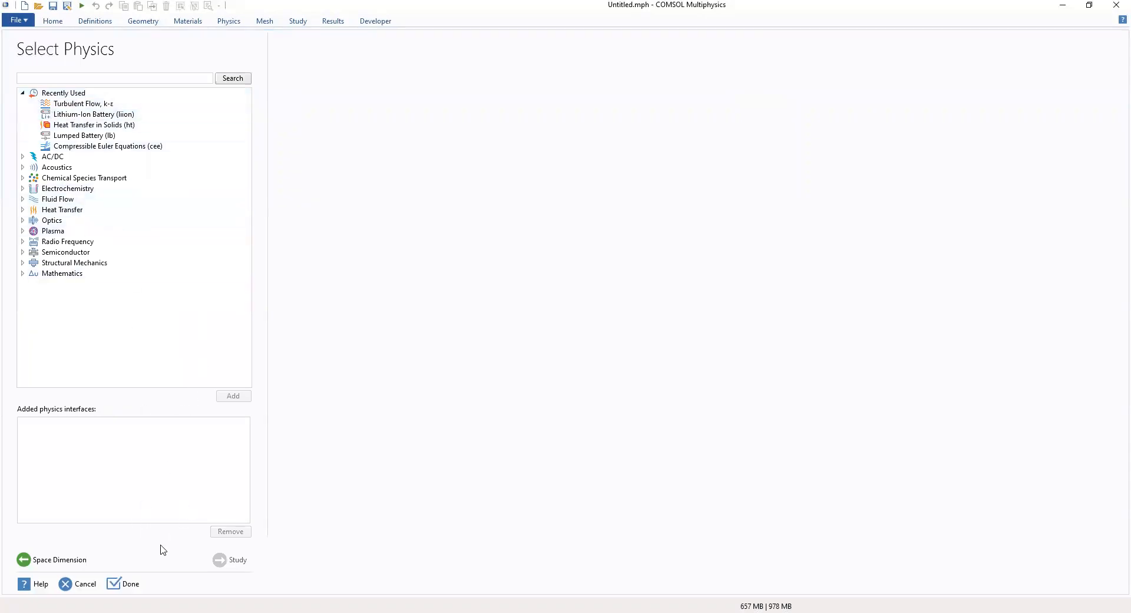
{"action": "left_click", "coordinate": [121, 585]}
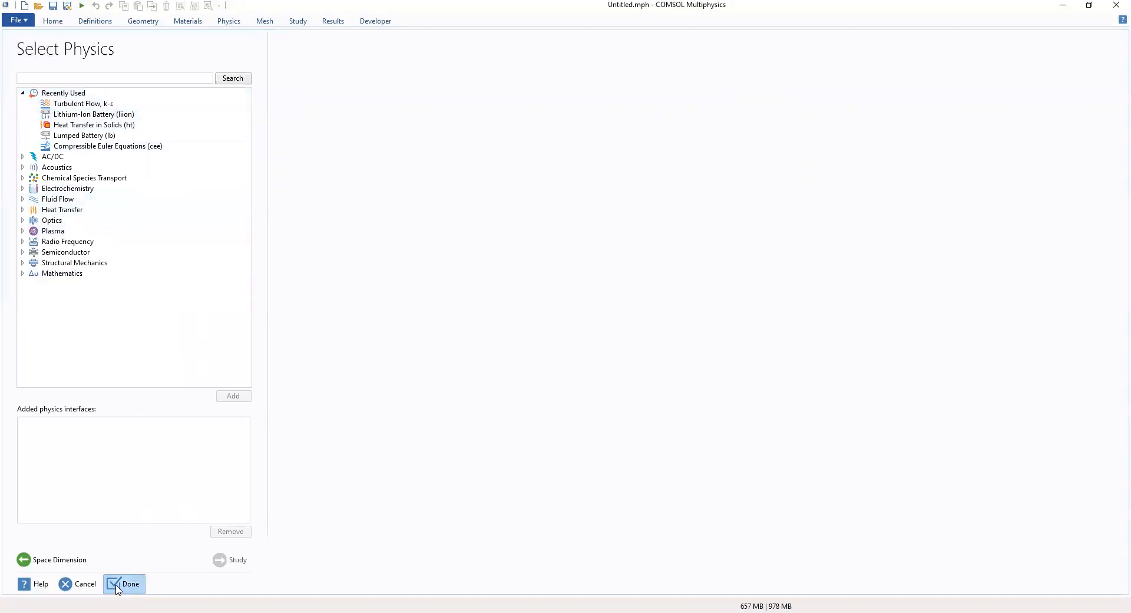
{"action": "left_click", "coordinate": [606, 357]}
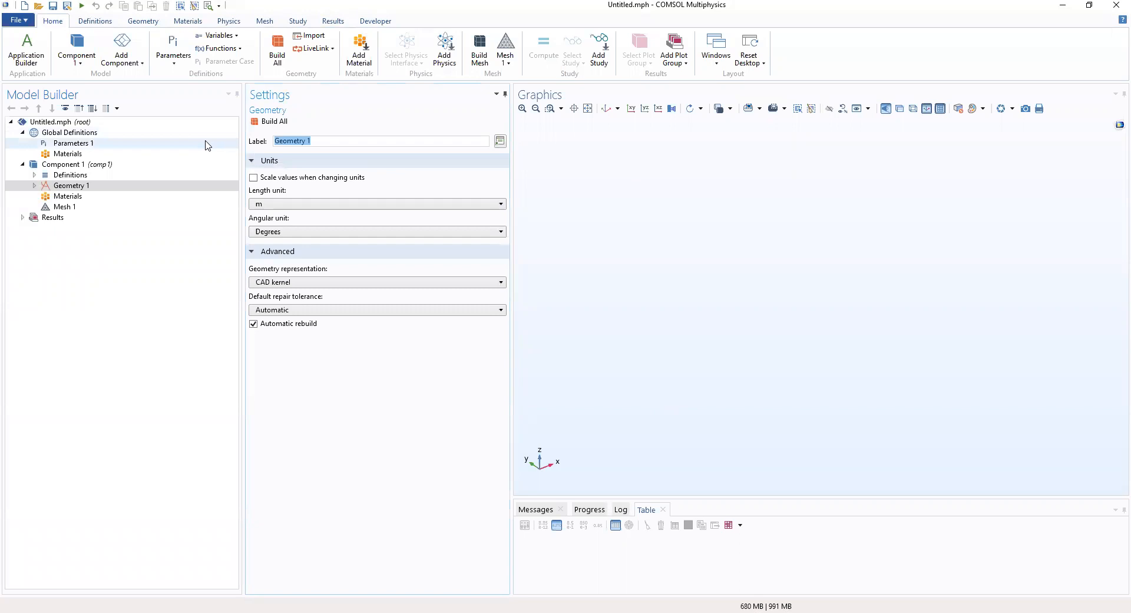
{"action": "left_click", "coordinate": [362, 141]}
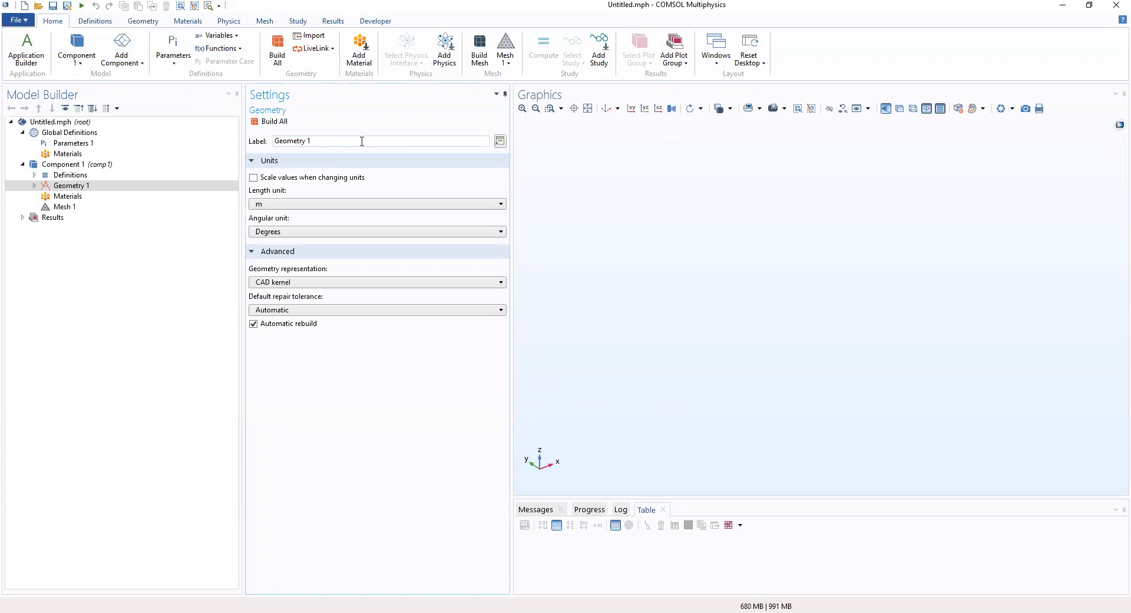
- Add a solid cylinder to Geometry 1 with radius 100 m, height 500 m and the x-axis as its axis type
{"action": "left_click", "coordinate": [48, 187]}
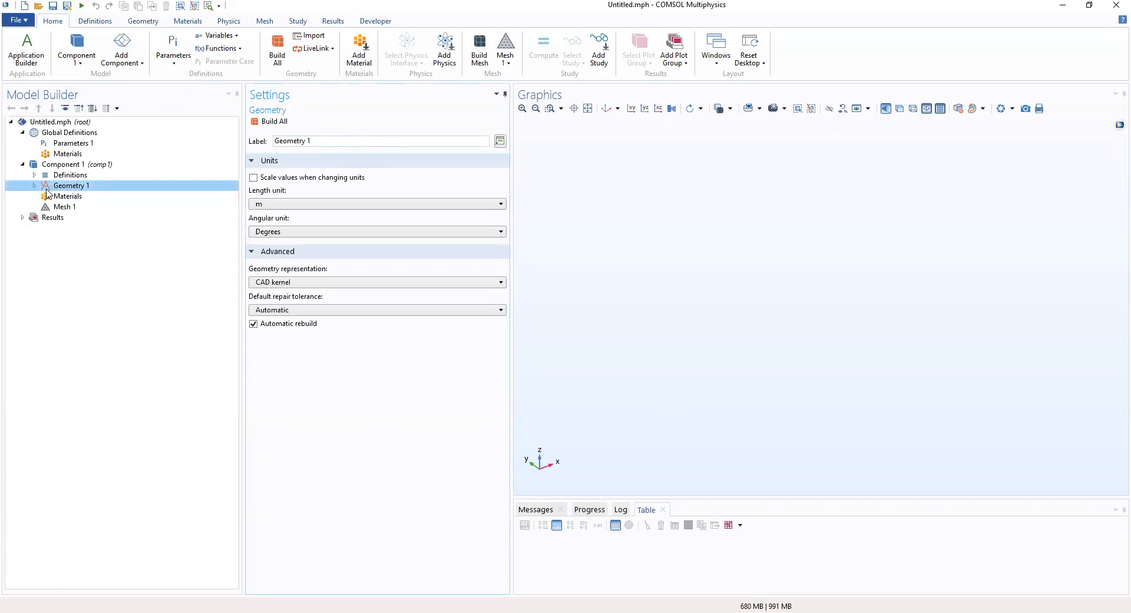
{"action": "right_click", "coordinate": [48, 190]}
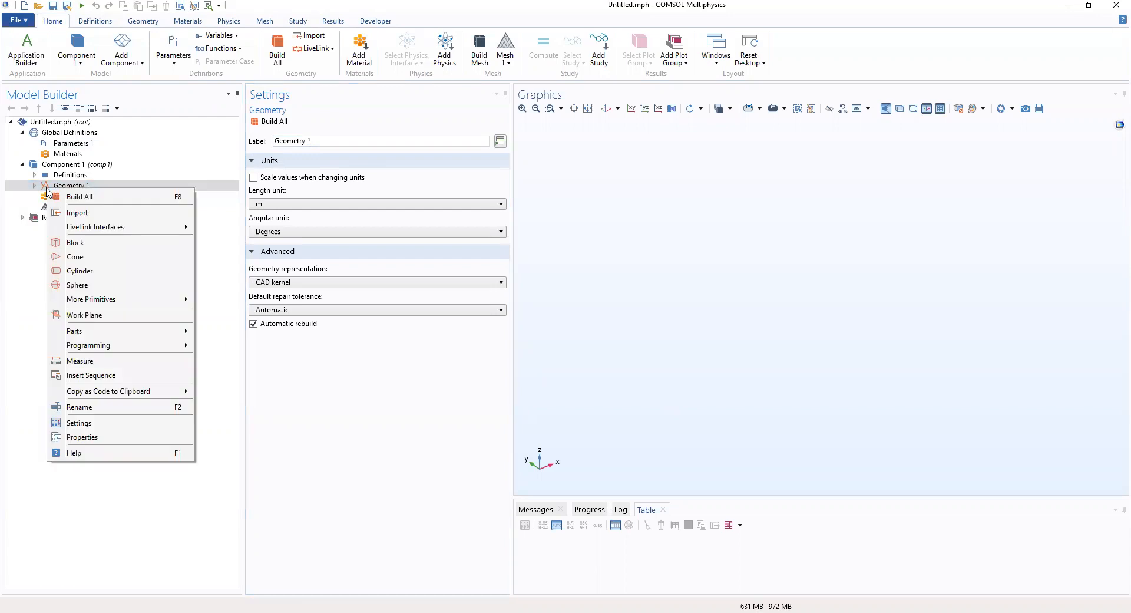
{"action": "left_click", "coordinate": [95, 273]}
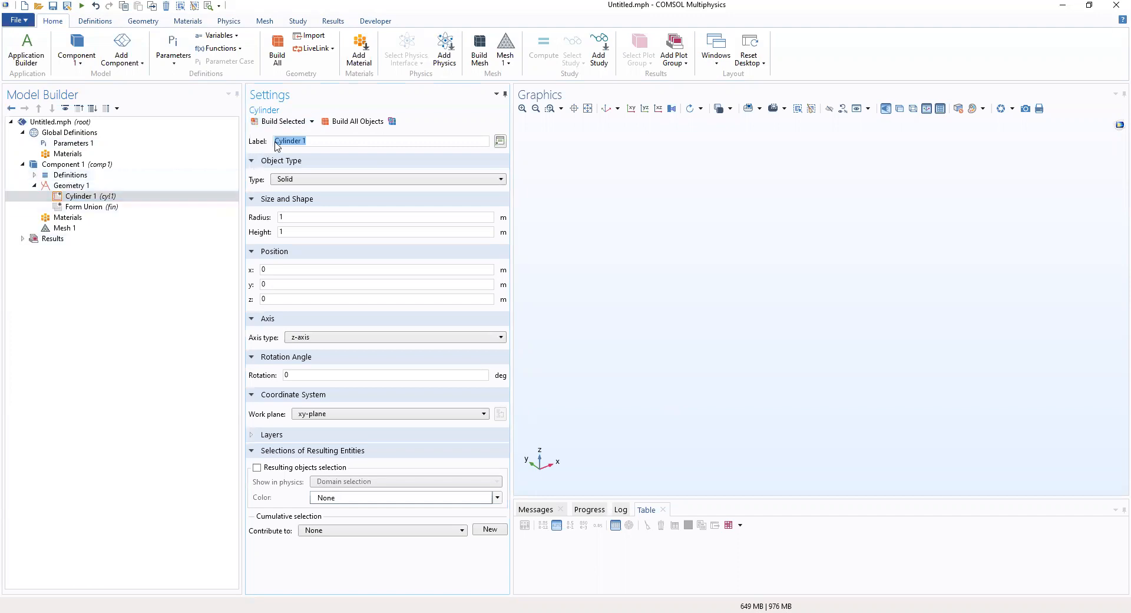
{"action": "left_click", "coordinate": [284, 216]}
{"action": "left_click_drag", "start_coordinate": [284, 216], "coordinate": [275, 216]}
{"action": "type", "text": "100"}
{"action": "left_click_drag", "start_coordinate": [292, 232], "coordinate": [252, 235]}
{"action": "type", "text": "500"}
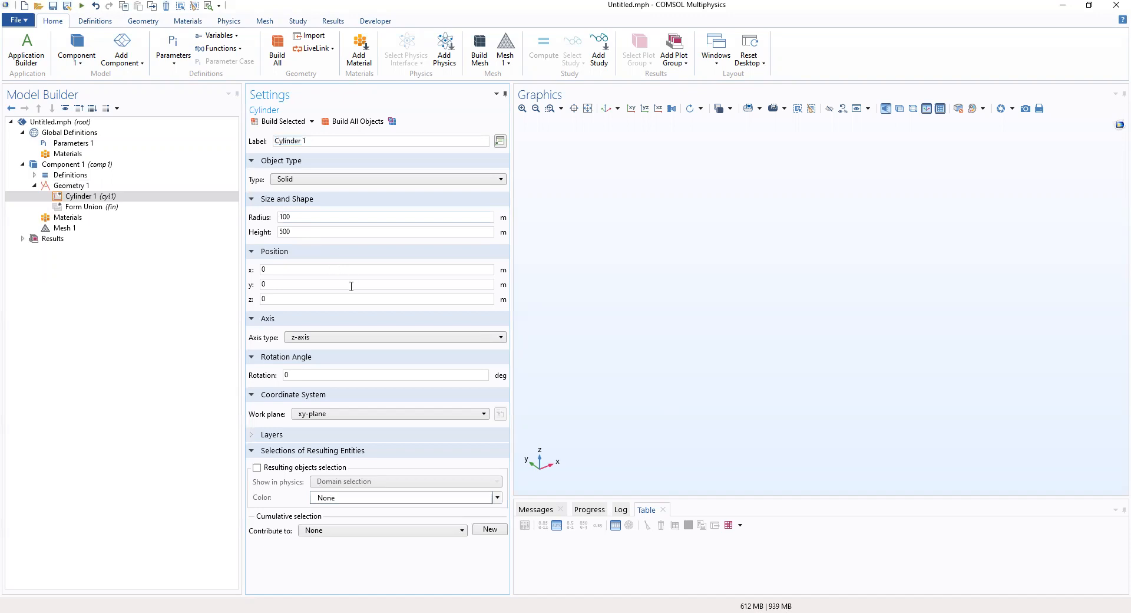
{"action": "left_click", "coordinate": [306, 342]}
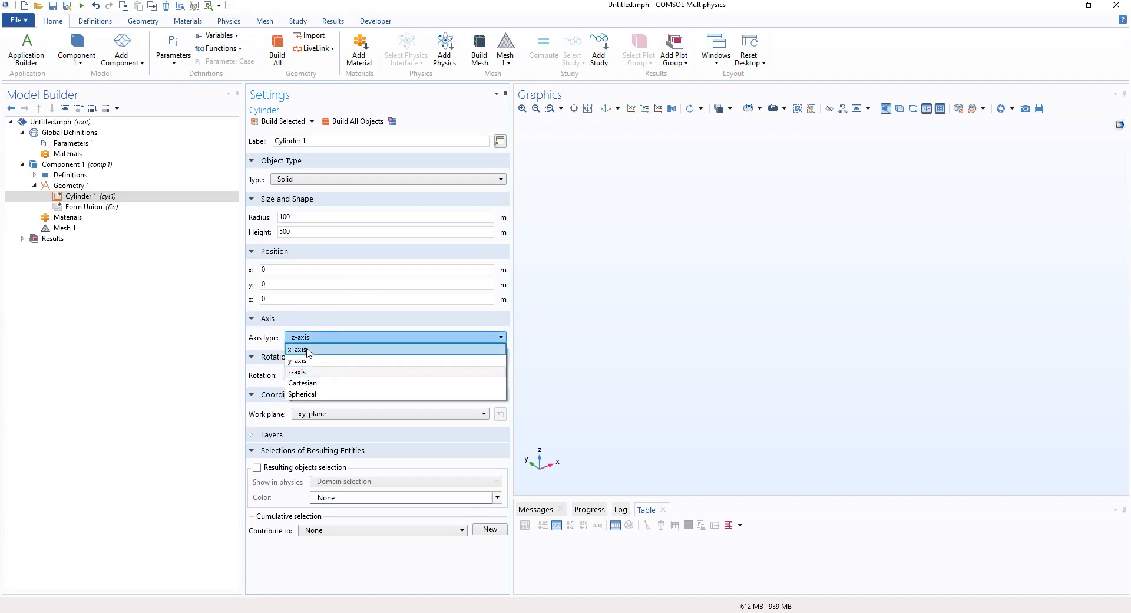
{"action": "left_click", "coordinate": [307, 350]}
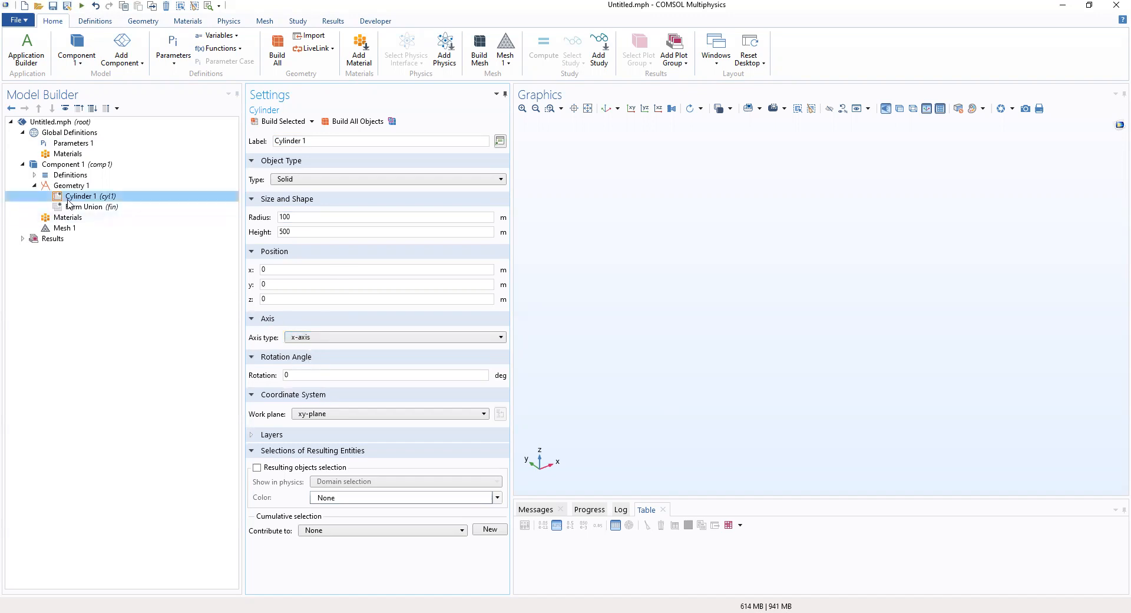
{"action": "right_click", "coordinate": [93, 198]}
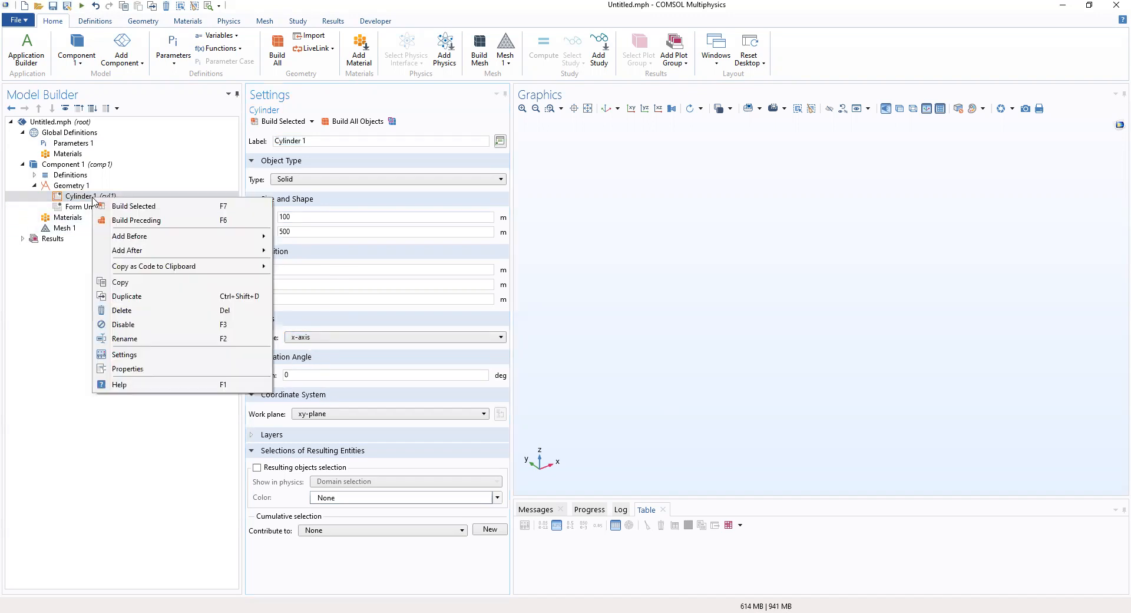
- Add a second cylinder to Geometry 1 with radius 50 m and height 750 m, building the first one
{"action": "left_click", "coordinate": [69, 186]}
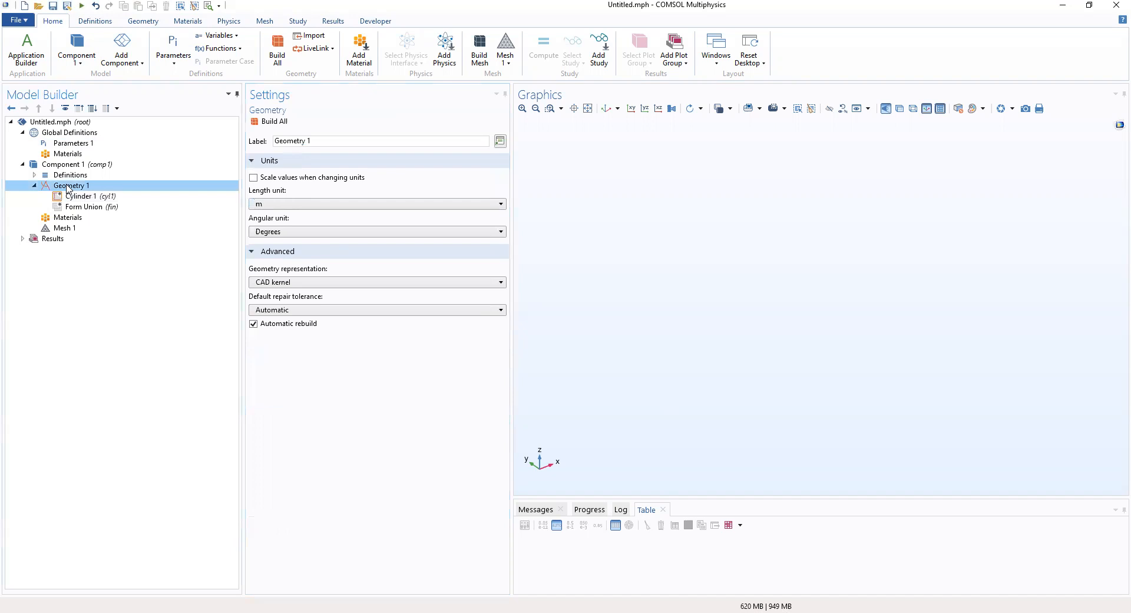
{"action": "right_click", "coordinate": [69, 186]}
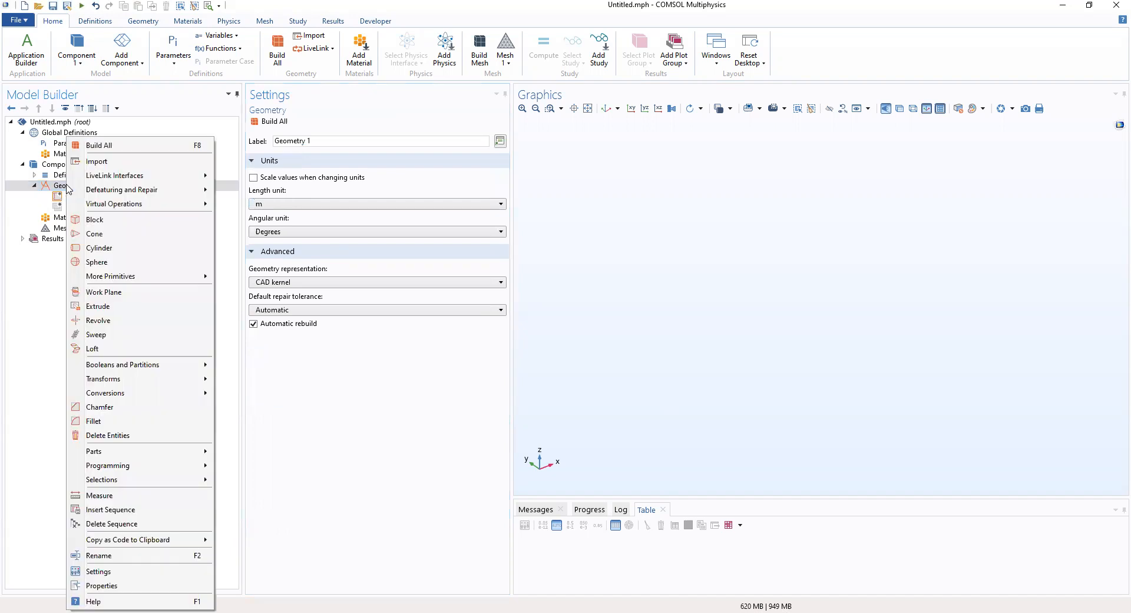
{"action": "left_click", "coordinate": [99, 249]}
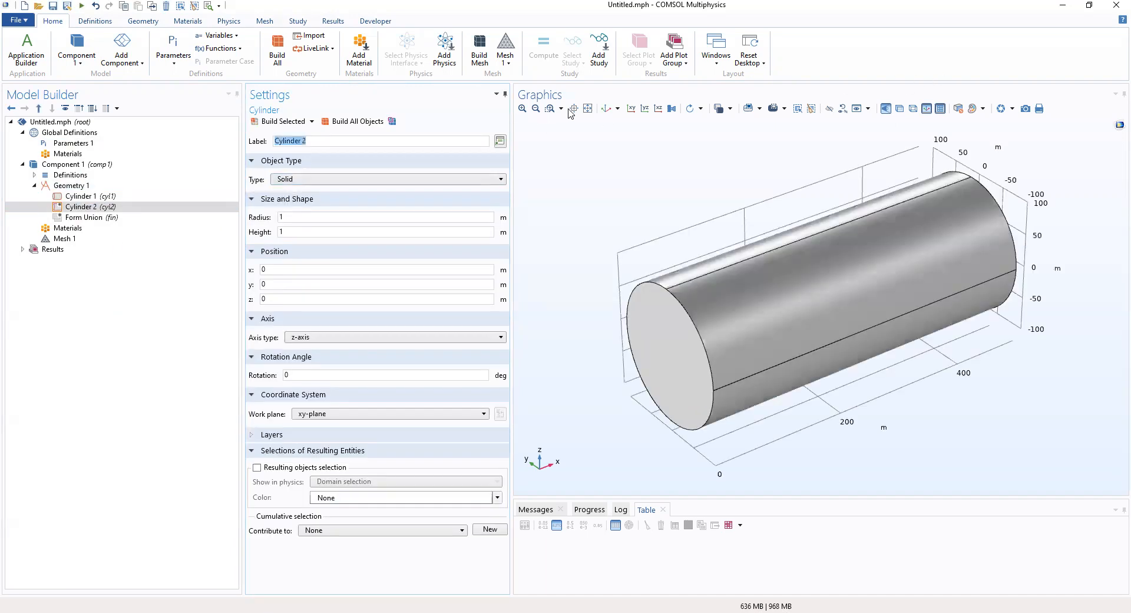
{"action": "left_click", "coordinate": [289, 217]}
{"action": "left_click_drag", "start_coordinate": [283, 217], "coordinate": [272, 219]}
{"action": "type", "text": "1"}
{"action": "left_click_drag", "start_coordinate": [303, 216], "coordinate": [238, 224]}
{"action": "type", "text": "50"}
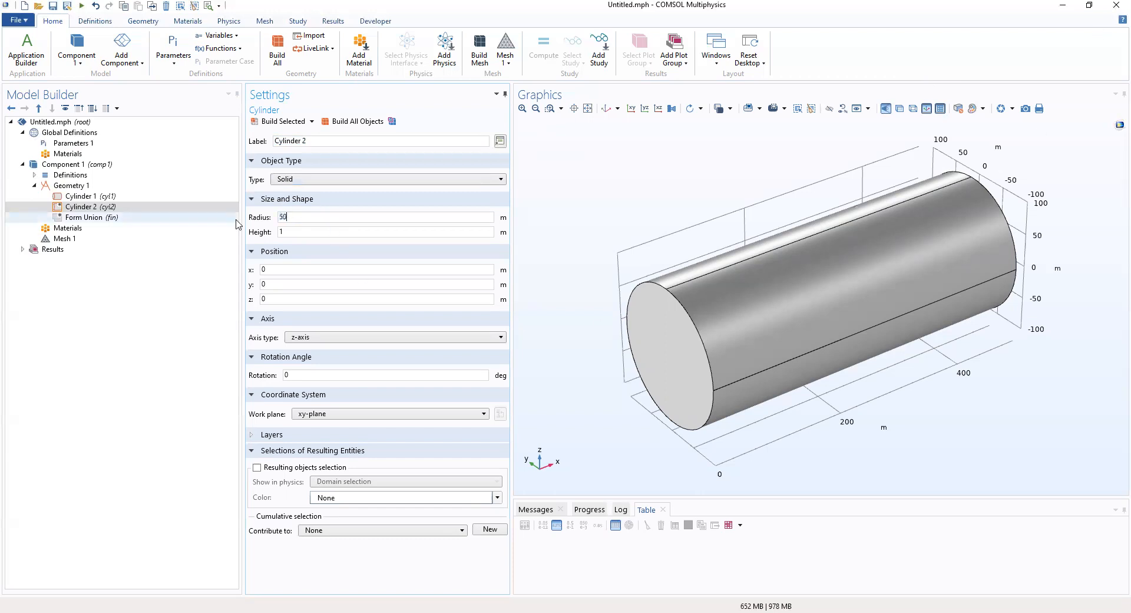
{"action": "left_click_drag", "start_coordinate": [300, 229], "coordinate": [255, 234]}
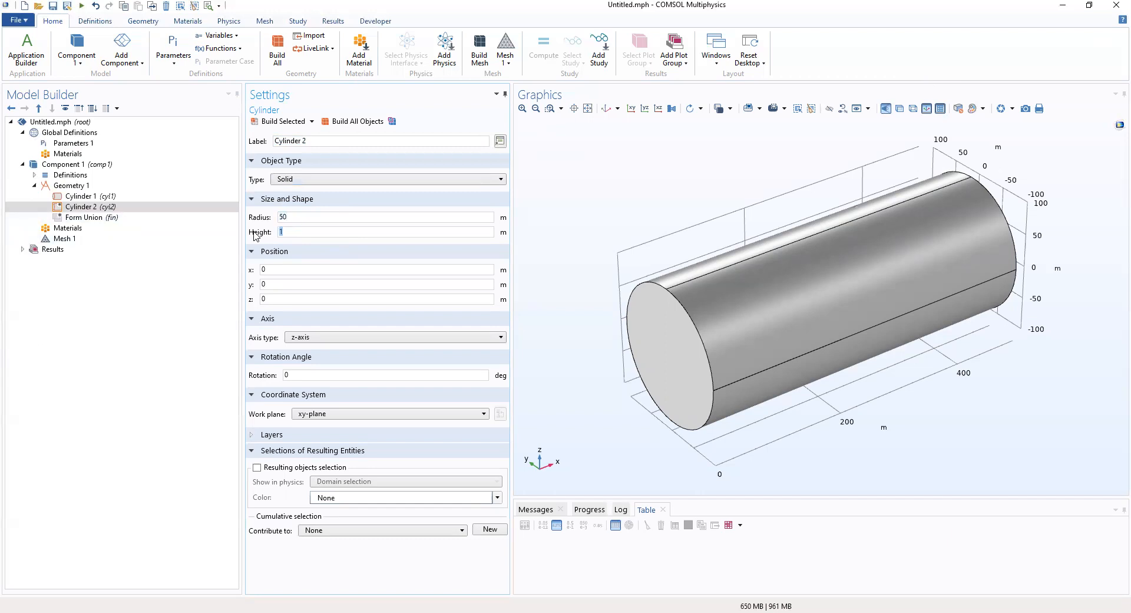
{"action": "type", "text": "750"}
- Position the second cylinder at x = -125 m and set its axis type to x-axis
{"action": "left_click_drag", "start_coordinate": [270, 269], "coordinate": [234, 269]}
{"action": "type", "text": "-125"}
{"action": "left_click", "coordinate": [297, 339]}
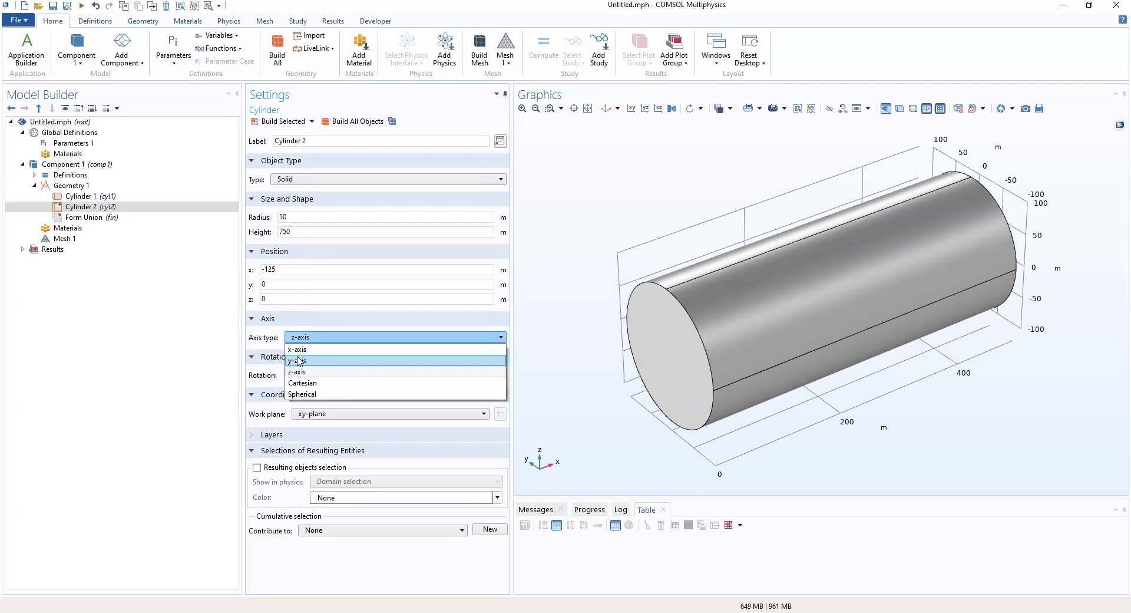
{"action": "left_click", "coordinate": [298, 351]}
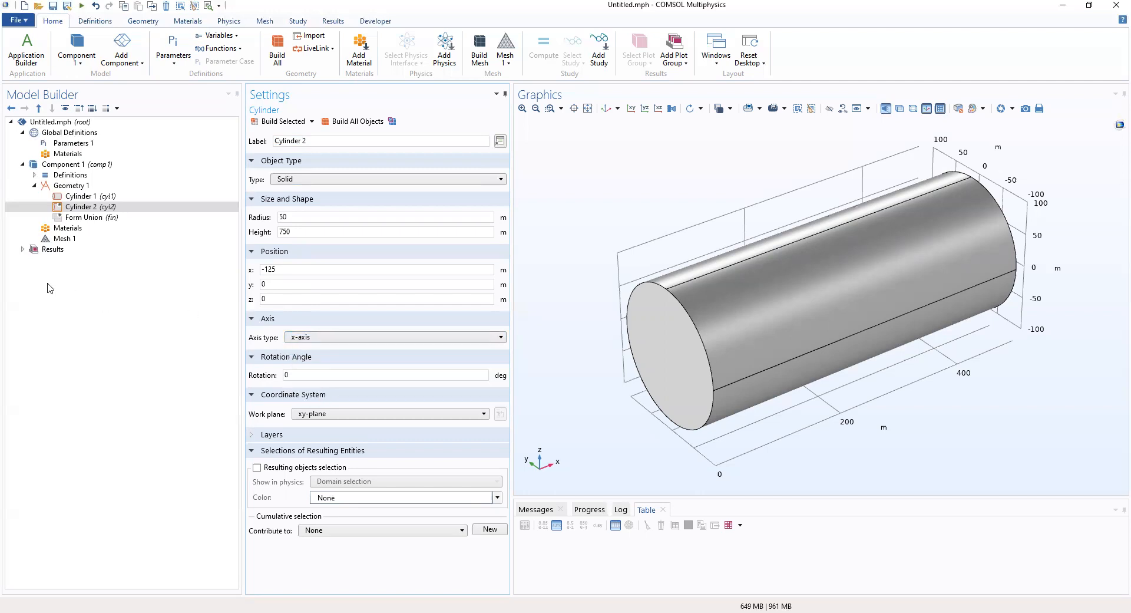
- Add a sphere to Geometry 1 with a radius of 100 m, centred at the origin
{"action": "left_click", "coordinate": [69, 187]}
{"action": "right_click", "coordinate": [69, 186]}
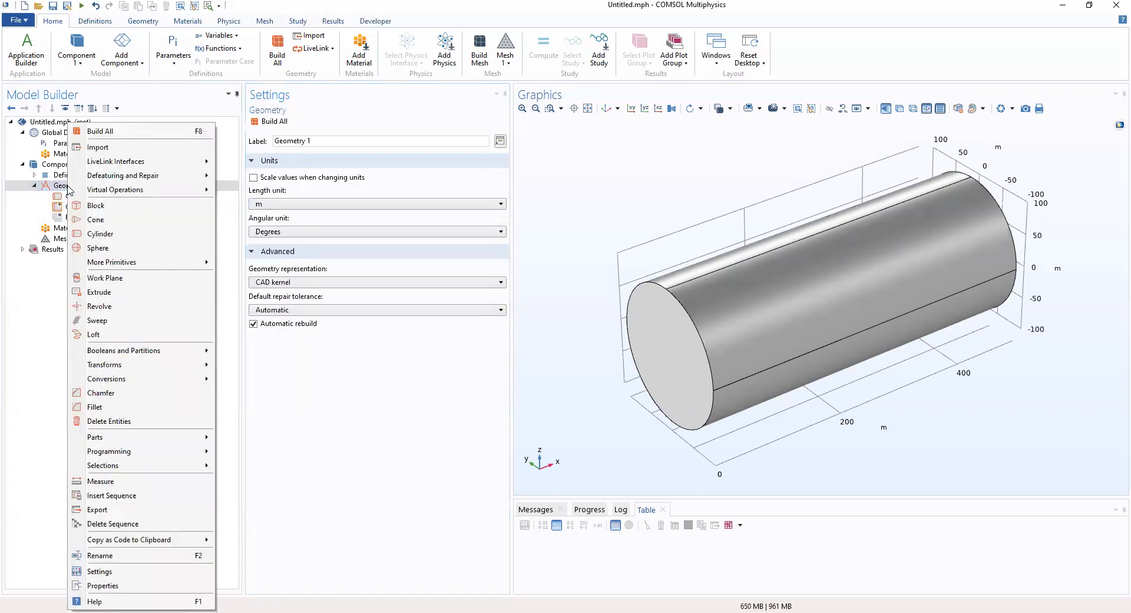
{"action": "left_click", "coordinate": [98, 248]}
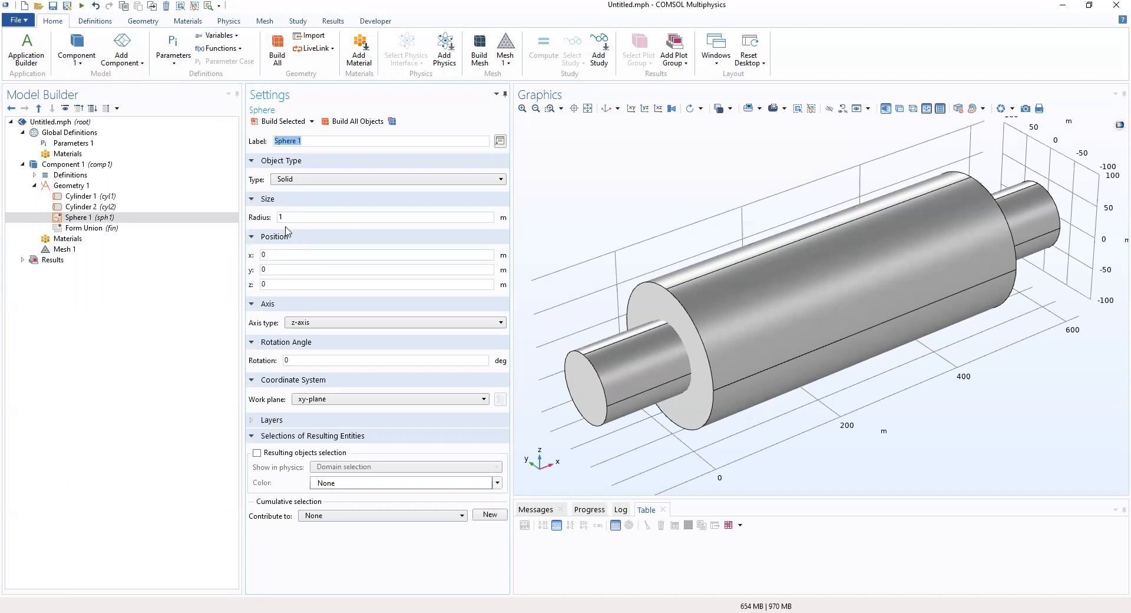
{"action": "left_click_drag", "start_coordinate": [287, 218], "coordinate": [266, 219]}
{"action": "type", "text": "100"}
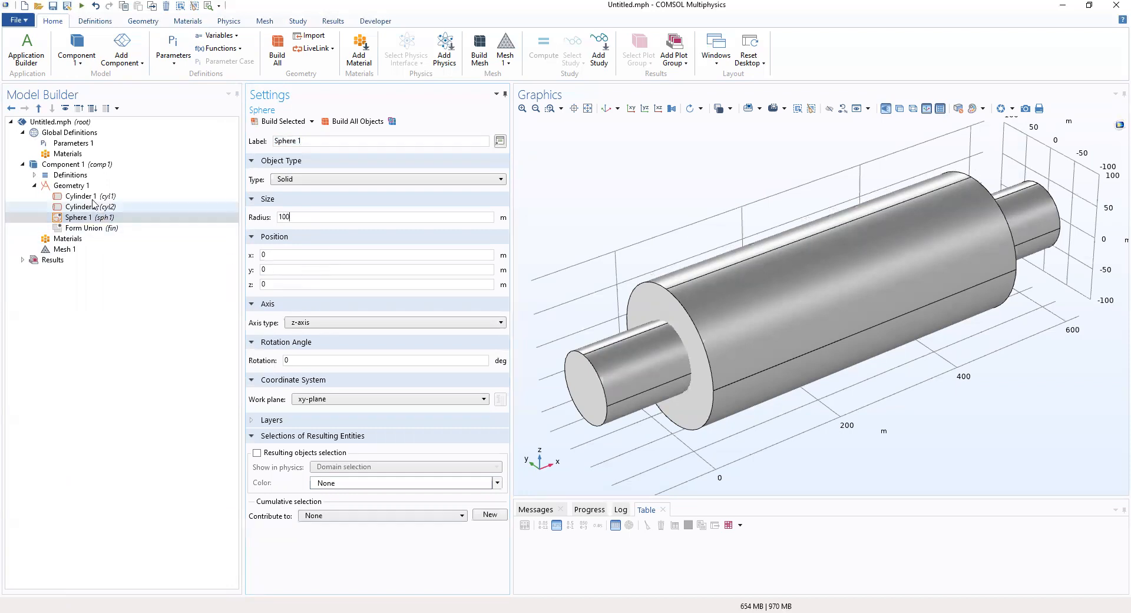
- Add a second sphere to Geometry 1 with a radius of 100 m, positioned at x = 500 m
{"action": "left_click", "coordinate": [80, 185]}
{"action": "right_click", "coordinate": [79, 186]}
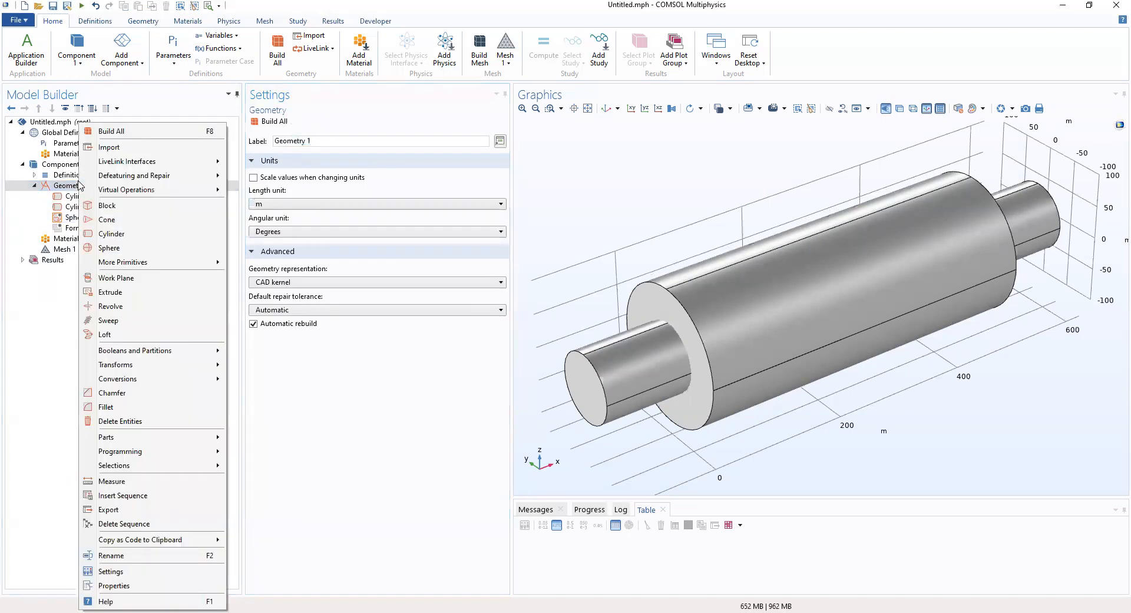
{"action": "left_click", "coordinate": [109, 248]}
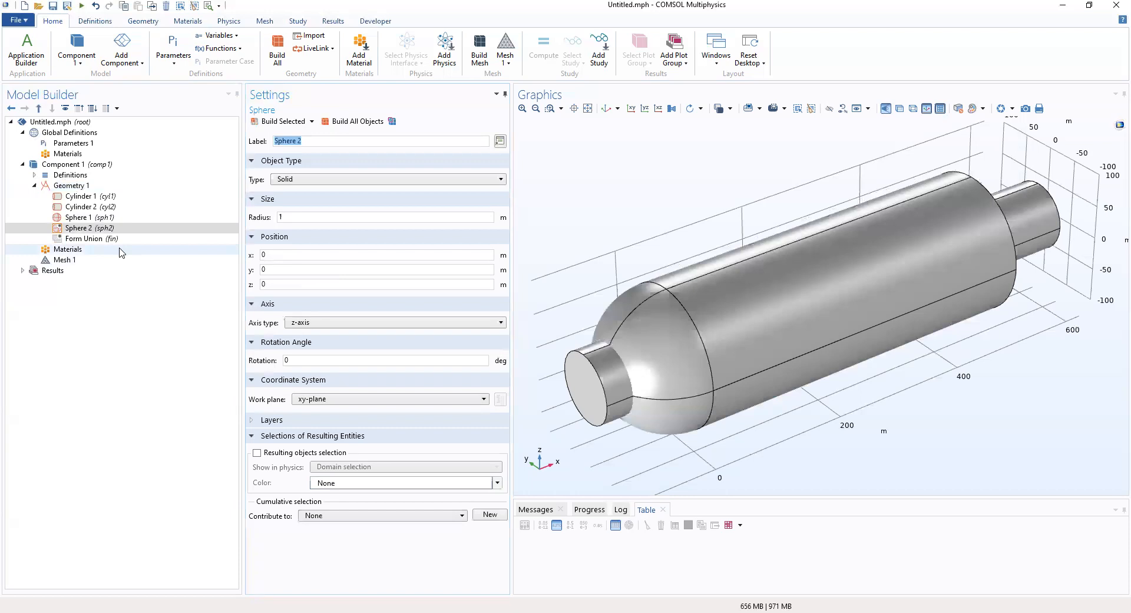
{"action": "left_click", "coordinate": [286, 215]}
{"action": "type", "text": "00"}
{"action": "key", "text": "Tab"}
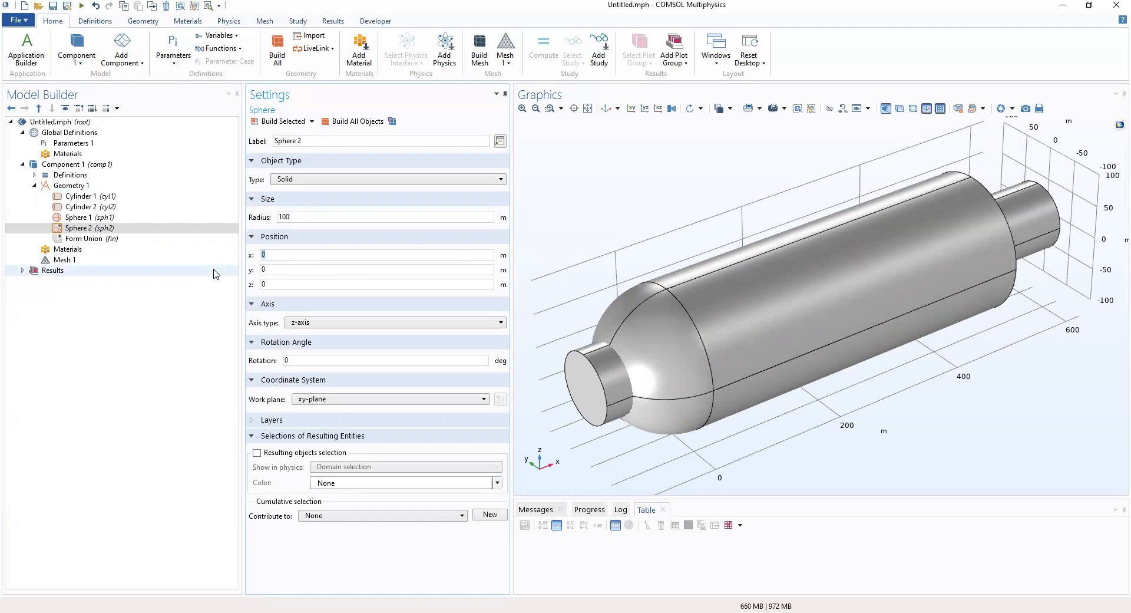
{"action": "type", "text": "5"}
{"action": "type", "text": "00"}
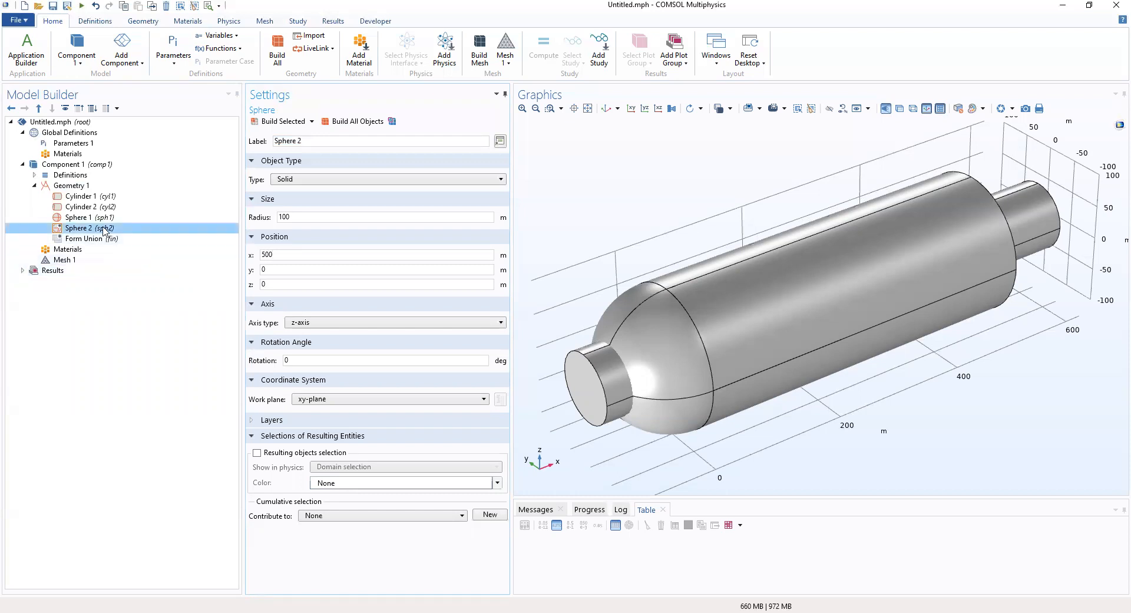
- Add a third cylinder to Geometry 1 with radius 45 m and height 132.5 m
{"action": "left_click", "coordinate": [67, 186]}
{"action": "right_click", "coordinate": [68, 187]}
{"action": "mouse_move", "coordinate": [116, 262]}
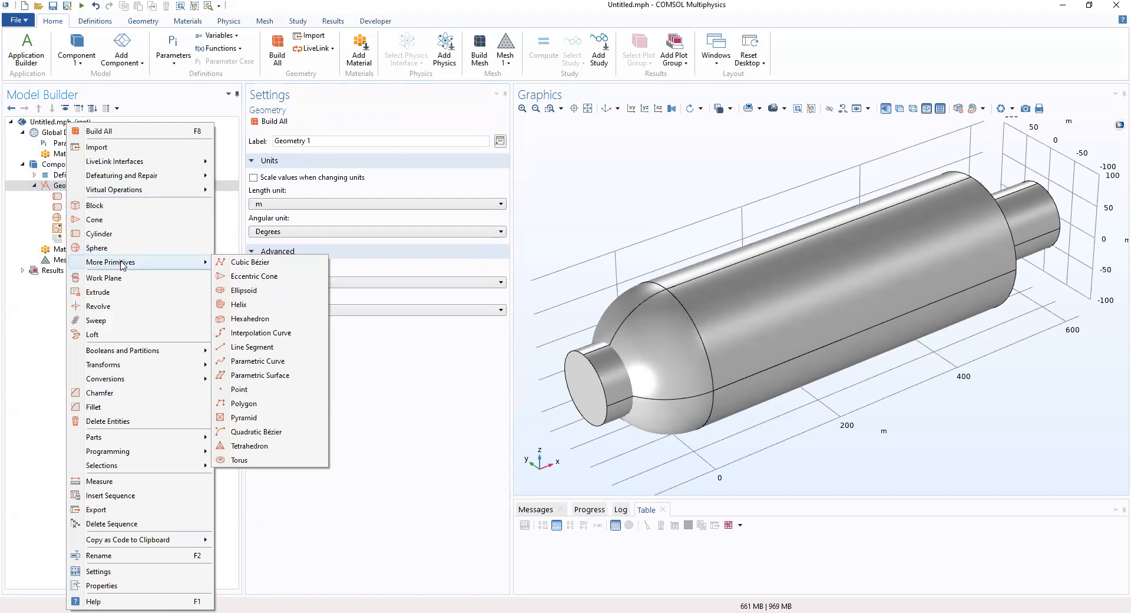
{"action": "left_click", "coordinate": [108, 235]}
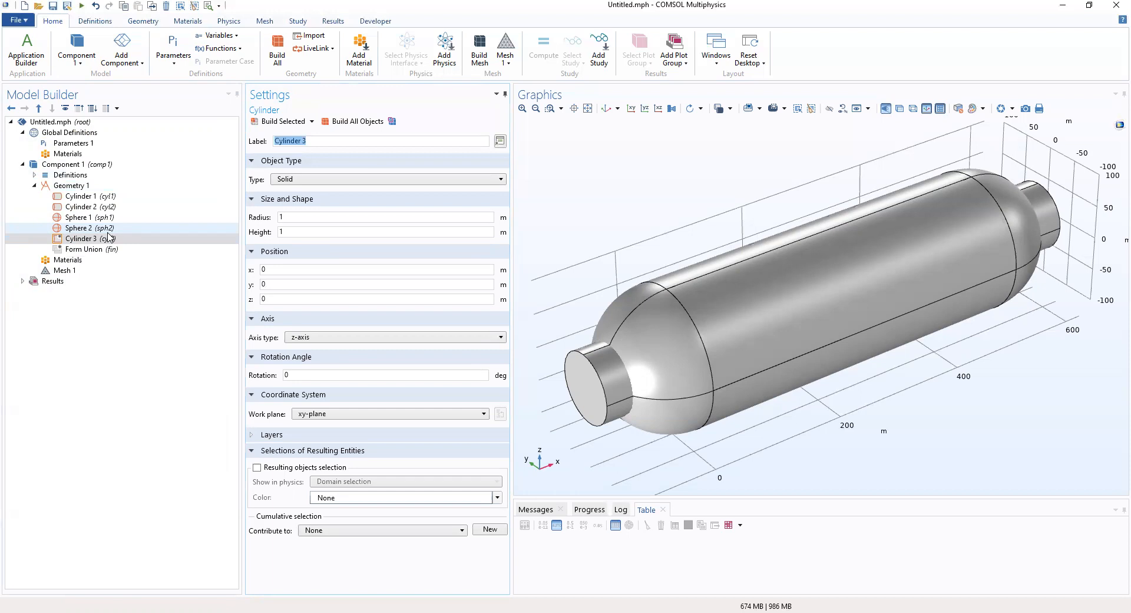
{"action": "left_click", "coordinate": [320, 217]}
{"action": "key", "text": "ctrl+a"}
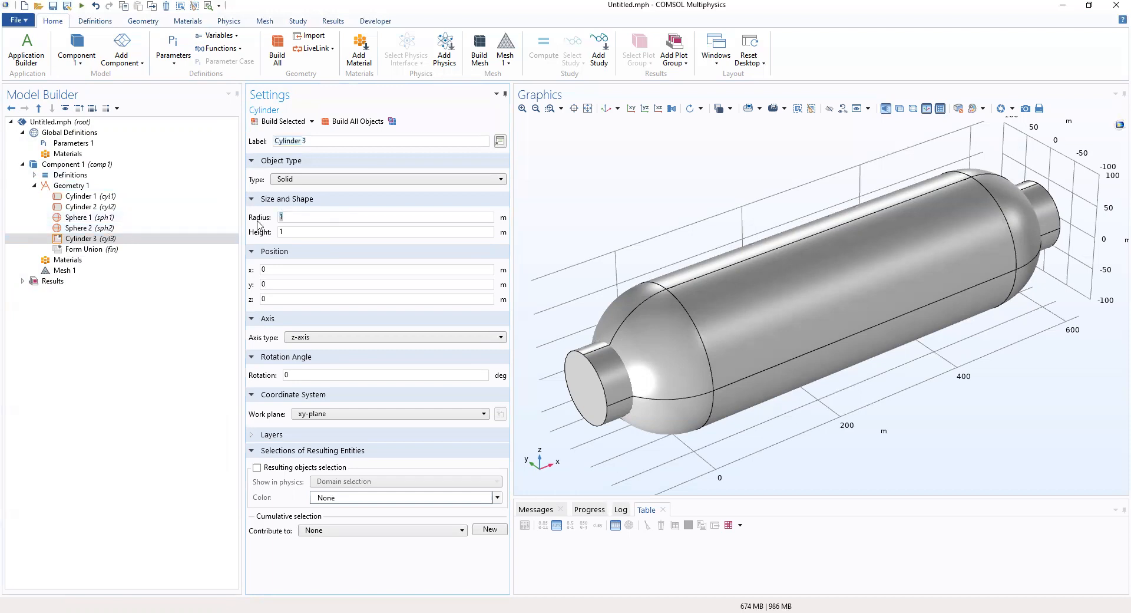
{"action": "type", "text": "45"}
{"action": "left_click", "coordinate": [281, 232]}
{"action": "type", "text": "132.5"}
- Position the third cylinder at x = 50 m and z = -132.5 m
{"action": "left_click", "coordinate": [298, 270]}
{"action": "left_click_drag", "start_coordinate": [298, 271], "coordinate": [238, 266]}
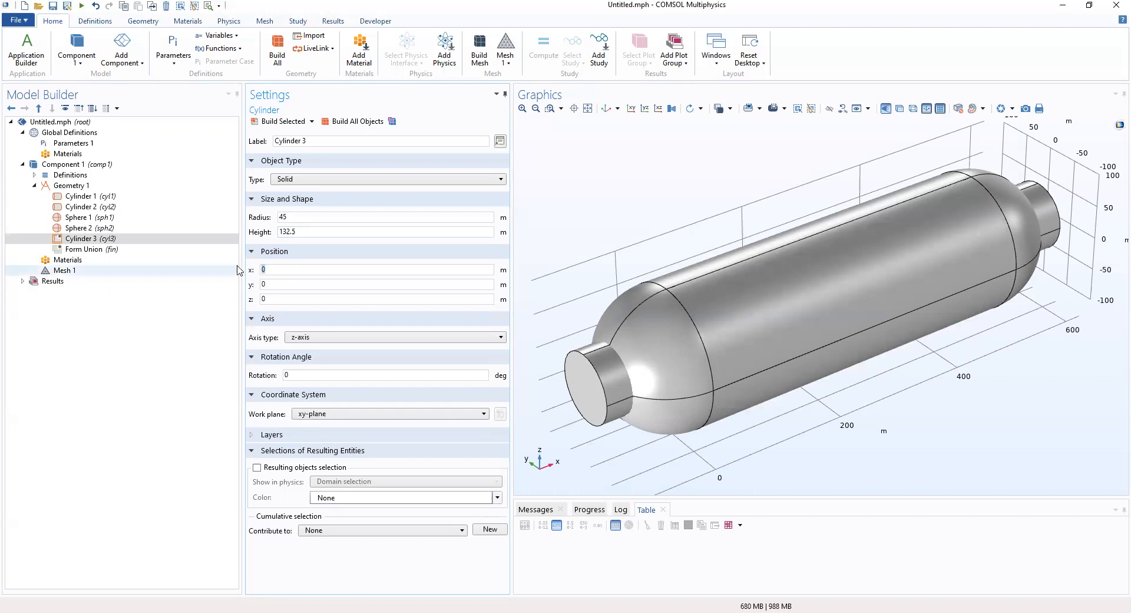
{"action": "type", "text": "50"}
{"action": "double_click", "coordinate": [260, 300]}
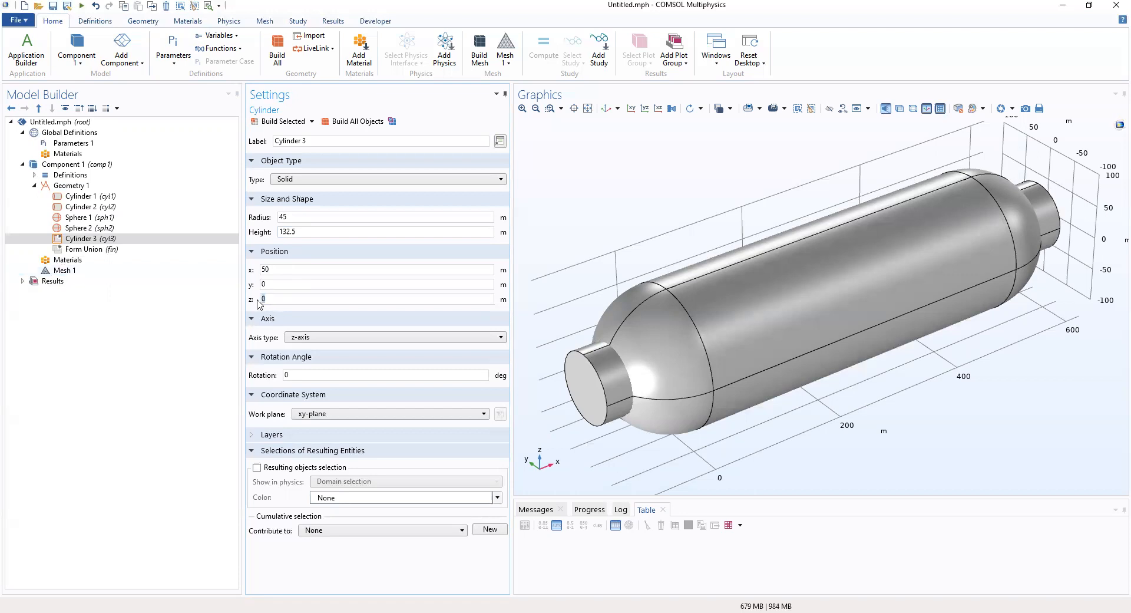
{"action": "type", "text": "-132.5"}
- Duplicate Cylinder 3 and position the copy at x = 450 m and z = 0 m
{"action": "right_click", "coordinate": [79, 242]}
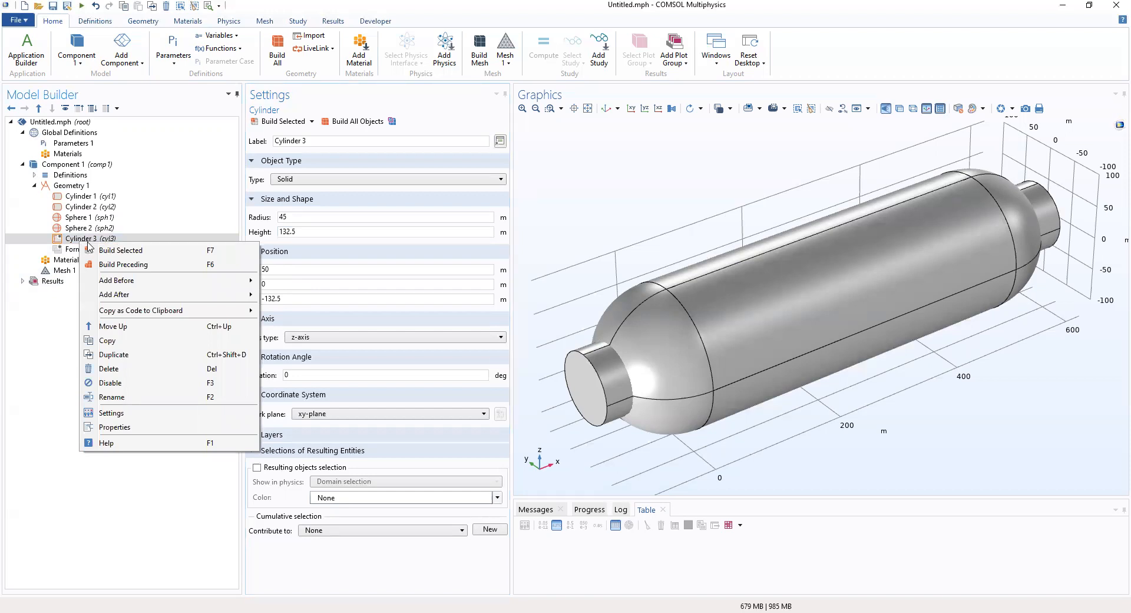
{"action": "left_click", "coordinate": [131, 357]}
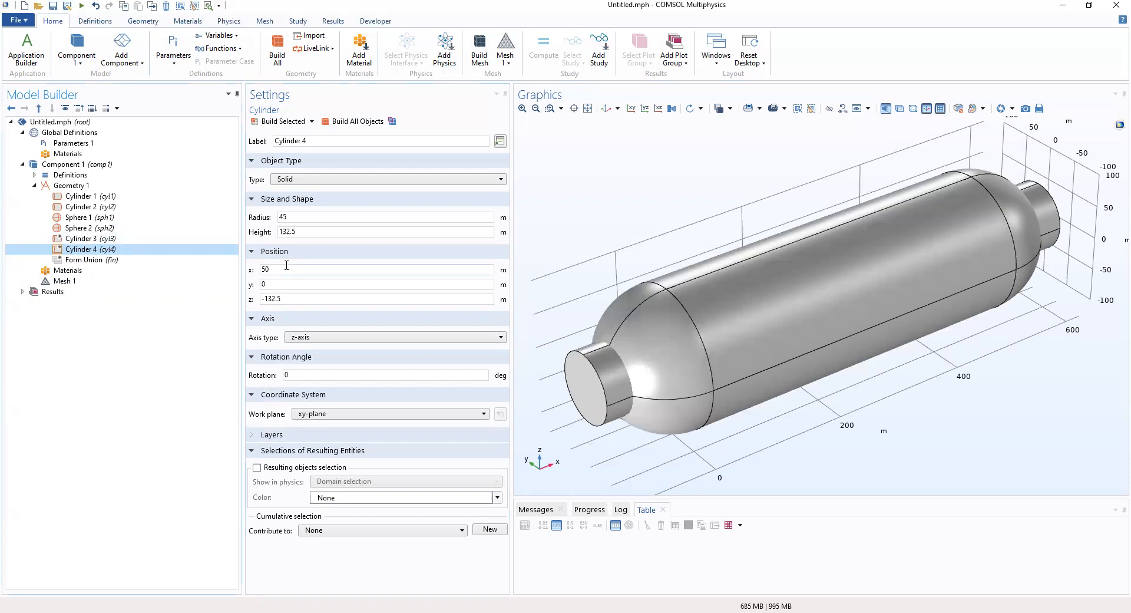
{"action": "double_click", "coordinate": [286, 266]}
{"action": "type", "text": "4"}
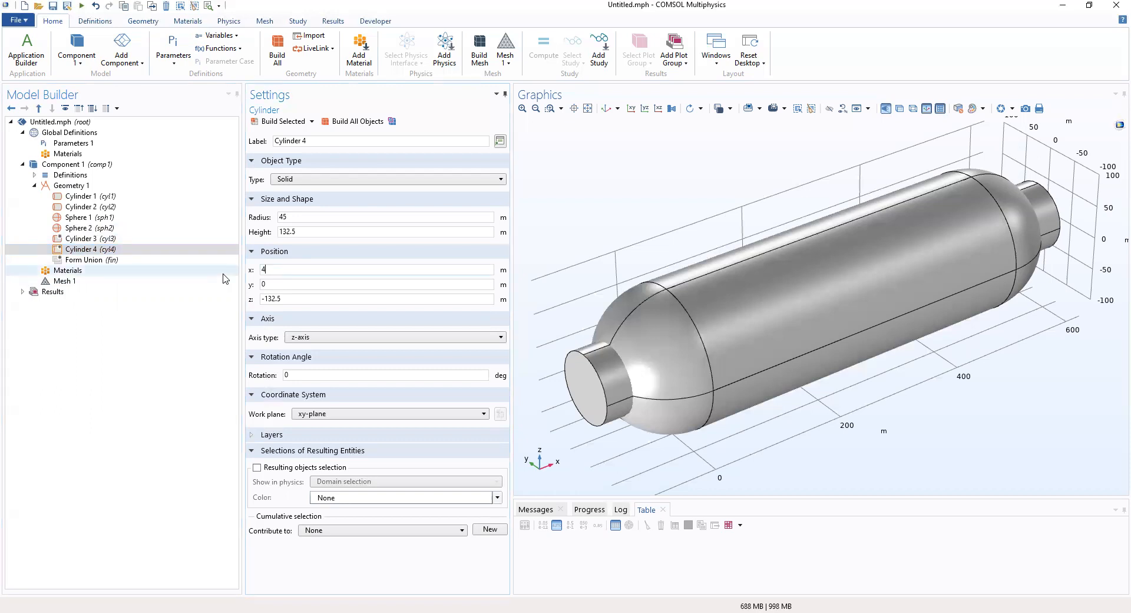
{"action": "type", "text": "50"}
{"action": "left_click", "coordinate": [291, 299]}
{"action": "left_click_drag", "start_coordinate": [262, 304], "coordinate": [238, 309]}
{"action": "type", "text": "0"}
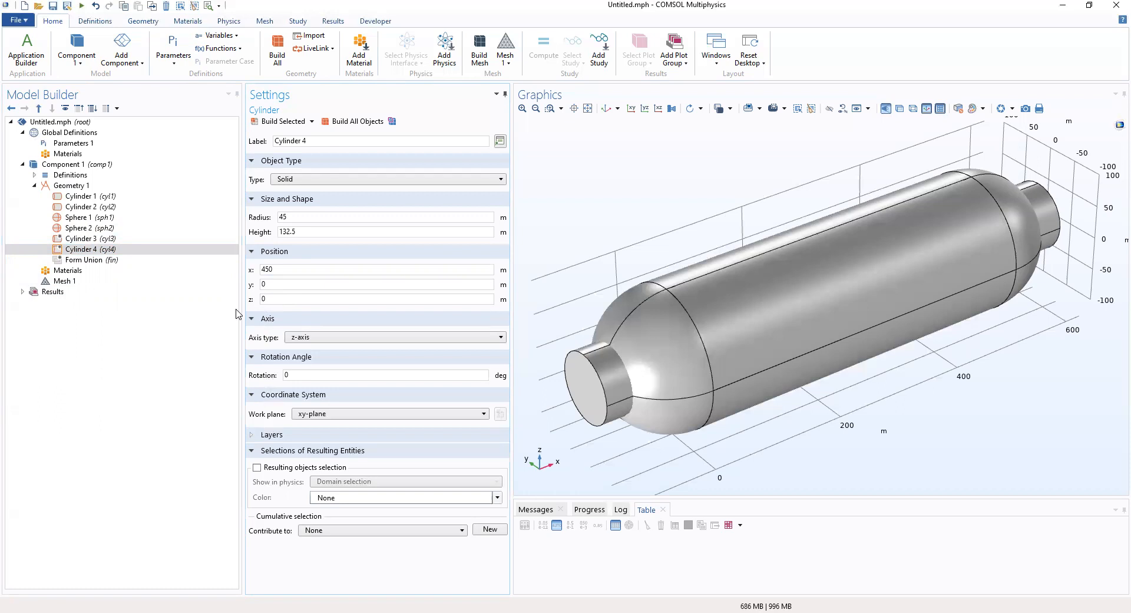
- Unite all four cylinders and both spheres with a Union that does not keep interior boundaries
{"action": "left_click", "coordinate": [58, 187]}
{"action": "right_click", "coordinate": [57, 187]}
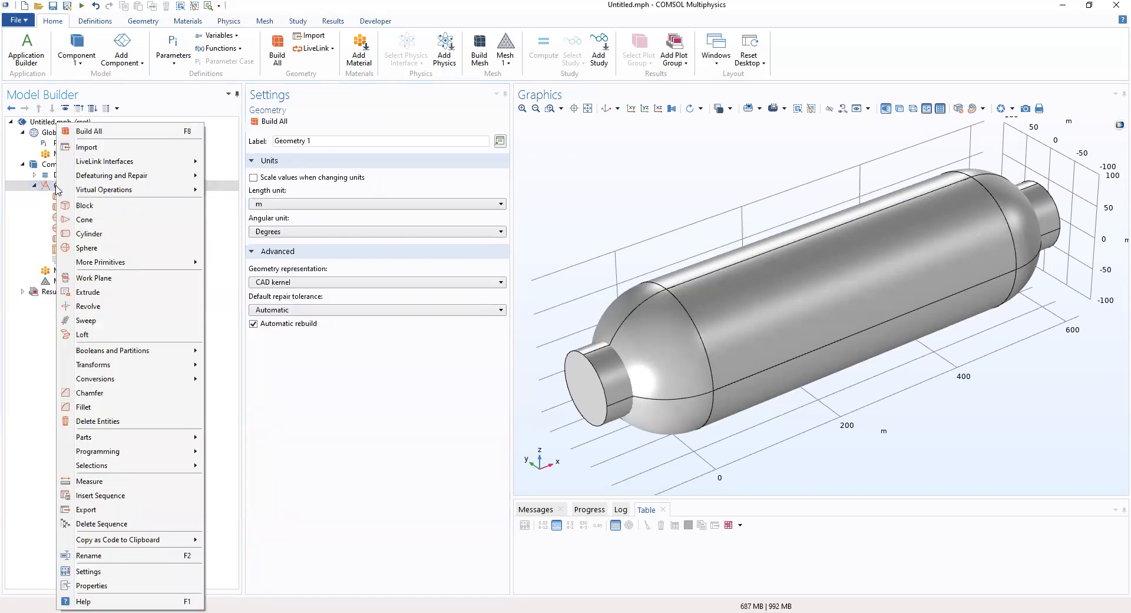
{"action": "mouse_move", "coordinate": [65, 190]}
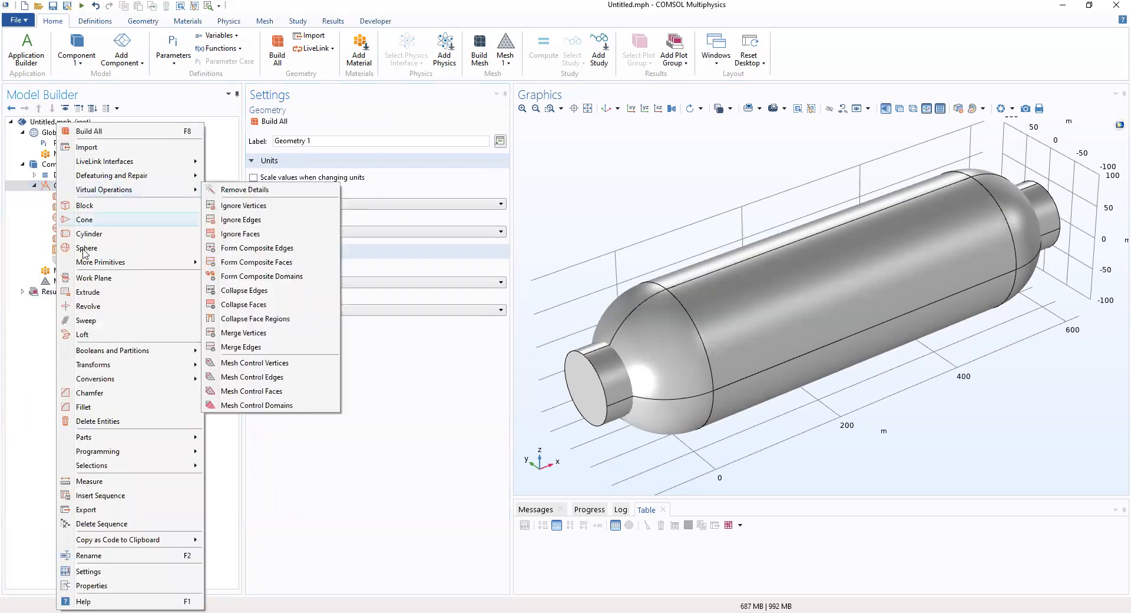
{"action": "mouse_move", "coordinate": [101, 353]}
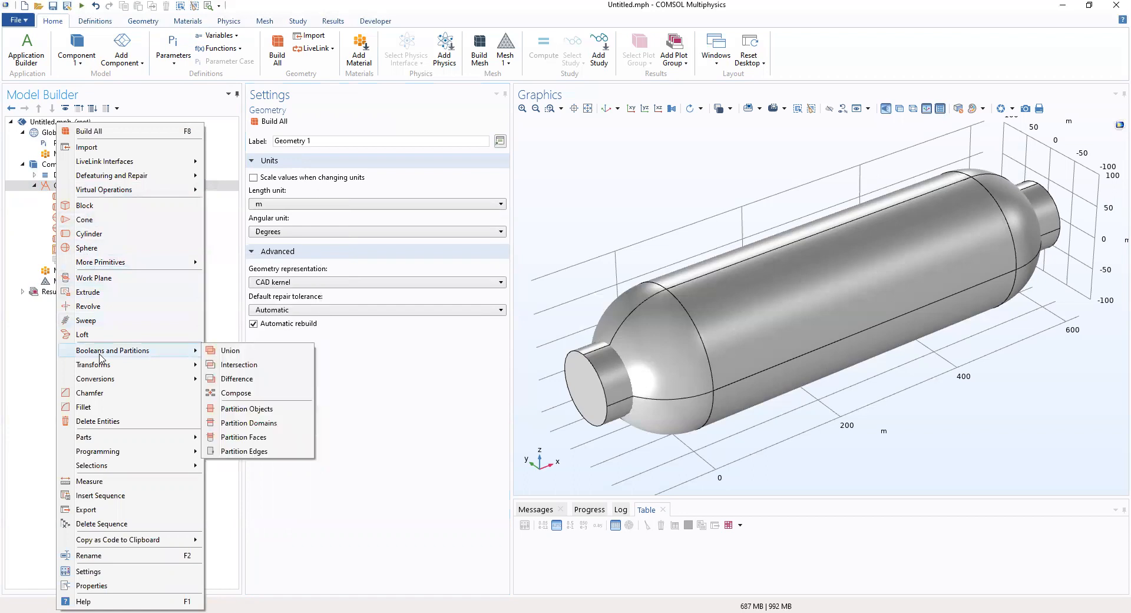
{"action": "left_click", "coordinate": [226, 351]}
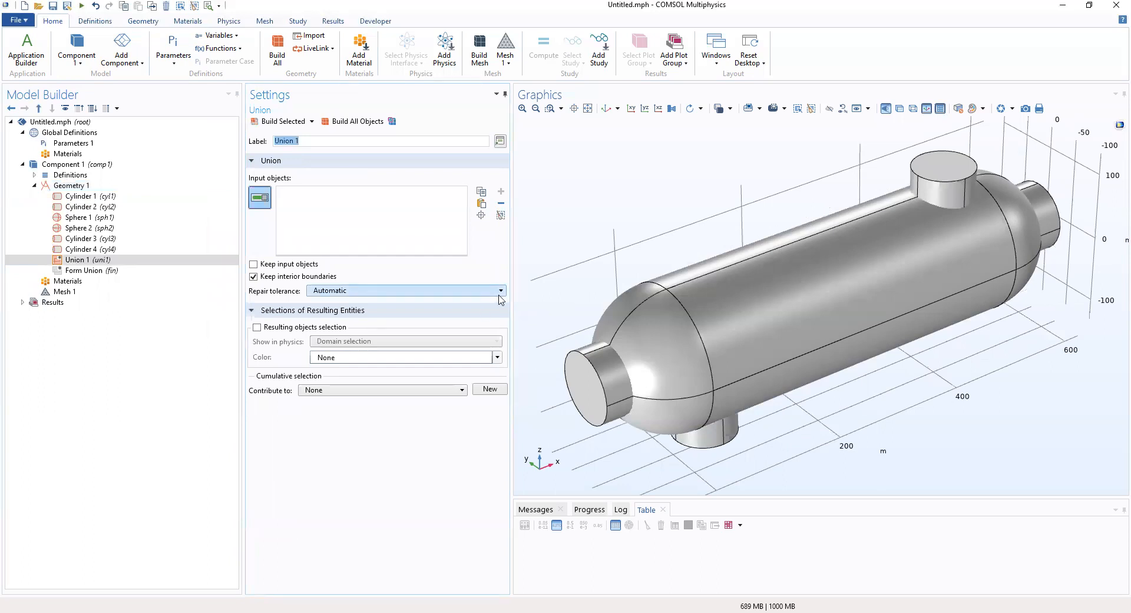
{"action": "left_click", "coordinate": [729, 165]}
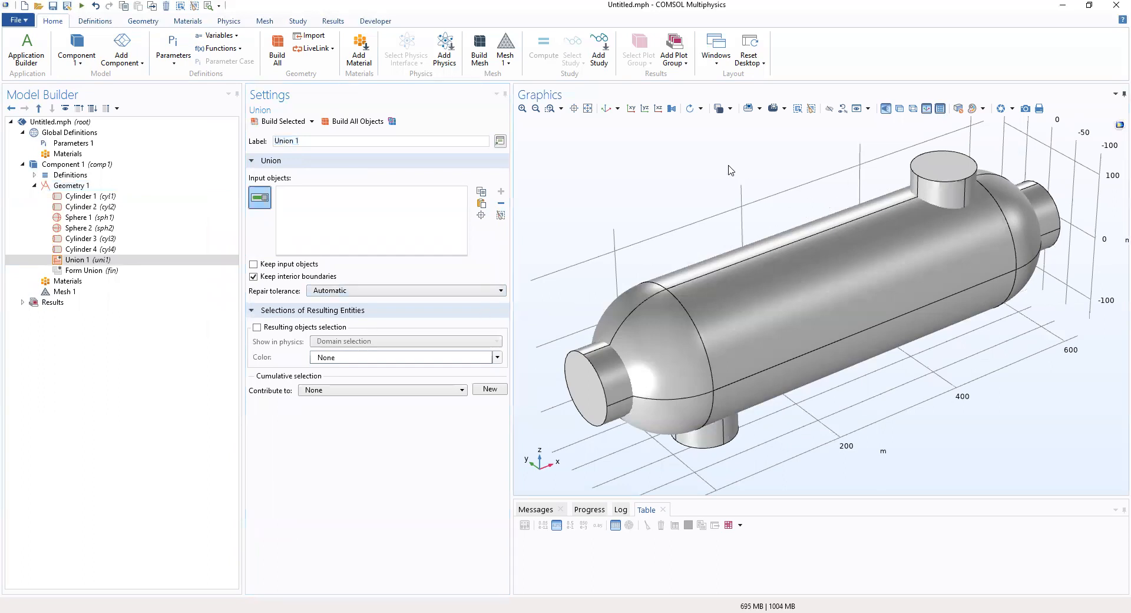
{"action": "key", "text": "ctrl+a"}
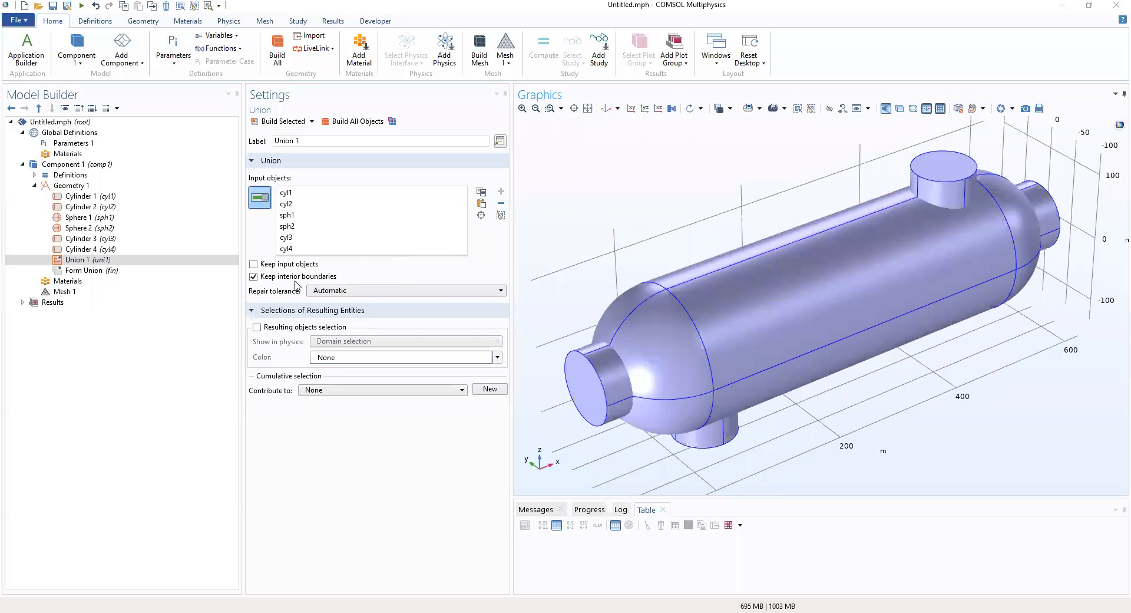
{"action": "left_click", "coordinate": [254, 277]}
- Add a block to Geometry 1 with width 500 m, depth 300 m and height 300 m
{"action": "left_click", "coordinate": [78, 187]}
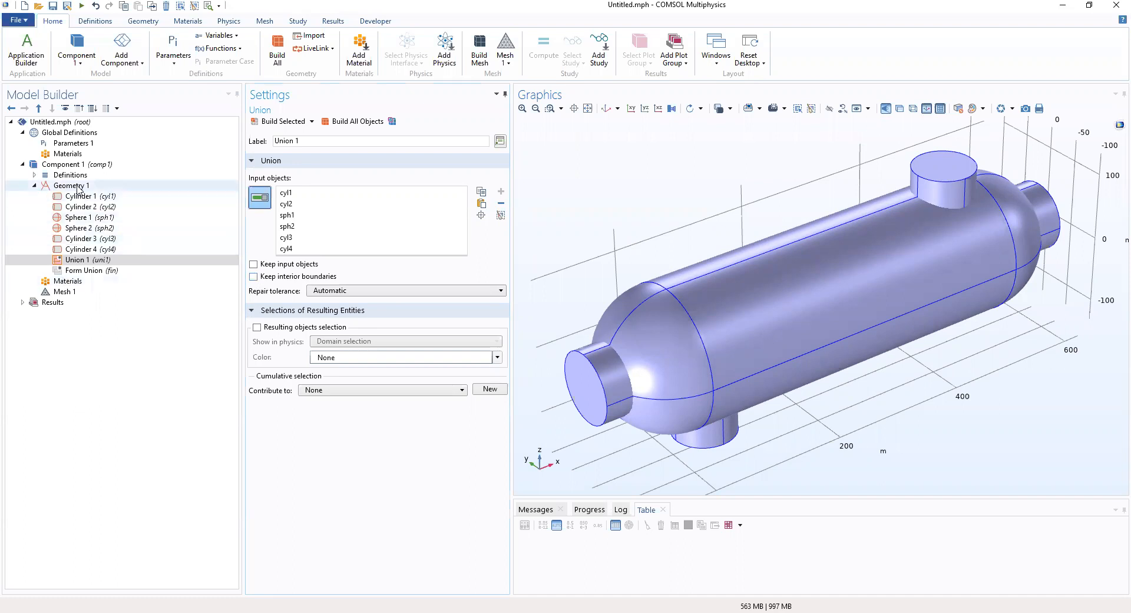
{"action": "right_click", "coordinate": [77, 187]}
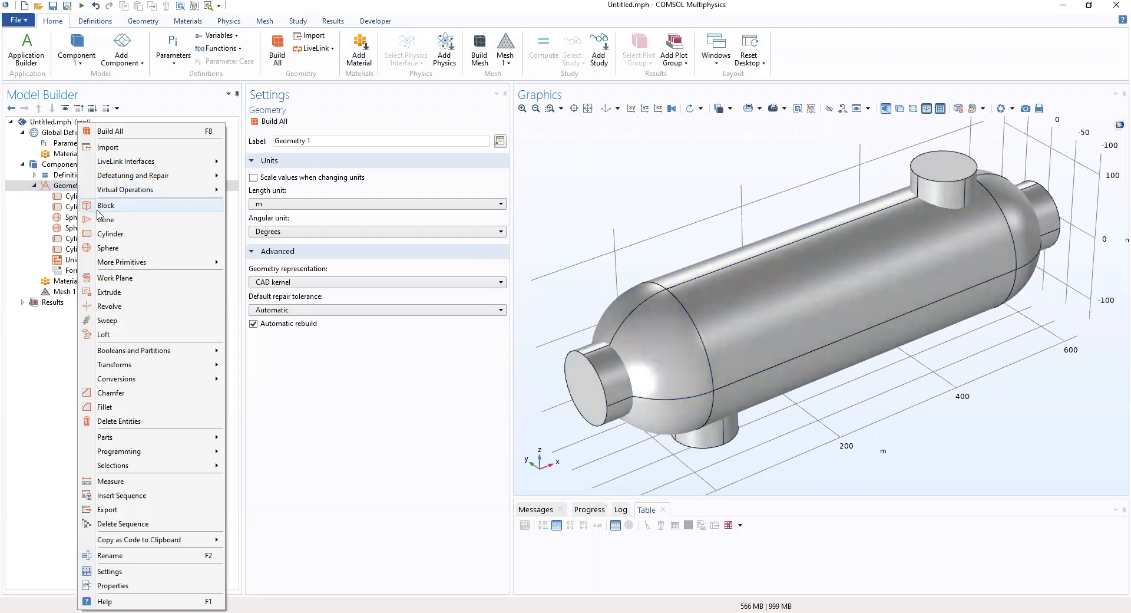
{"action": "left_click", "coordinate": [98, 207]}
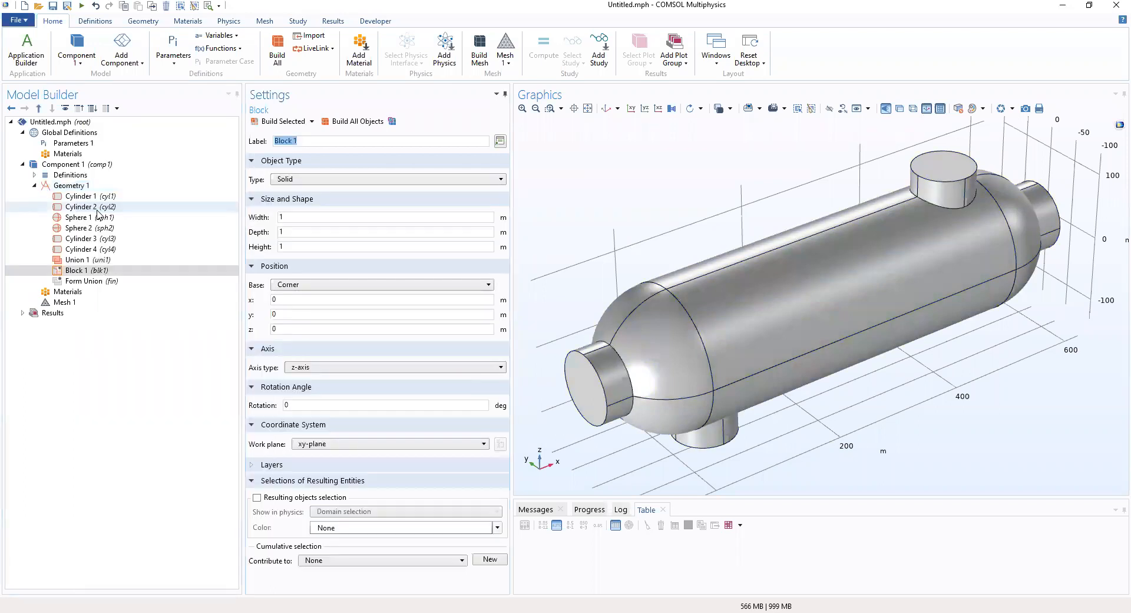
{"action": "left_click", "coordinate": [296, 219]}
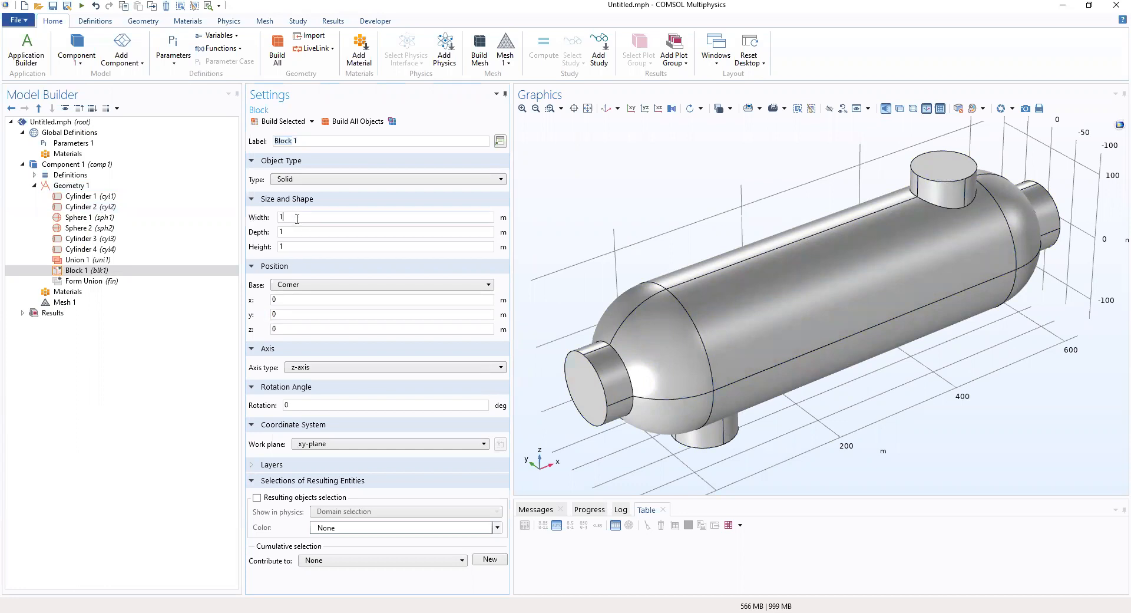
{"action": "left_click_drag", "start_coordinate": [296, 219], "coordinate": [270, 222]}
{"action": "type", "text": "500"}
{"action": "left_click_drag", "start_coordinate": [285, 232], "coordinate": [273, 239]}
{"action": "type", "text": "300"}
{"action": "key", "text": "Tab"}
{"action": "type", "text": "30"}
- Position the block's corner at y = -150 m
{"action": "left_click", "coordinate": [278, 312]}
{"action": "left_click_drag", "start_coordinate": [269, 313], "coordinate": [263, 314]}
{"action": "type", "text": "-150"}
- Define the first two layers of Block 1, each with a thickness of 100 m
{"action": "left_click", "coordinate": [268, 469]}
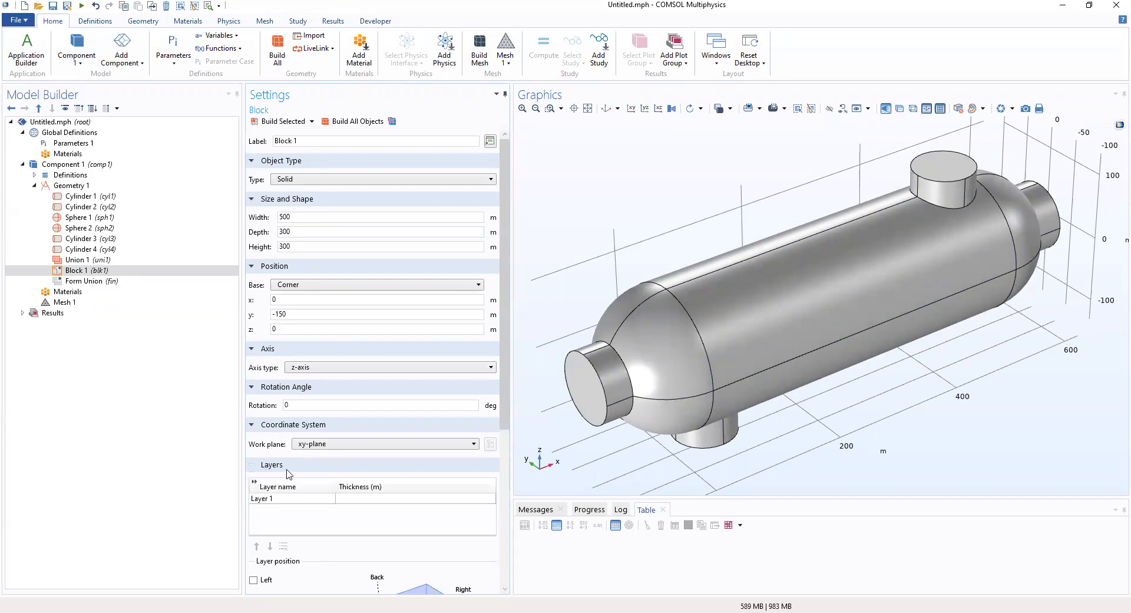
{"action": "scroll", "coordinate": [288, 474], "scroll_direction": "down", "scroll_amount": 1}
{"action": "scroll", "coordinate": [289, 473], "scroll_direction": "down", "scroll_amount": 2}
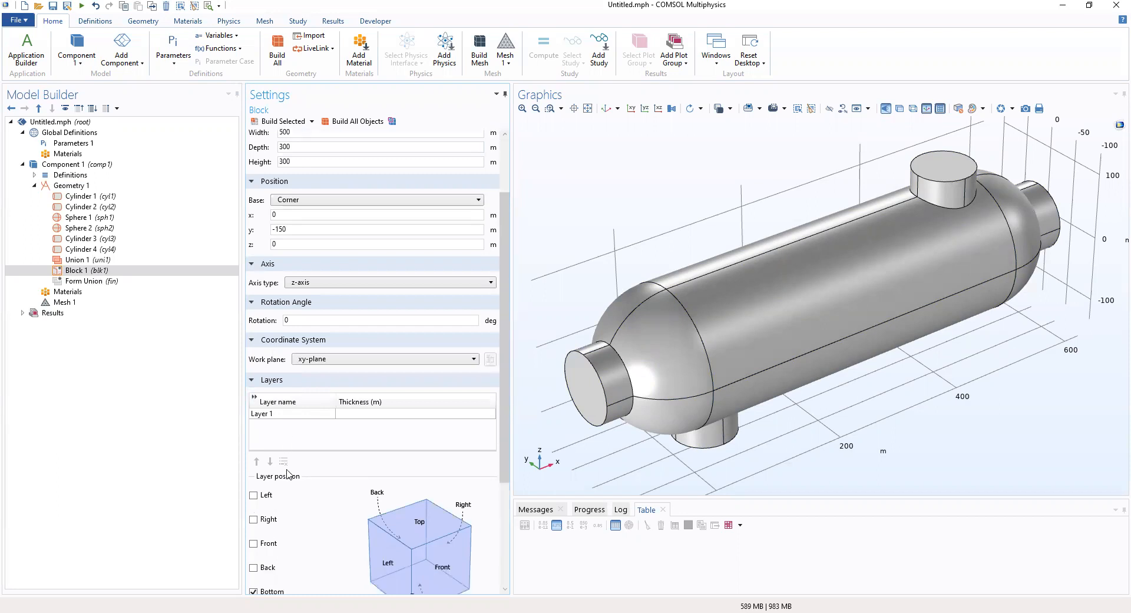
{"action": "scroll", "coordinate": [289, 474], "scroll_direction": "down", "scroll_amount": 1}
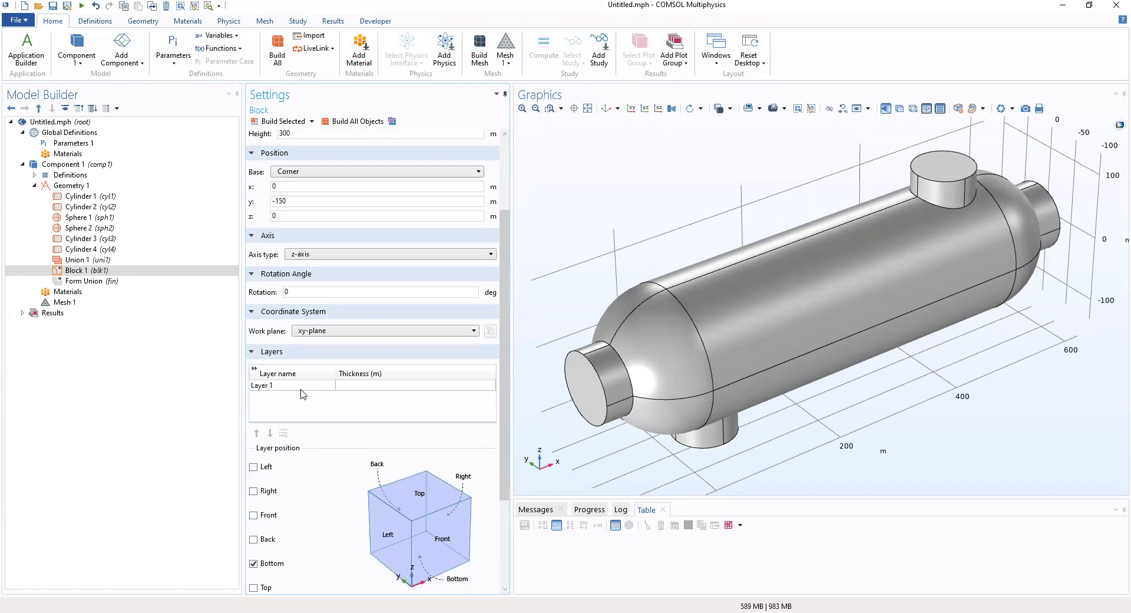
{"action": "left_click", "coordinate": [344, 386]}
{"action": "type", "text": "100"}
{"action": "left_click", "coordinate": [354, 415]}
{"action": "left_click", "coordinate": [360, 397]}
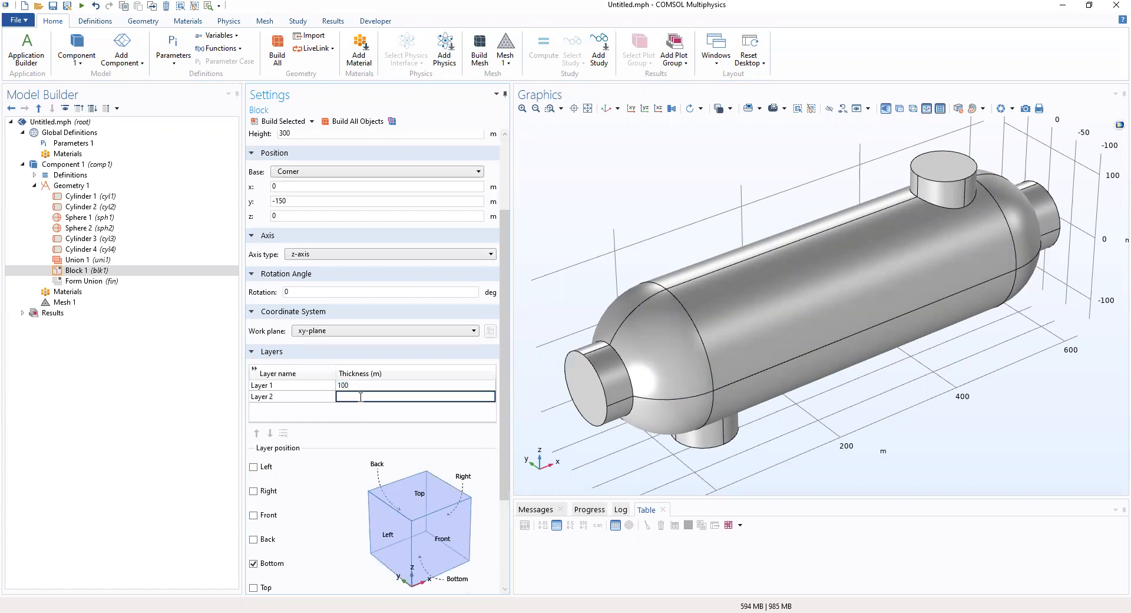
{"action": "type", "text": "100"}
- Add a third and a fourth layer to Block 1, each 100 m thick
{"action": "left_click", "coordinate": [367, 416]}
{"action": "left_click", "coordinate": [358, 407]}
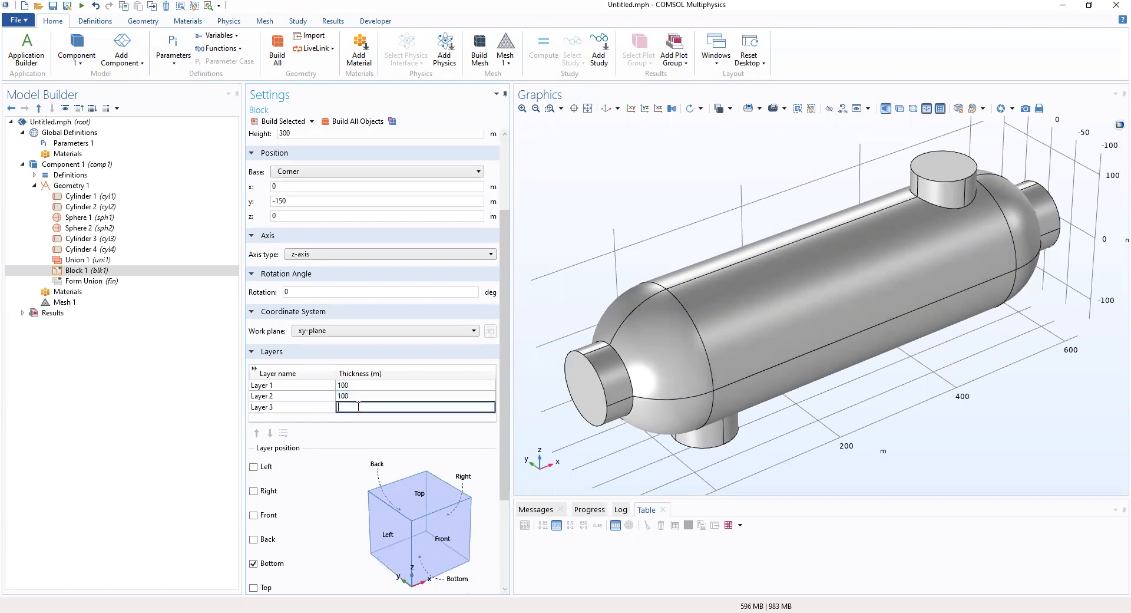
{"action": "type", "text": "100"}
{"action": "left_click", "coordinate": [360, 420]}
{"action": "left_click", "coordinate": [352, 405]}
{"action": "type", "text": "100"}
{"action": "left_click", "coordinate": [360, 416]}
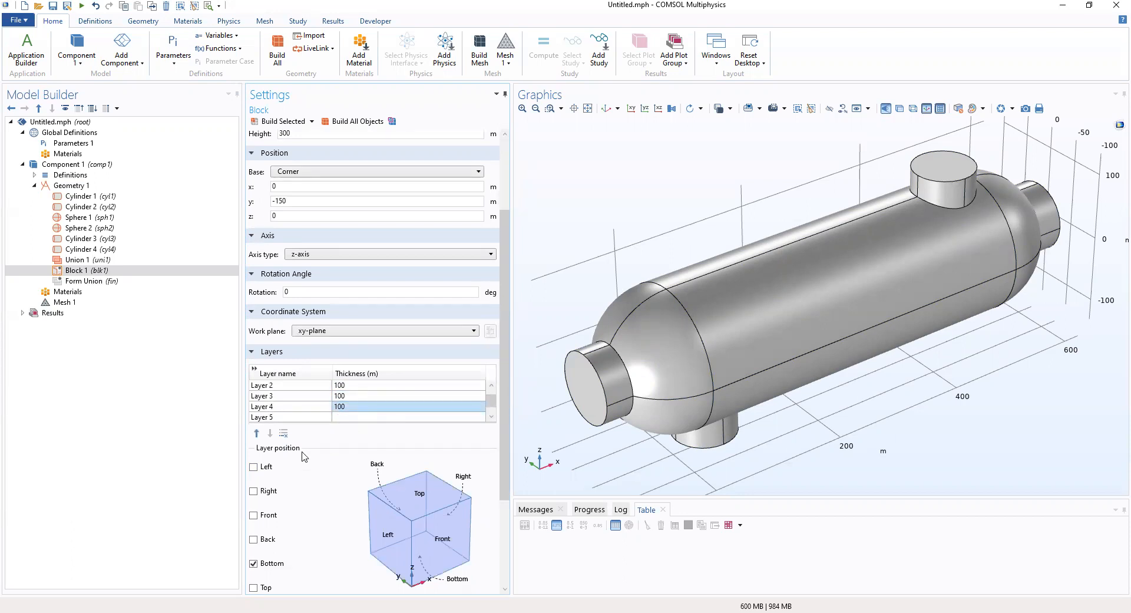
- Deactivate the bottom layer position for Block 1
{"action": "scroll", "coordinate": [257, 507], "scroll_direction": "down", "scroll_amount": 2}
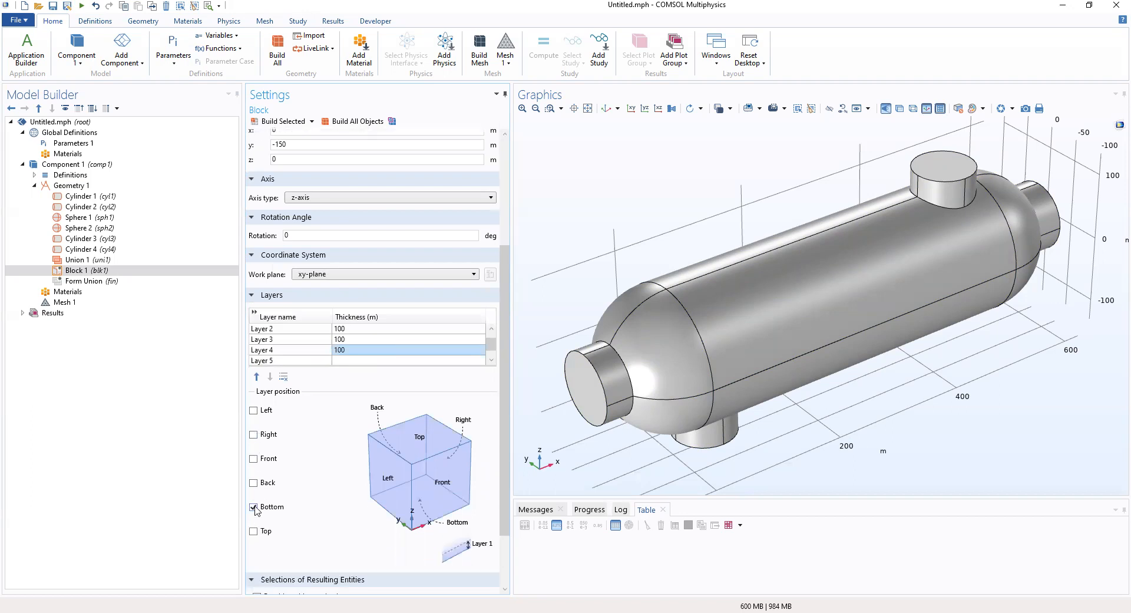
{"action": "left_click", "coordinate": [254, 508]}
{"action": "scroll", "coordinate": [291, 494], "scroll_direction": "down", "scroll_amount": 3}
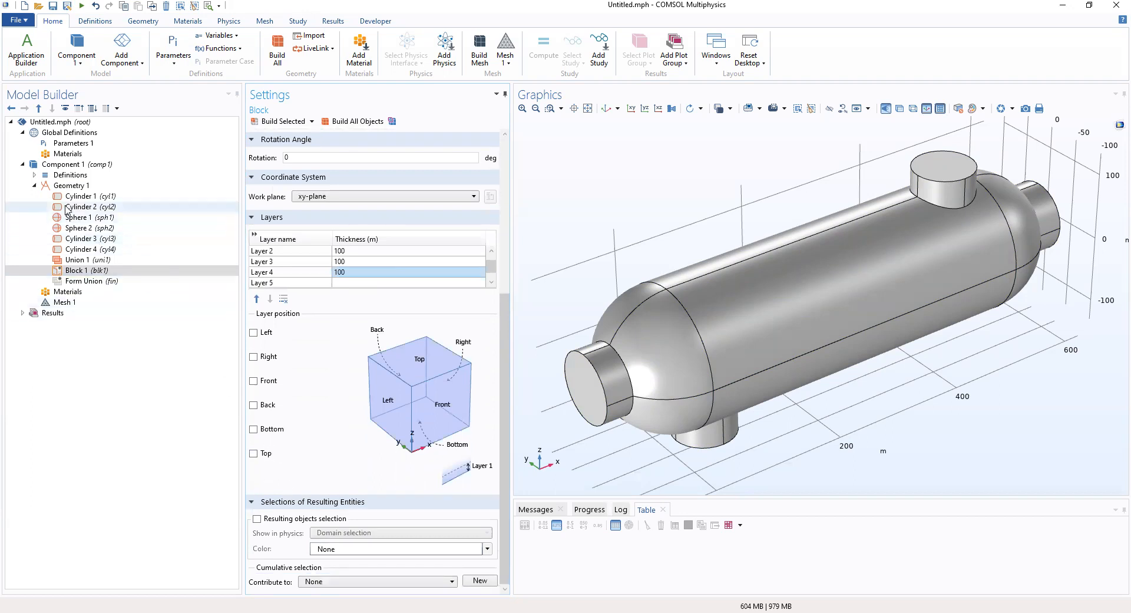
- Add a second block to Geometry 1 with width 500 m, depth 300 m and height 65 m, fitting the whole geometry in view
{"action": "right_click", "coordinate": [68, 186]}
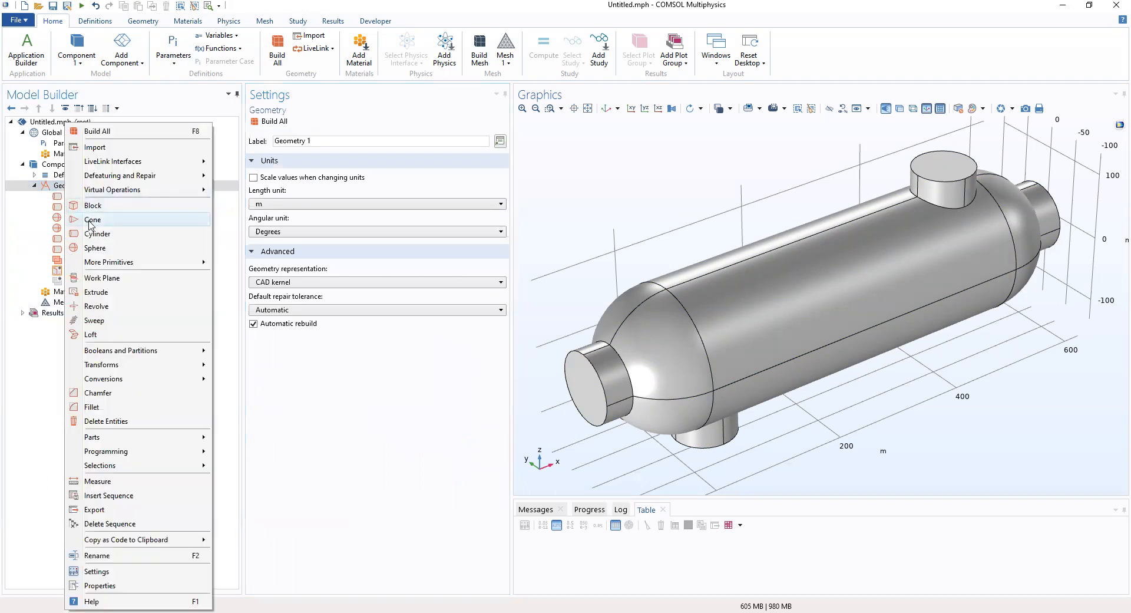
{"action": "left_click", "coordinate": [92, 206]}
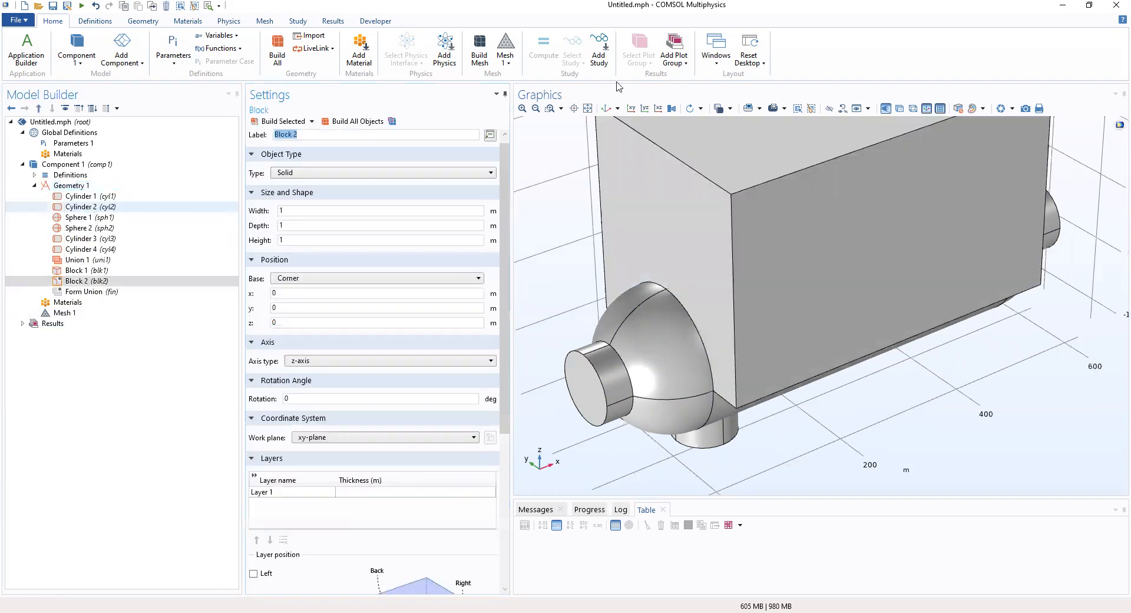
{"action": "left_click", "coordinate": [588, 109]}
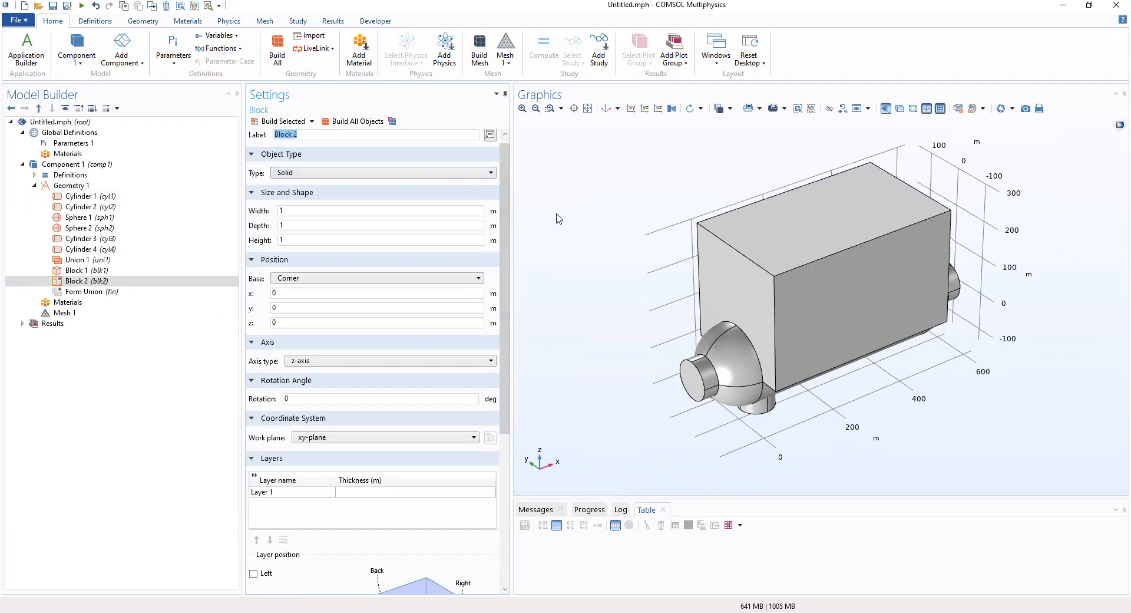
{"action": "left_click", "coordinate": [288, 211]}
{"action": "type", "text": "500"}
{"action": "key", "text": "Tab"}
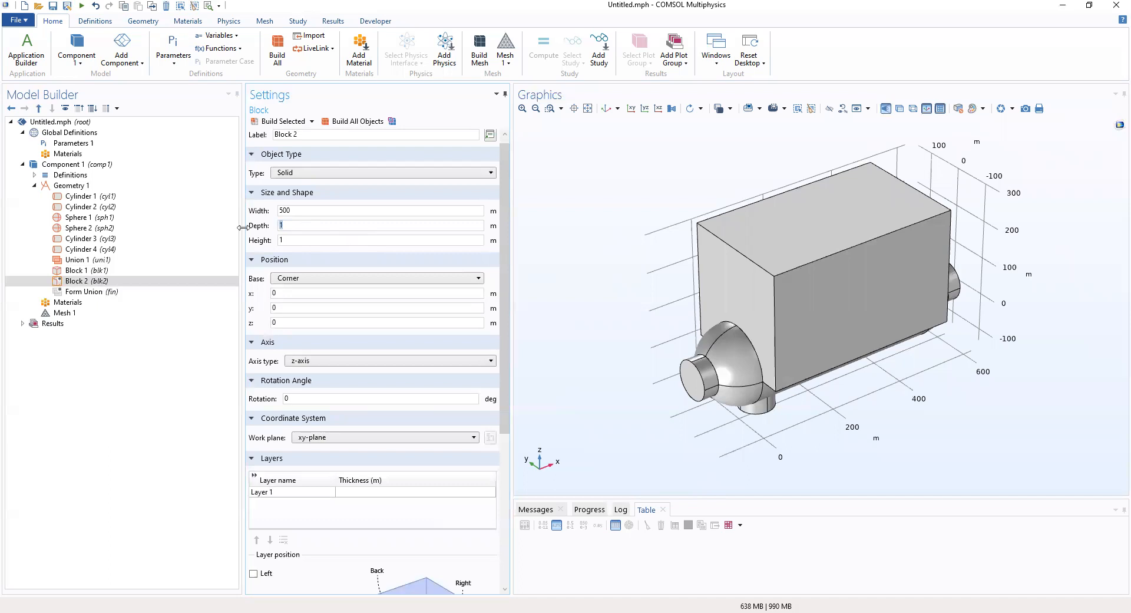
{"action": "type", "text": "300"}
{"action": "left_click", "coordinate": [286, 241]}
{"action": "type", "text": "65"}
- Position the second block's corner at y = -150 m and z = -32.5 m
{"action": "left_click_drag", "start_coordinate": [279, 307], "coordinate": [235, 324]}
{"action": "type", "text": "-150"}
{"action": "left_click_drag", "start_coordinate": [277, 323], "coordinate": [240, 334]}
{"action": "type", "text": "-32.5"}
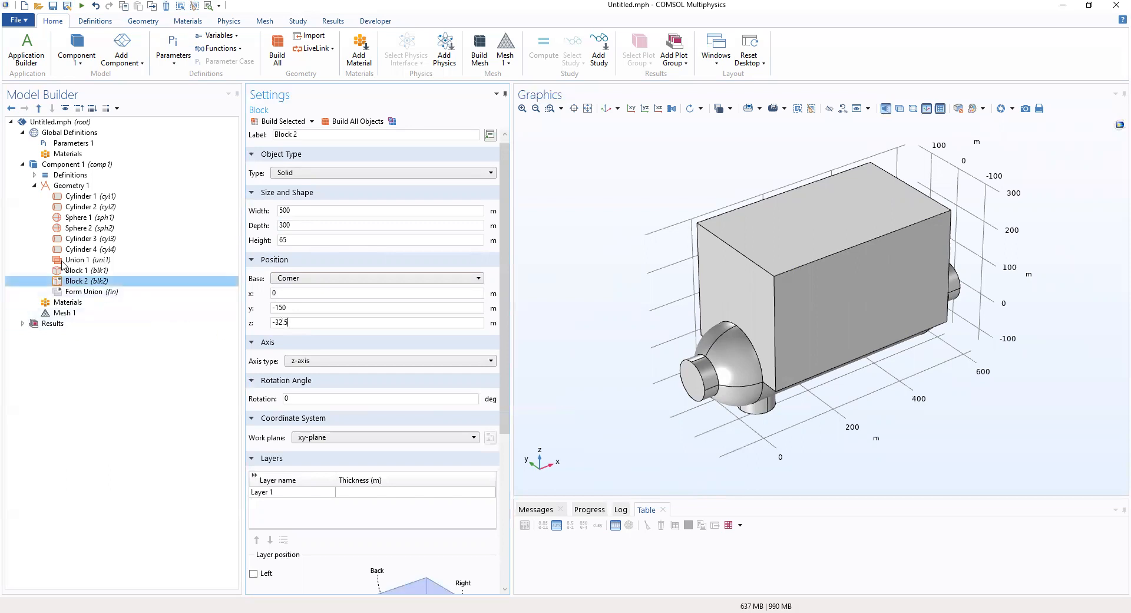
- Add a Partition Objects operation to Geometry 1 with the united vessel as the object to partition
{"action": "left_click", "coordinate": [82, 186]}
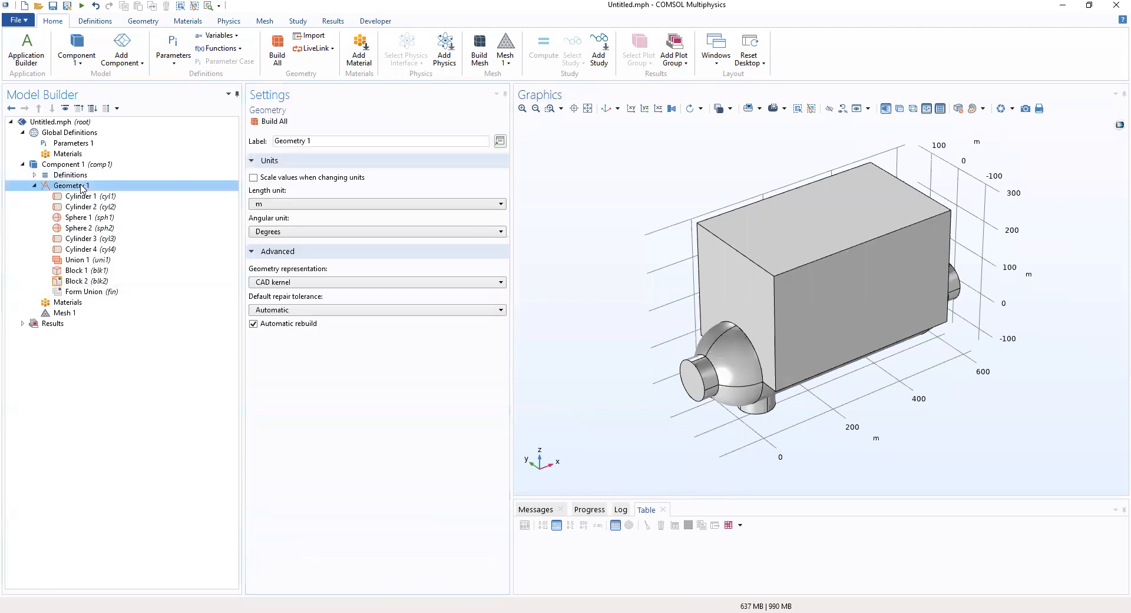
{"action": "right_click", "coordinate": [82, 188]}
{"action": "mouse_move", "coordinate": [169, 351]}
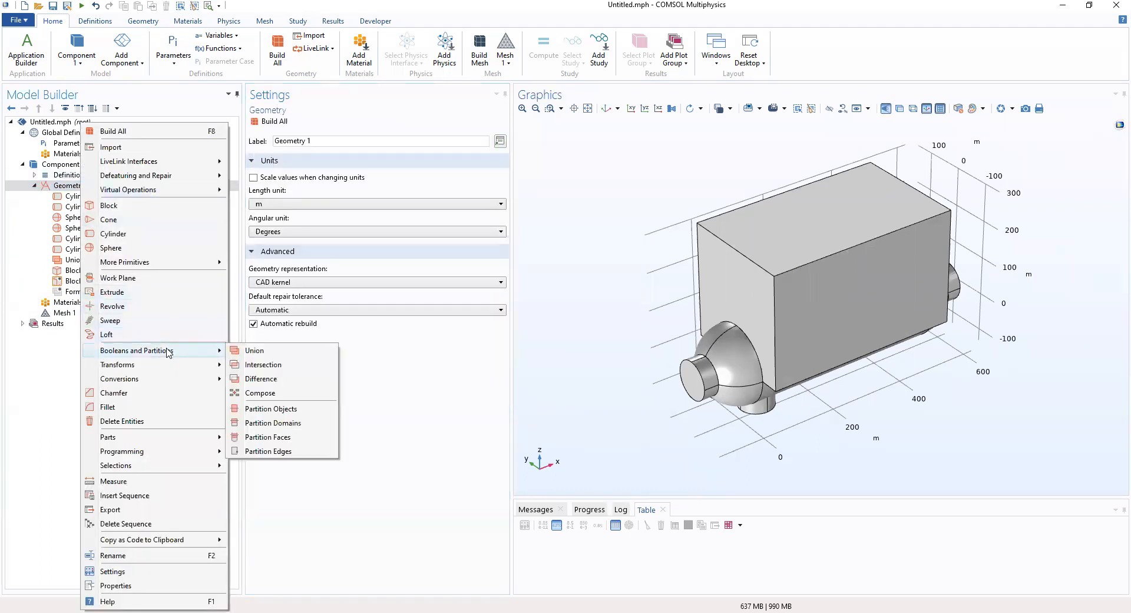
{"action": "left_click", "coordinate": [281, 410]}
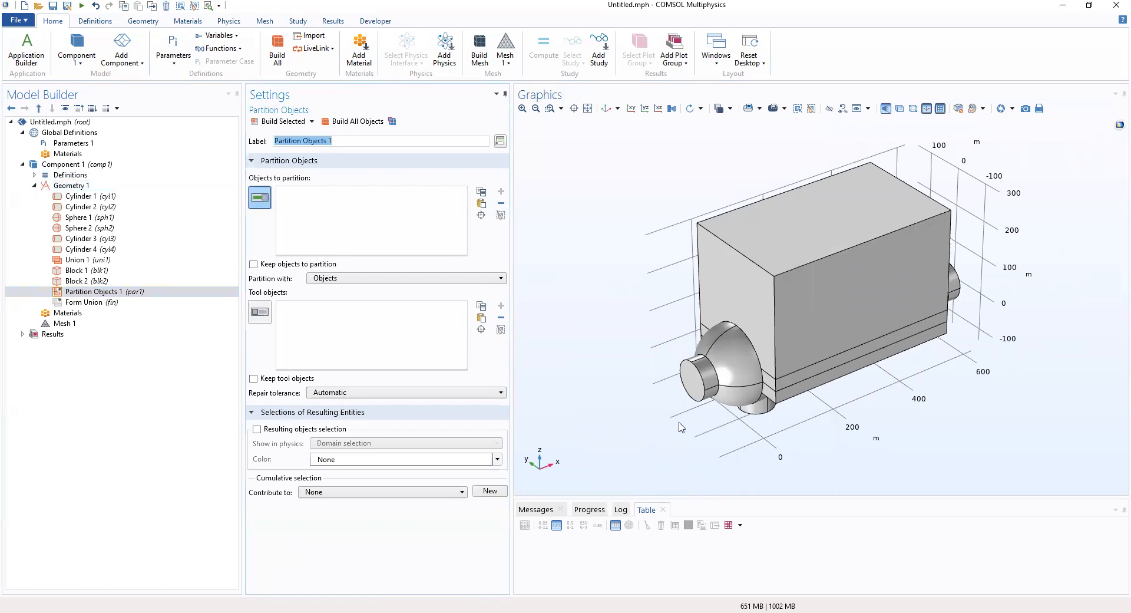
{"action": "left_click", "coordinate": [729, 386]}
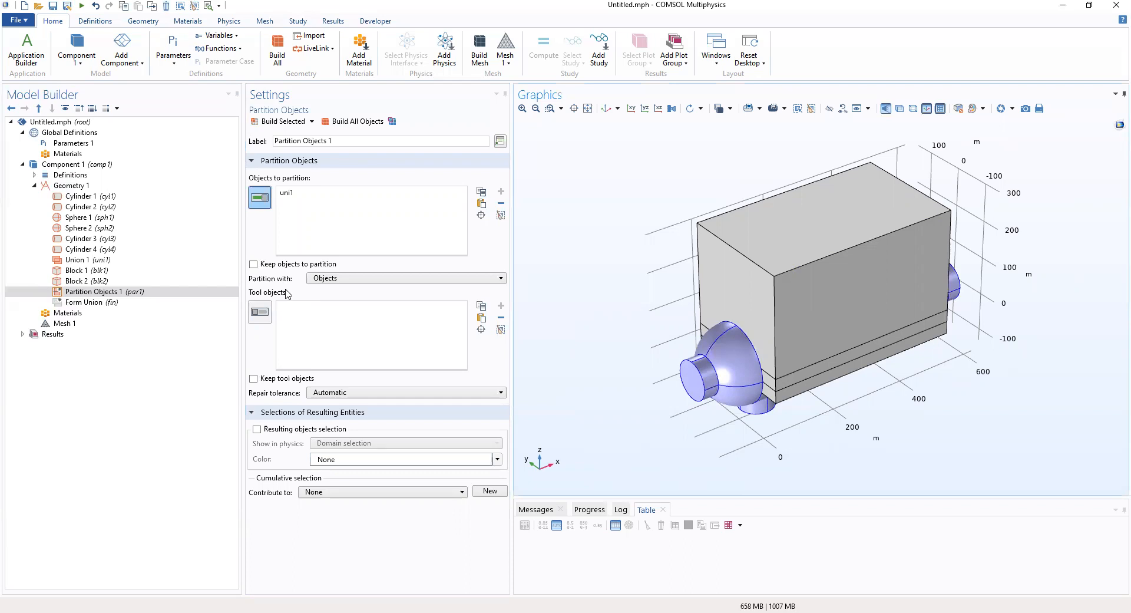
- Assign Block 1 and Block 2 as the tool objects of the partition
{"action": "left_click", "coordinate": [257, 314]}
{"action": "left_click", "coordinate": [722, 352]}
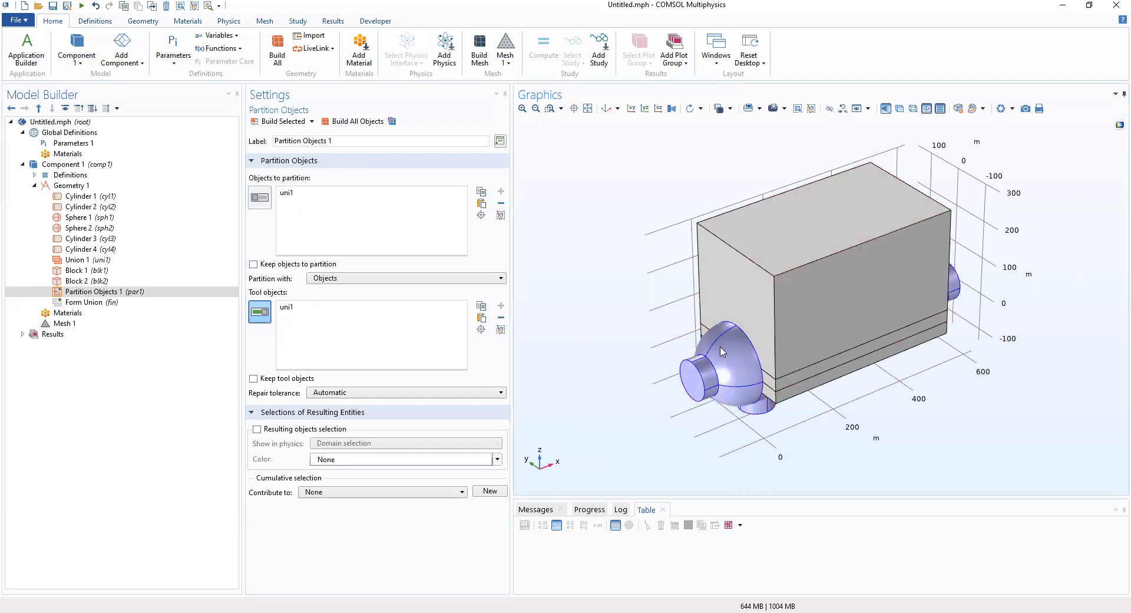
{"action": "left_click", "coordinate": [794, 379]}
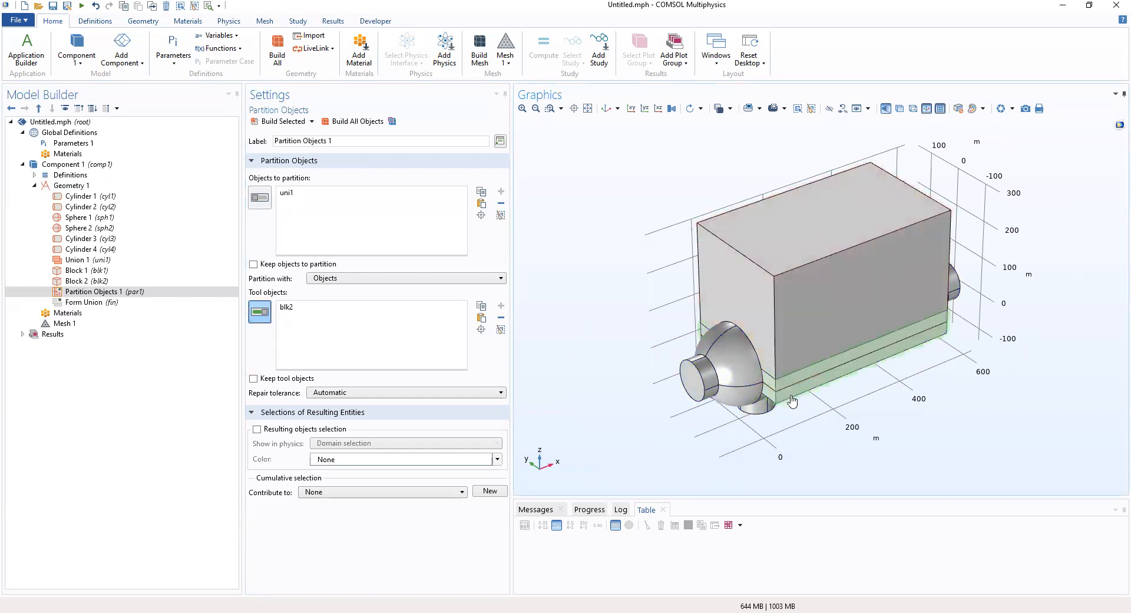
{"action": "left_click_drag", "start_coordinate": [789, 398], "coordinate": [704, 469]}
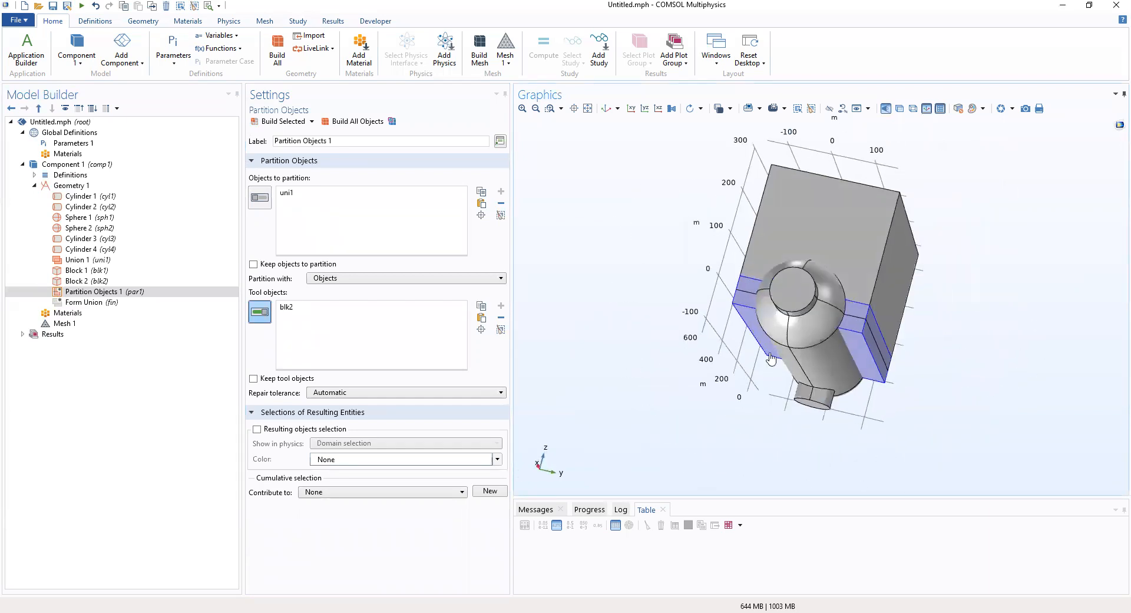
{"action": "left_click", "coordinate": [816, 330]}
{"action": "left_click", "coordinate": [817, 330]}
{"action": "left_click_drag", "start_coordinate": [816, 330], "coordinate": [795, 353]}
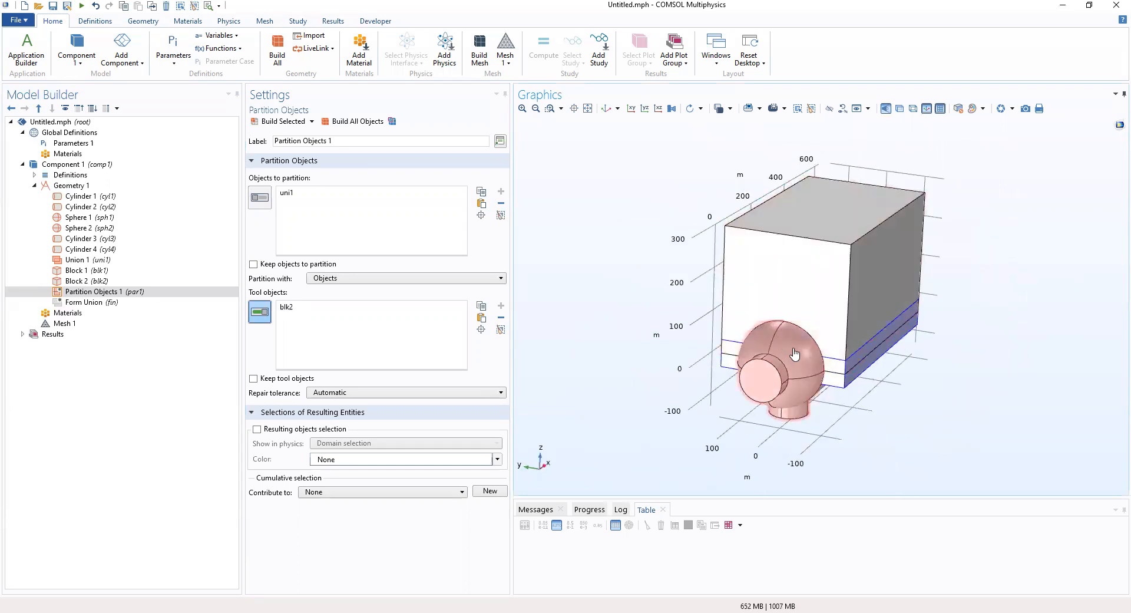
{"action": "left_click_drag", "start_coordinate": [843, 432], "coordinate": [731, 244]}
{"action": "left_click", "coordinate": [850, 231]}
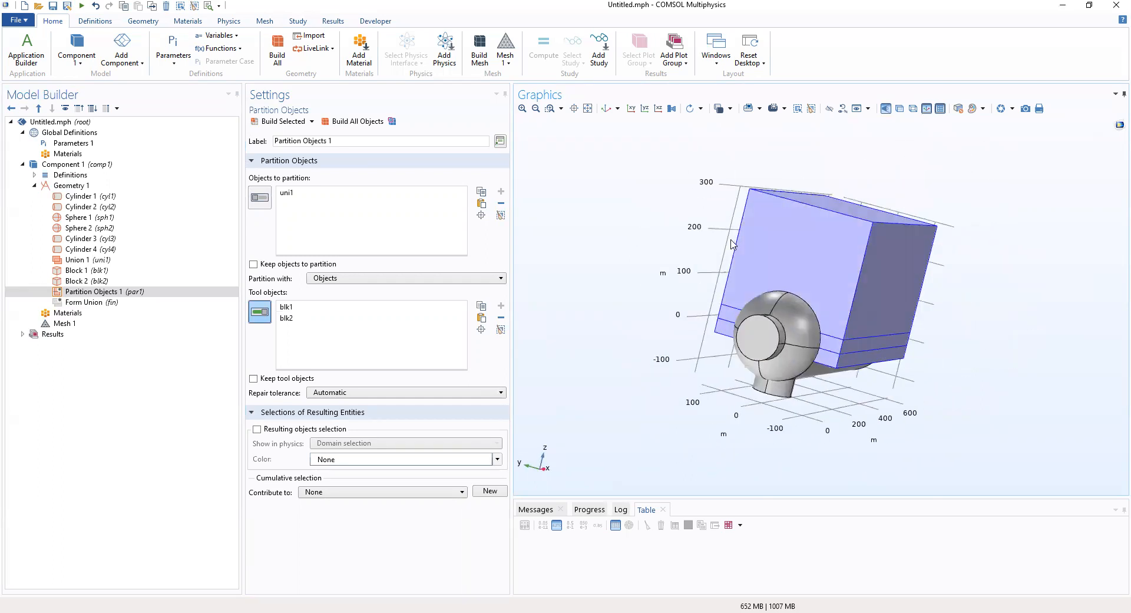
{"action": "left_click_drag", "start_coordinate": [710, 277], "coordinate": [874, 310]}
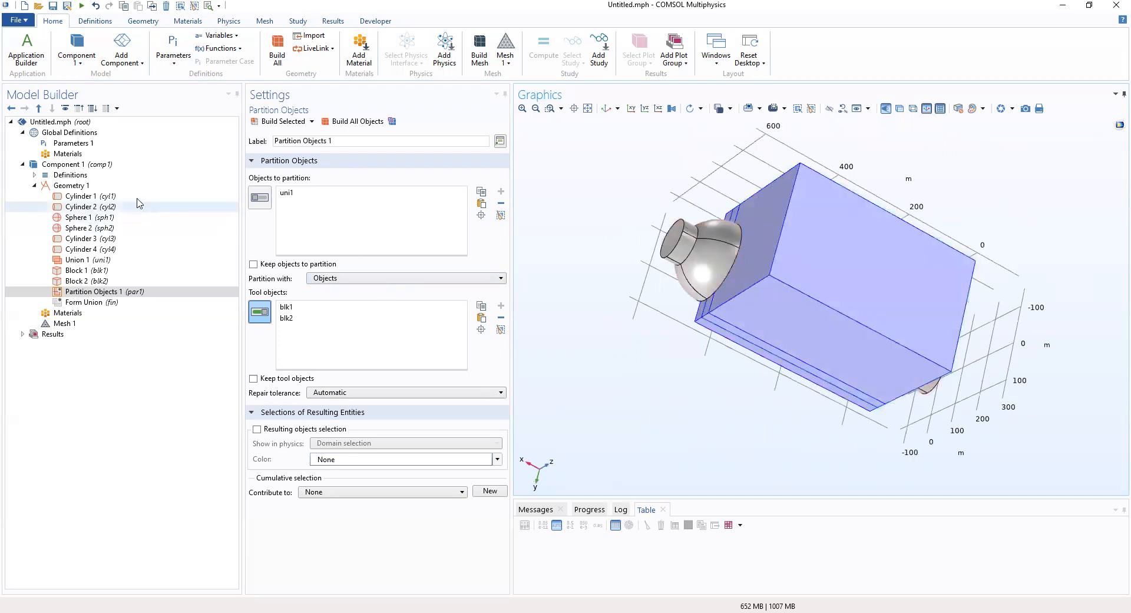
- Add a work plane to Geometry 1
{"action": "left_click", "coordinate": [90, 187]}
{"action": "right_click", "coordinate": [90, 187]}
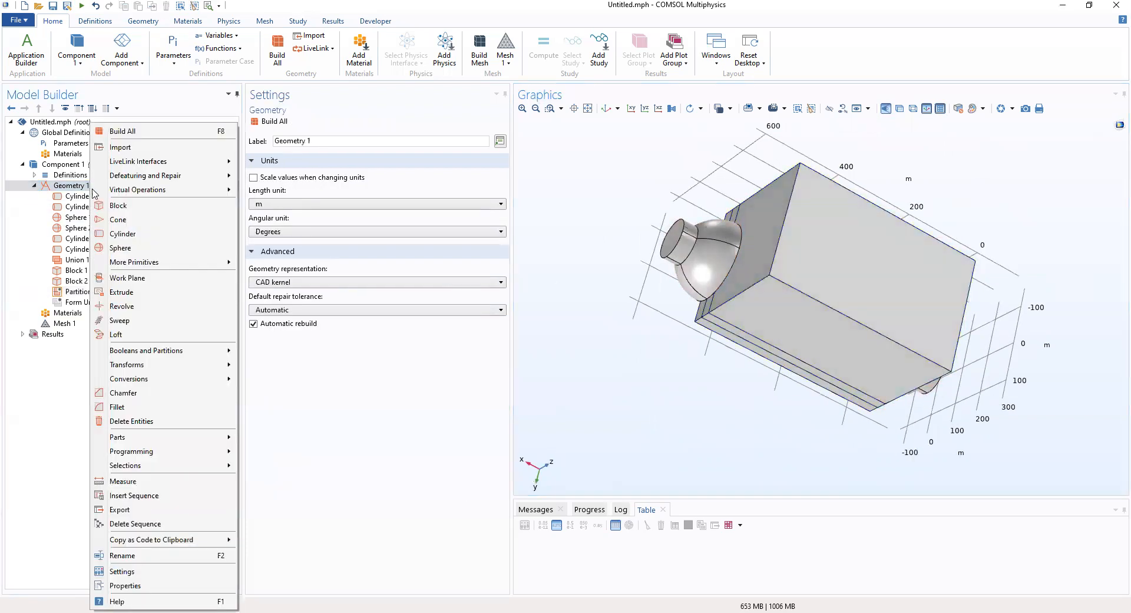
{"action": "left_click", "coordinate": [141, 278]}
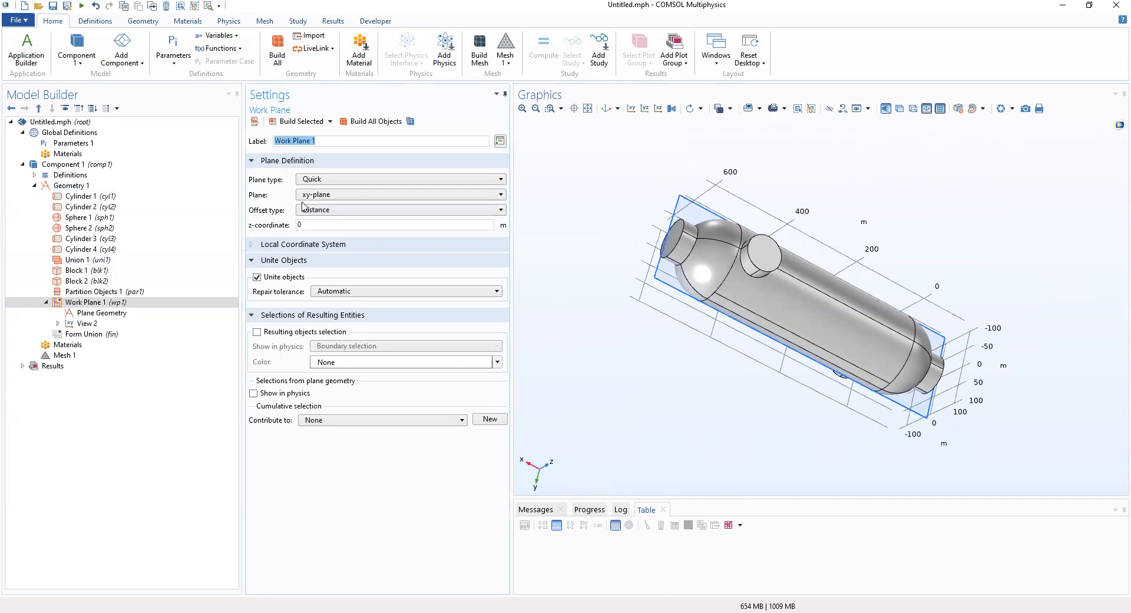
- Define Work Plane 1 as the yz-plane of the vessel geometry
{"action": "left_click", "coordinate": [339, 195]}
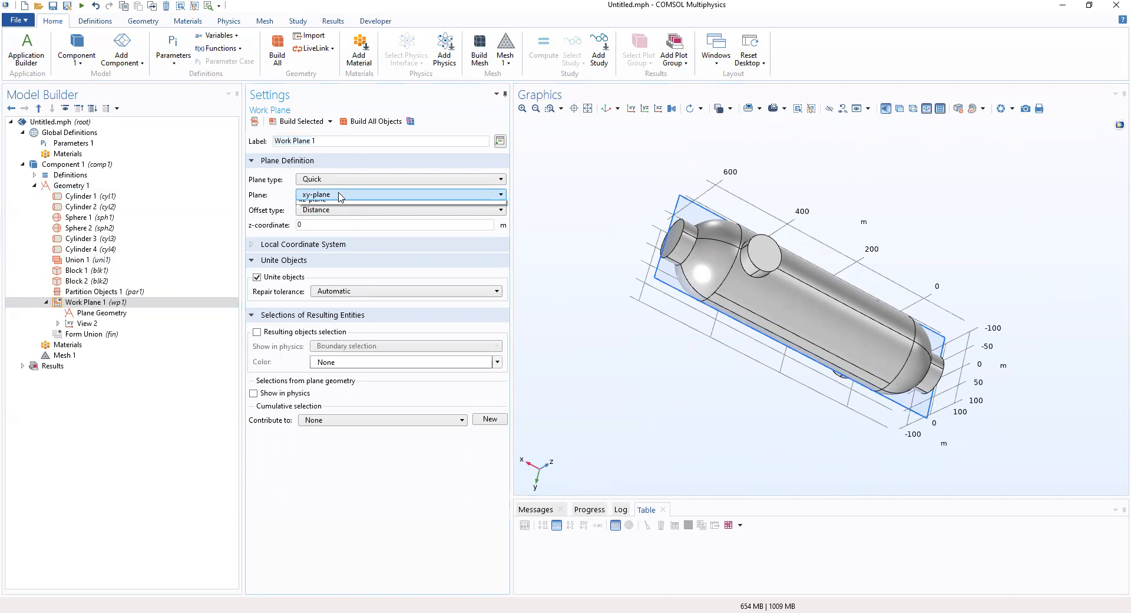
{"action": "left_click", "coordinate": [338, 219]}
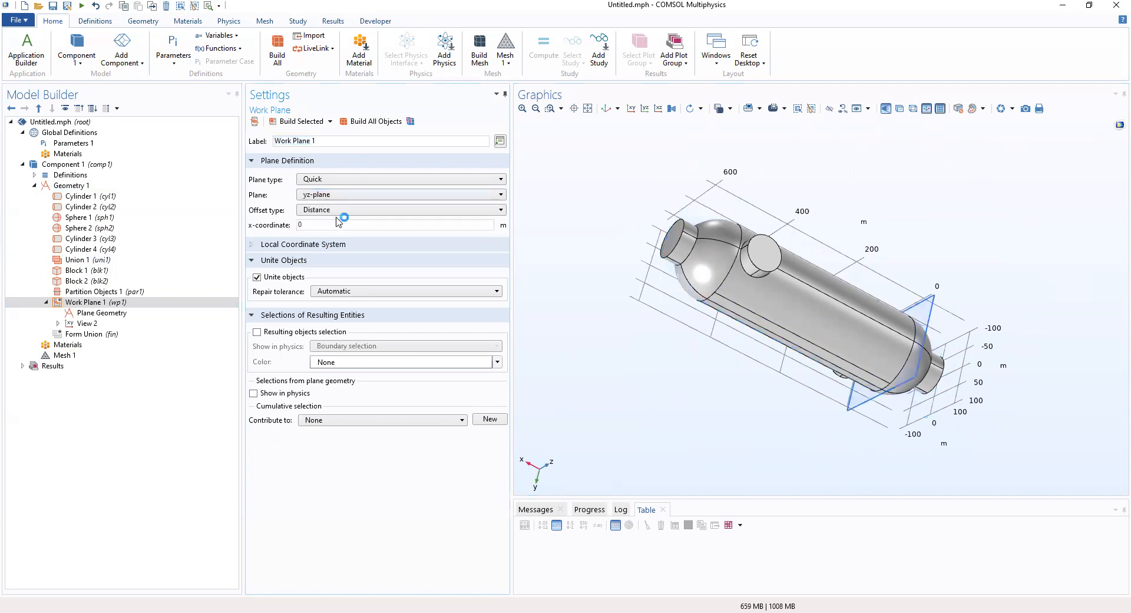
{"action": "left_click_drag", "start_coordinate": [766, 383], "coordinate": [779, 416]}
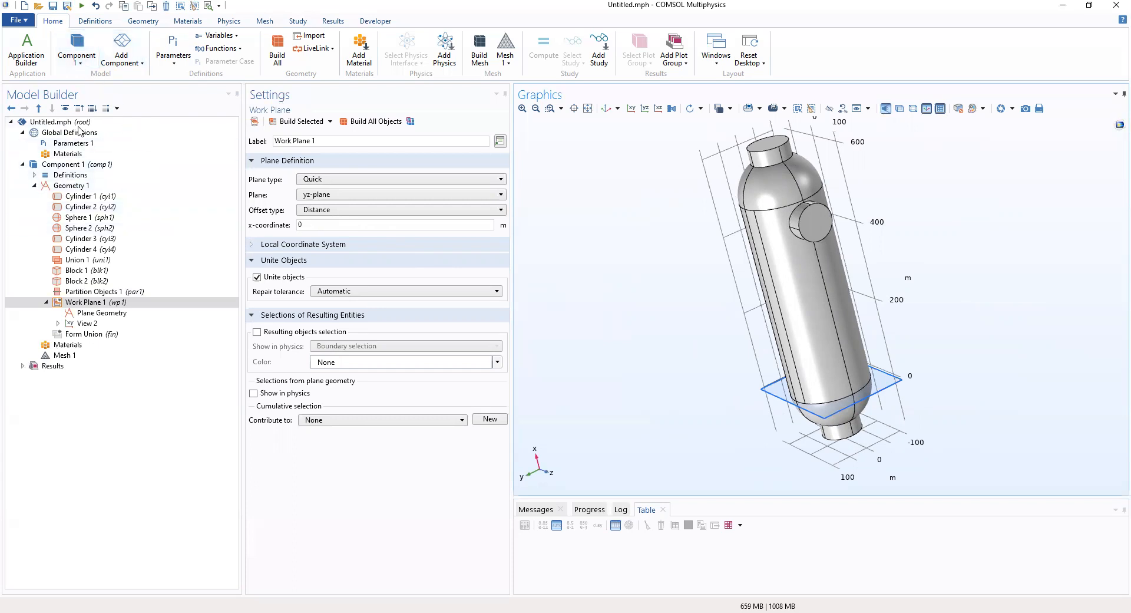
{"action": "left_click", "coordinate": [66, 189]}
{"action": "right_click", "coordinate": [66, 190]}
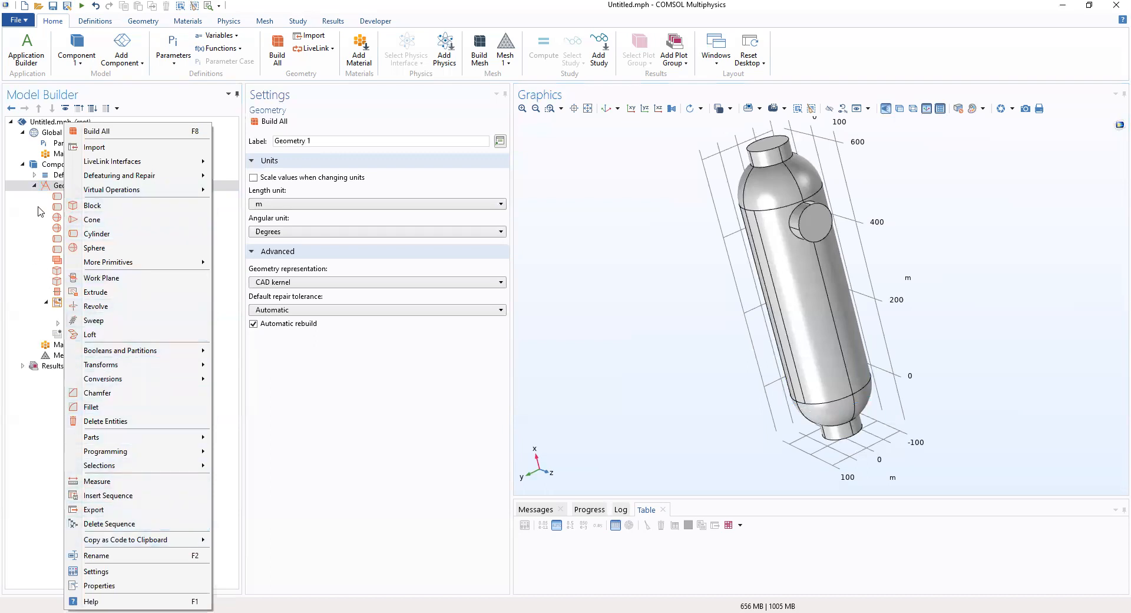
{"action": "left_click", "coordinate": [62, 166]}
{"action": "left_click", "coordinate": [62, 167]}
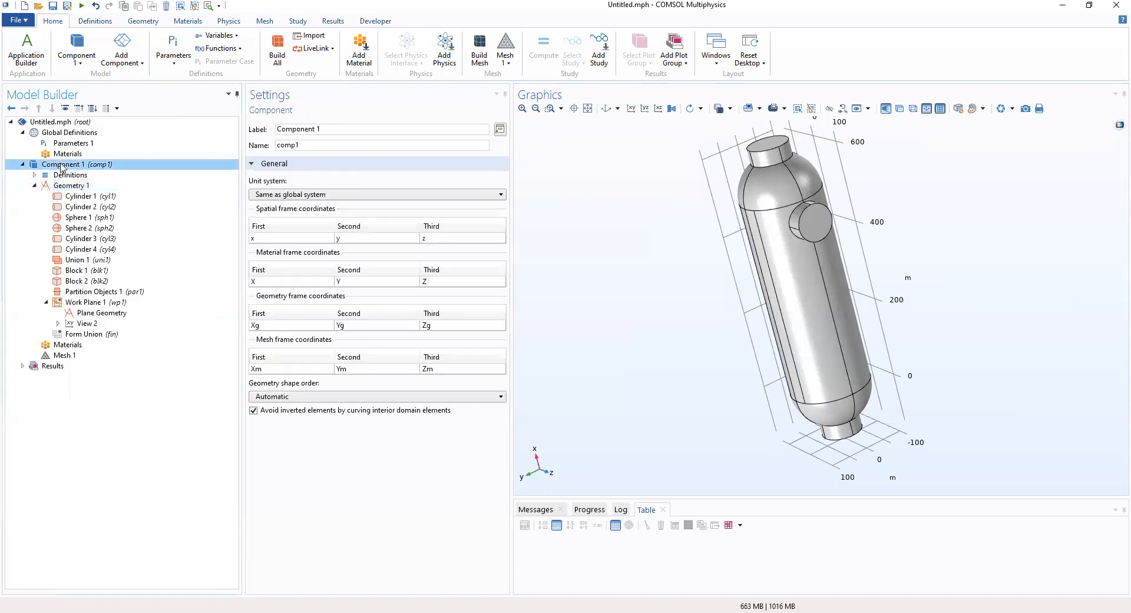
{"action": "right_click", "coordinate": [61, 167]}
{"action": "key", "text": "Escape"}
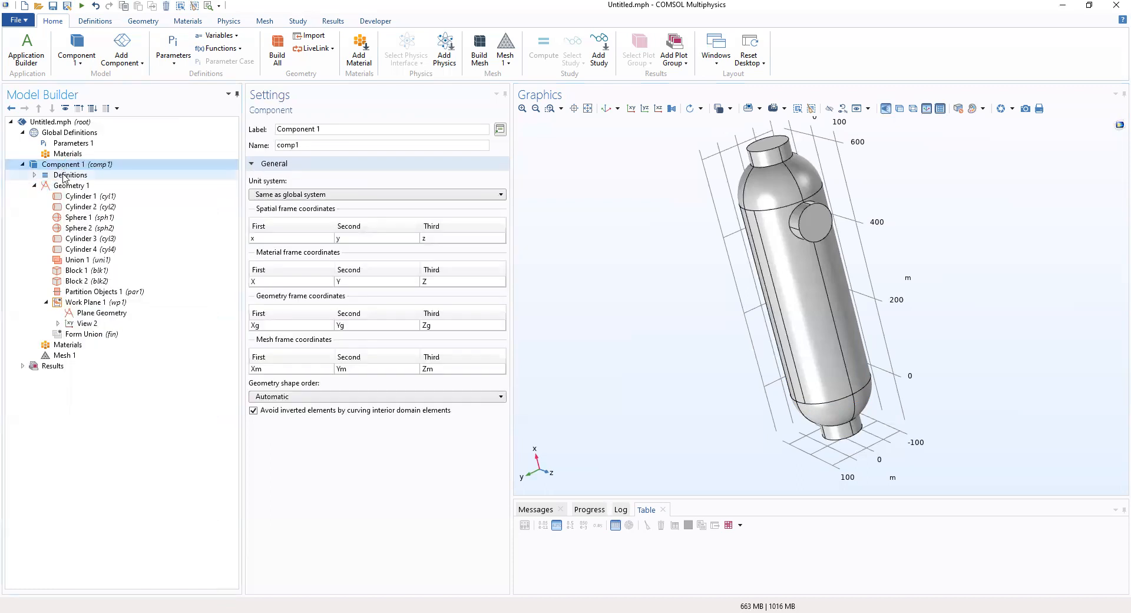
{"action": "left_click", "coordinate": [64, 176]}
{"action": "right_click", "coordinate": [64, 176]}
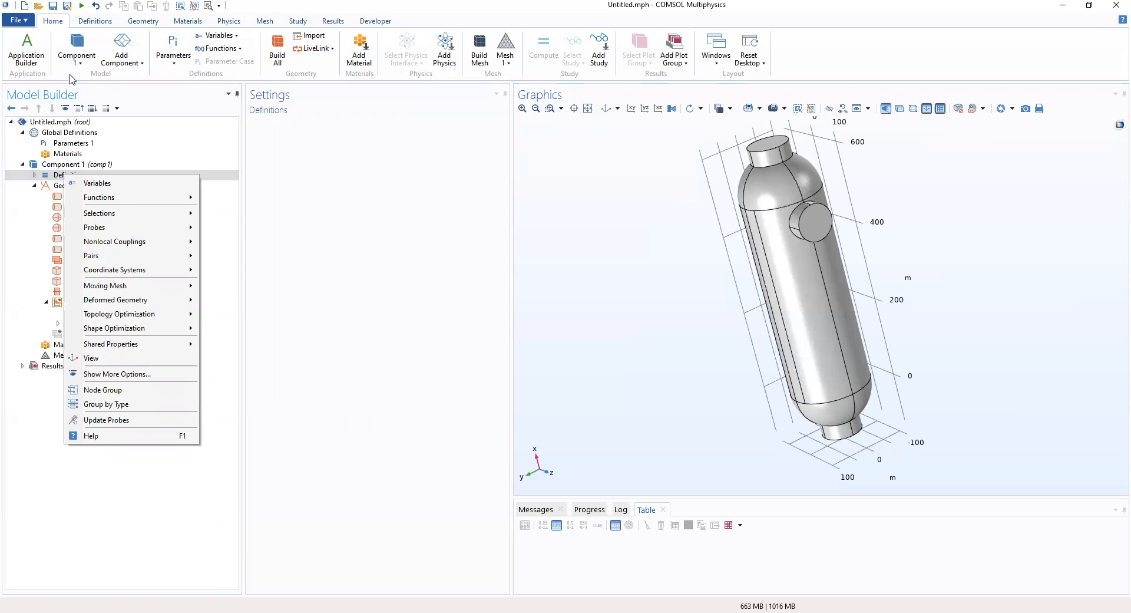
{"action": "left_click", "coordinate": [94, 24]}
{"action": "left_click", "coordinate": [95, 23]}
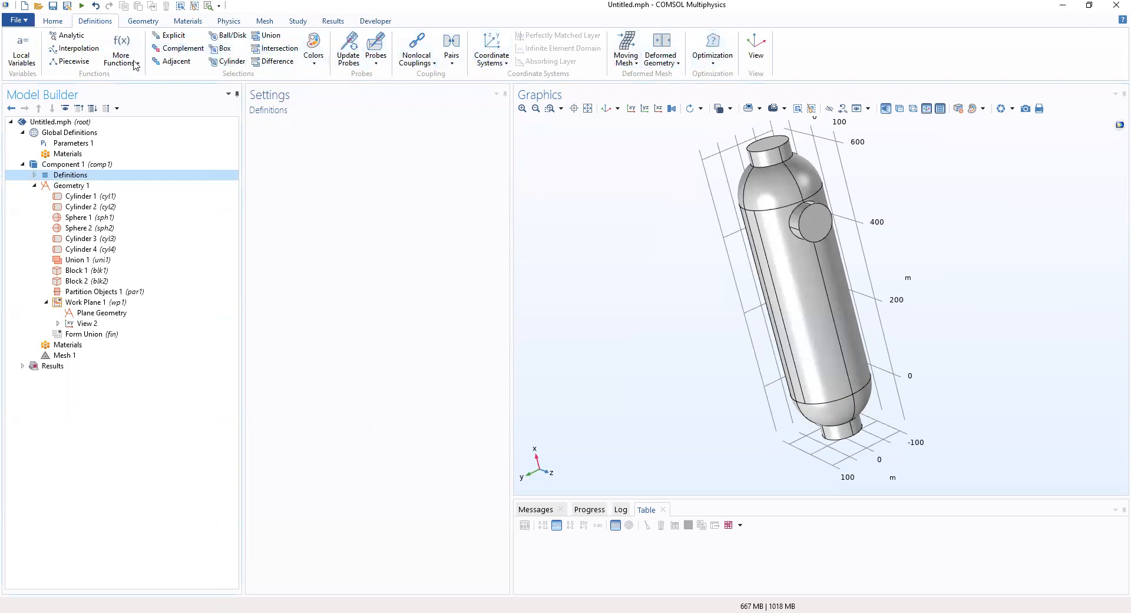
{"action": "left_click", "coordinate": [141, 22]}
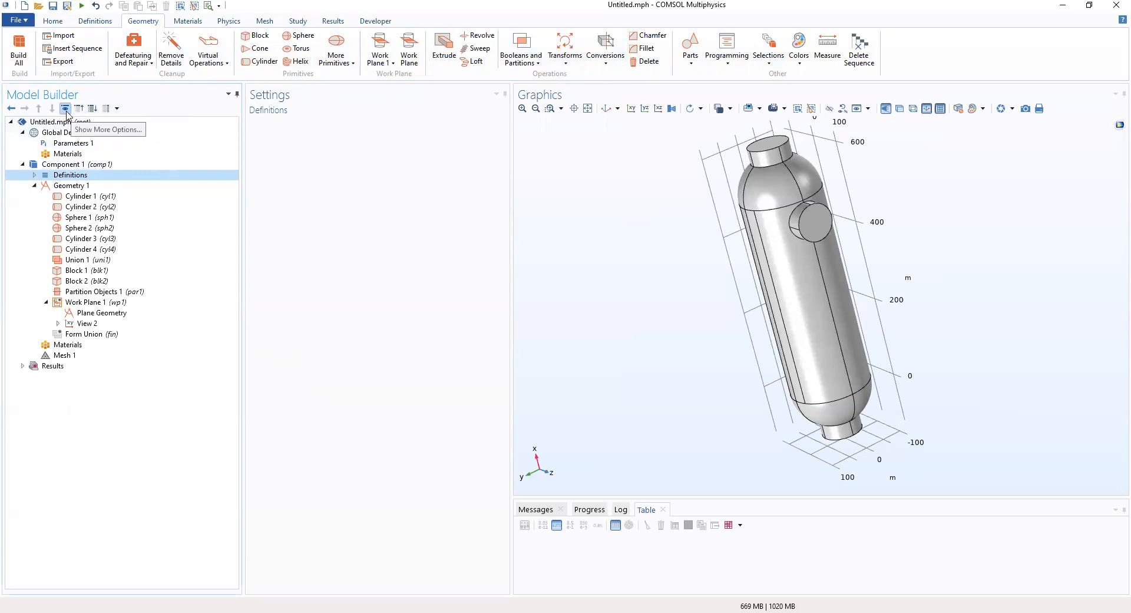
{"action": "left_click", "coordinate": [46, 124]}
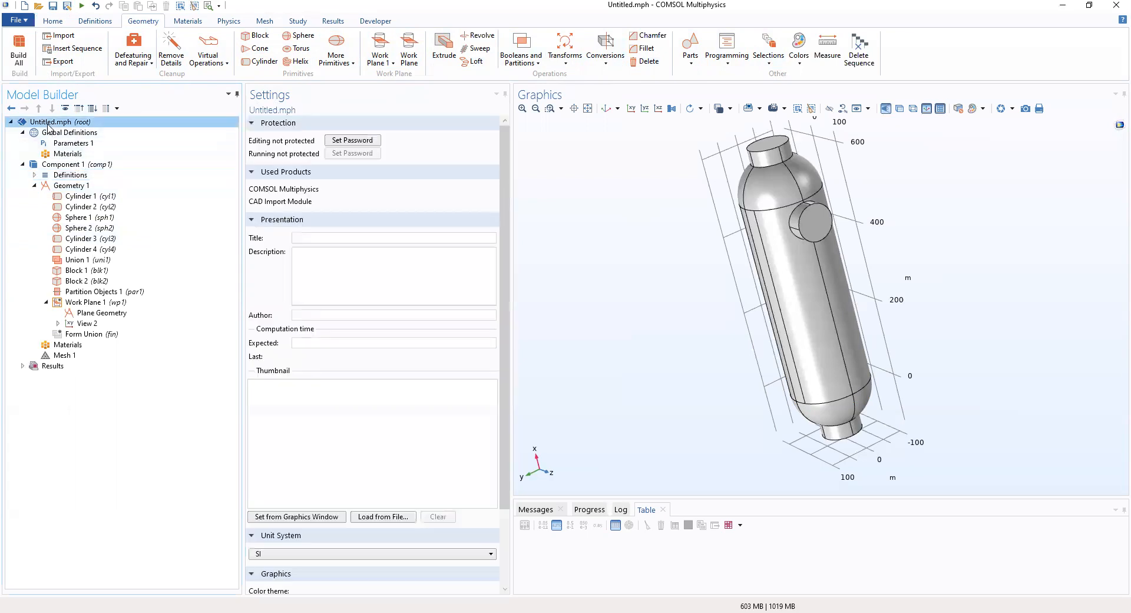
{"action": "right_click", "coordinate": [44, 124]}
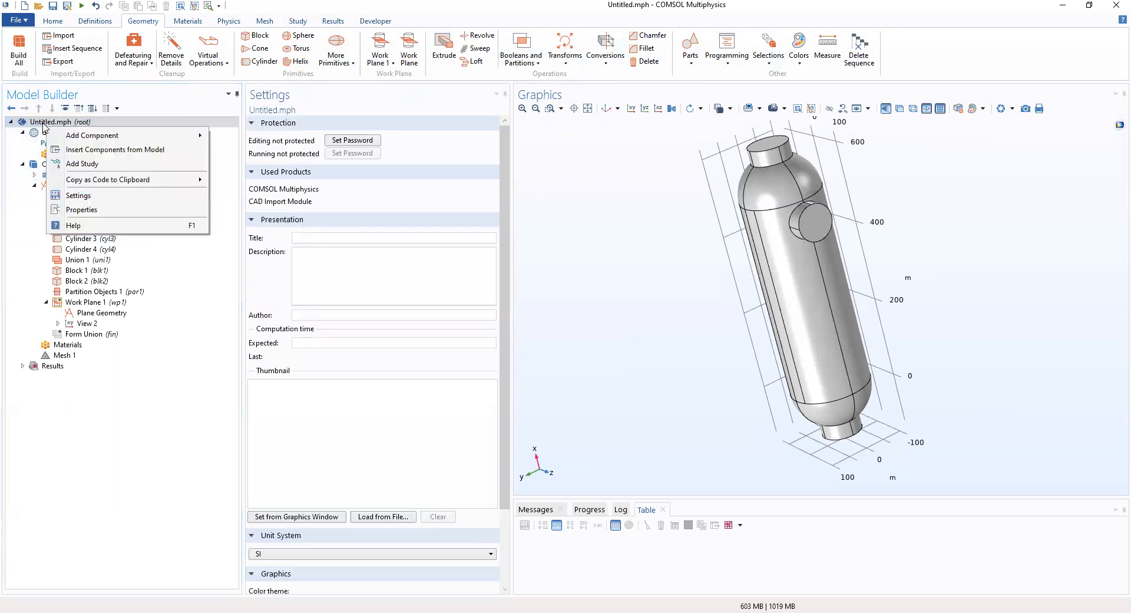
{"action": "key", "text": "Escape"}
{"action": "left_click", "coordinate": [47, 133]}
{"action": "right_click", "coordinate": [48, 136]}
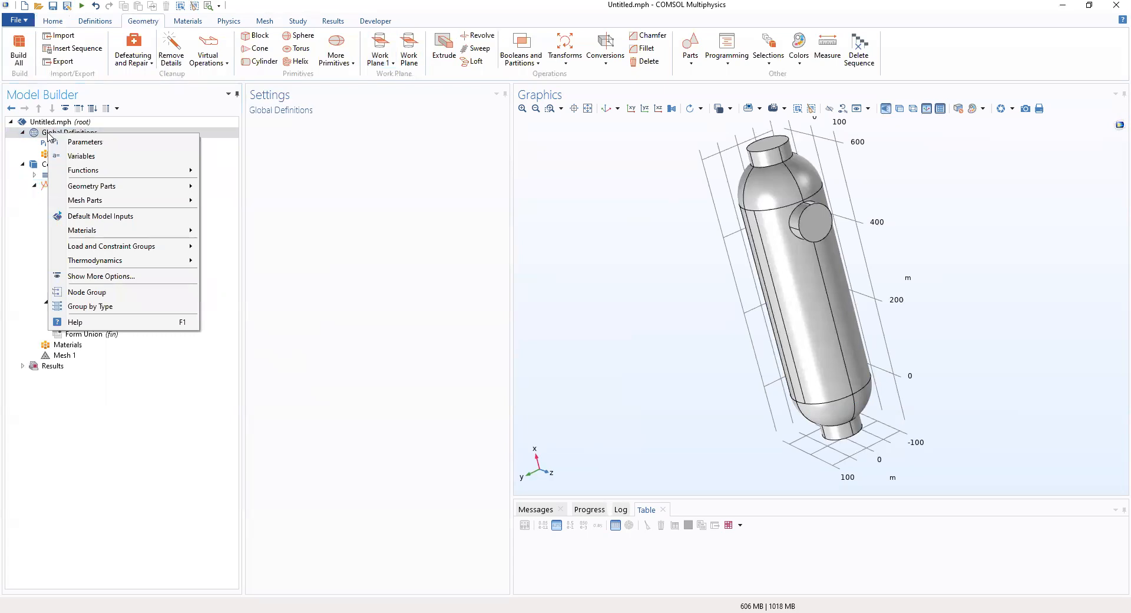
{"action": "left_click", "coordinate": [33, 218]}
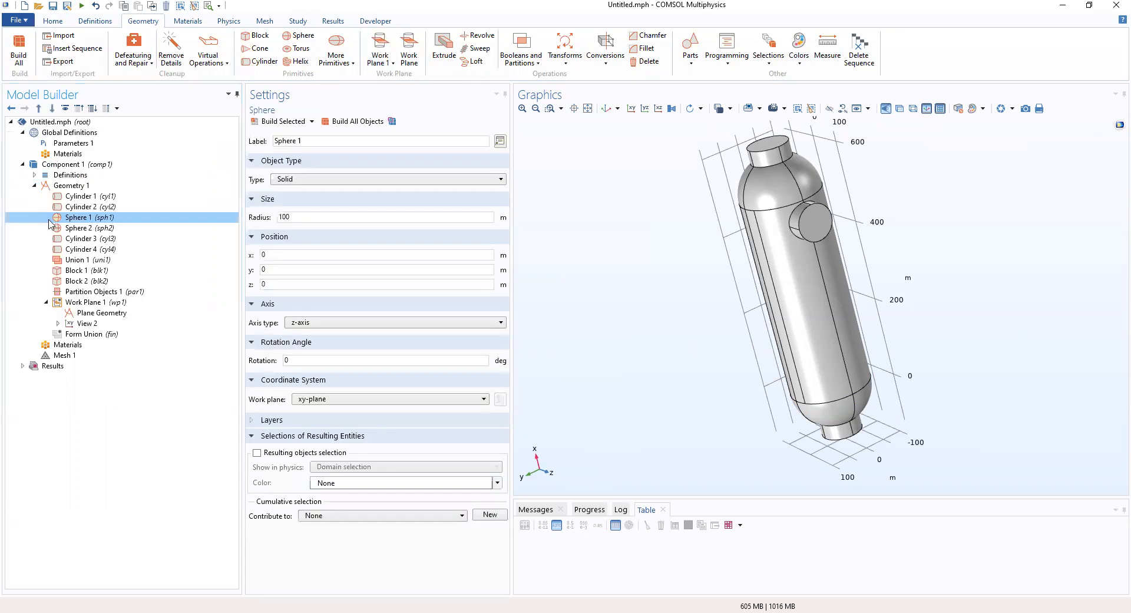
{"action": "left_click", "coordinate": [66, 188]}
{"action": "right_click", "coordinate": [65, 188]}
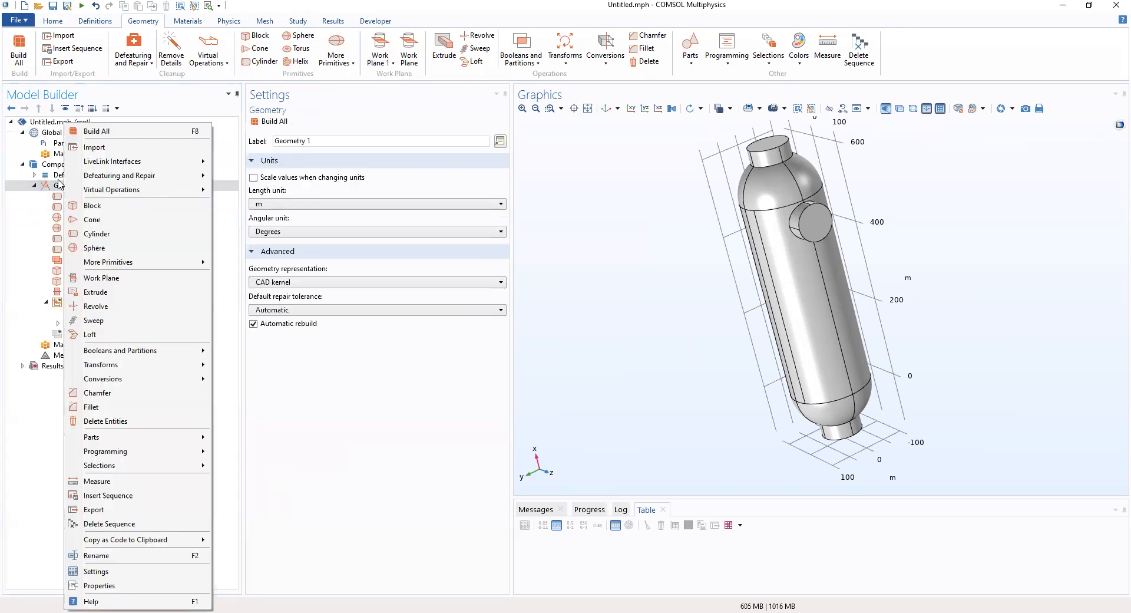
{"action": "left_click", "coordinate": [60, 177]}
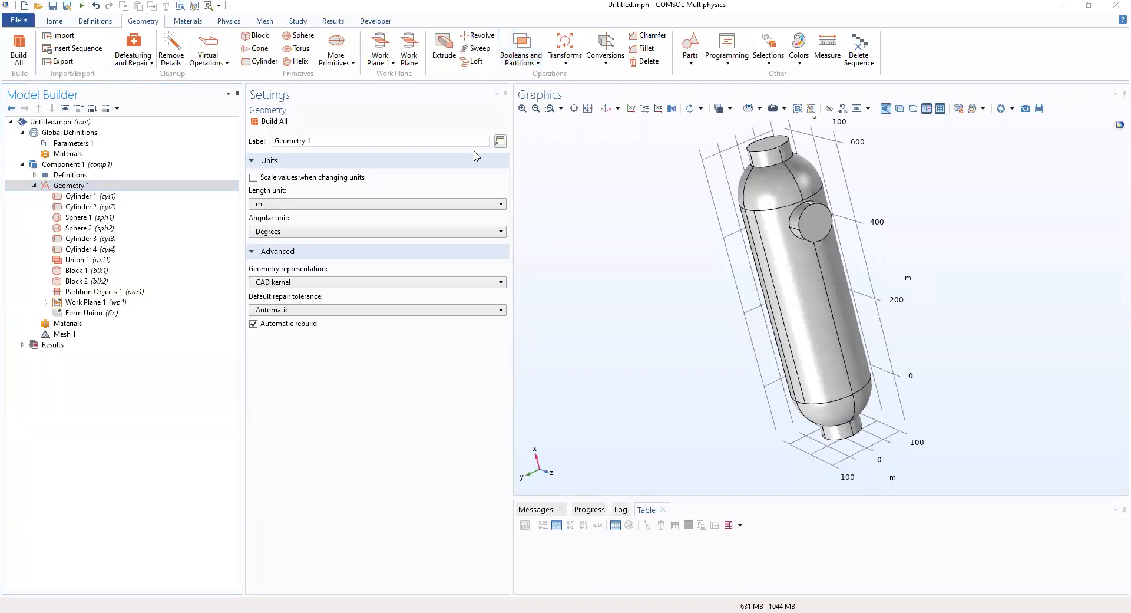
{"action": "left_click", "coordinate": [188, 188]}
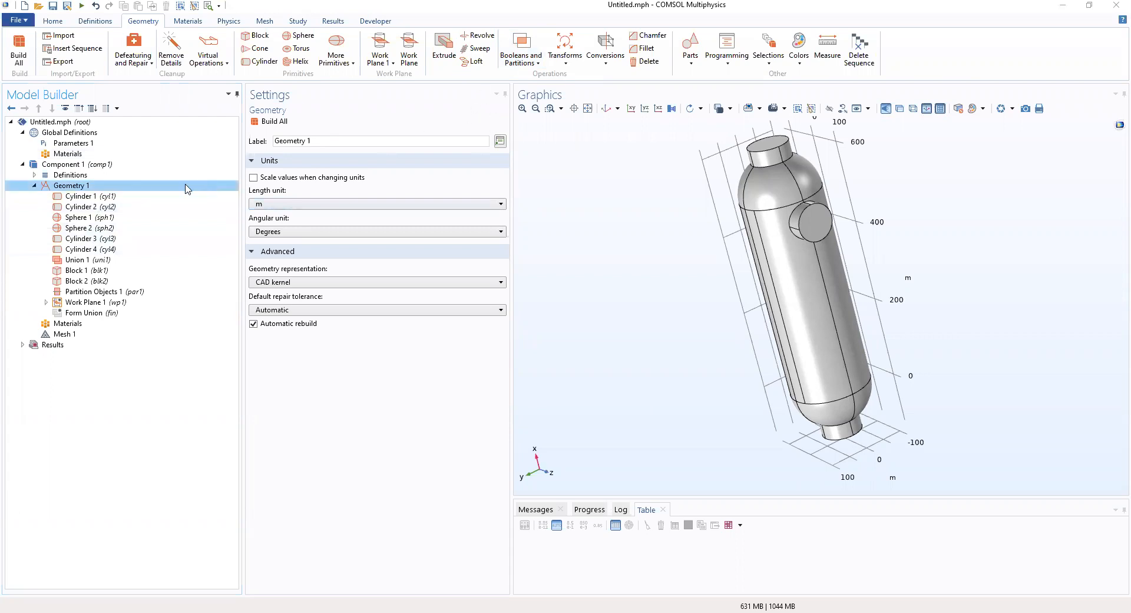
- Open the plane geometry of Work Plane 1 and add a circle to it
{"action": "left_click", "coordinate": [97, 304]}
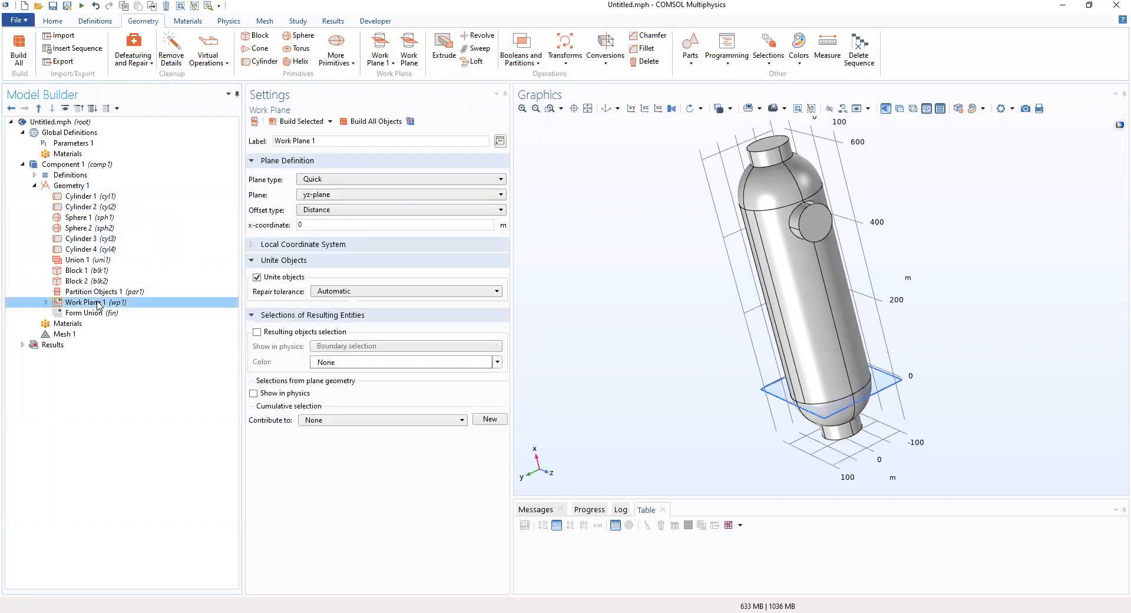
{"action": "left_click", "coordinate": [46, 301]}
{"action": "left_click", "coordinate": [89, 313]}
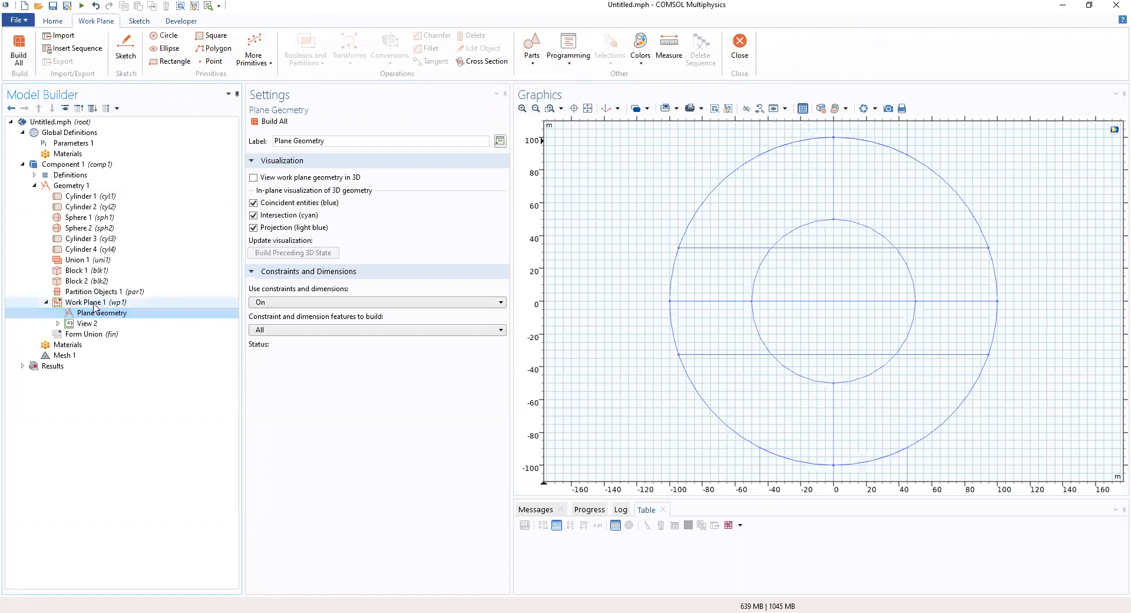
{"action": "left_click", "coordinate": [94, 302]}
{"action": "right_click", "coordinate": [94, 303]}
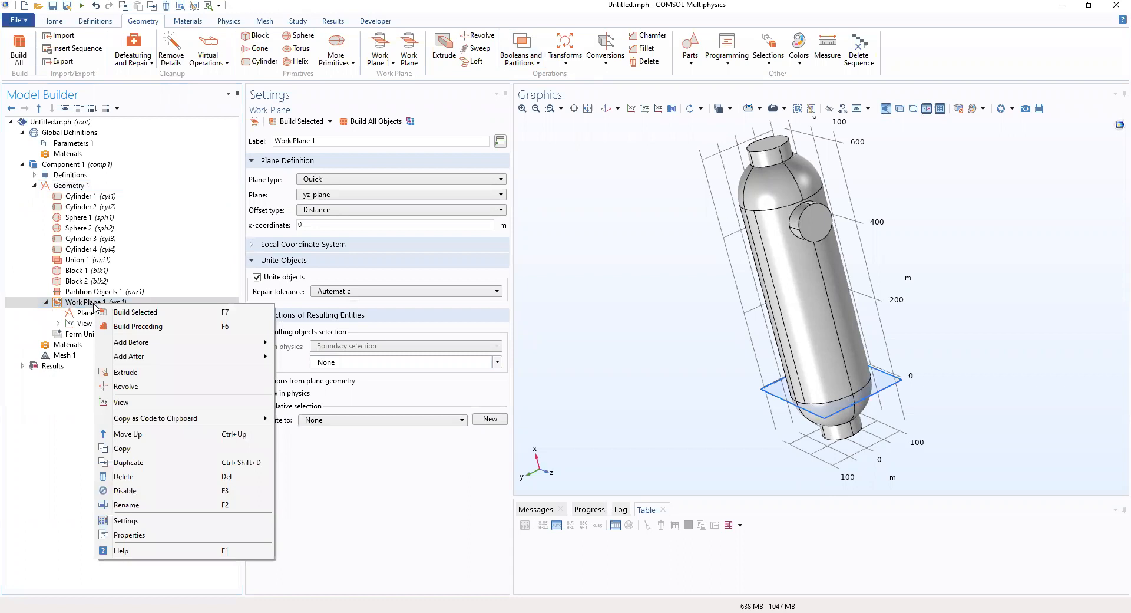
{"action": "left_click", "coordinate": [87, 312]}
{"action": "right_click", "coordinate": [87, 313]}
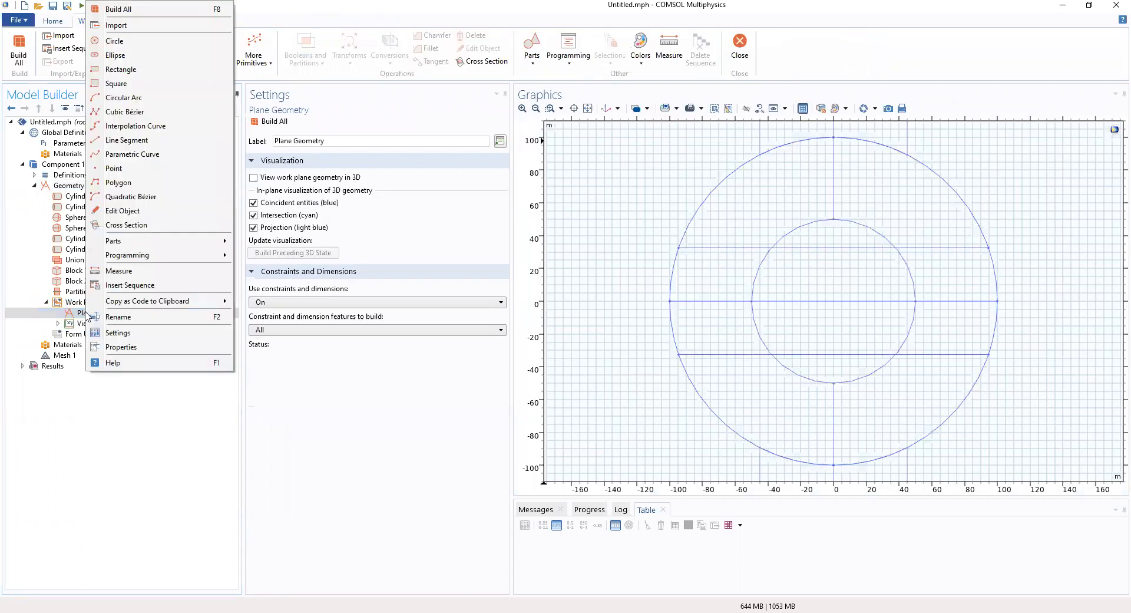
{"action": "left_click", "coordinate": [130, 42]}
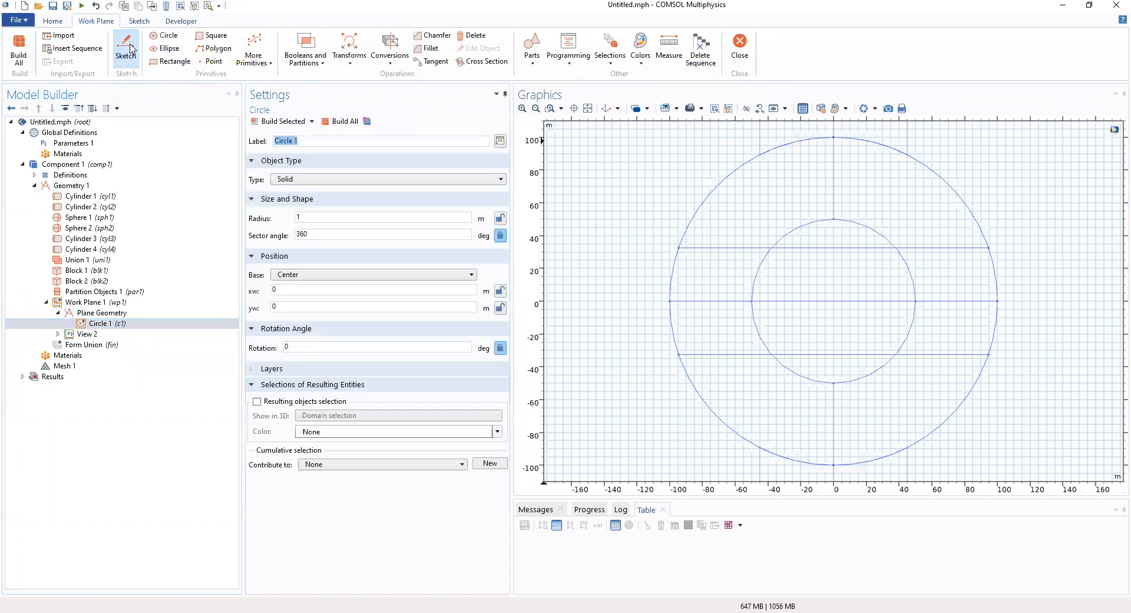
{"action": "left_click", "coordinate": [125, 323]}
{"action": "left_click", "coordinate": [118, 302]}
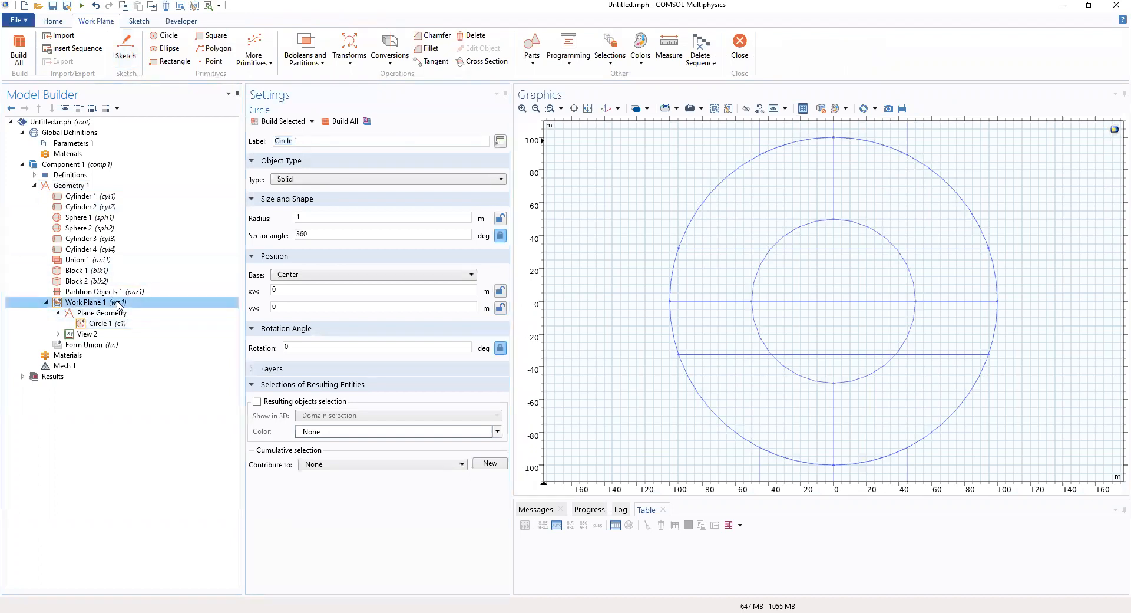
{"action": "right_click", "coordinate": [118, 304]}
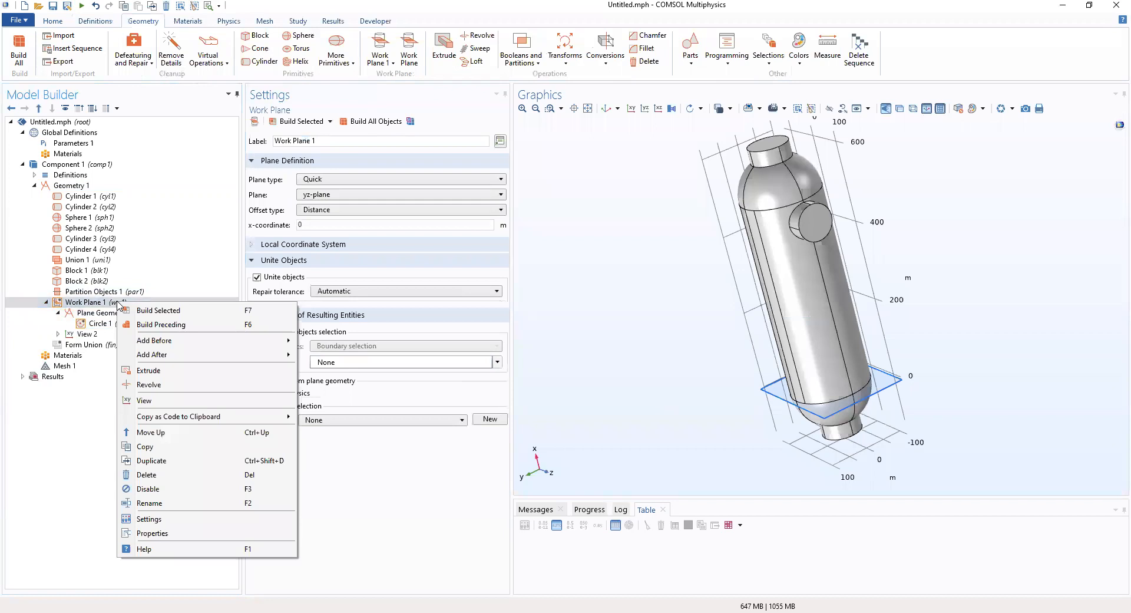
{"action": "left_click", "coordinate": [102, 327]}
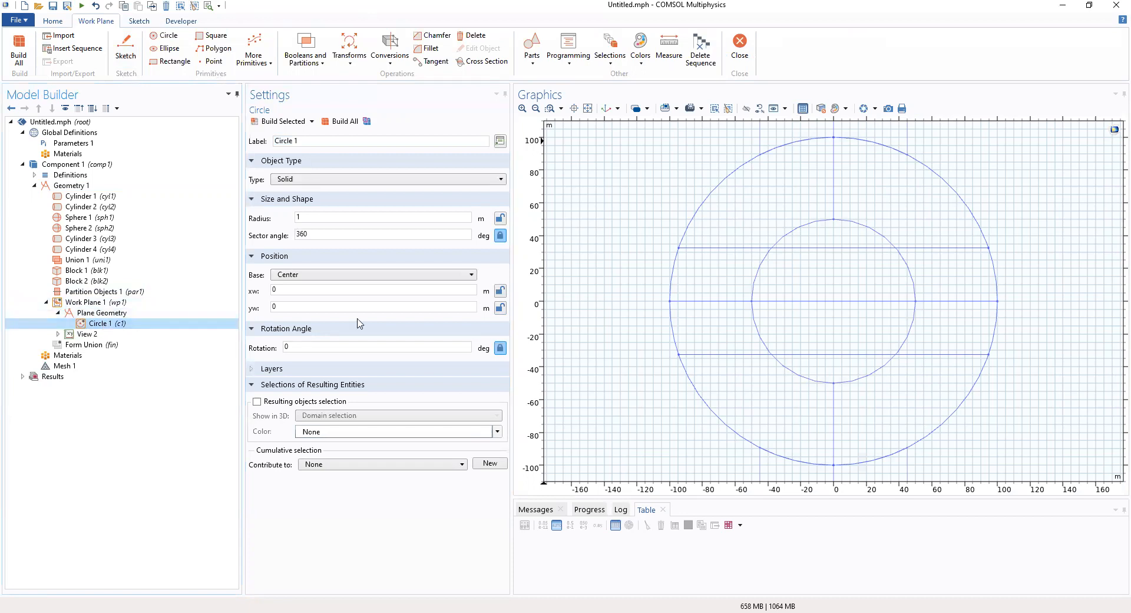
{"action": "left_click", "coordinate": [337, 216]}
{"action": "left_click_drag", "start_coordinate": [337, 216], "coordinate": [290, 217]}
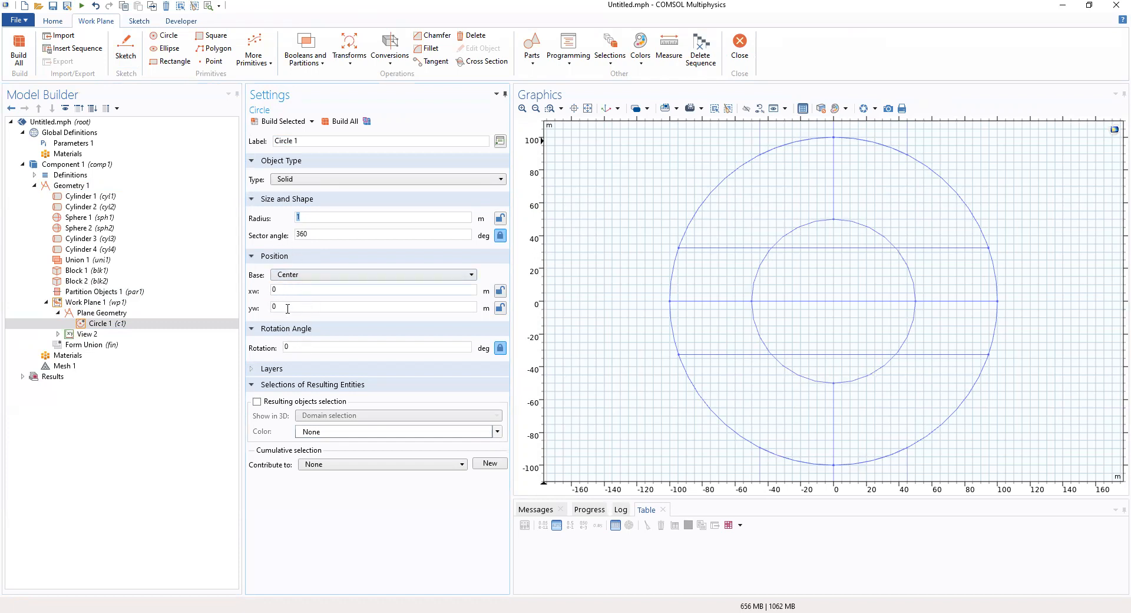
{"action": "left_click", "coordinate": [96, 324]}
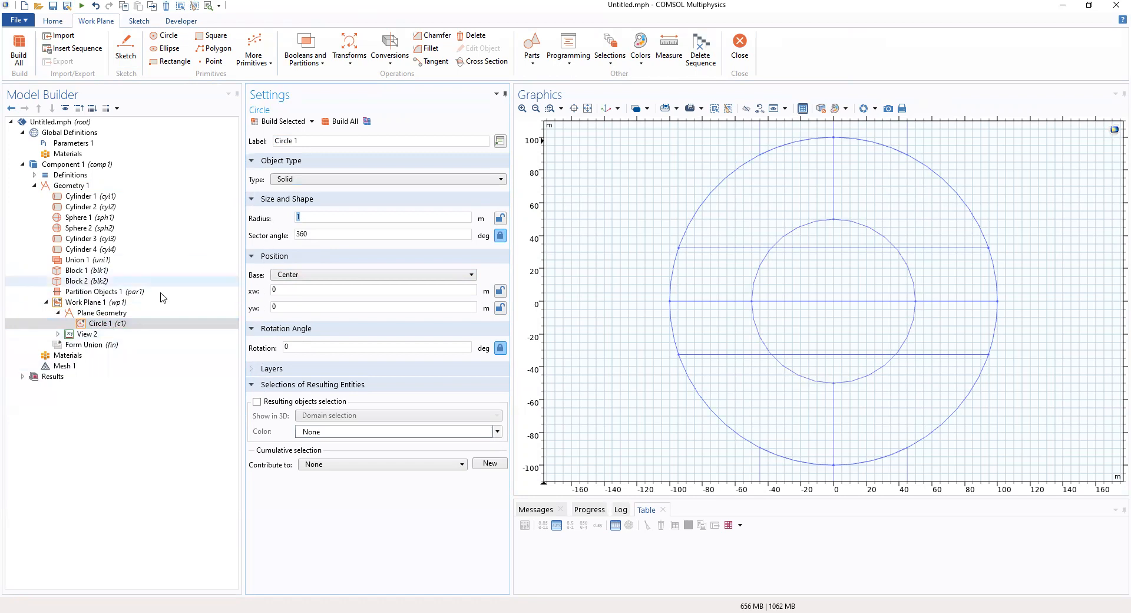
{"action": "right_click", "coordinate": [121, 325]}
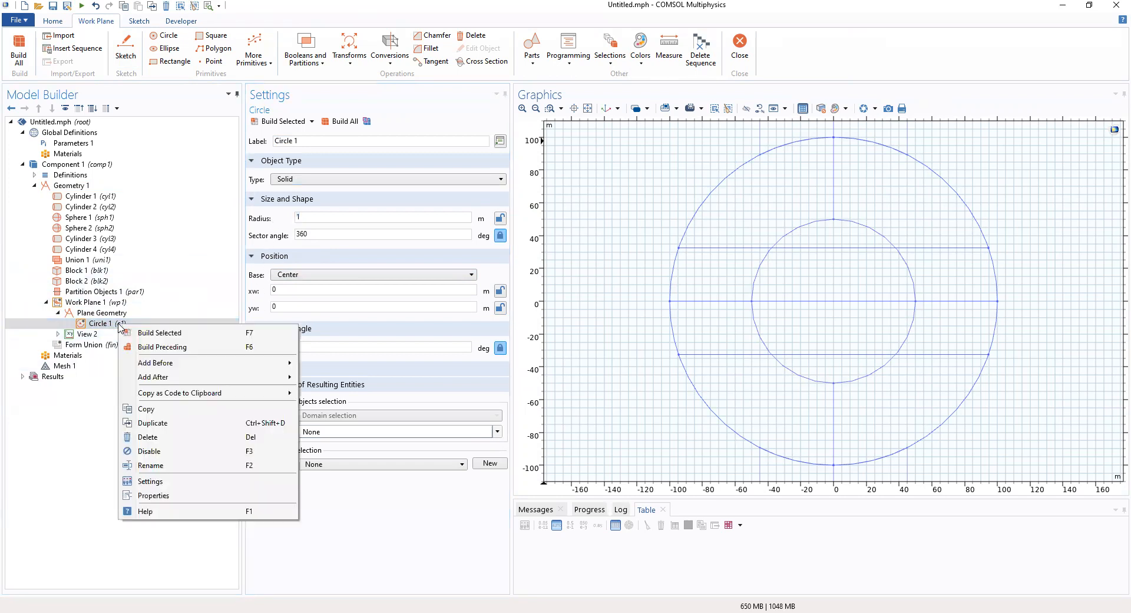
{"action": "key", "text": "Escape"}
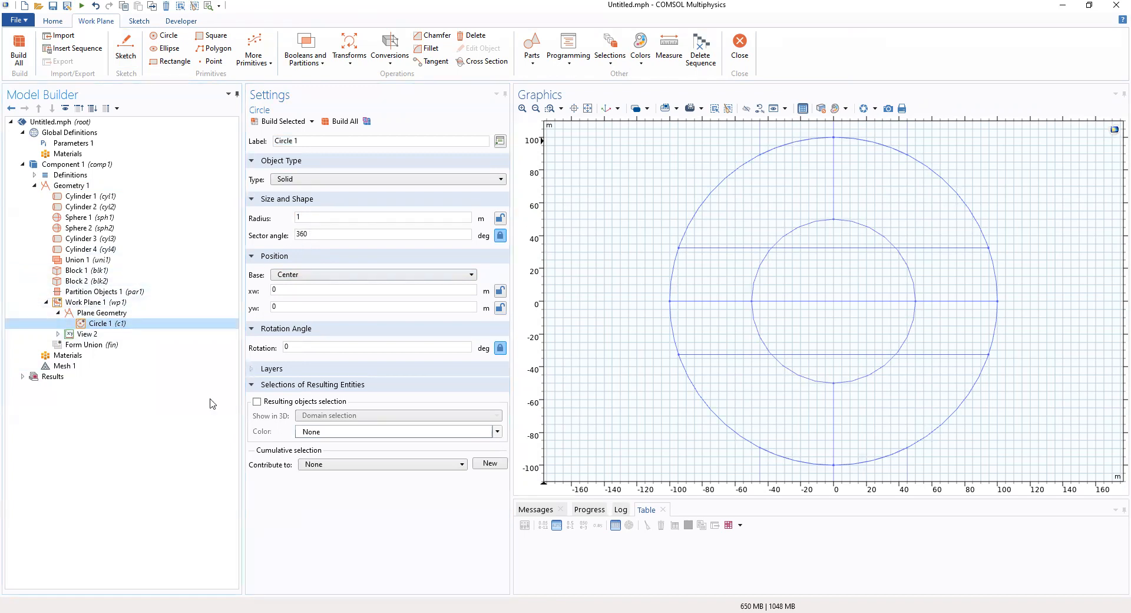
- Delete Circle 1 from the plane geometry of Work Plane 1
{"action": "left_click", "coordinate": [95, 316]}
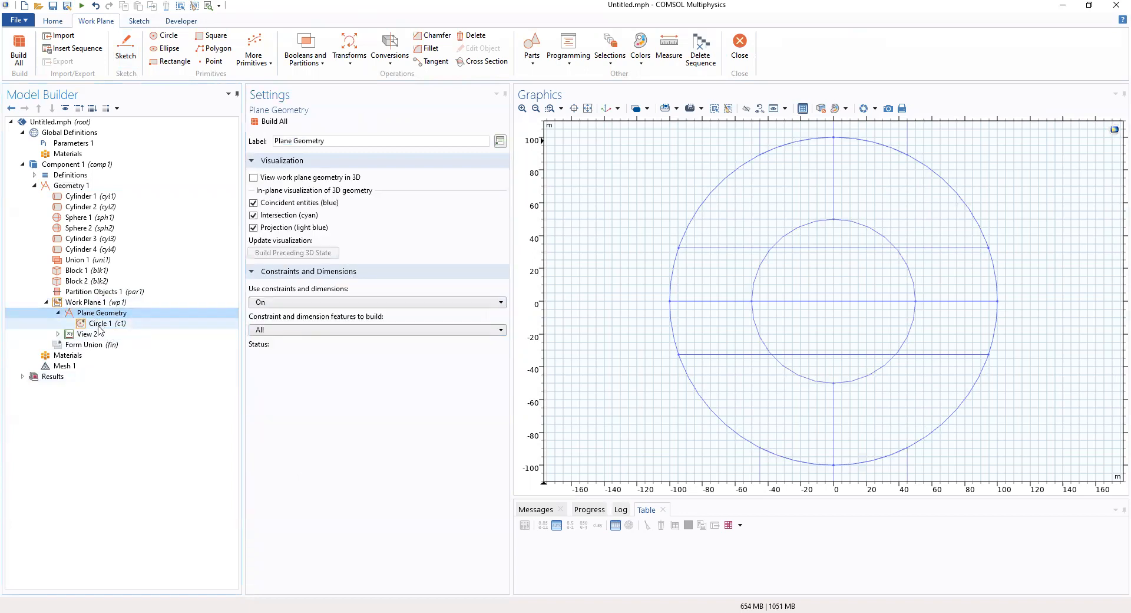
{"action": "left_click", "coordinate": [99, 324]}
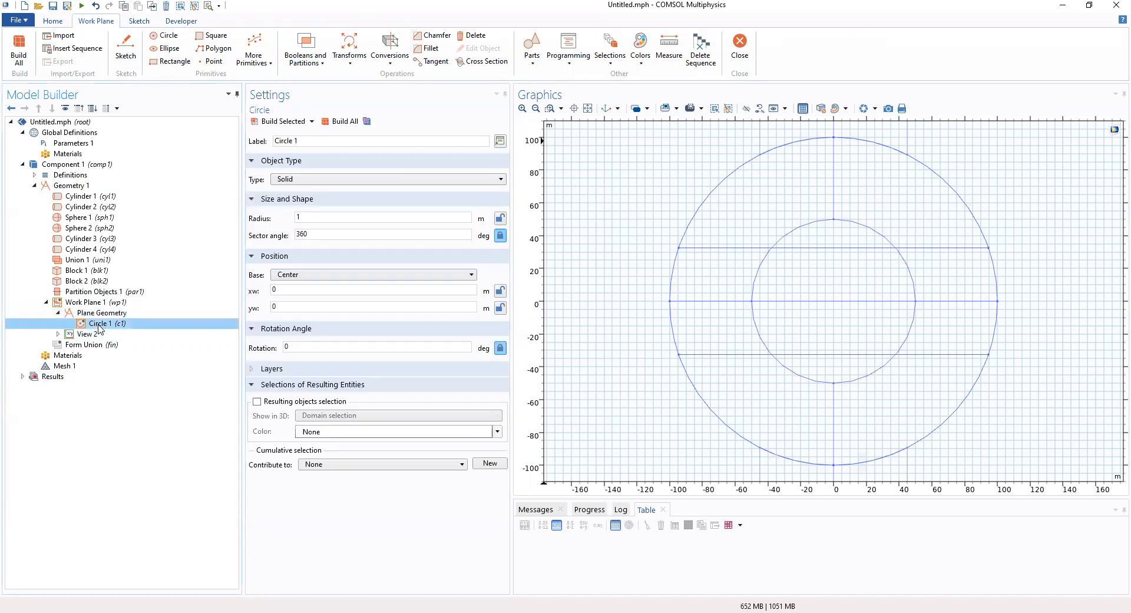
{"action": "right_click", "coordinate": [100, 328]}
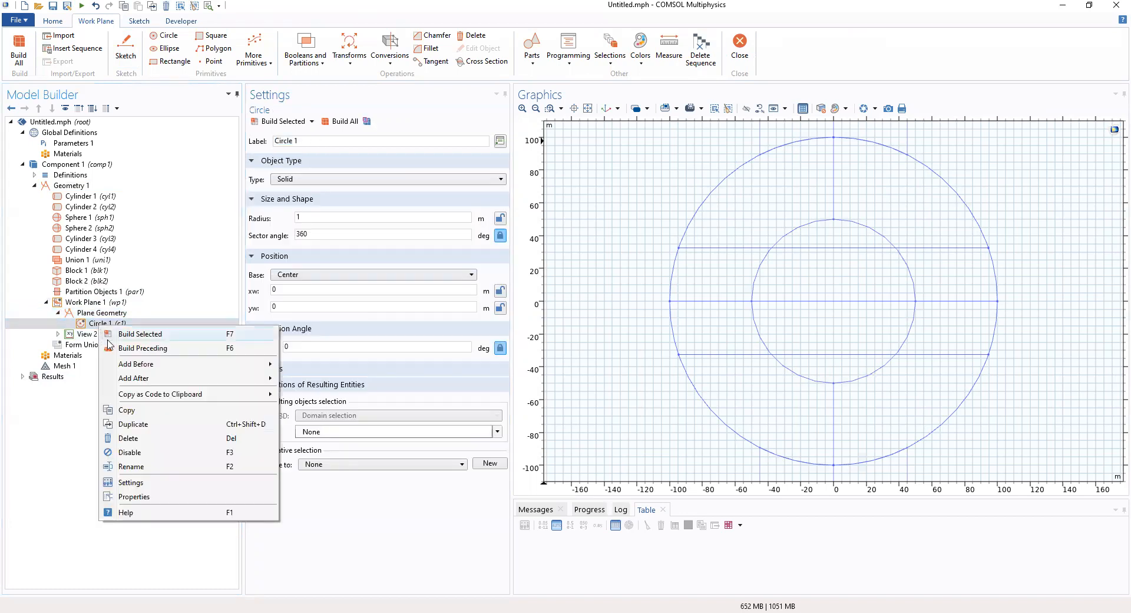
{"action": "left_click", "coordinate": [132, 438]}
{"action": "left_click", "coordinate": [587, 354]}
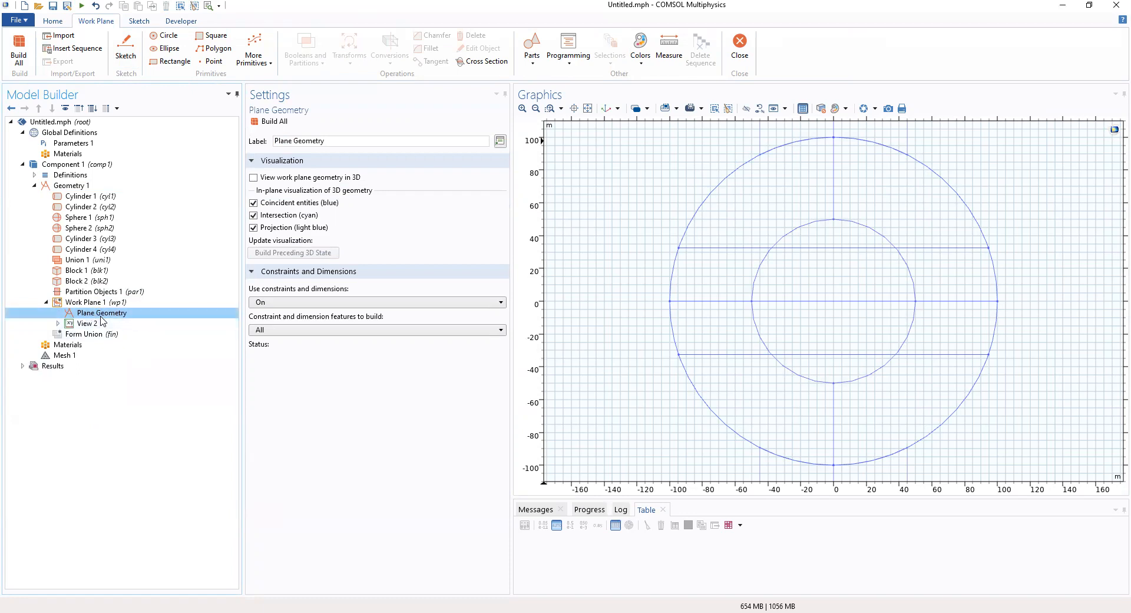
- Add a circle of radius 7.5 m to the plane geometry of Work Plane 1, centred at xw -75 m and yw -43.5 m
{"action": "right_click", "coordinate": [99, 314]}
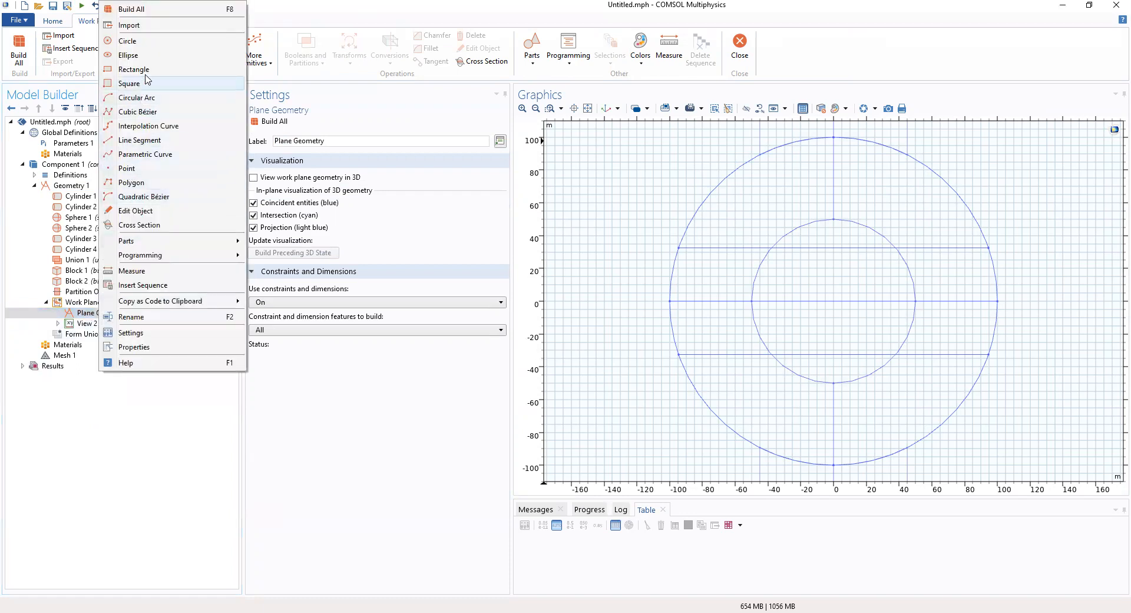
{"action": "left_click", "coordinate": [147, 43]}
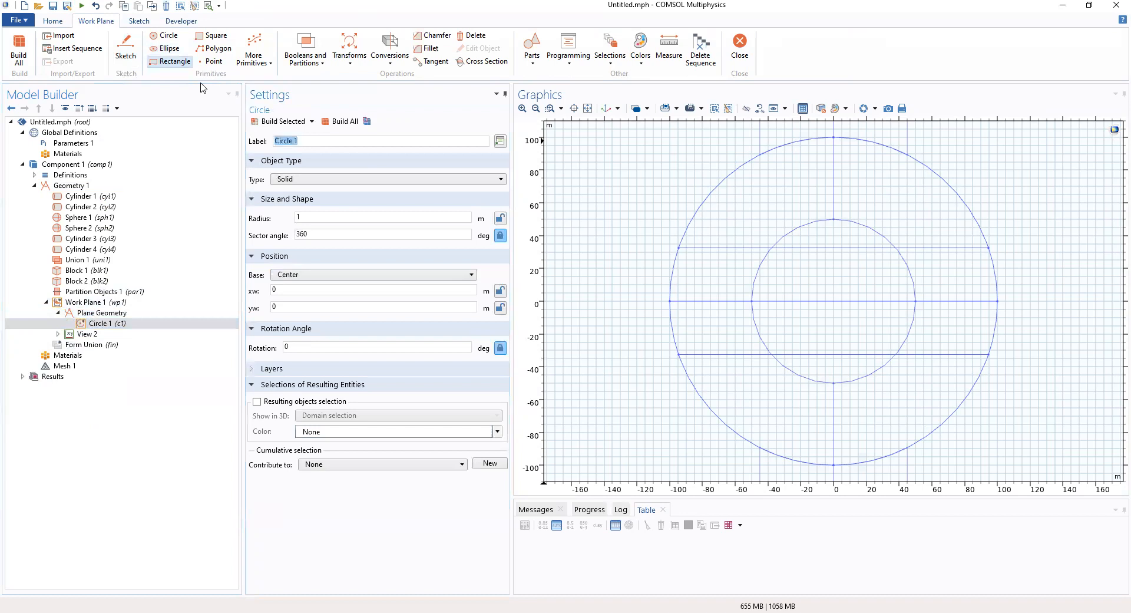
{"action": "left_click", "coordinate": [302, 216]}
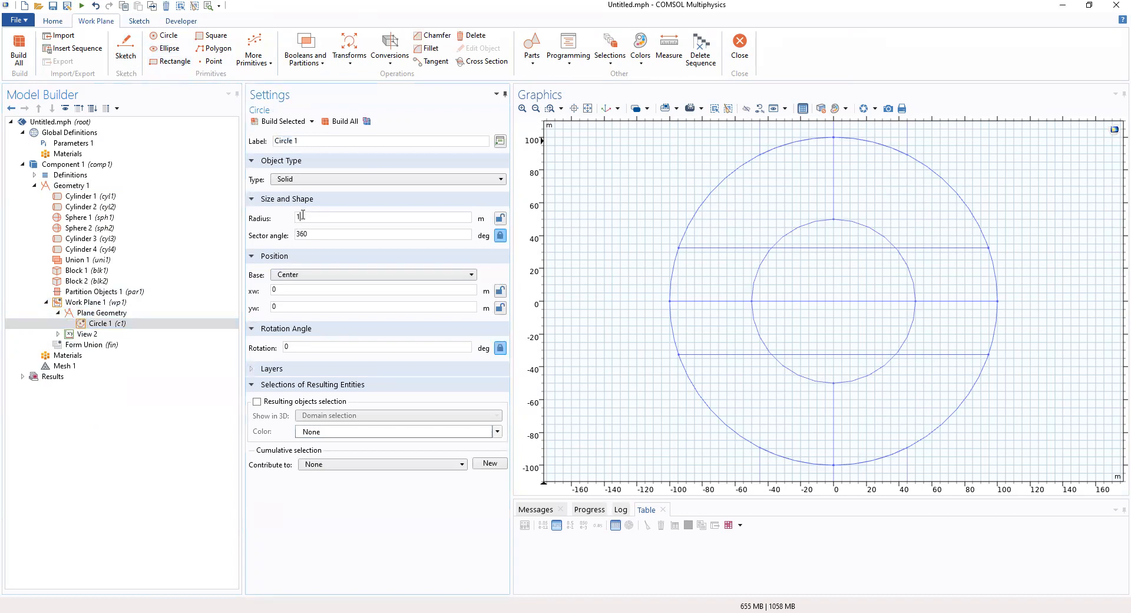
{"action": "type", "text": "7.5"}
{"action": "left_click", "coordinate": [281, 289]}
{"action": "key", "text": "ctrl+a"}
{"action": "type", "text": "-75"}
{"action": "key", "text": "Tab"}
{"action": "type", "text": "-43.5"}
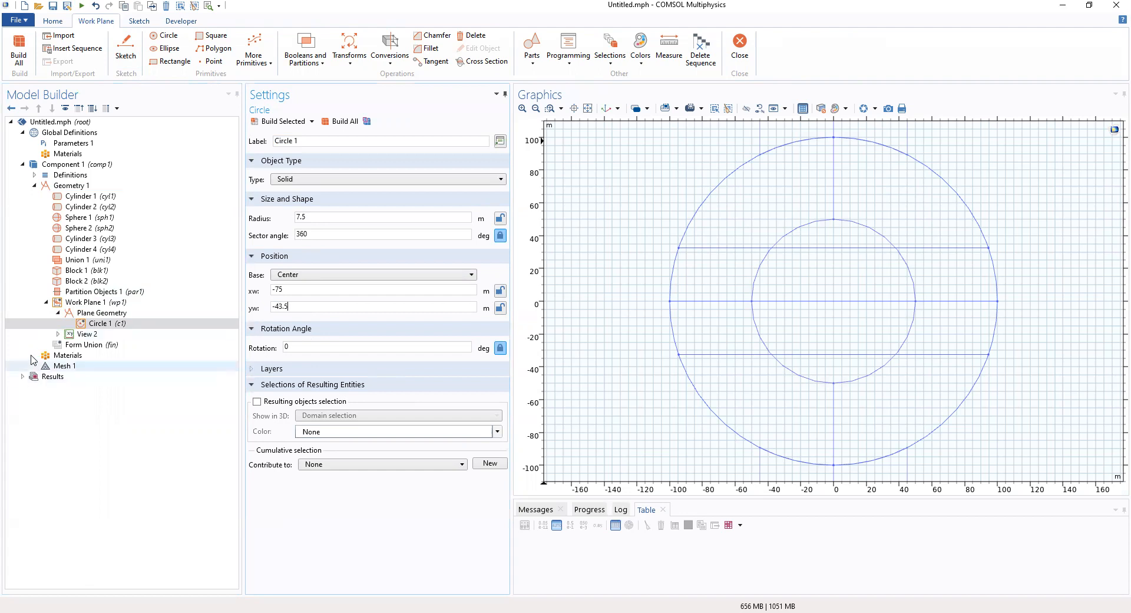
- Add an Array transform to the plane geometry with Circle 1 as its input object
{"action": "right_click", "coordinate": [95, 305]}
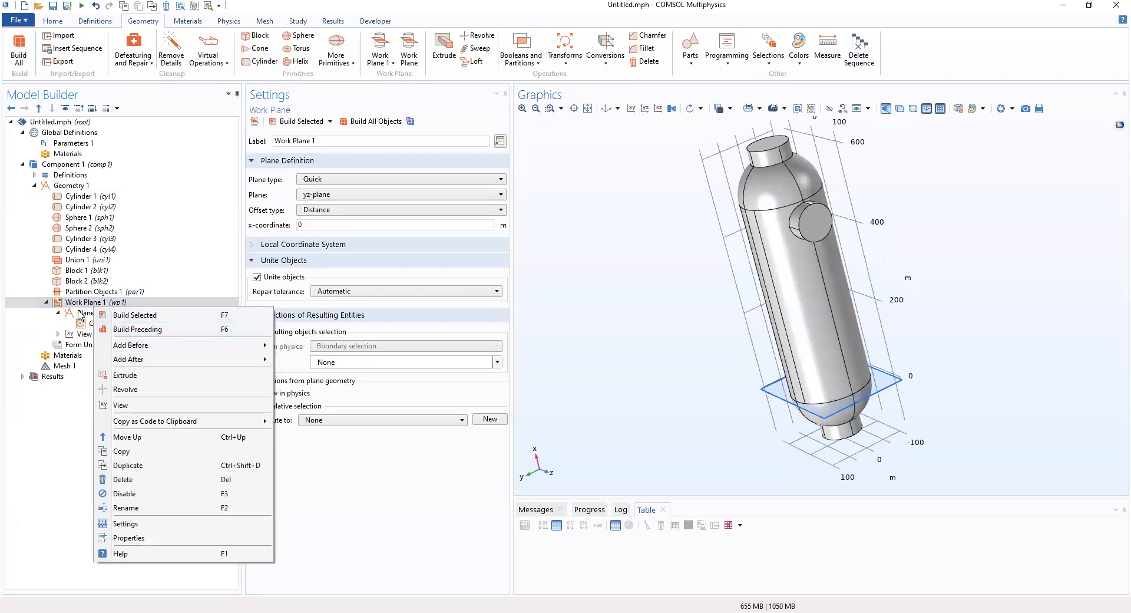
{"action": "left_click", "coordinate": [81, 314]}
{"action": "right_click", "coordinate": [81, 313]}
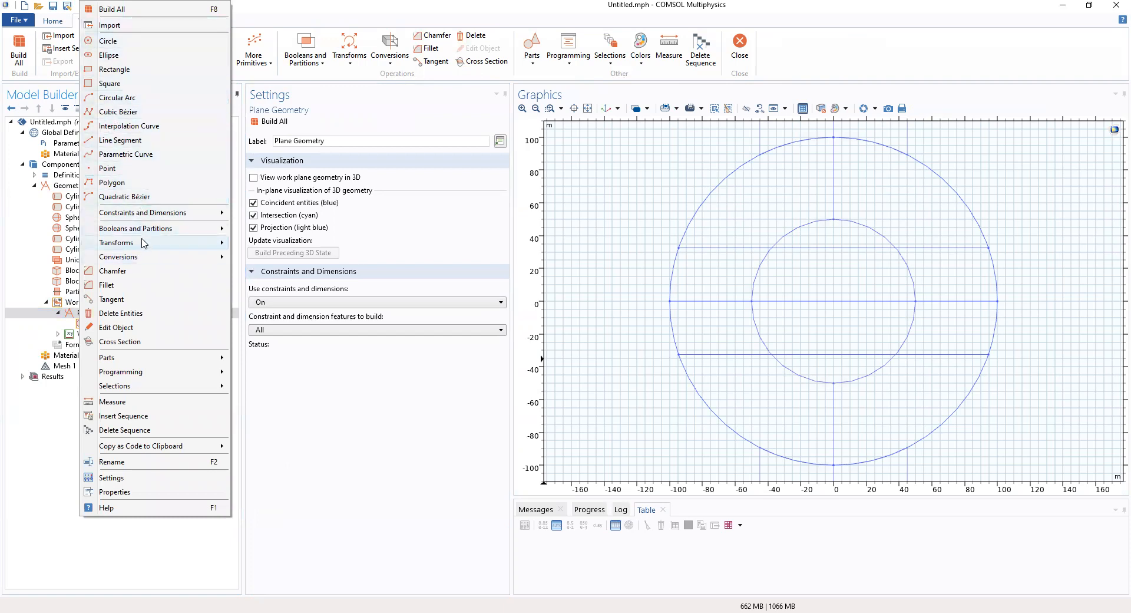
{"action": "mouse_move", "coordinate": [144, 243]}
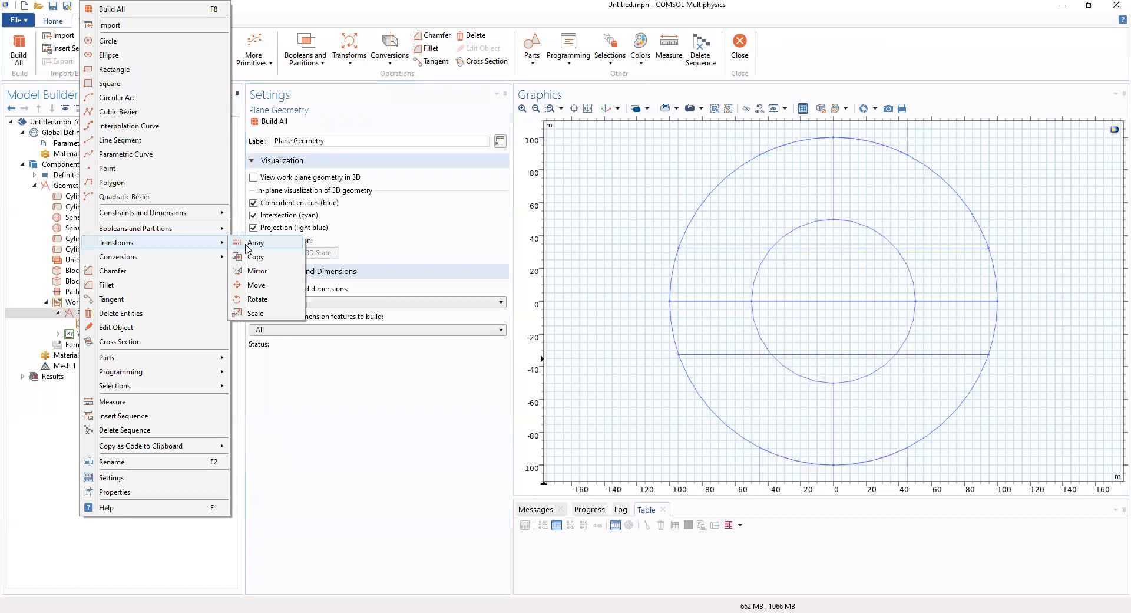
{"action": "left_click", "coordinate": [247, 244]}
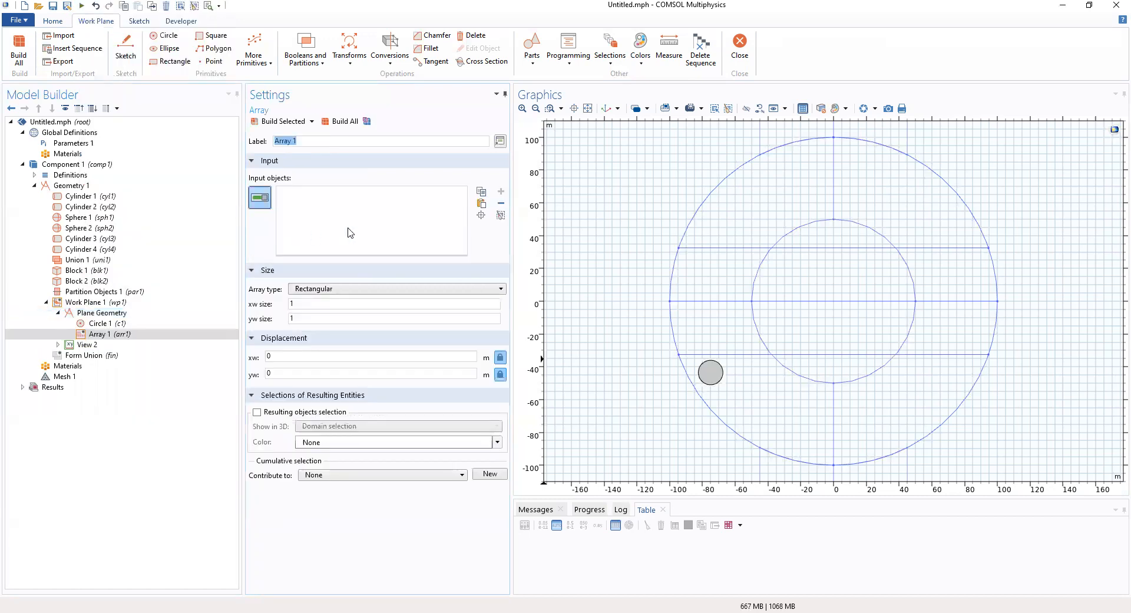
{"action": "left_click", "coordinate": [711, 373]}
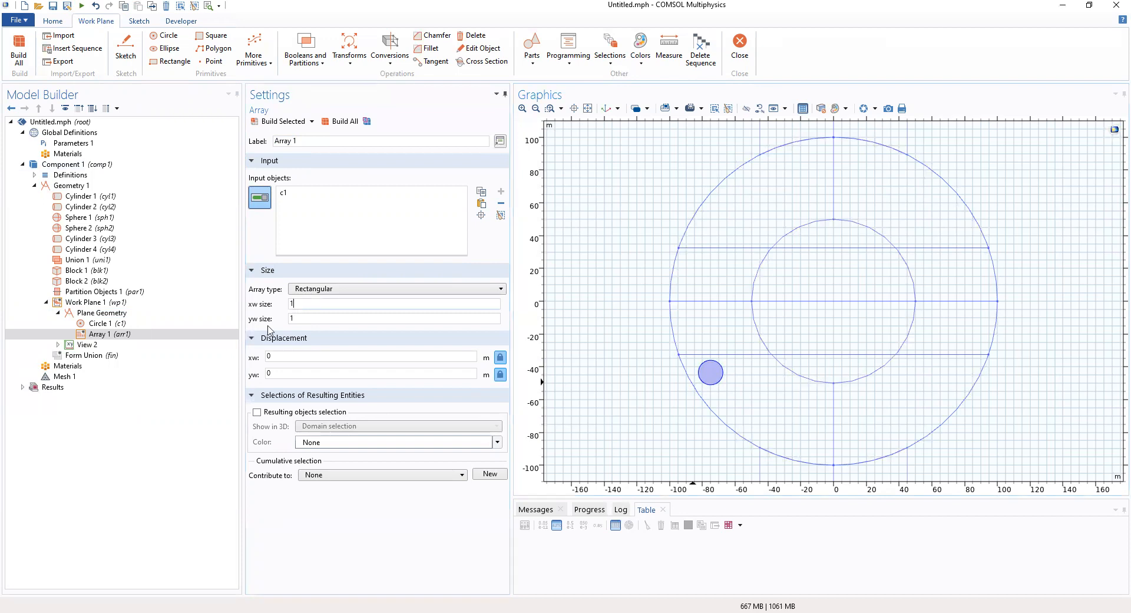
- Configure Array 1 as a 7 by 3 rectangular array with displacements of 25 m in xw and 43.5 m in yw
{"action": "key", "text": "ctrl+a"}
{"action": "type", "text": "7"}
{"action": "left_click", "coordinate": [294, 319]}
{"action": "key", "text": "ctrl+a"}
{"action": "type", "text": "5"}
{"action": "double_click", "coordinate": [275, 375]}
{"action": "type", "text": "43.5"}
- Duplicate Circle 1 and centre the copy at xw -62.5 m and yw -65.25 m
{"action": "left_click", "coordinate": [109, 325]}
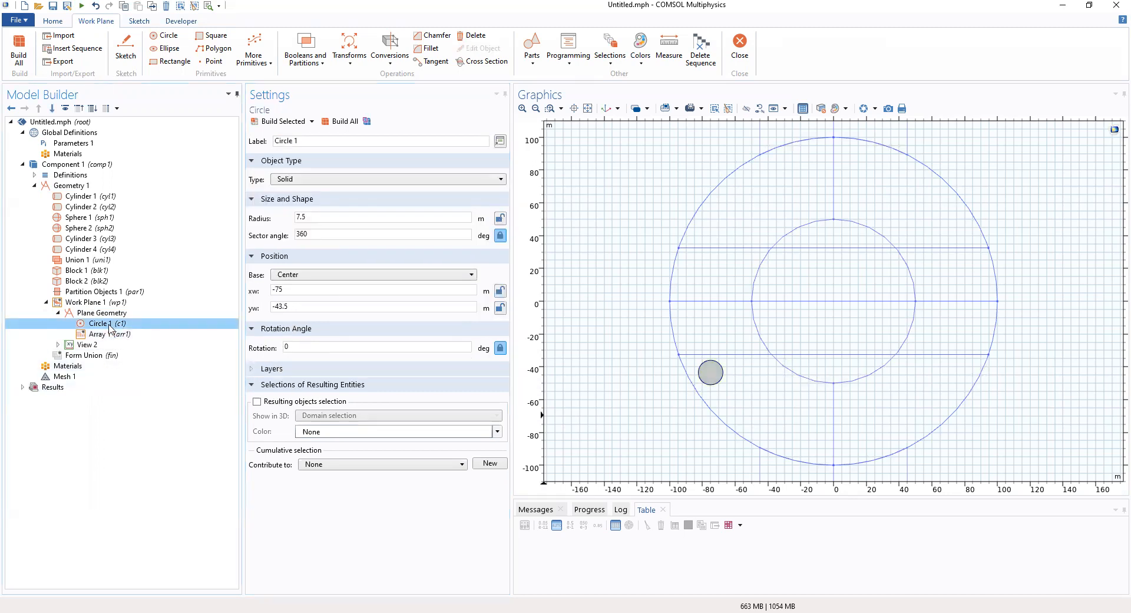
{"action": "right_click", "coordinate": [109, 328]}
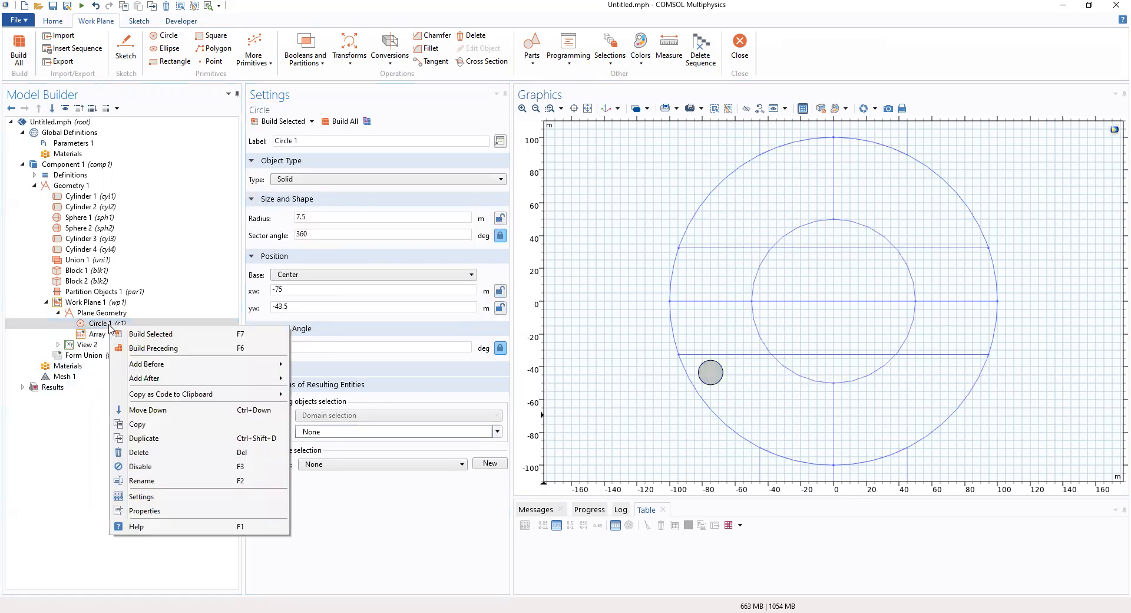
{"action": "left_click", "coordinate": [152, 439]}
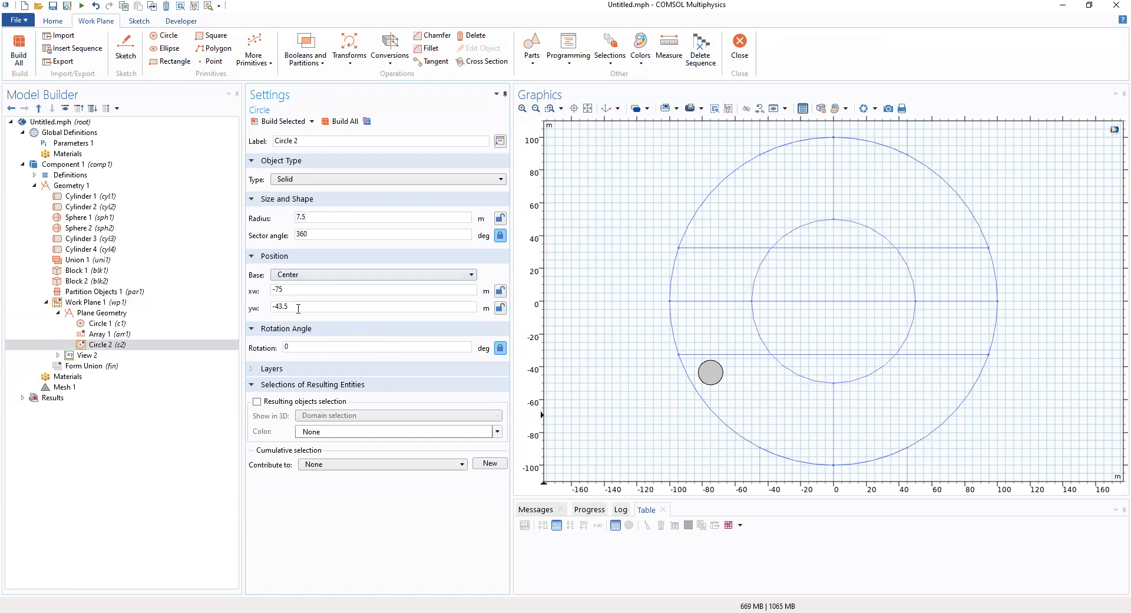
{"action": "double_click", "coordinate": [273, 289]}
{"action": "type", "text": "-62.5"}
{"action": "double_click", "coordinate": [275, 306]}
{"action": "key", "text": "BackSpace"}
{"action": "type", "text": "-65.25"}
{"action": "left_click", "coordinate": [143, 346]}
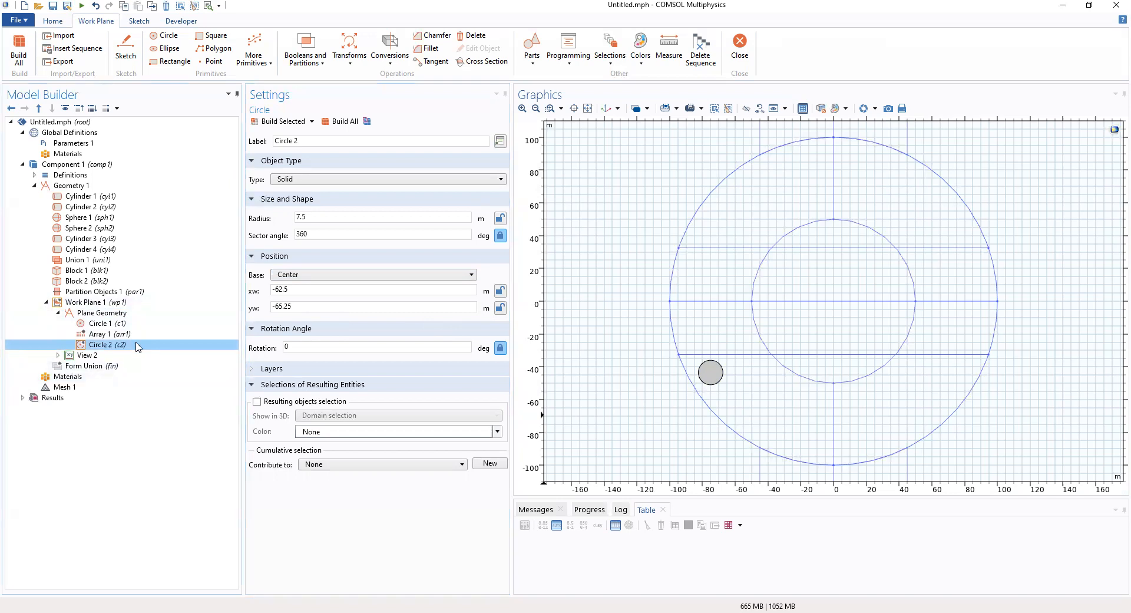
- Add a second Array transform to the plane geometry with Circle 2 as its input object
{"action": "left_click", "coordinate": [89, 315]}
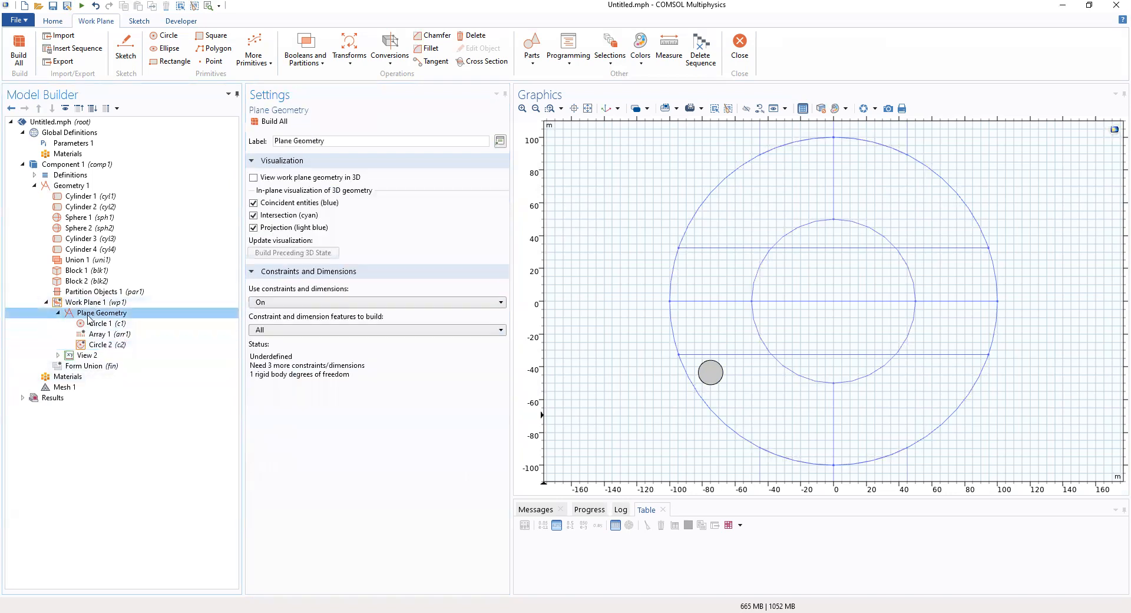
{"action": "right_click", "coordinate": [88, 318]}
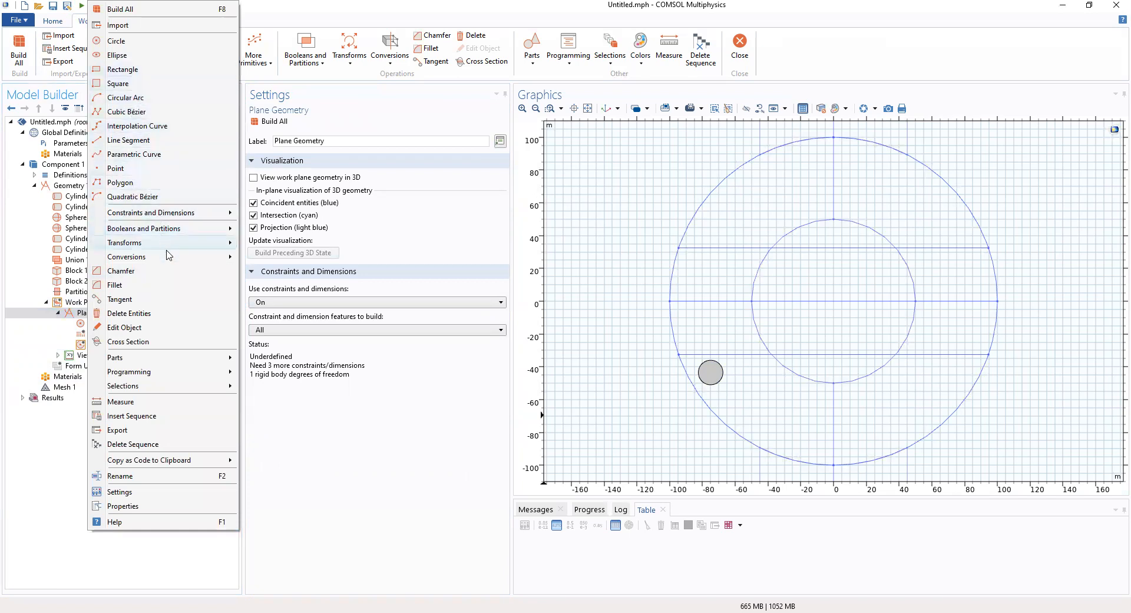
{"action": "mouse_move", "coordinate": [169, 248]}
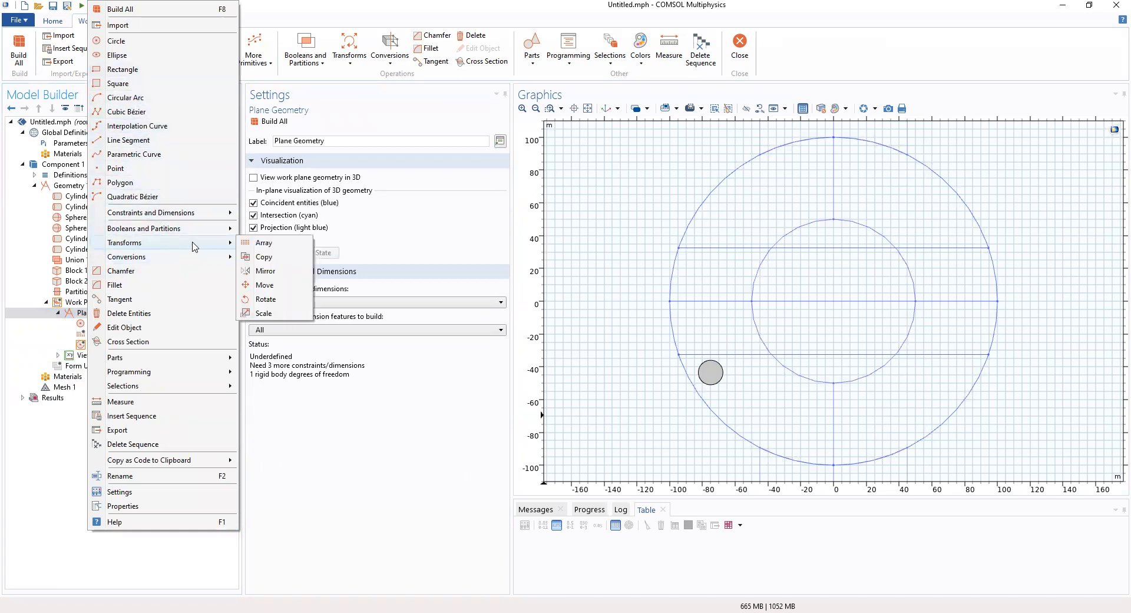
{"action": "left_click", "coordinate": [251, 246]}
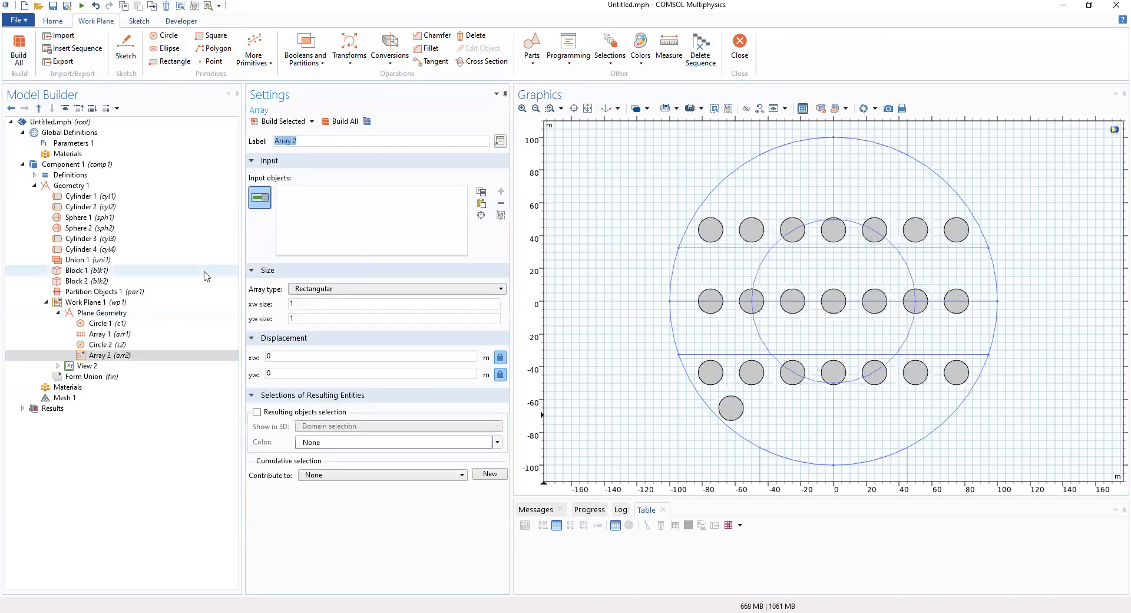
{"action": "left_click", "coordinate": [751, 380]}
{"action": "left_click", "coordinate": [751, 380]}
{"action": "left_click", "coordinate": [734, 407]}
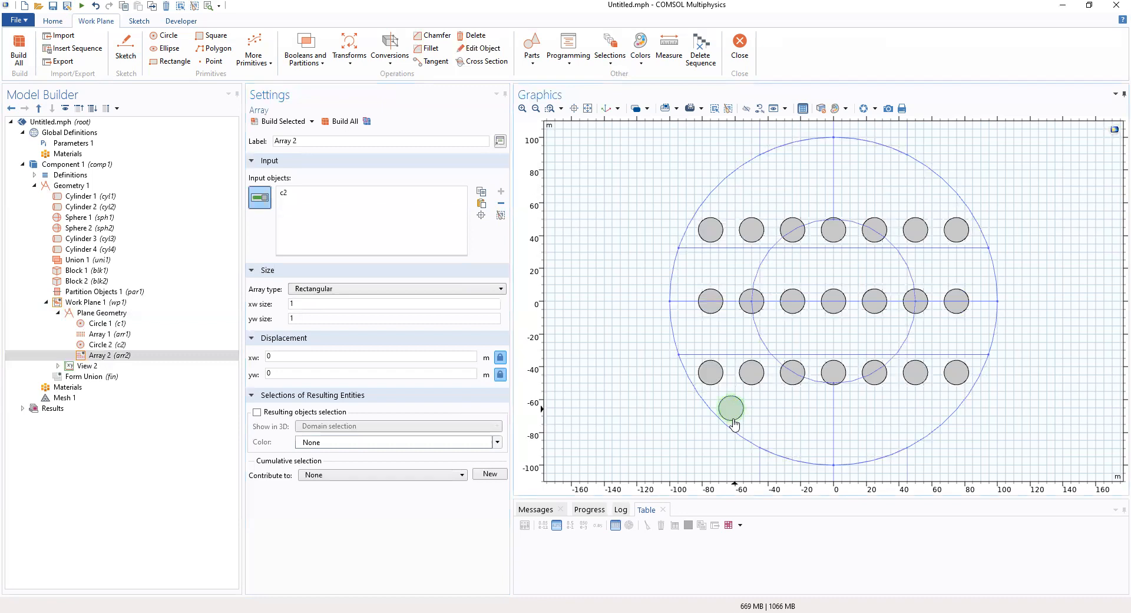
- Configure Array 2 as 6 by 4 with displacements of 25 m in xw and 43.5 m in yw, and build it
{"action": "left_click", "coordinate": [290, 301]}
{"action": "key", "text": "BackSpace"}
{"action": "type", "text": "6"}
{"action": "left_click", "coordinate": [309, 318]}
{"action": "key", "text": "ctrl+a"}
{"action": "type", "text": "4"}
{"action": "double_click", "coordinate": [263, 356]}
{"action": "type", "text": "25"}
{"action": "double_click", "coordinate": [275, 371]}
{"action": "type", "text": "43.5"}
{"action": "key", "text": "F7"}
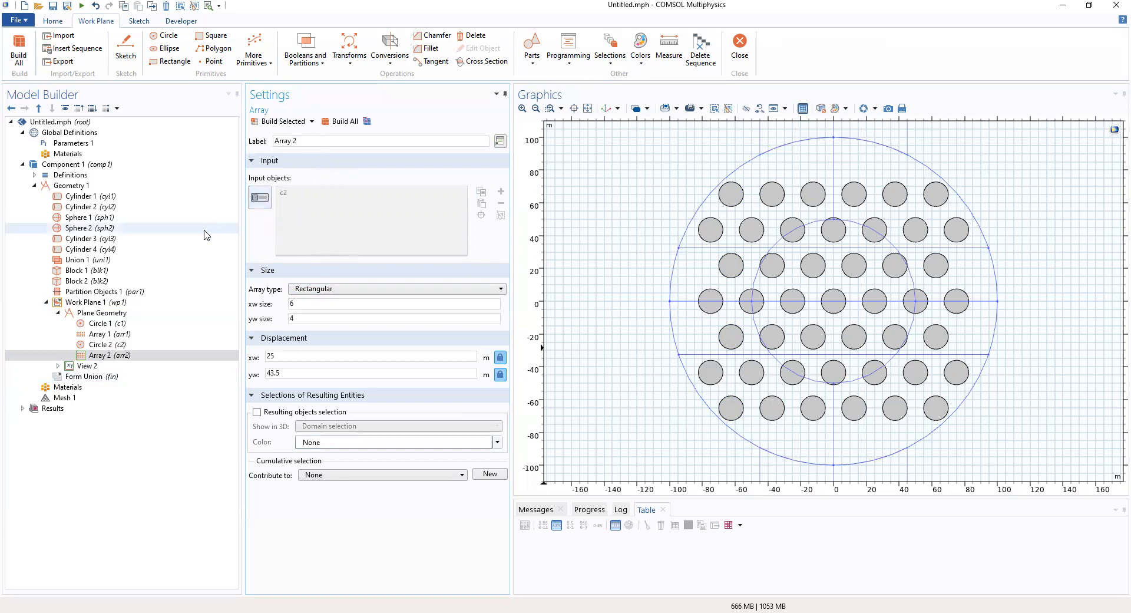
- Delete Work Plane 1 from Geometry 1
{"action": "left_click", "coordinate": [118, 304]}
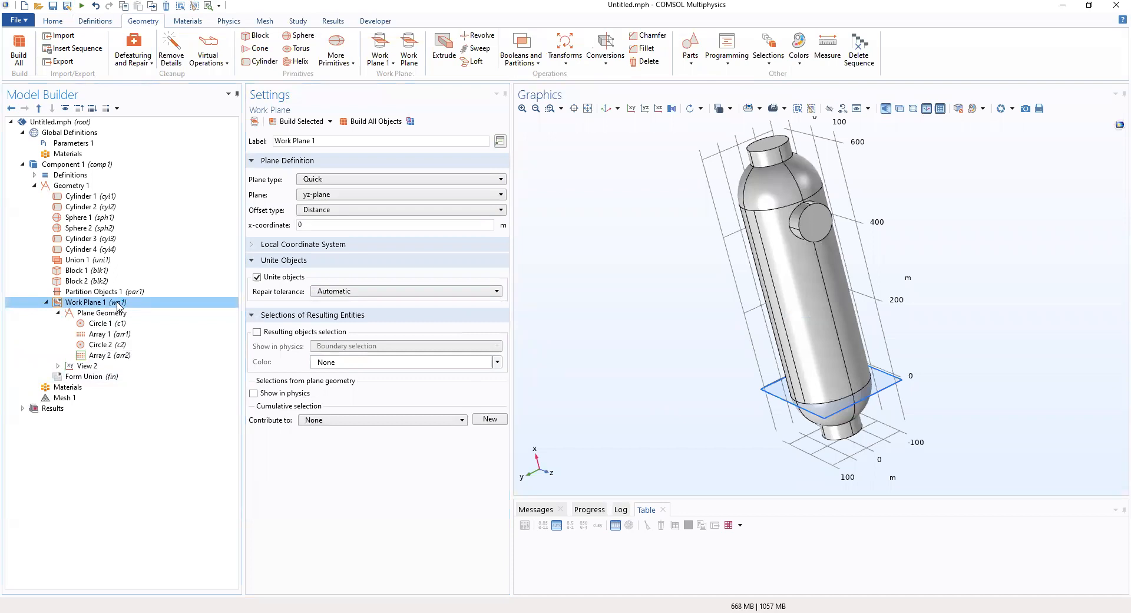
{"action": "right_click", "coordinate": [119, 306]}
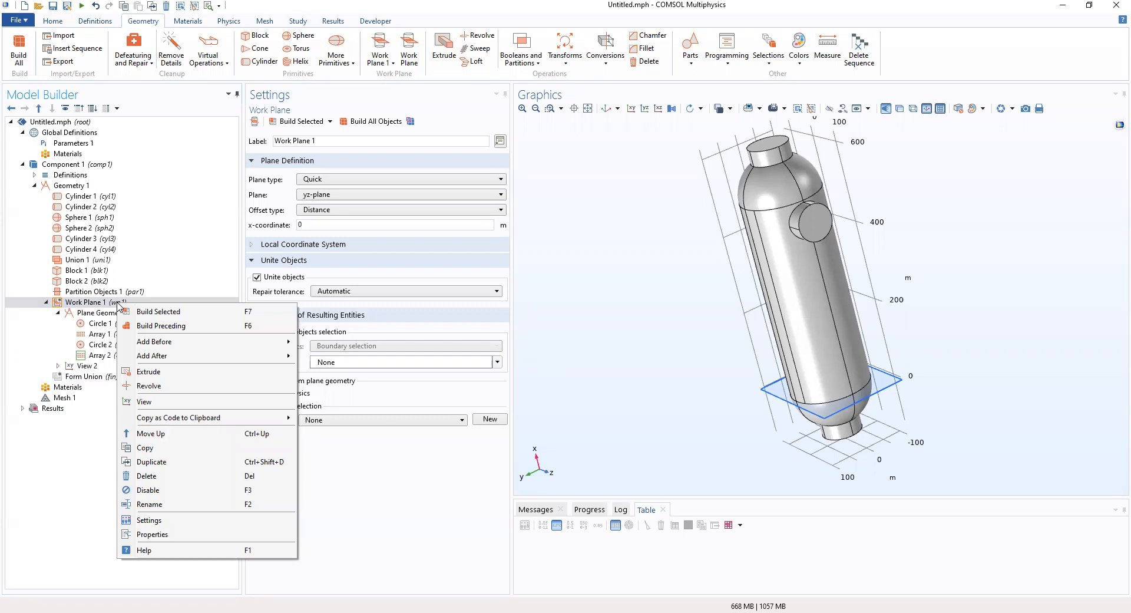
{"action": "left_click", "coordinate": [147, 476]}
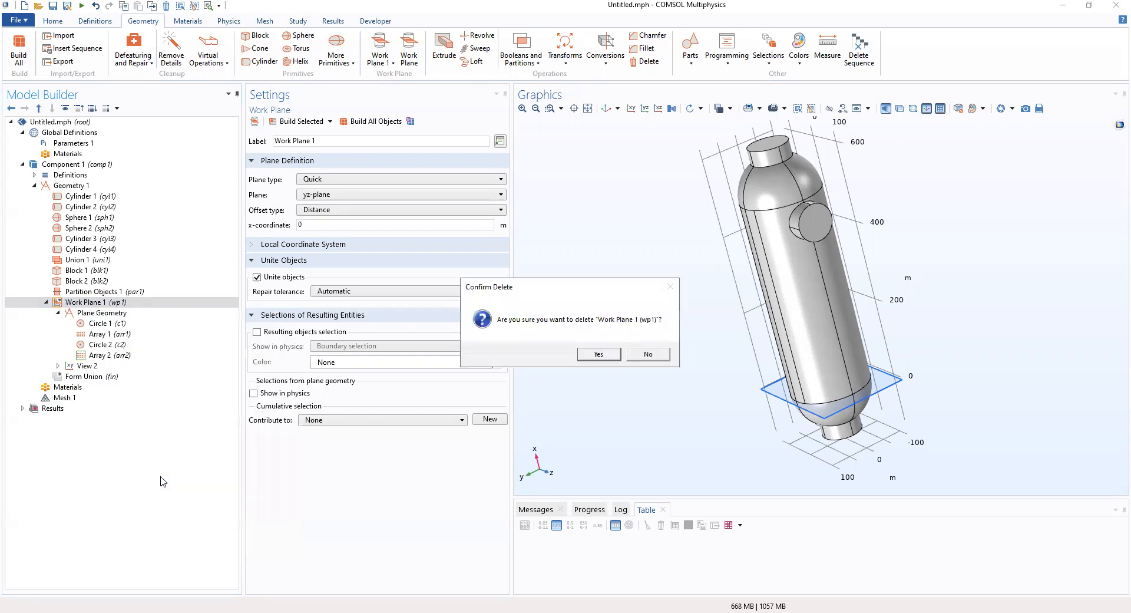
{"action": "left_click", "coordinate": [612, 357]}
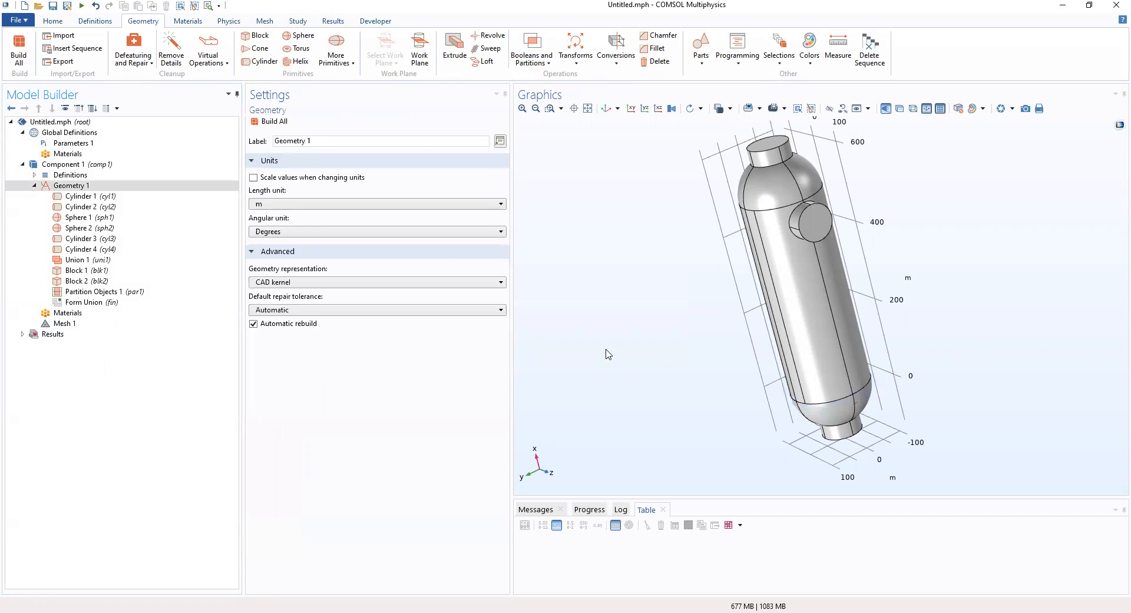
- Undo the deletion of Work Plane 1 and expand its node in the model tree
{"action": "left_click_drag", "start_coordinate": [620, 350], "coordinate": [721, 162]}
{"action": "left_click", "coordinate": [95, 6]}
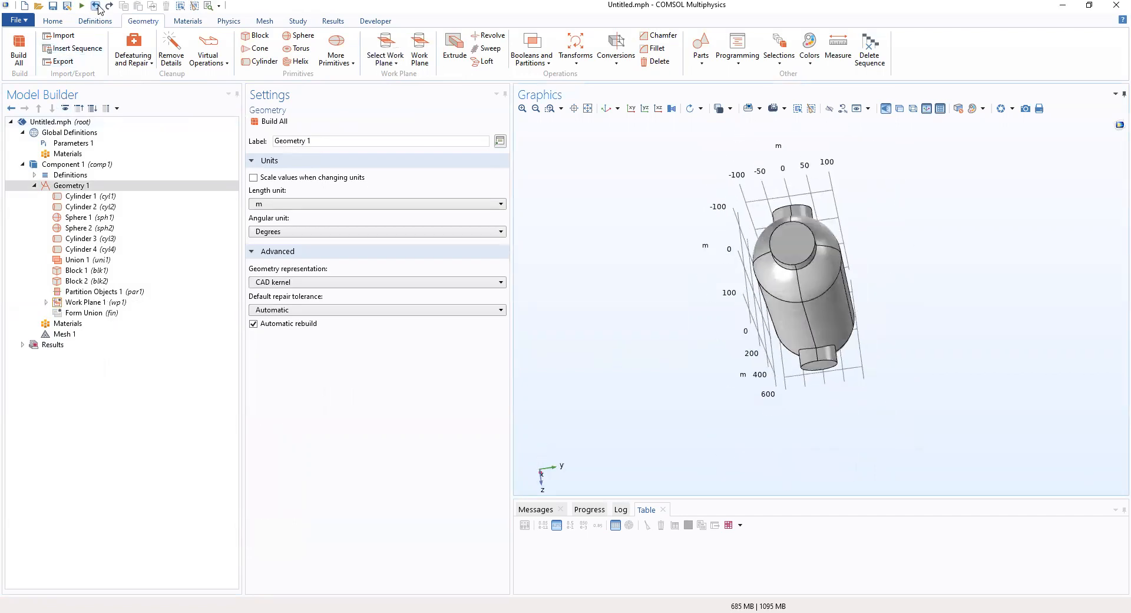
{"action": "left_click", "coordinate": [46, 302]}
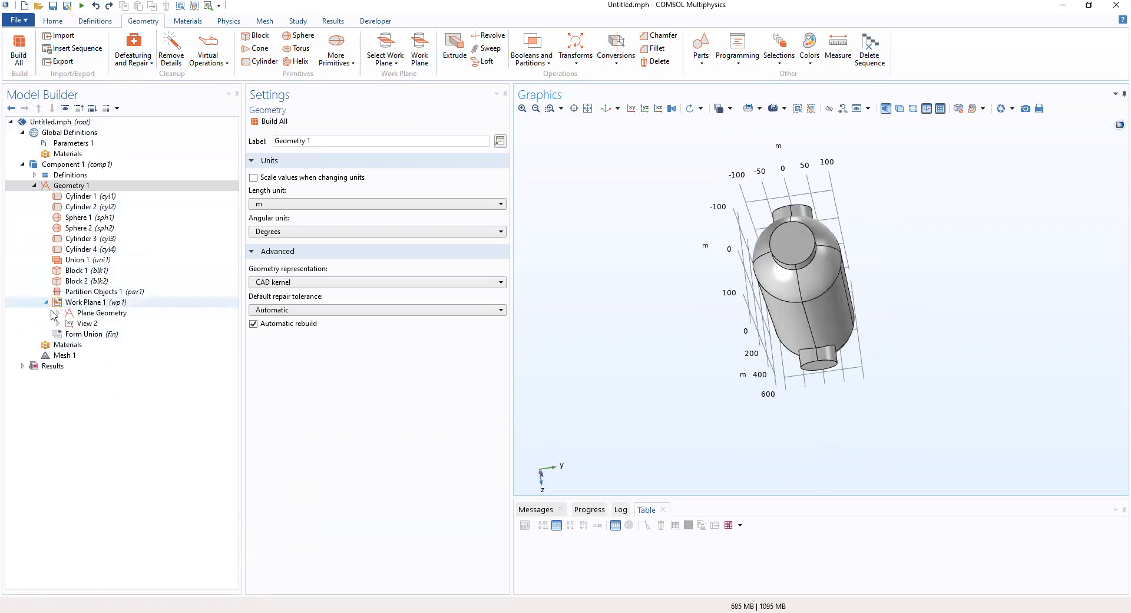
- Open the plane geometry of Work Plane 1 and add a Delete Entities feature to it
{"action": "left_click", "coordinate": [95, 306]}
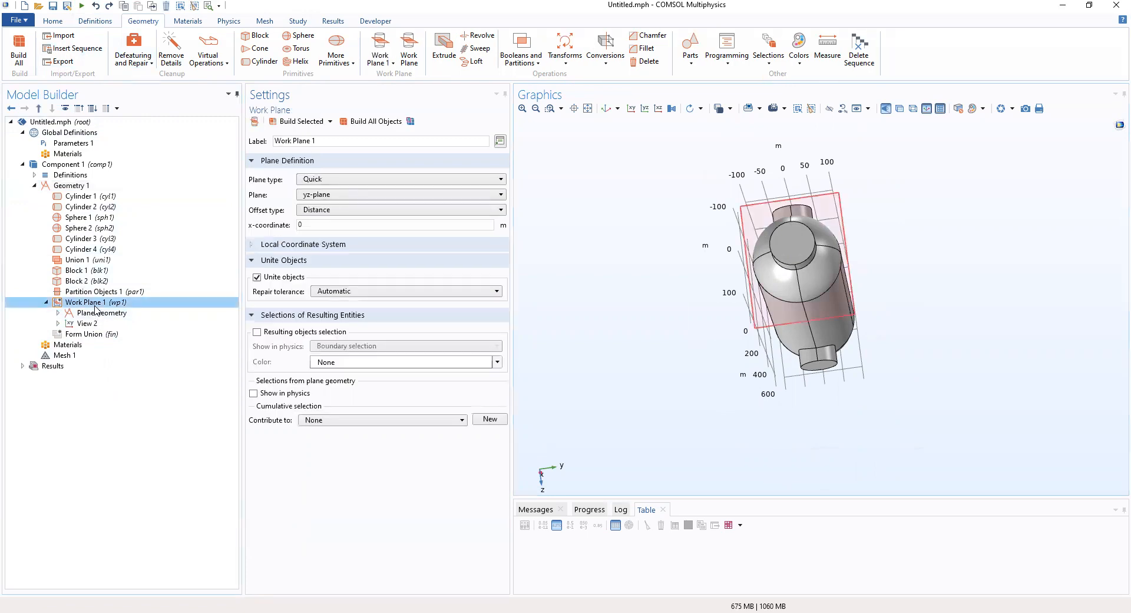
{"action": "right_click", "coordinate": [95, 307]}
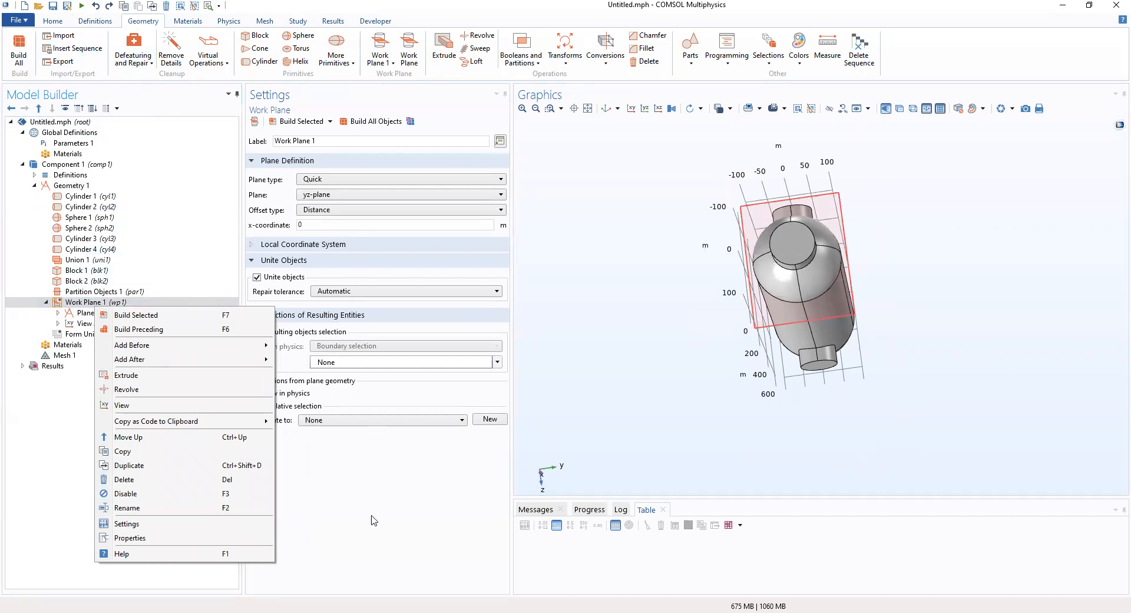
{"action": "left_click", "coordinate": [372, 494]}
{"action": "left_click", "coordinate": [78, 314]}
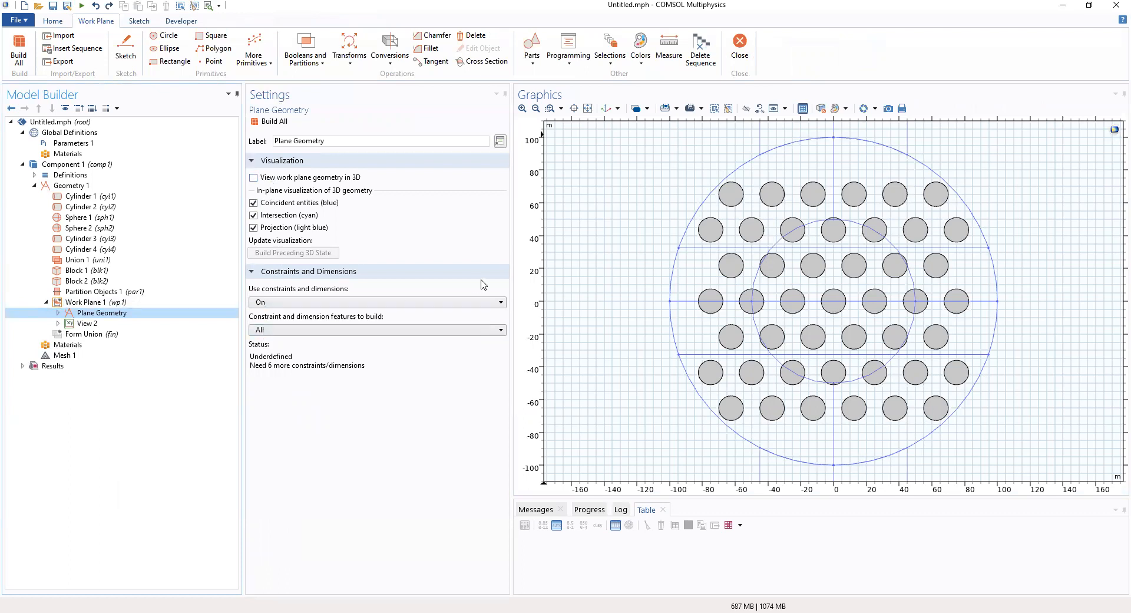
{"action": "right_click", "coordinate": [109, 319]}
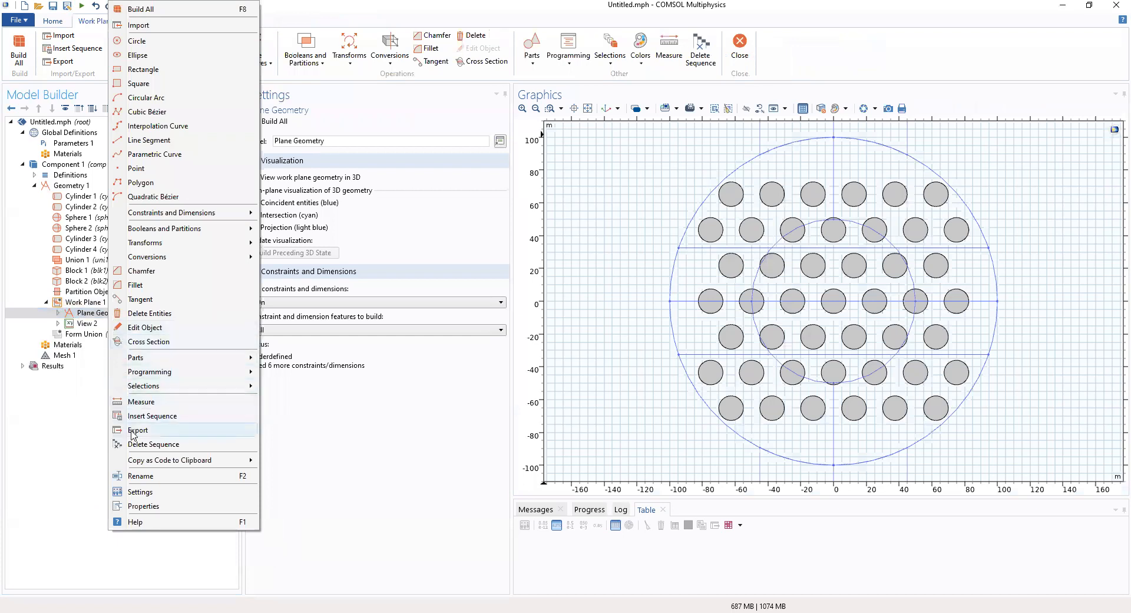
{"action": "left_click", "coordinate": [158, 313]}
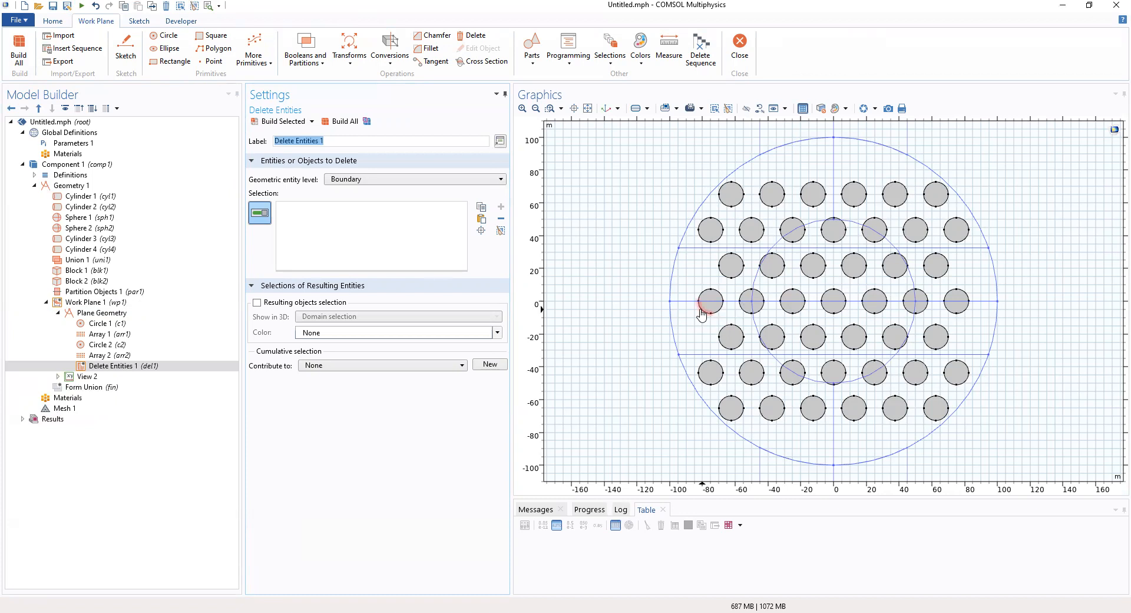
- Try to pick boundary arcs of the arrayed circles as the selection of Delete Entities 1
{"action": "left_click", "coordinate": [482, 219]}
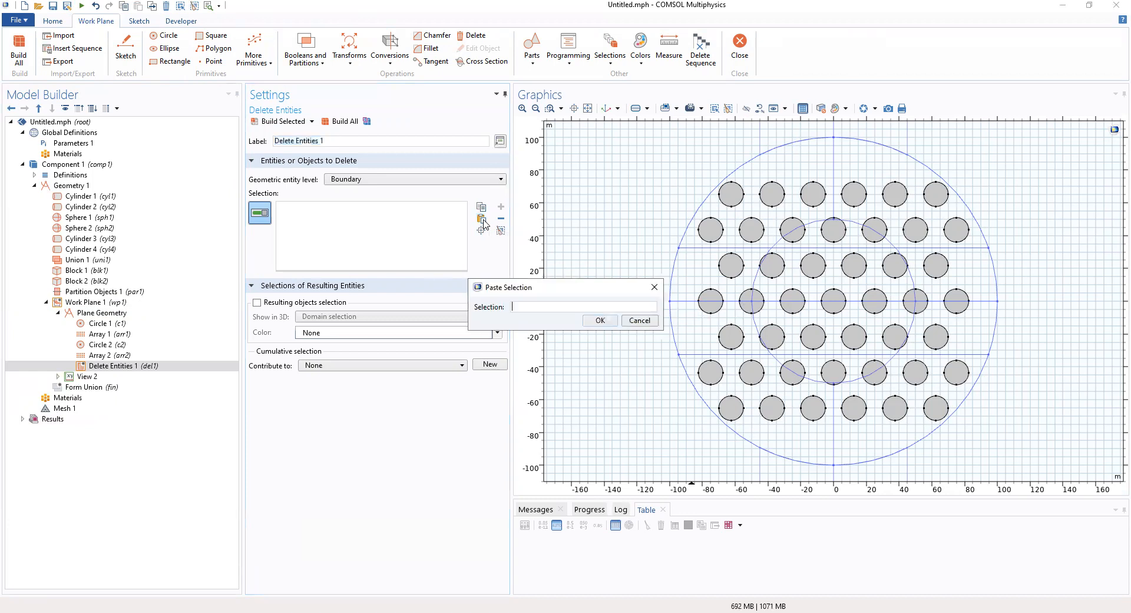
{"action": "left_click", "coordinate": [640, 321]}
{"action": "left_click", "coordinate": [706, 315]}
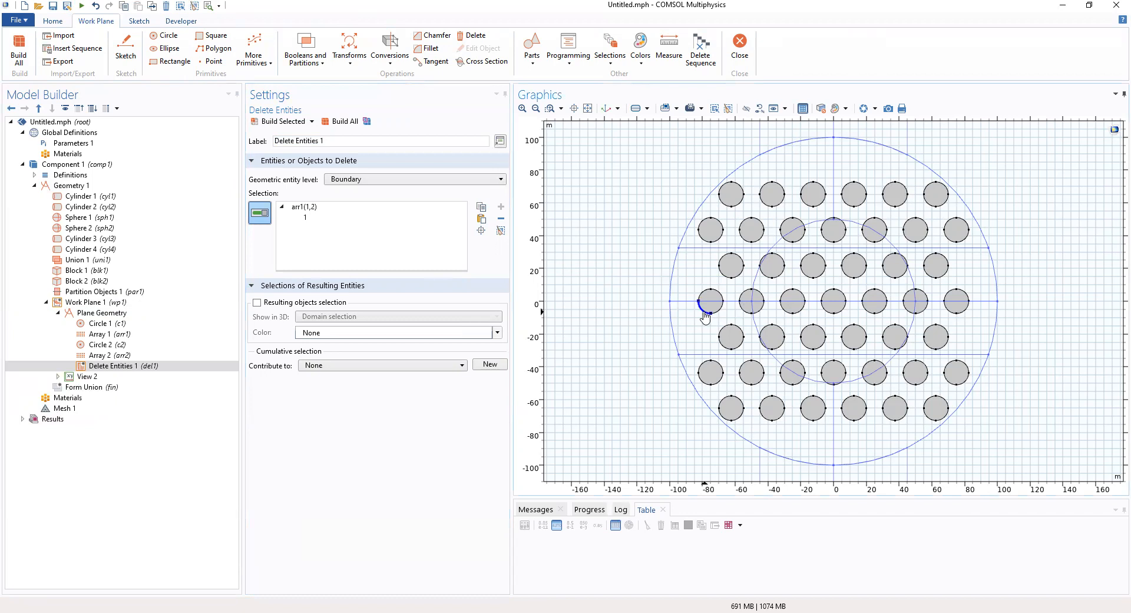
{"action": "left_click", "coordinate": [706, 315]}
{"action": "left_click", "coordinate": [742, 296]}
{"action": "left_click", "coordinate": [743, 298]}
{"action": "left_click", "coordinate": [764, 331]}
{"action": "left_click", "coordinate": [764, 331]}
{"action": "left_click", "coordinate": [701, 379]}
{"action": "left_click", "coordinate": [702, 370]}
{"action": "left_click", "coordinate": [703, 369]}
{"action": "left_click", "coordinate": [742, 369]}
- Remove all picked circle boundaries from the selection of Delete Entities 1
{"action": "left_click", "coordinate": [348, 217]}
{"action": "left_click", "coordinate": [346, 208]}
{"action": "left_click", "coordinate": [501, 219]}
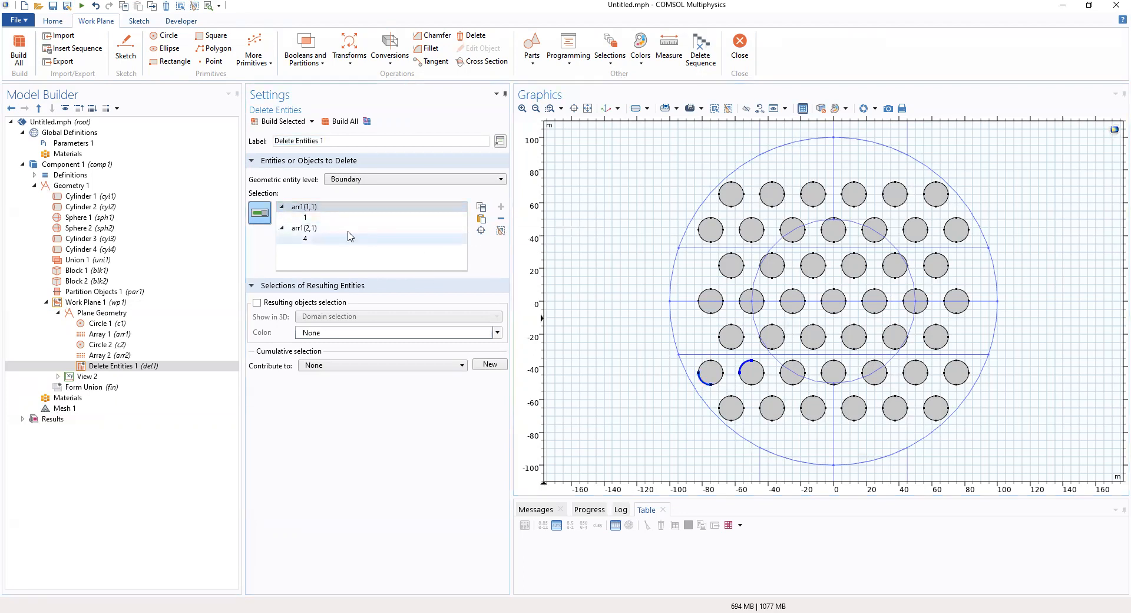
{"action": "left_click", "coordinate": [323, 219]}
{"action": "left_click", "coordinate": [501, 219]}
{"action": "left_click", "coordinate": [379, 219]}
{"action": "left_click", "coordinate": [501, 219]}
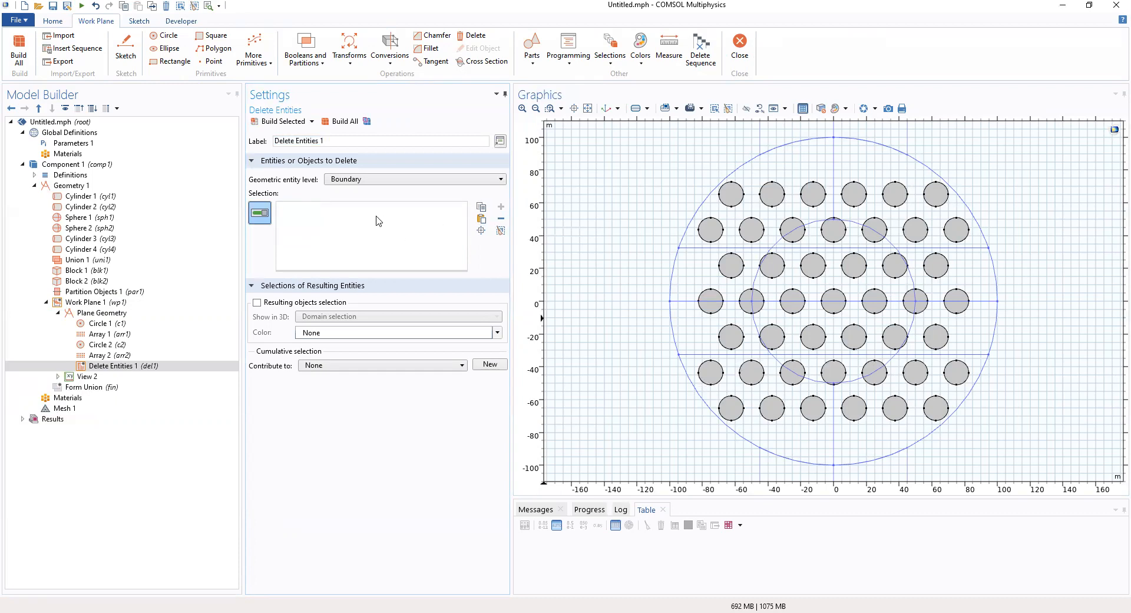
- Try to paste array objects as the selection of Delete Entities 1, starting with arr1(1,1), arr1(1,3), arr1(7.1) and arr1(7,3)
{"action": "left_click", "coordinate": [481, 221]}
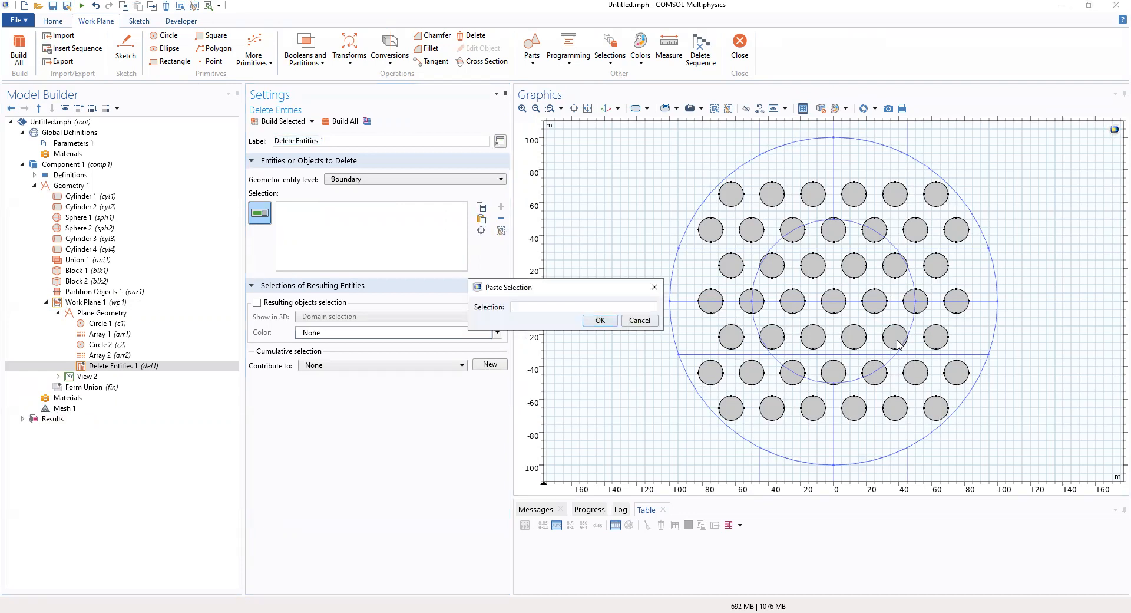
{"action": "type", "text": "a"}
{"action": "type", "text": "rr"}
{"action": "type", "text": "1"}
{"action": "type", "text": "(1,"}
{"action": "type", "text": "1)"}
{"action": "type", "text": ", "}
{"action": "type", "text": "ar"}
{"action": "type", "text": "r"}
{"action": "type", "text": "1("}
{"action": "type", "text": "1,3"}
{"action": "type", "text": "),"}
{"action": "type", "text": "arr"}
{"action": "type", "text": "1"}
{"action": "type", "text": "("}
{"action": "type", "text": ",3)"}
{"action": "type", "text": "1"}
{"action": "left_click", "coordinate": [588, 306]}
{"action": "key", "text": "Delete"}
{"action": "type", "text": "1,3),arr2("}
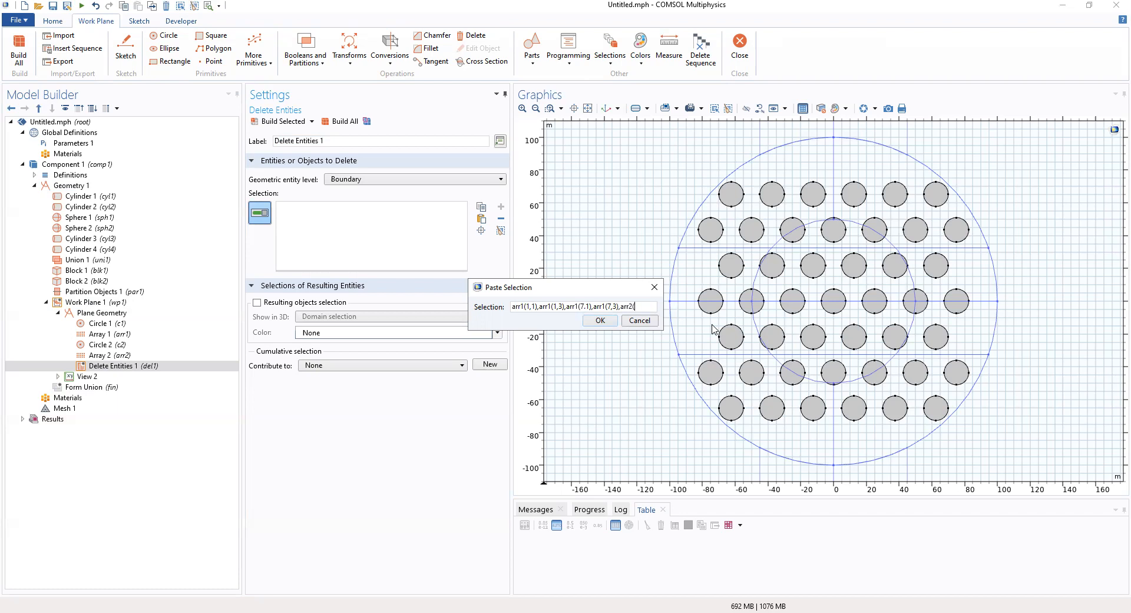
- Add arr2(1,1), arr2(1,4), arr2(6,1) and (arr2(6,4) to the pasted selection list and try to apply it
{"action": "type", "text": "1,1),arr2("}
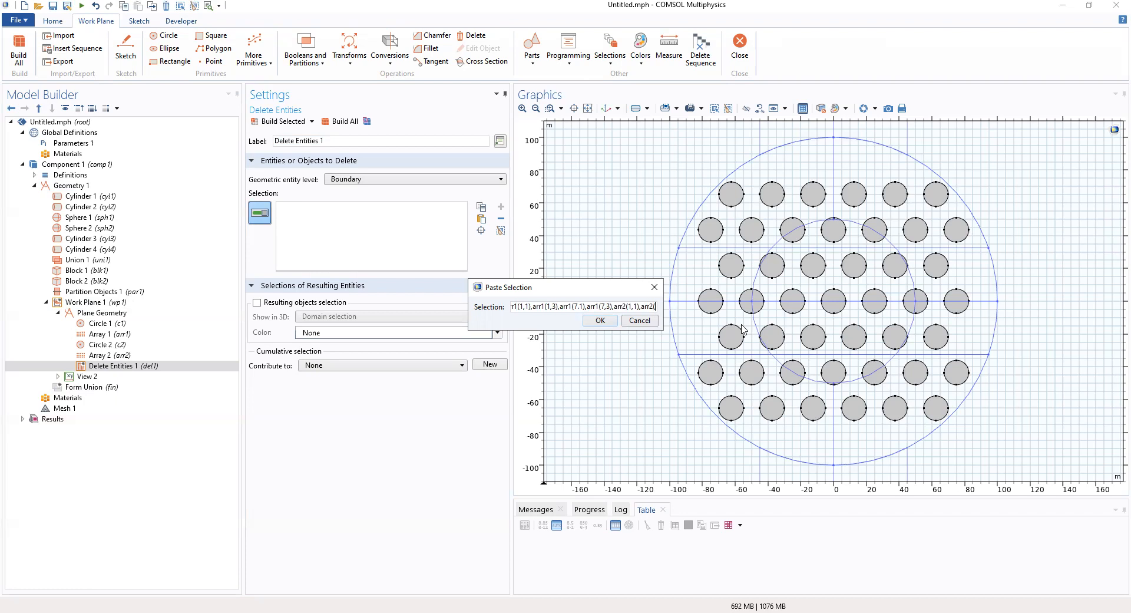
{"action": "type", "text": "1"}
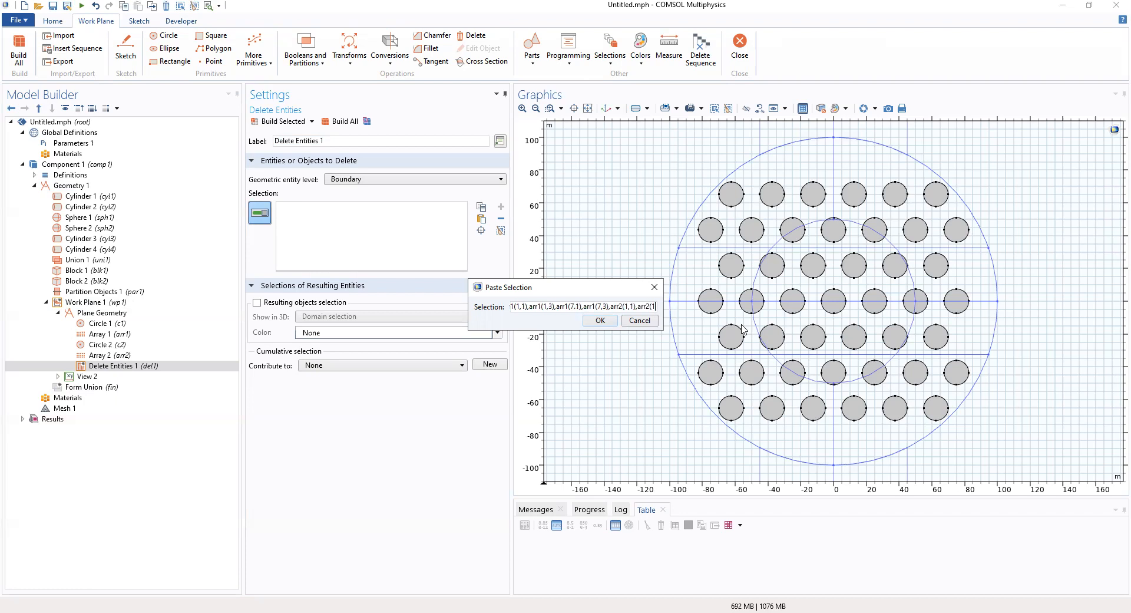
{"action": "type", "text": ",4)"}
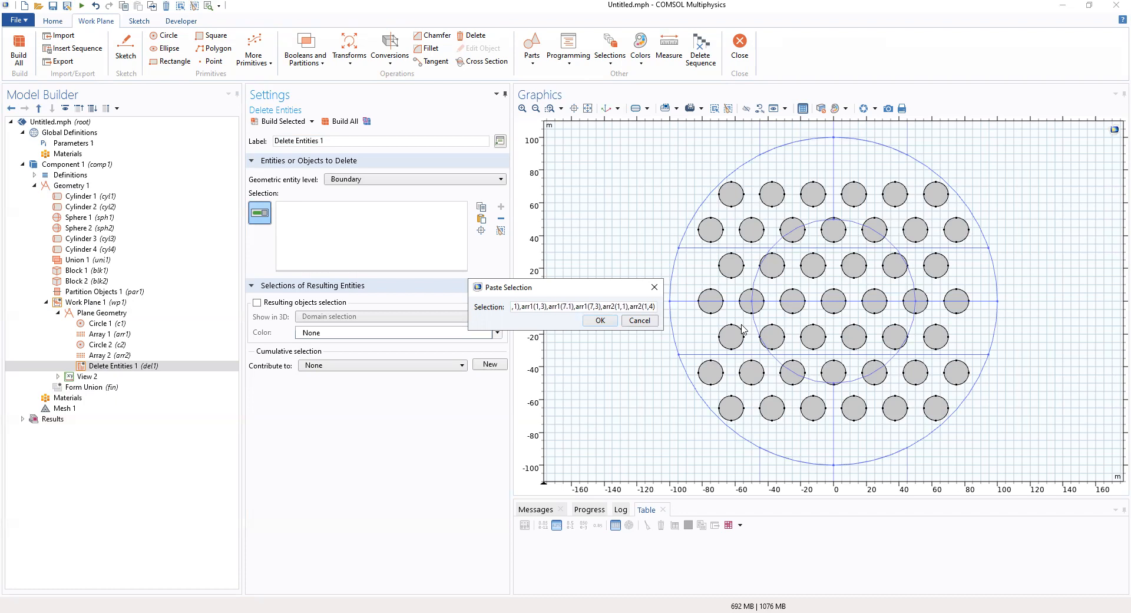
{"action": "type", "text": ",arr2("}
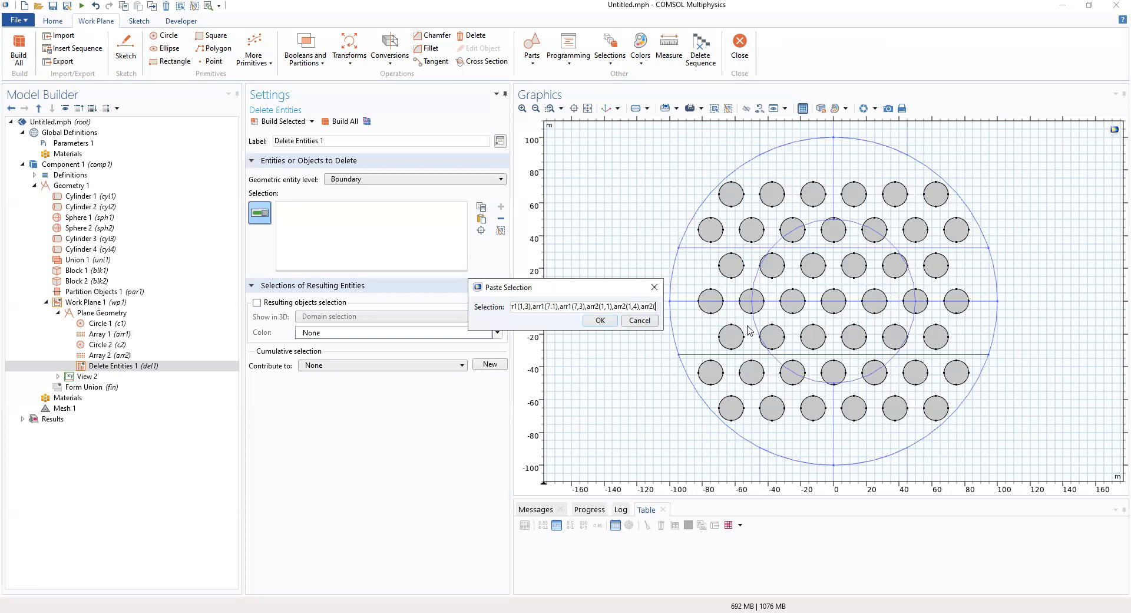
{"action": "type", "text": "6,"}
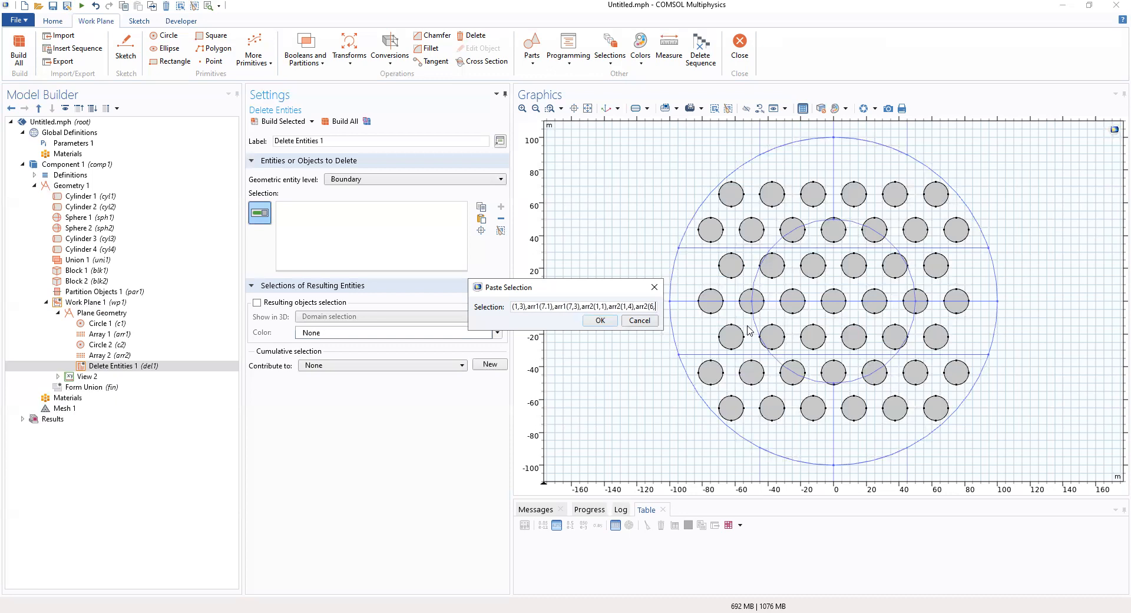
{"action": "type", "text": "1)"}
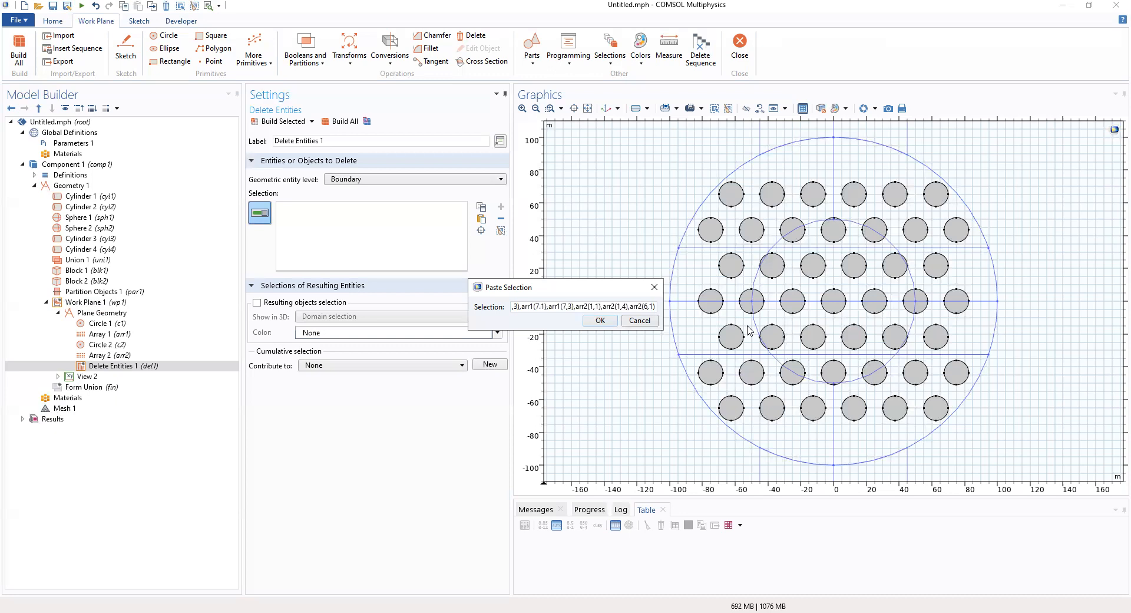
{"action": "type", "text": ",("}
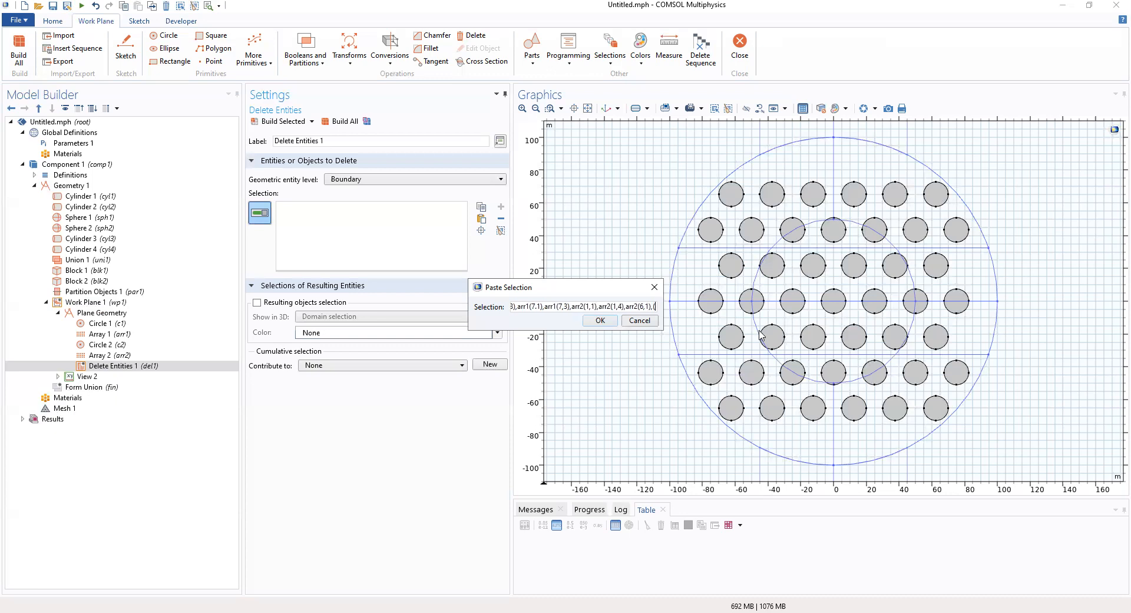
{"action": "type", "text": "arr2"}
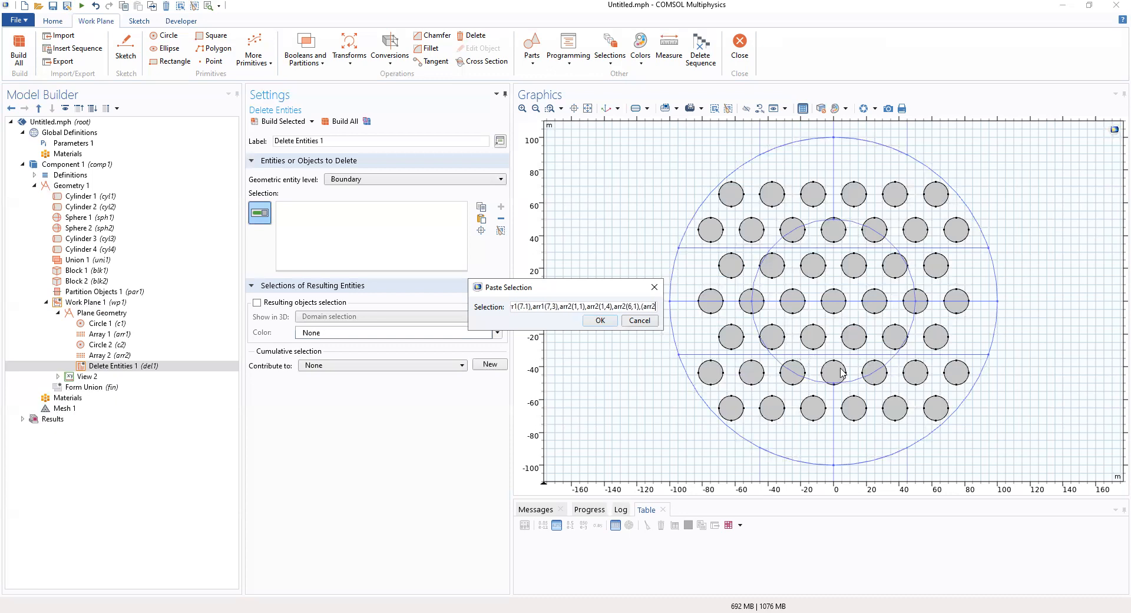
{"action": "type", "text": "("}
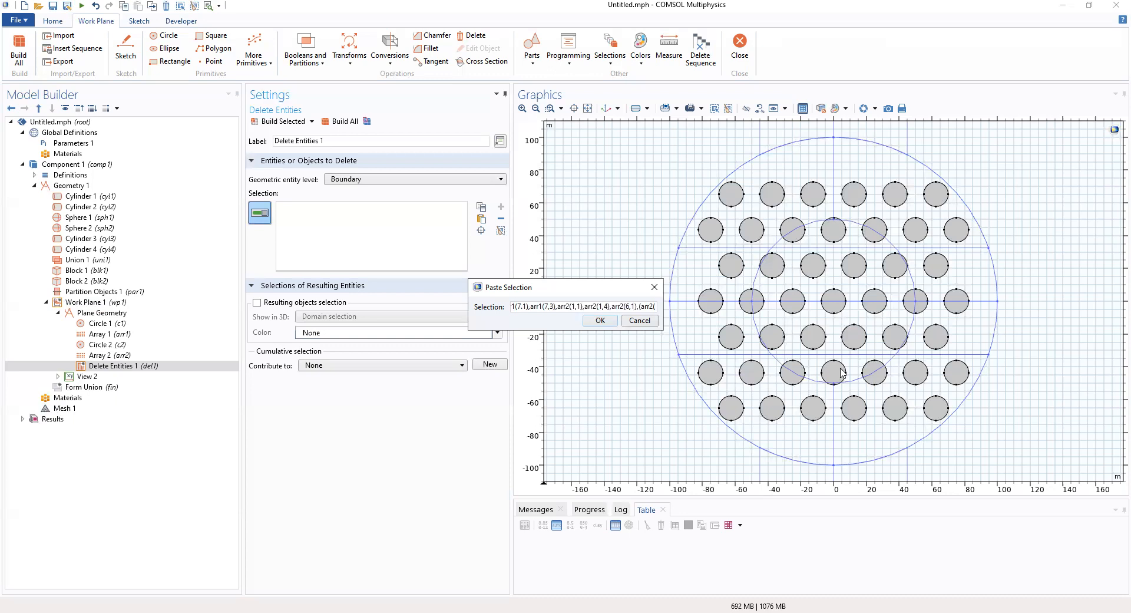
{"action": "type", "text": "6"}
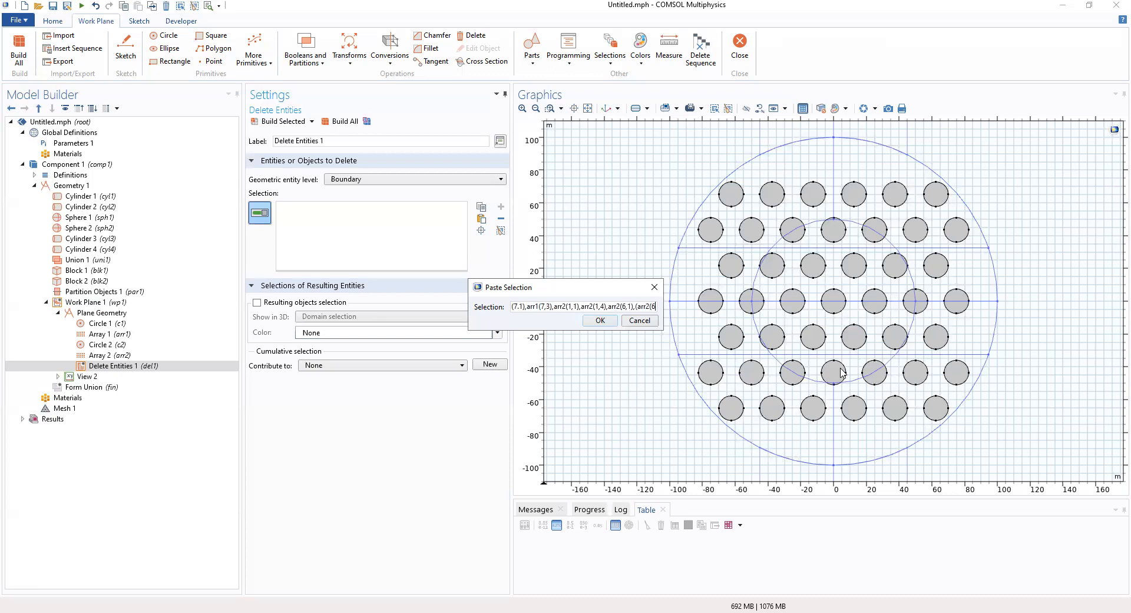
{"action": "type", "text": ",4)"}
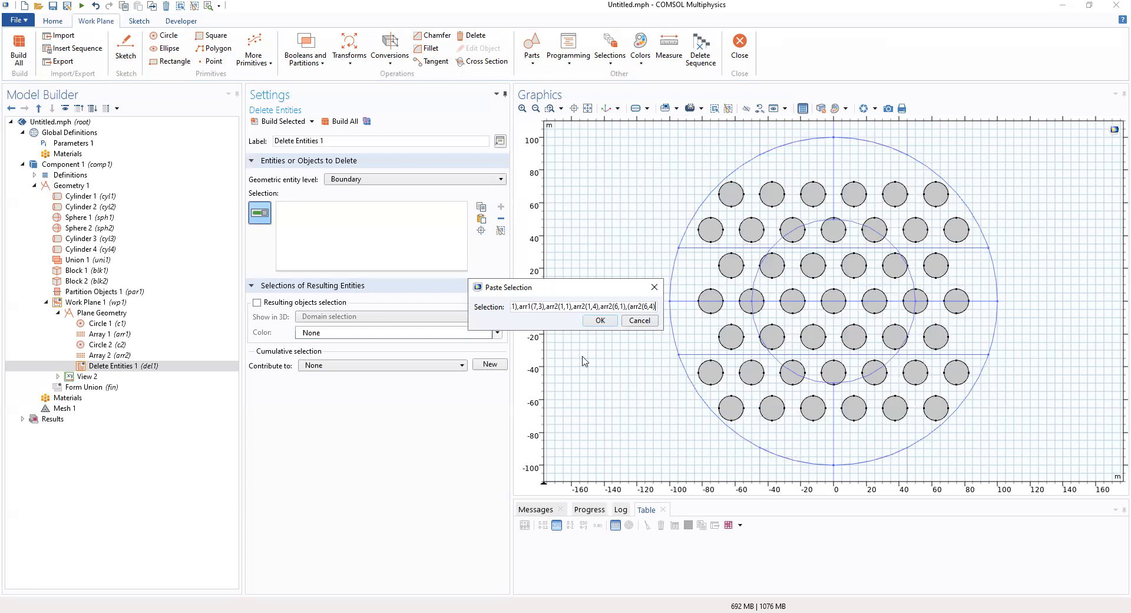
{"action": "left_click", "coordinate": [600, 321]}
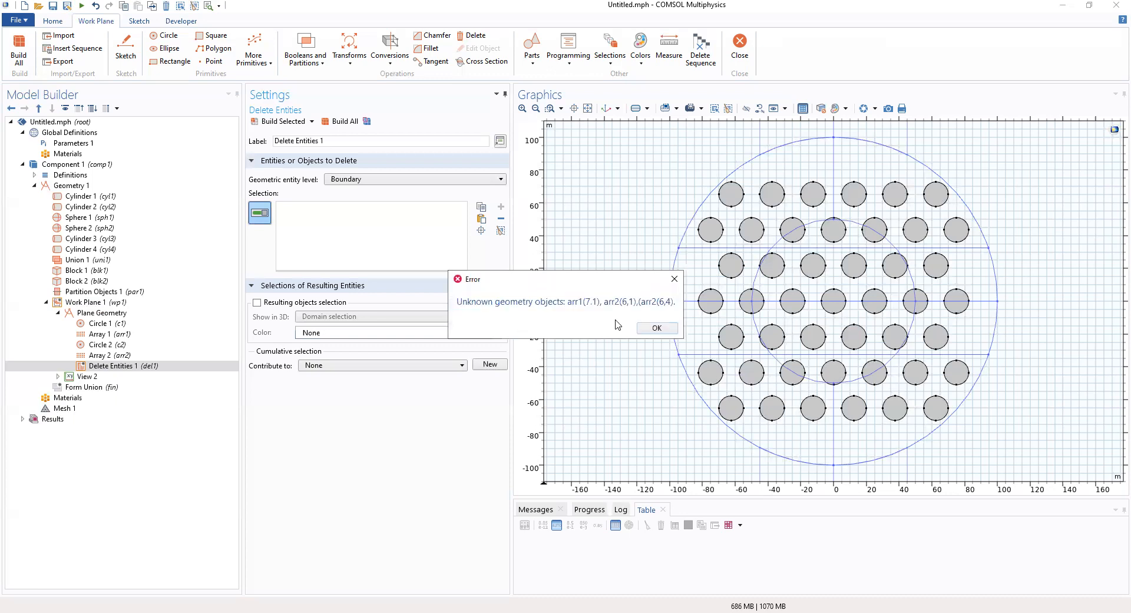
{"action": "left_click", "coordinate": [646, 328]}
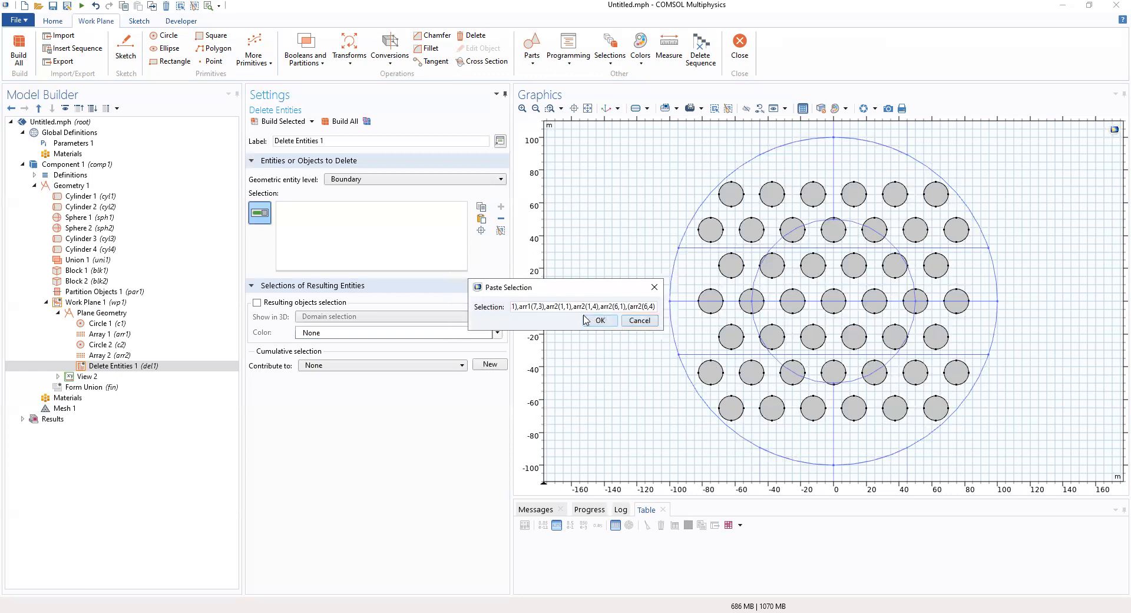
{"action": "left_click", "coordinate": [600, 321]}
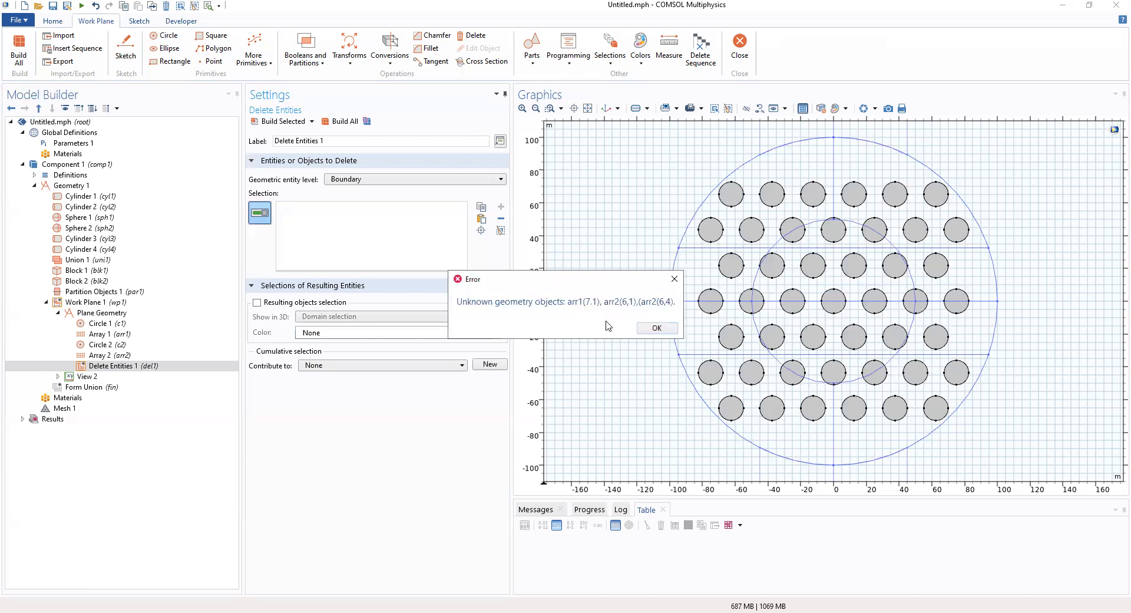
{"action": "left_click", "coordinate": [656, 328]}
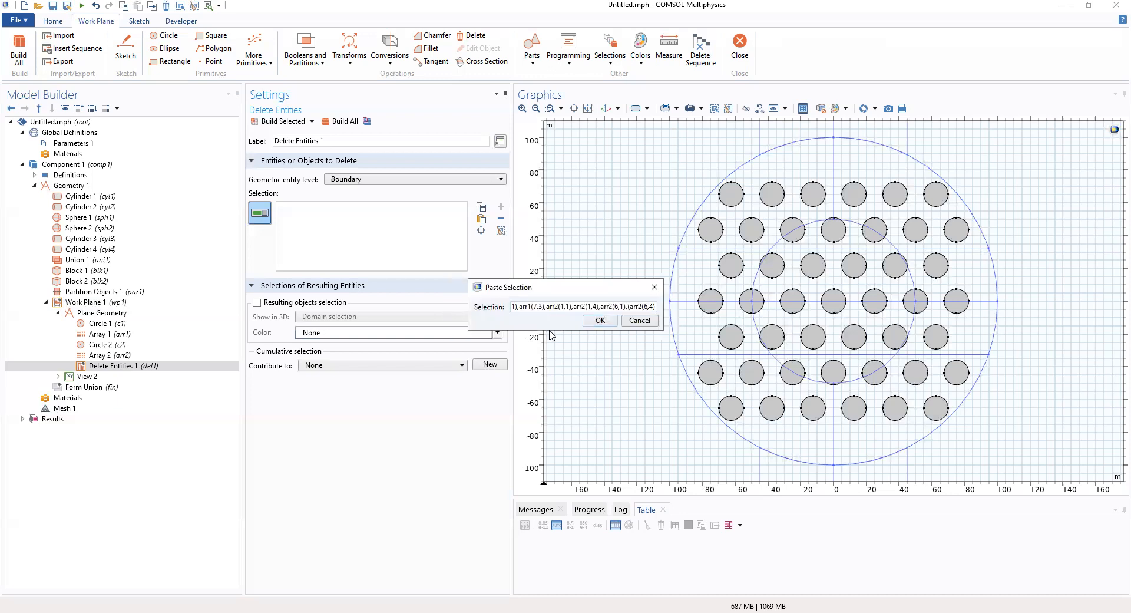
- Correct the third entry of the pasted selection to arr1(7,1) and try to apply the list again
{"action": "left_click_drag", "start_coordinate": [549, 307], "coordinate": [511, 312]}
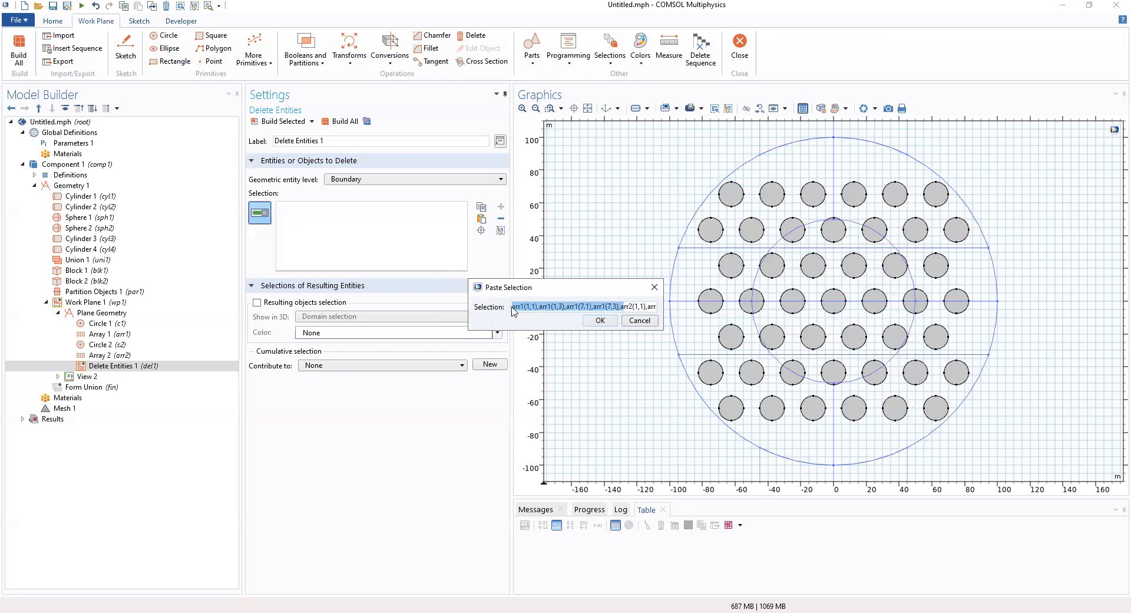
{"action": "left_click", "coordinate": [512, 308]}
{"action": "left_click", "coordinate": [584, 307]}
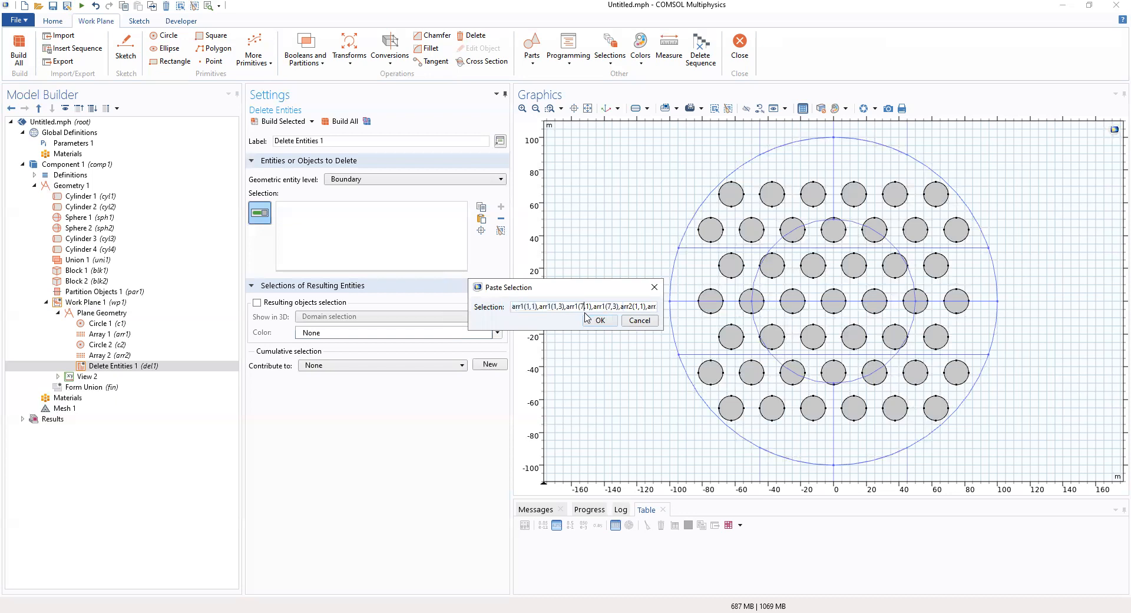
{"action": "key", "text": "BackSpace"}
{"action": "type", "text": ",,.j"}
{"action": "key", "text": "BackSpace"}
{"action": "key", "text": "BackSpace"}
{"action": "key", "text": "BackSpace"}
{"action": "key", "text": "BackSpace"}
{"action": "type", "text": ","}
{"action": "left_click_drag", "start_coordinate": [551, 306], "coordinate": [571, 307]}
{"action": "key", "text": "End"}
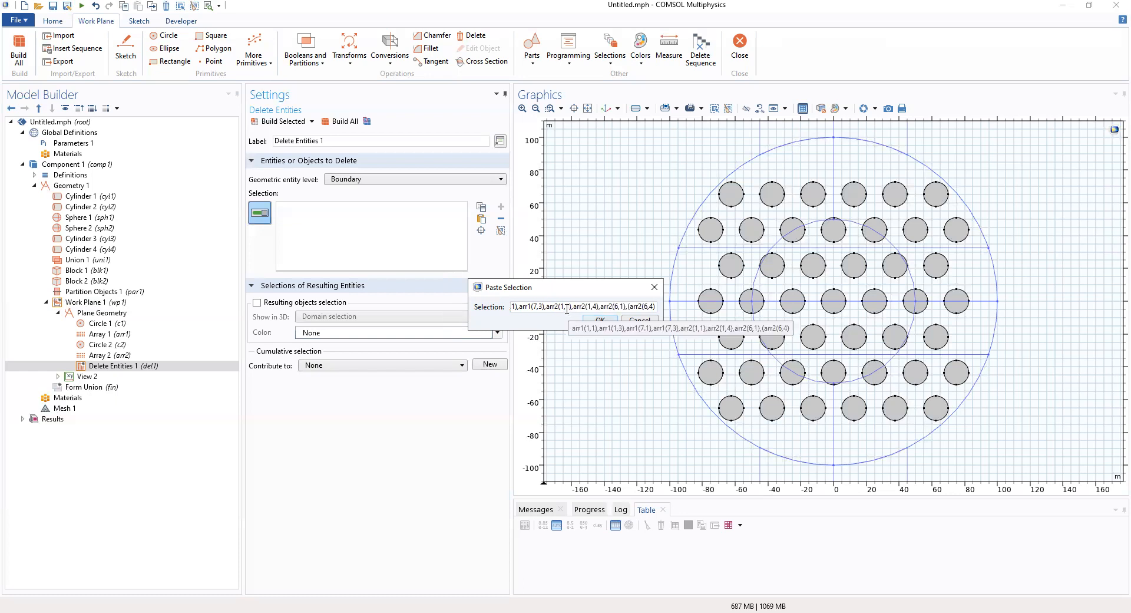
{"action": "left_click", "coordinate": [615, 306]}
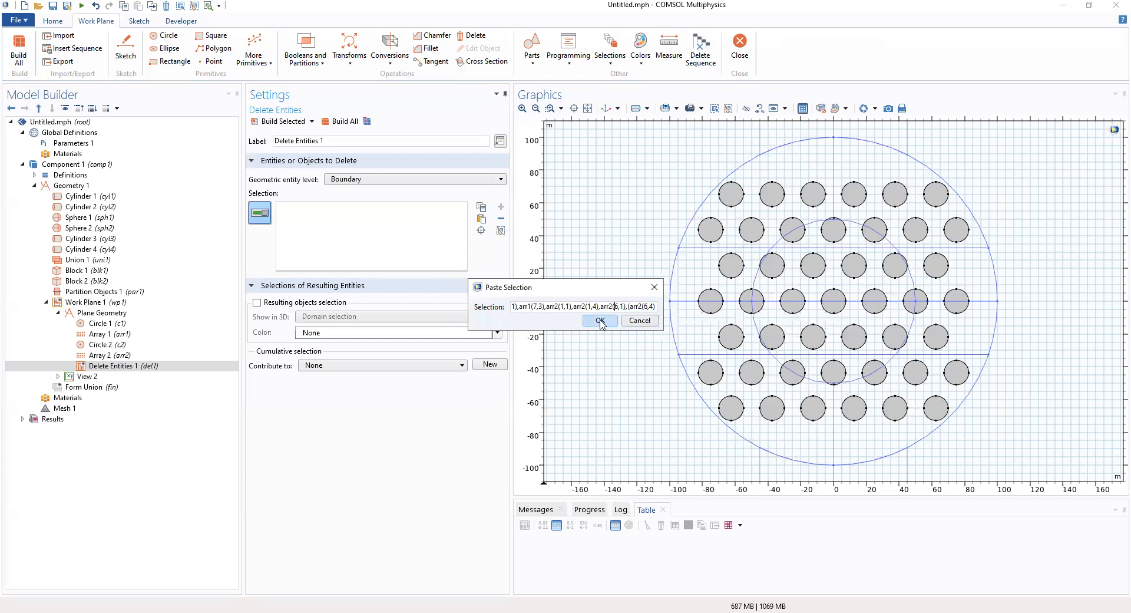
{"action": "left_click", "coordinate": [601, 320]}
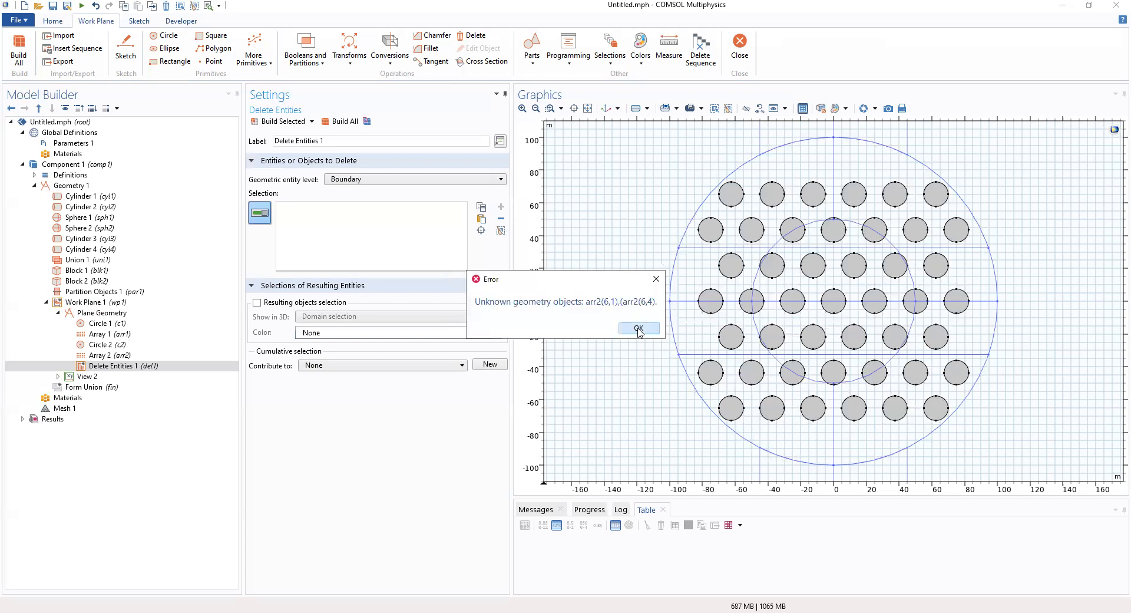
{"action": "left_click", "coordinate": [638, 329]}
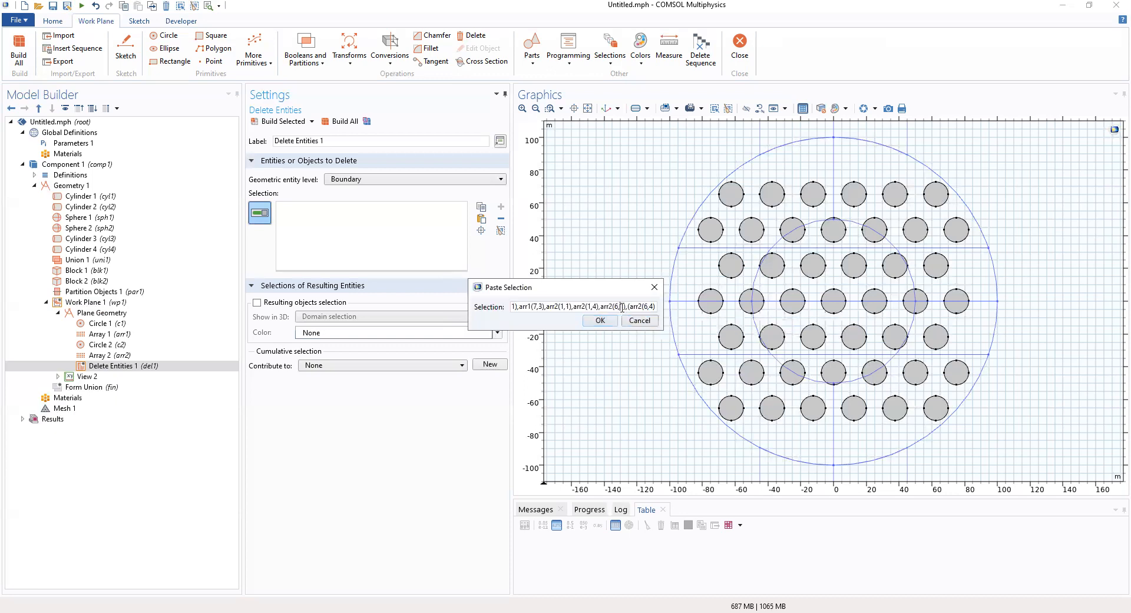
- Re-enter the second index of arr2(6,1) as 1 in the pasted selection and retry applying the list
{"action": "left_click", "coordinate": [622, 306]}
{"action": "key", "text": "BackSpace"}
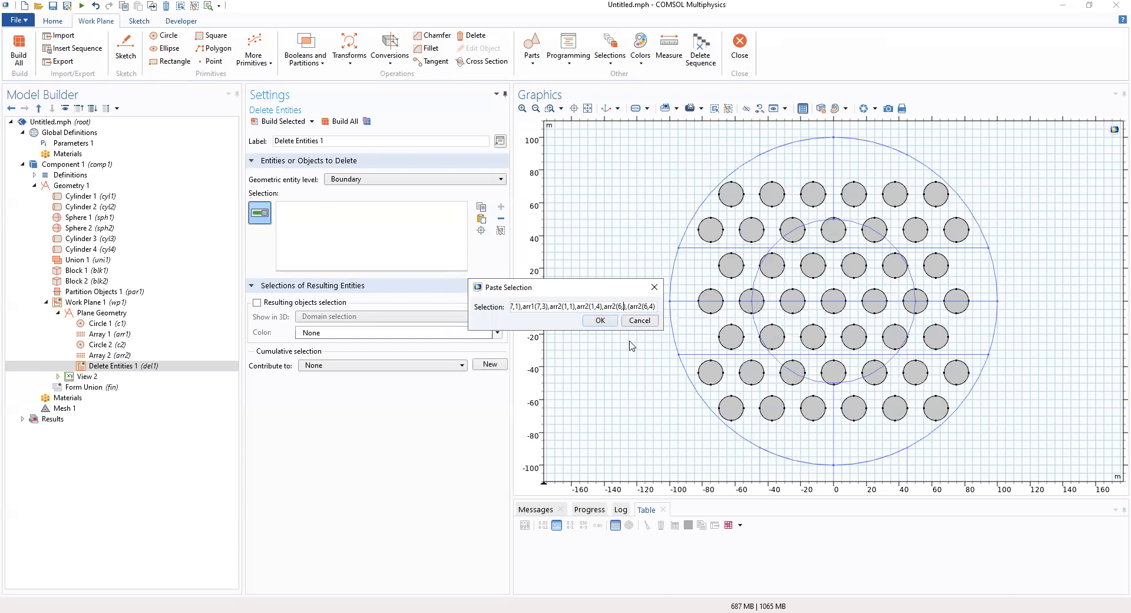
{"action": "type", "text": "1"}
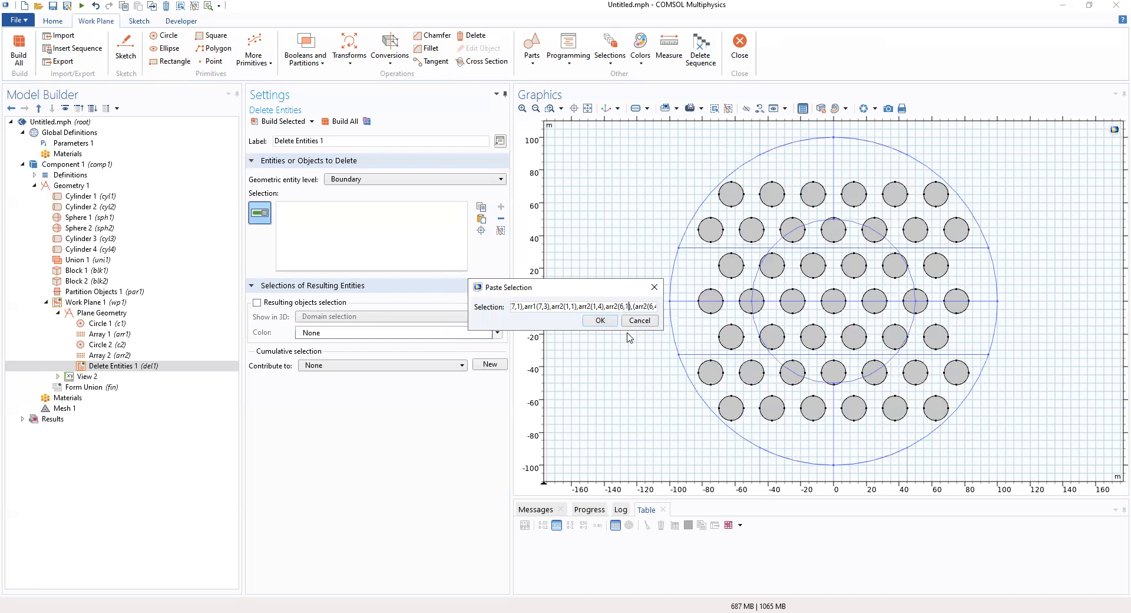
{"action": "left_click", "coordinate": [600, 320]}
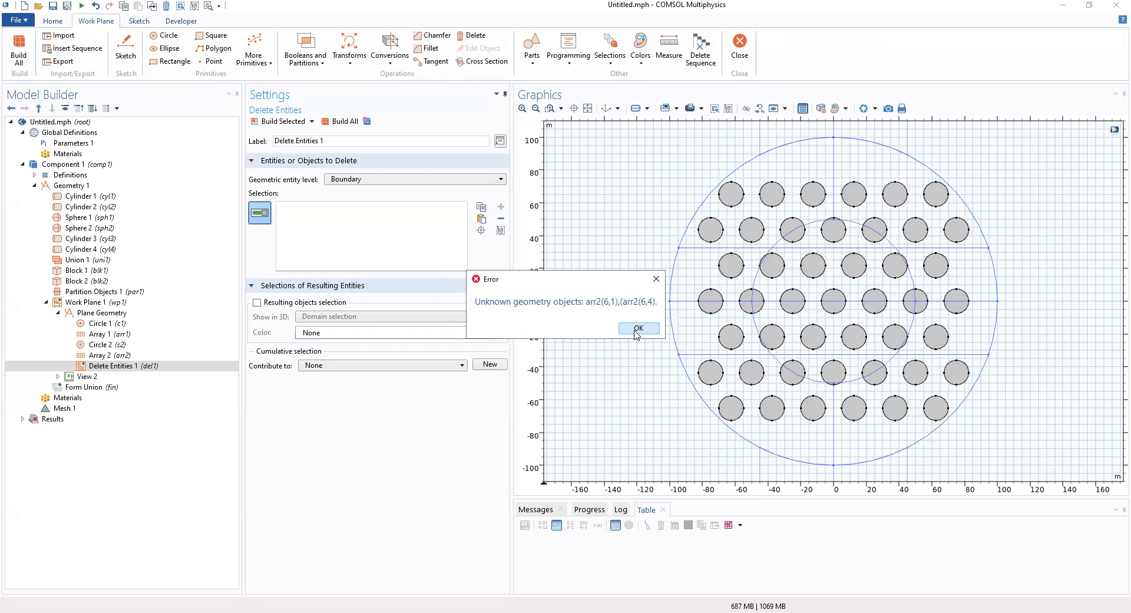
{"action": "left_click", "coordinate": [638, 329]}
{"action": "left_click_drag", "start_coordinate": [614, 306], "coordinate": [630, 305]}
{"action": "left_click", "coordinate": [638, 305]}
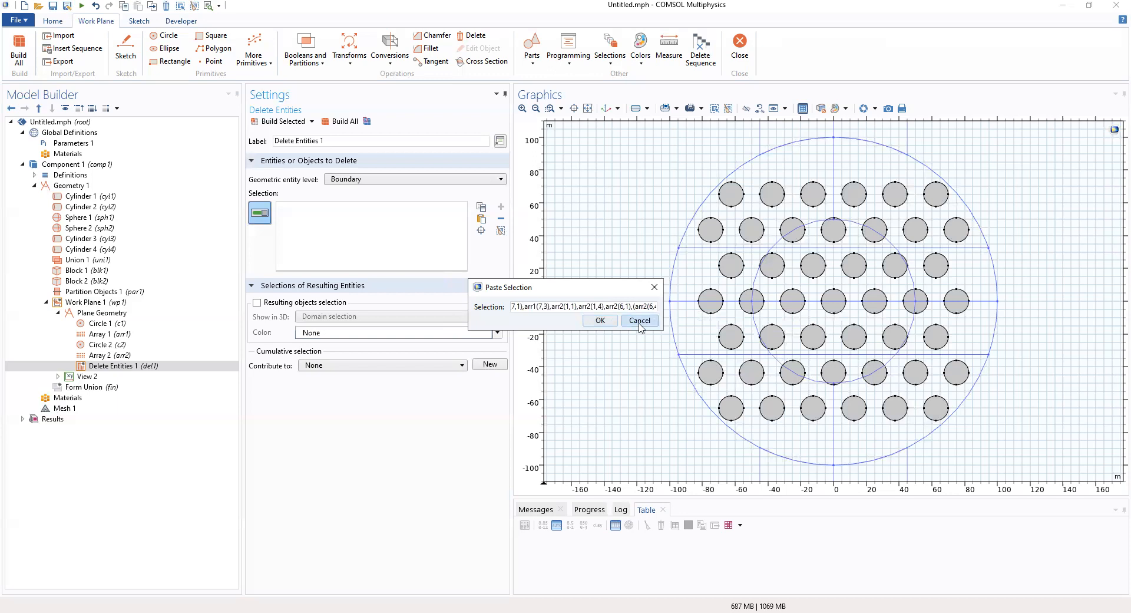
{"action": "left_click", "coordinate": [599, 320]}
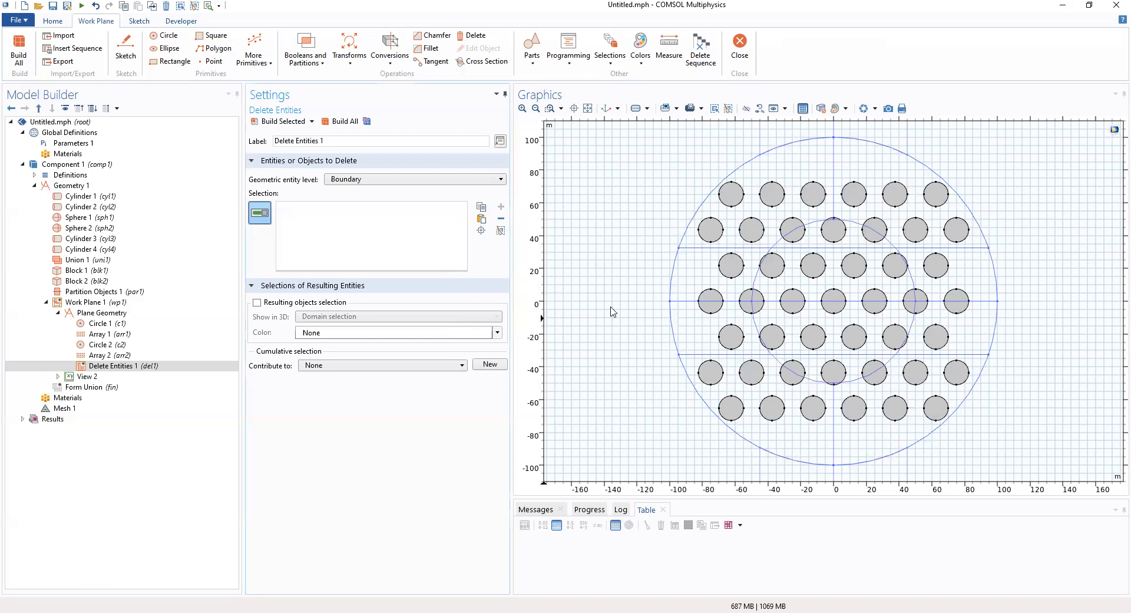
- Dismiss the reopened paste selection dialog and try to pick arrayed circles directly in the work plane drawing
{"action": "left_click", "coordinate": [480, 220]}
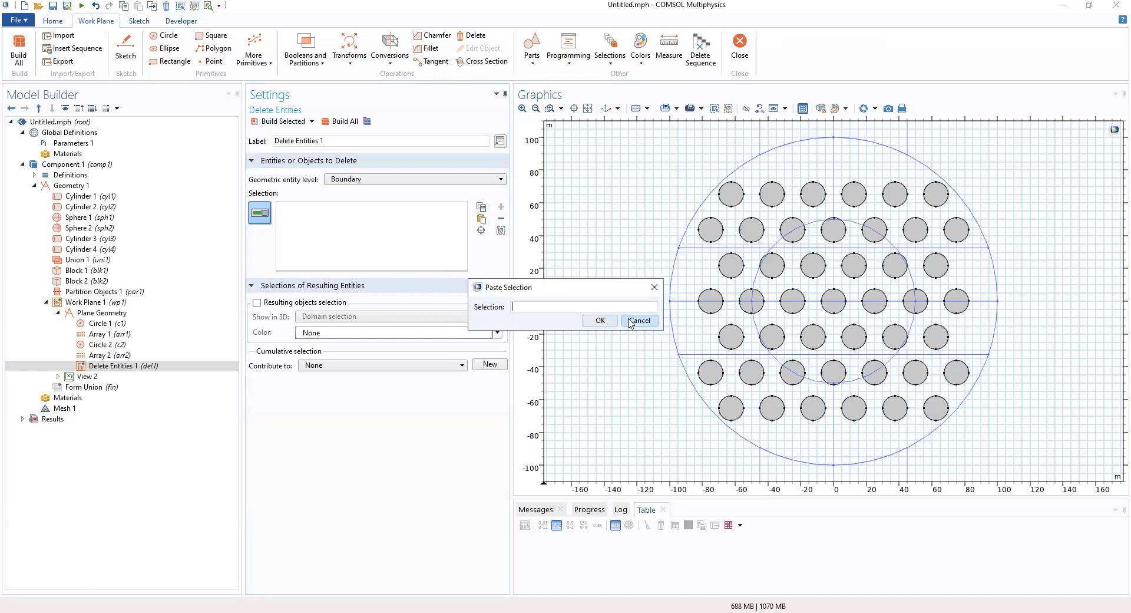
{"action": "left_click", "coordinate": [641, 322]}
{"action": "left_click", "coordinate": [762, 275]}
{"action": "left_click", "coordinate": [762, 274]}
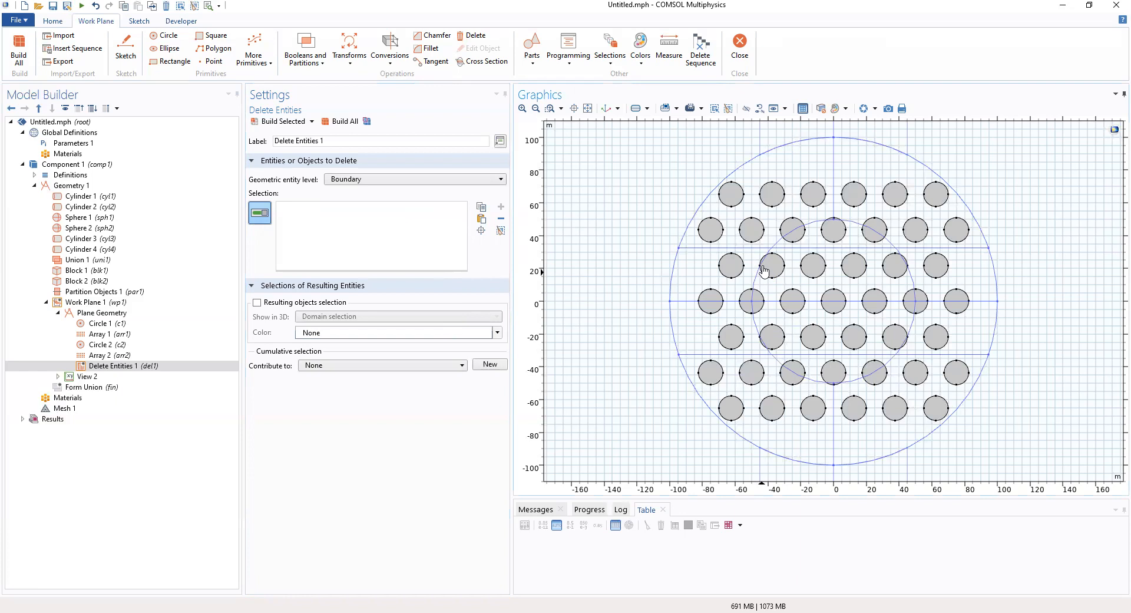
{"action": "left_click", "coordinate": [784, 227]}
{"action": "left_click", "coordinate": [784, 226]}
{"action": "left_click", "coordinate": [767, 260]}
{"action": "left_click", "coordinate": [768, 261]}
{"action": "left_click", "coordinate": [746, 298]}
{"action": "left_click", "coordinate": [747, 298]}
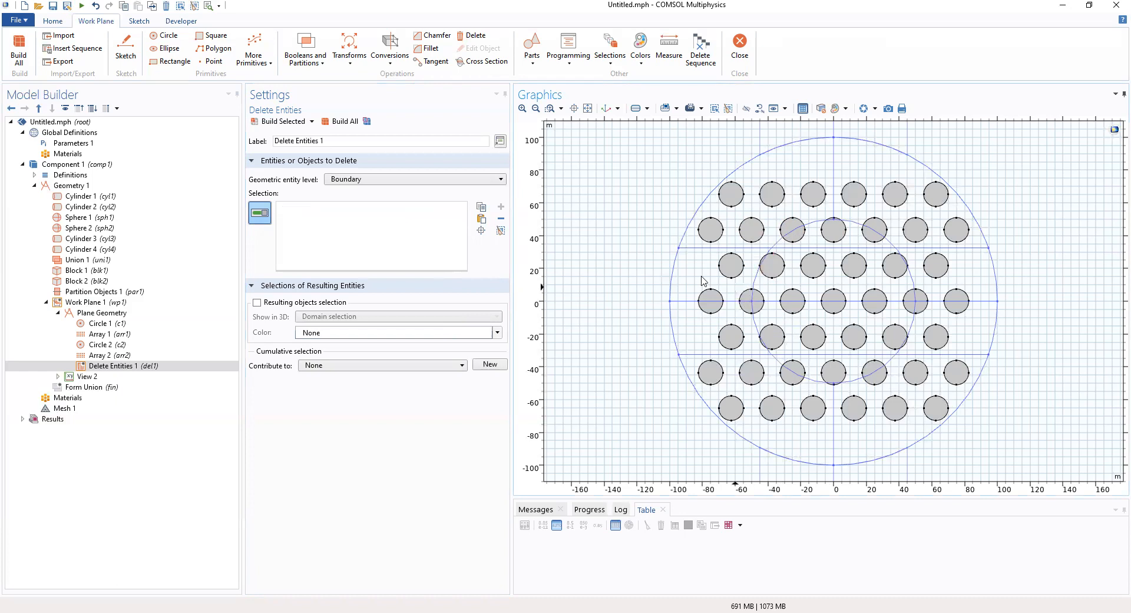
- Try to paste only arr1(1,1) as the selection of Delete Entities 1
{"action": "left_click", "coordinate": [481, 219]}
{"action": "type", "text": "arr"}
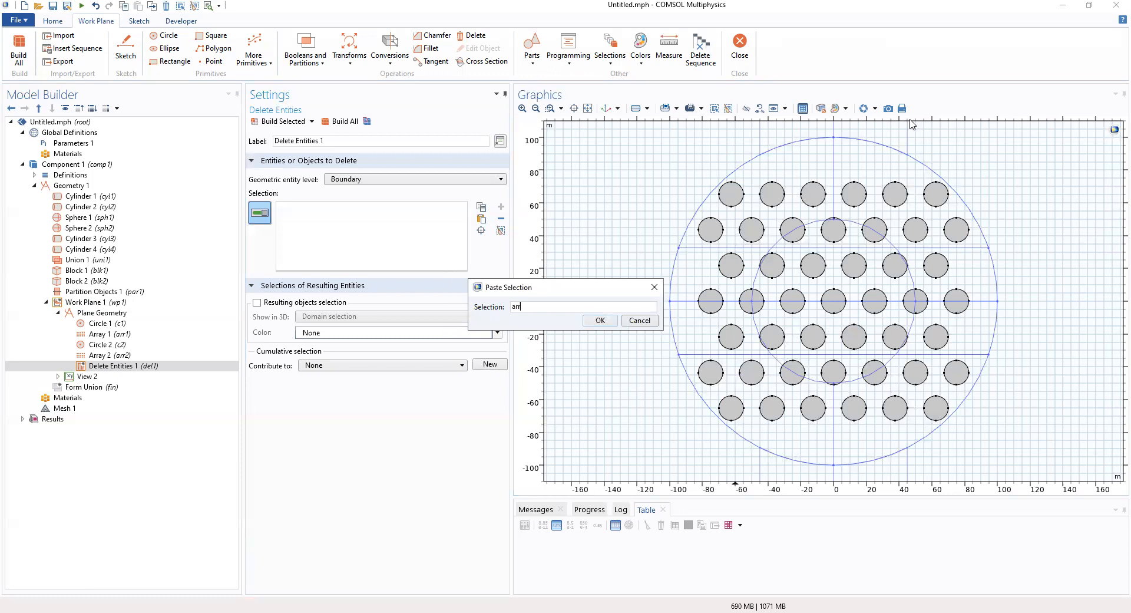
{"action": "type", "text": "1(1,1)"}
{"action": "left_click", "coordinate": [598, 322]}
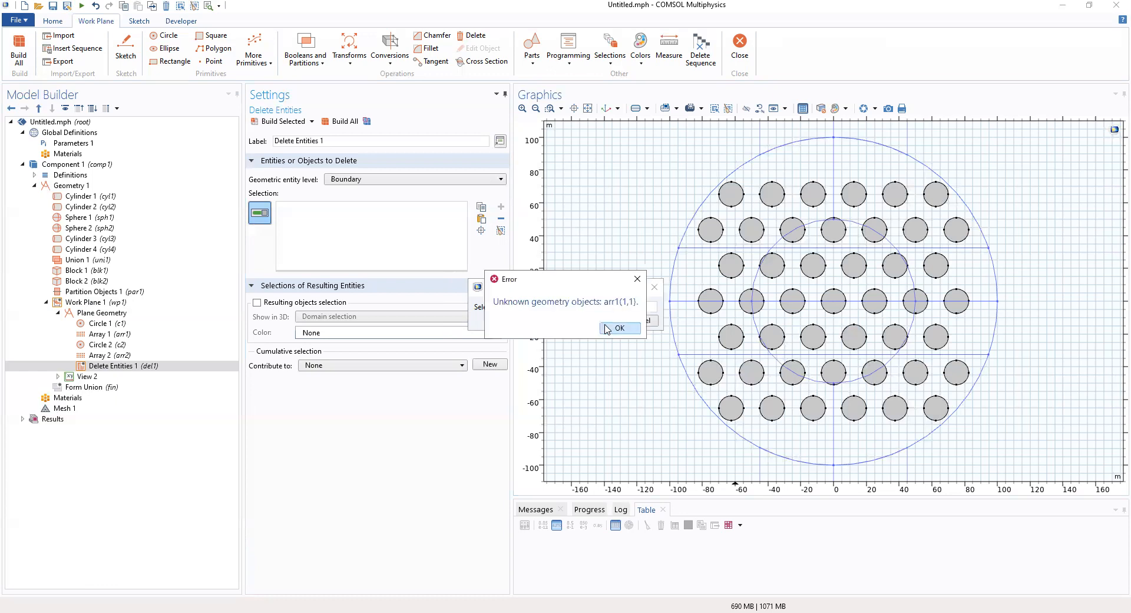
{"action": "left_click", "coordinate": [607, 329]}
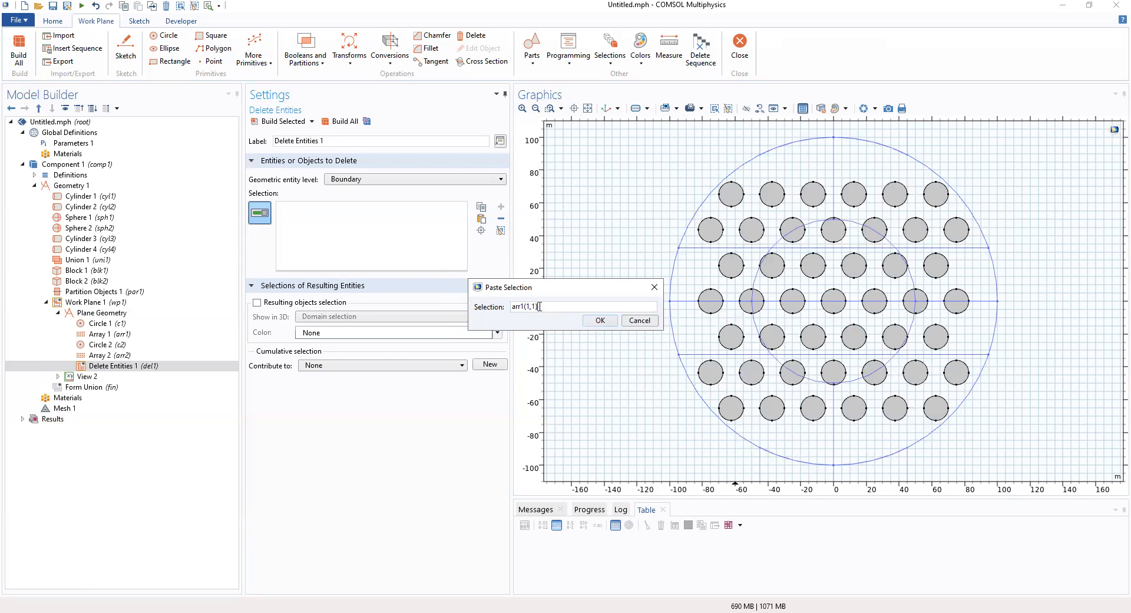
- Retype the (1,1) index after arr1 in the pasted selection, retry it and close the dialog
{"action": "type", "text": "0"}
{"action": "key", "text": "BackSpace"}
{"action": "key", "text": "BackSpace"}
{"action": "key", "text": "BackSpace"}
{"action": "key", "text": "BackSpace"}
{"action": "key", "text": "BackSpace"}
{"action": "type", "text": "(1,1"}
{"action": "left_click", "coordinate": [597, 320]}
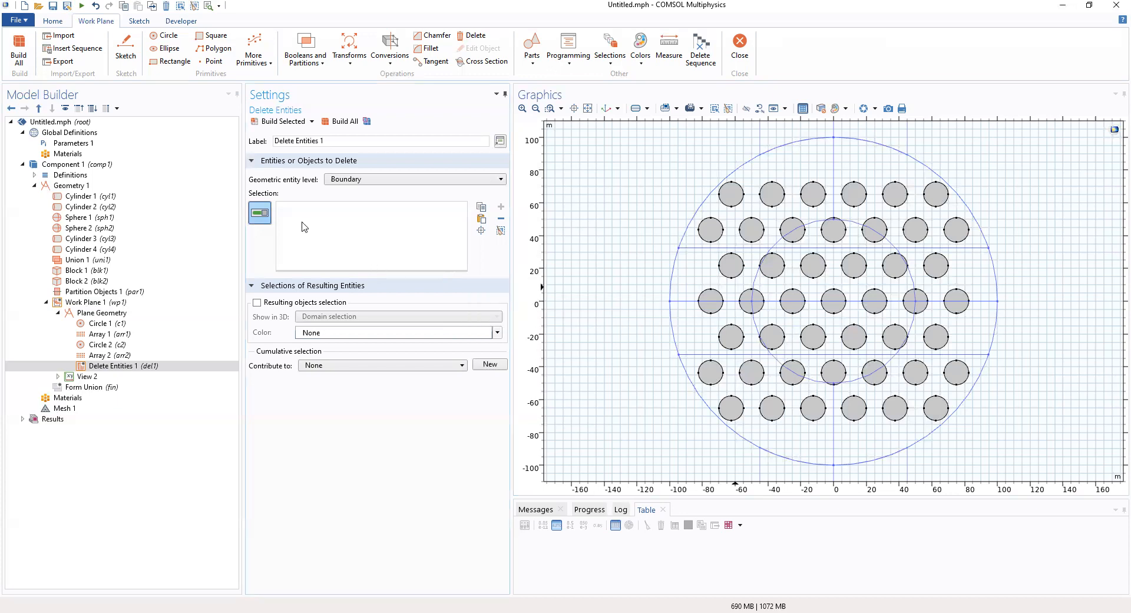
{"action": "left_click", "coordinate": [261, 214]}
{"action": "left_click", "coordinate": [266, 213]}
{"action": "left_click", "coordinate": [265, 213]}
{"action": "left_click", "coordinate": [266, 212]}
{"action": "left_click", "coordinate": [481, 219]}
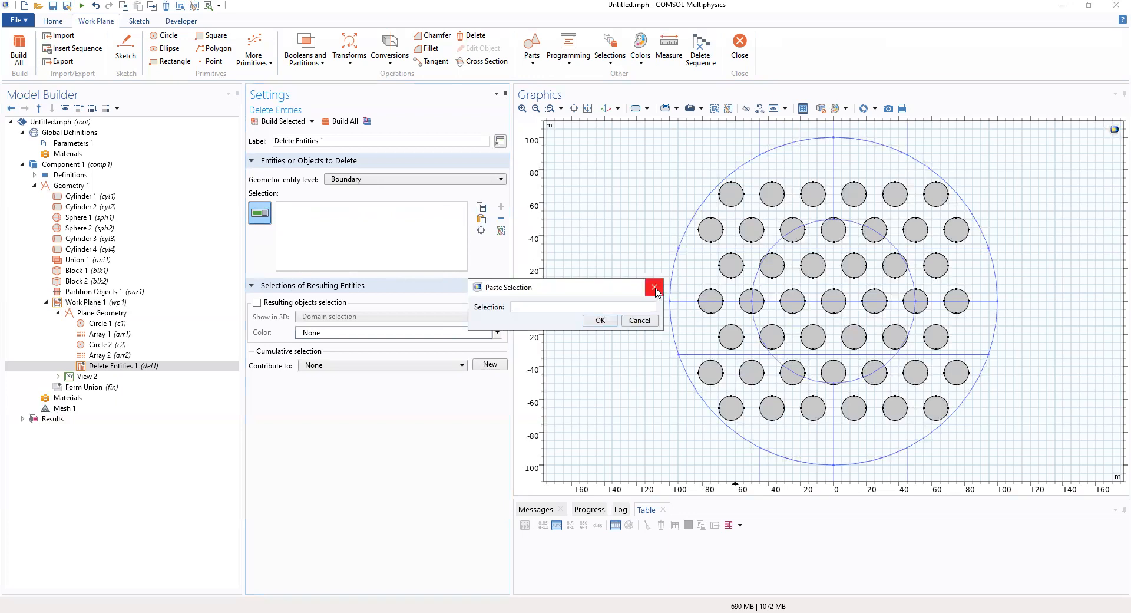
{"action": "left_click", "coordinate": [655, 287]}
- Try picking single boundary arcs of circles in the central and upper rows, clearing each pick again
{"action": "left_click", "coordinate": [742, 290]}
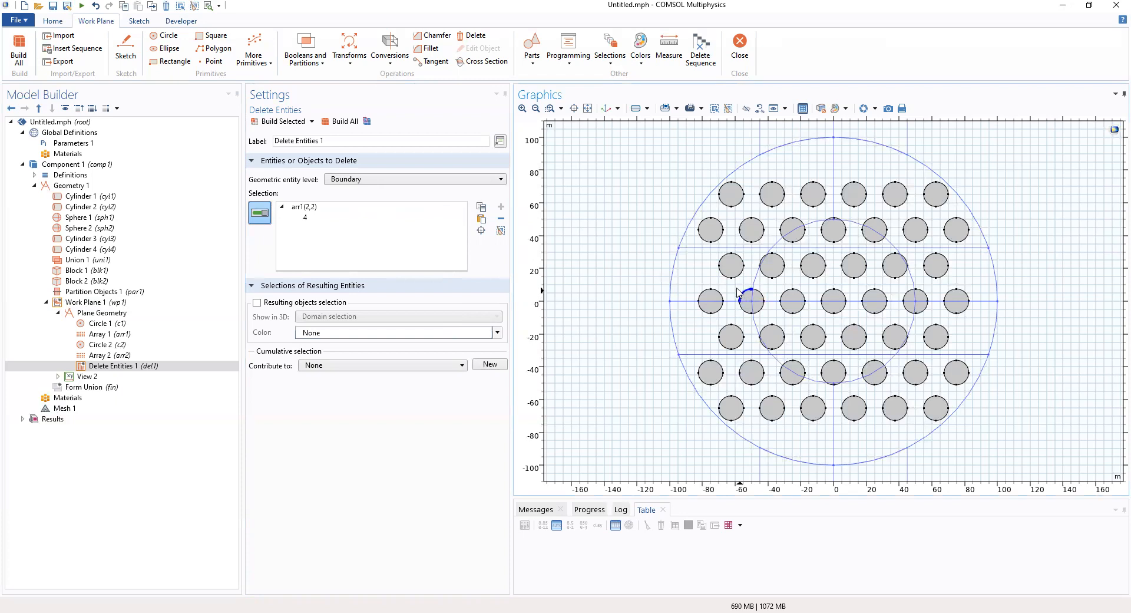
{"action": "left_click", "coordinate": [740, 294]}
{"action": "left_click", "coordinate": [765, 263]}
{"action": "left_click", "coordinate": [765, 262]}
{"action": "left_click", "coordinate": [724, 259]}
{"action": "left_click", "coordinate": [723, 259]}
{"action": "left_click", "coordinate": [700, 293]}
{"action": "left_click", "coordinate": [703, 296]}
{"action": "left_click", "coordinate": [714, 295]}
{"action": "left_click", "coordinate": [718, 298]}
{"action": "left_click", "coordinate": [702, 223]}
{"action": "left_click", "coordinate": [702, 223]}
{"action": "left_click", "coordinate": [722, 188]}
{"action": "left_click", "coordinate": [723, 187]}
{"action": "left_click", "coordinate": [702, 310]}
{"action": "left_click", "coordinate": [702, 310]}
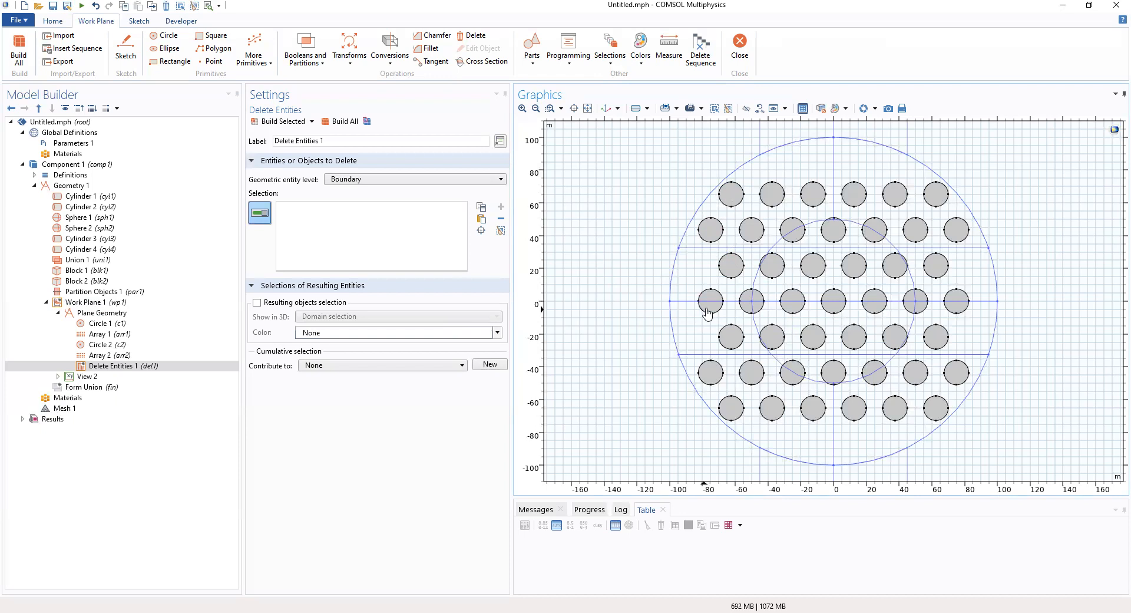
{"action": "left_click", "coordinate": [784, 296]}
{"action": "left_click", "coordinate": [784, 296]}
- Set the geometric entity level to Domain and try picking circles arr1(1,2) and arr1(2,2)
{"action": "left_click", "coordinate": [433, 179]}
{"action": "left_click", "coordinate": [427, 203]}
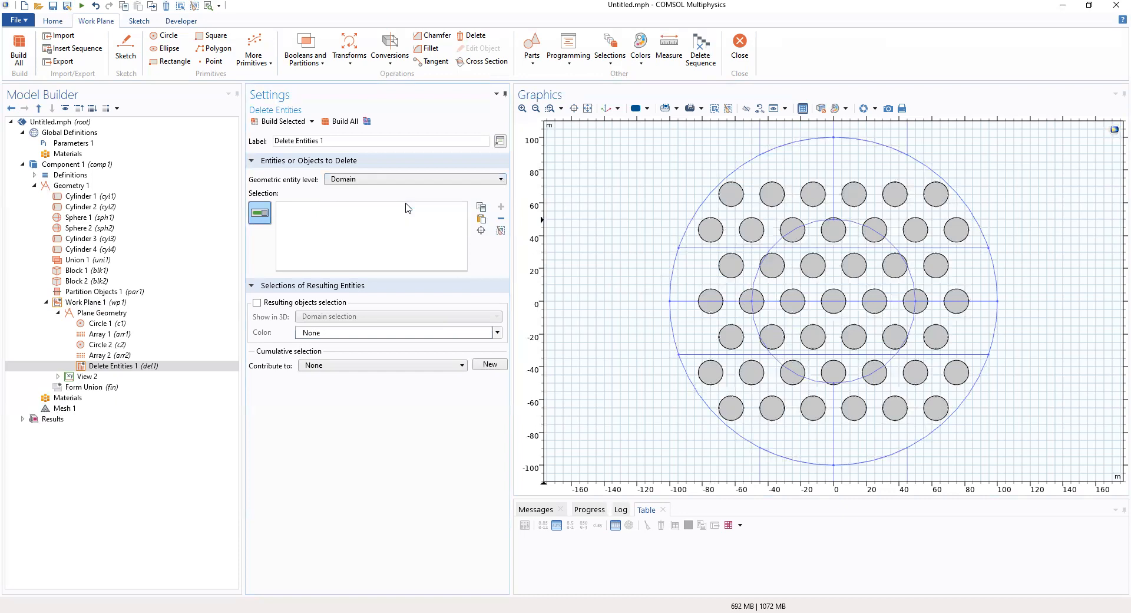
{"action": "left_click", "coordinate": [719, 304]}
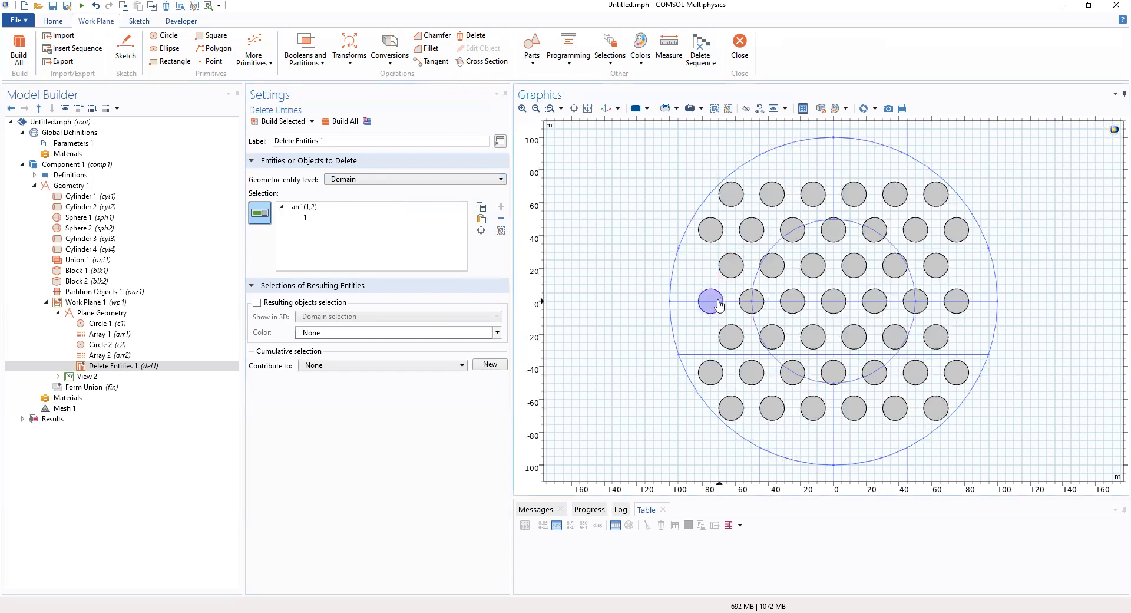
{"action": "left_click", "coordinate": [754, 307]}
{"action": "left_click", "coordinate": [713, 309]}
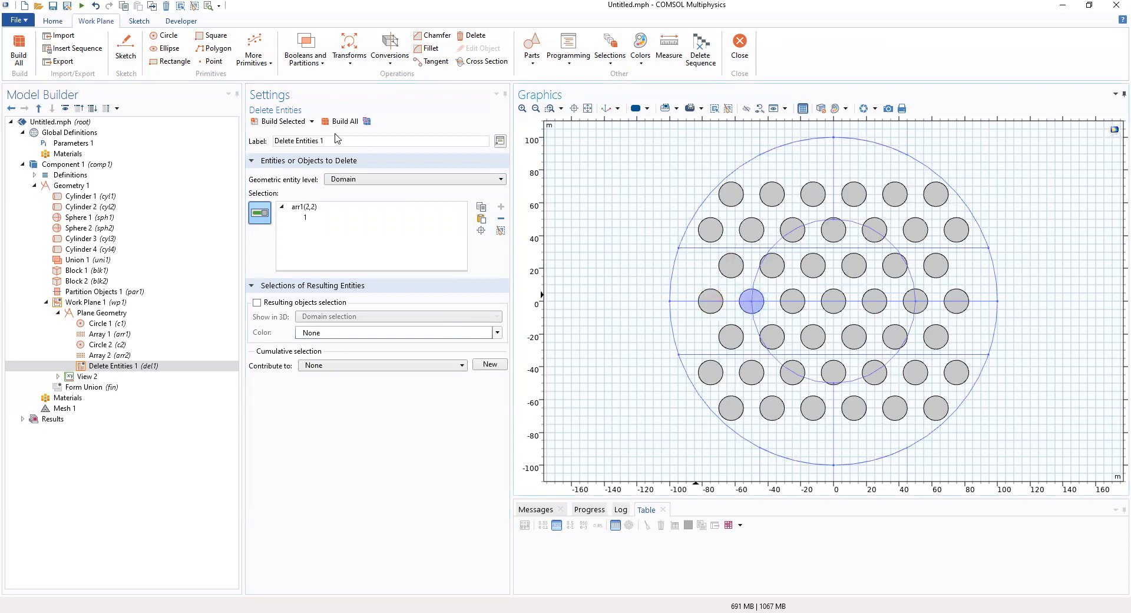
- Set the geometric entity level to Object and test picking the first three circles of the central row
{"action": "left_click", "coordinate": [345, 179]}
{"action": "left_click", "coordinate": [353, 192]}
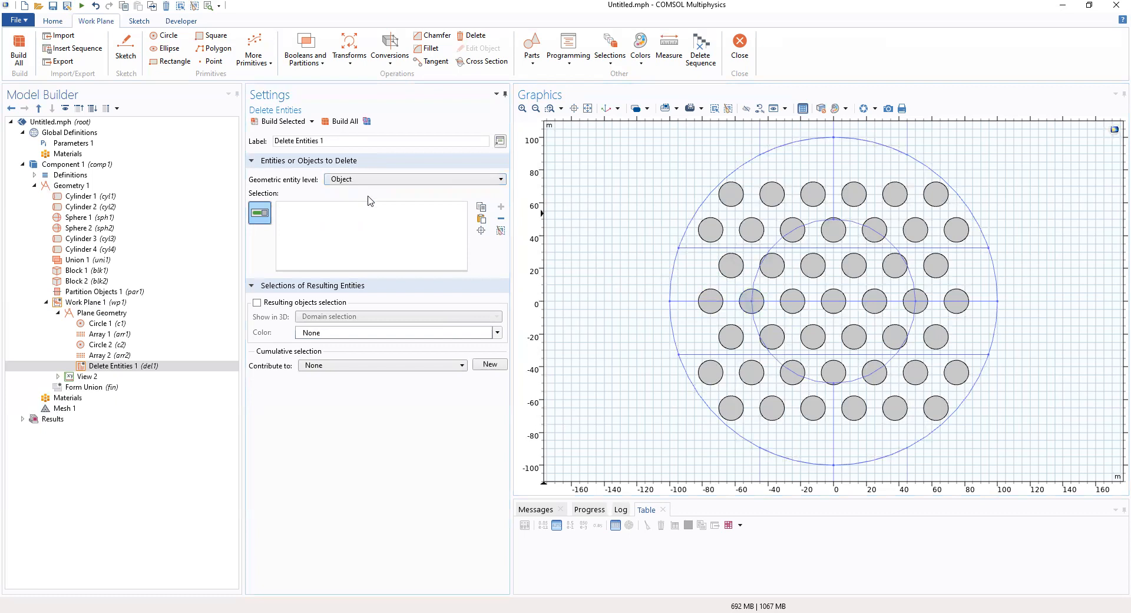
{"action": "left_click", "coordinate": [718, 302]}
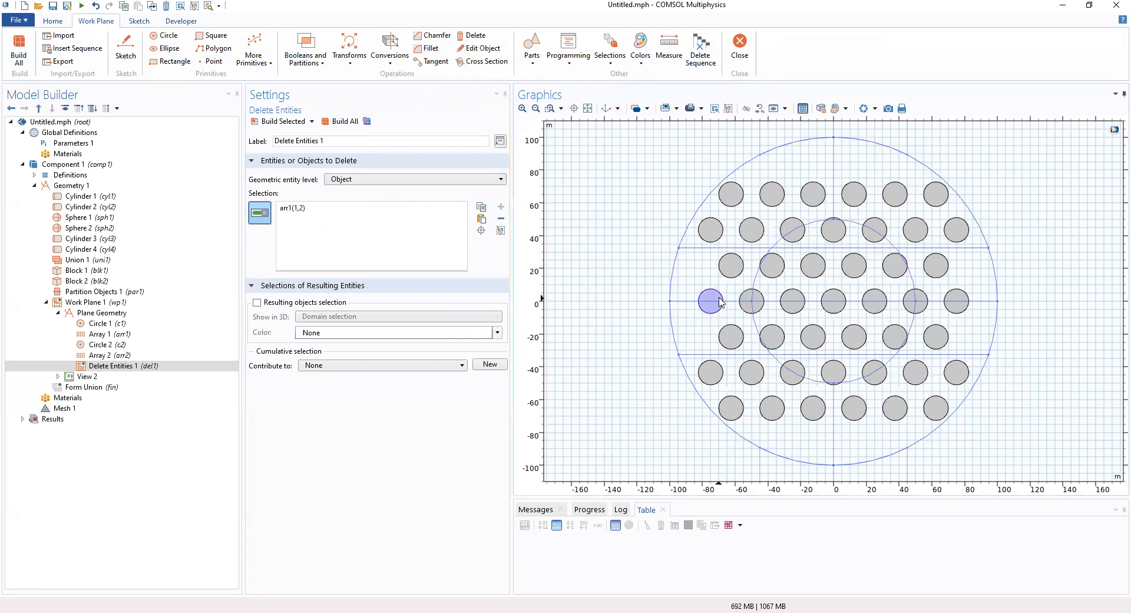
{"action": "left_click", "coordinate": [720, 302]}
{"action": "left_click", "coordinate": [752, 302]}
{"action": "left_click", "coordinate": [753, 303]}
{"action": "left_click", "coordinate": [793, 302]}
{"action": "left_click", "coordinate": [794, 303]}
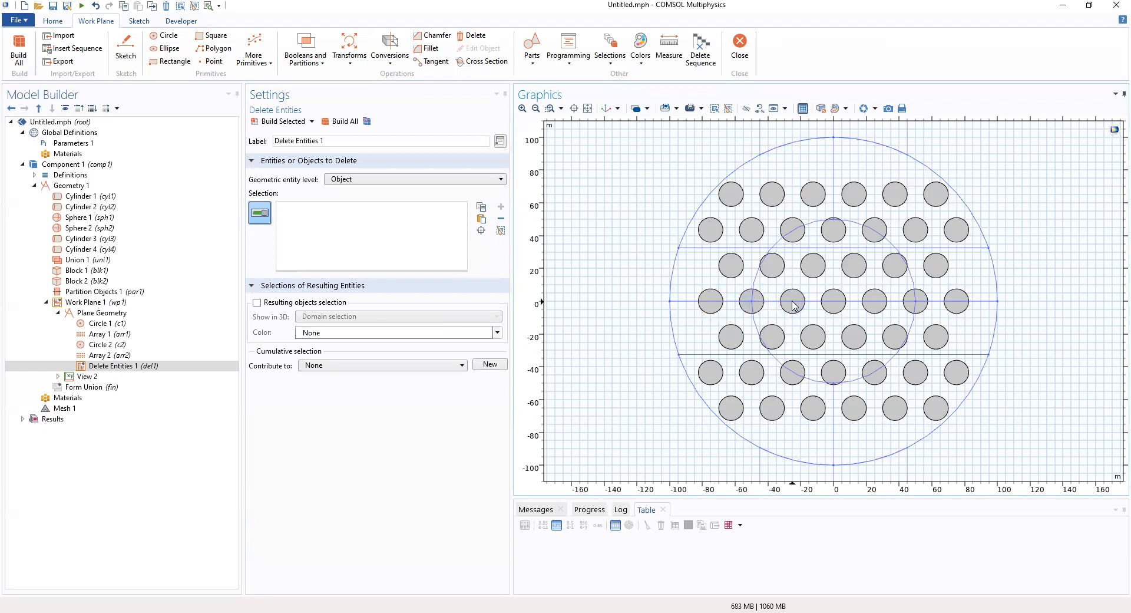
- Examine the array indices of circles in the central and lower rows by toggling them in the selection
{"action": "left_click", "coordinate": [794, 306]}
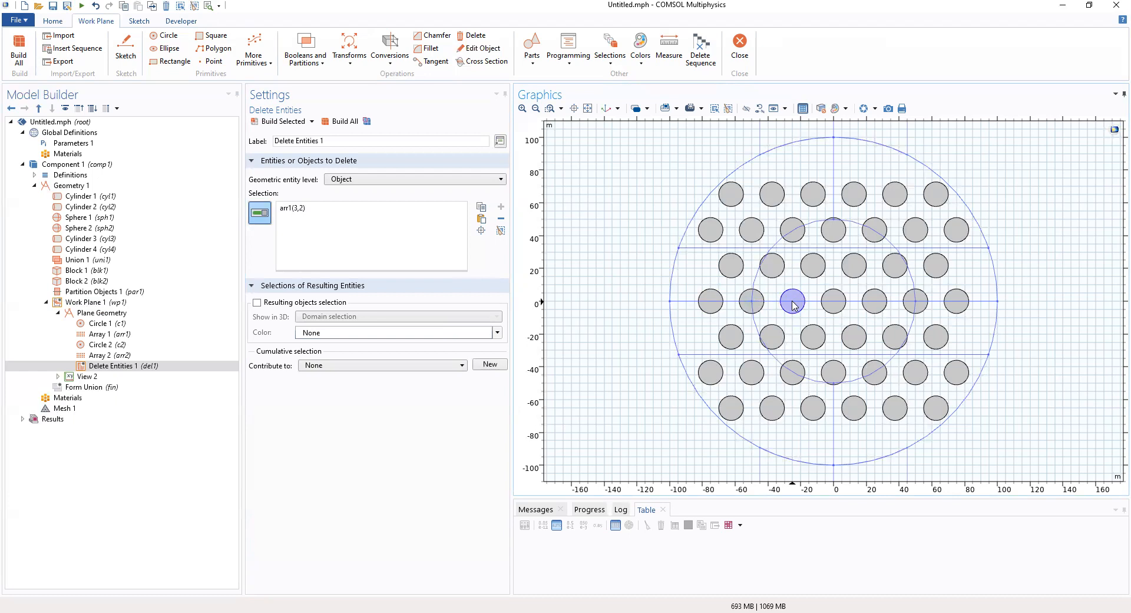
{"action": "left_click", "coordinate": [769, 342]}
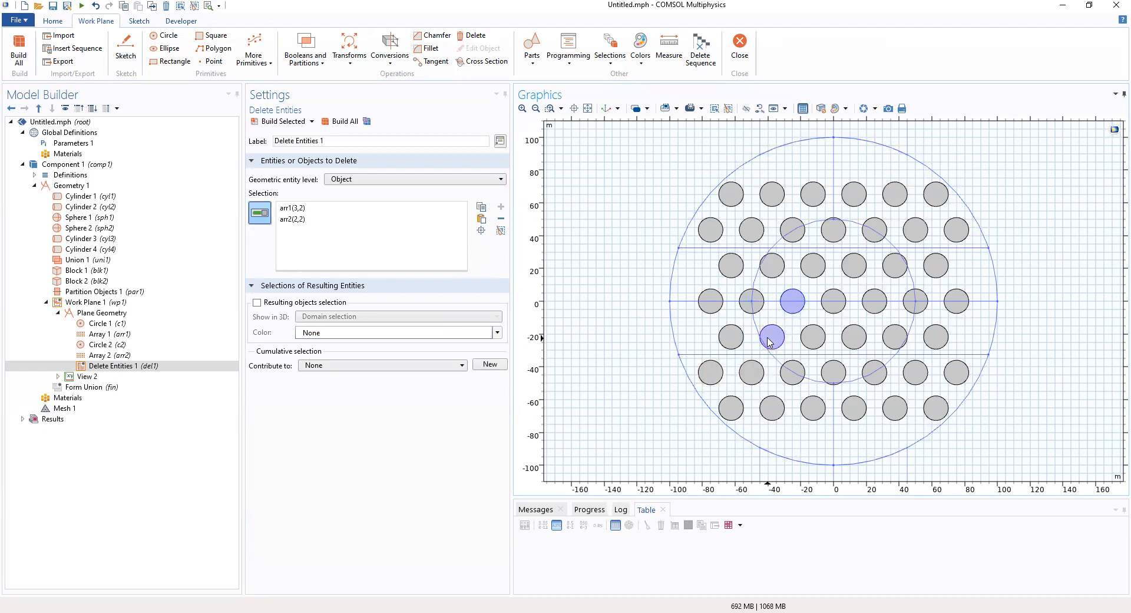
{"action": "left_click", "coordinate": [770, 341]}
{"action": "left_click", "coordinate": [836, 377]}
{"action": "left_click", "coordinate": [836, 377]}
{"action": "left_click", "coordinate": [747, 374]}
{"action": "left_click", "coordinate": [747, 374]}
{"action": "left_click", "coordinate": [909, 376]}
{"action": "left_click", "coordinate": [909, 376]}
{"action": "left_click", "coordinate": [955, 239]}
{"action": "left_click", "coordinate": [955, 239]}
- Examine the array indices of circles just above and below the central row by toggling them in the selection
{"action": "left_click", "coordinate": [858, 265]}
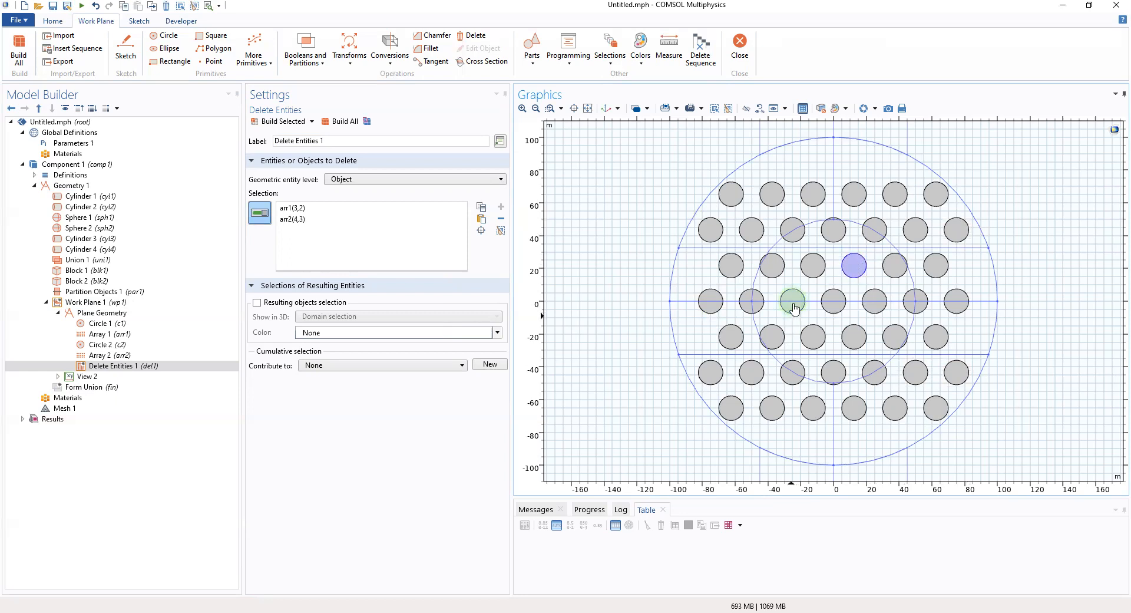
{"action": "left_click", "coordinate": [858, 270]}
{"action": "left_click", "coordinate": [862, 339]}
{"action": "left_click", "coordinate": [863, 339]}
{"action": "left_click", "coordinate": [841, 367]}
{"action": "left_click", "coordinate": [841, 367]}
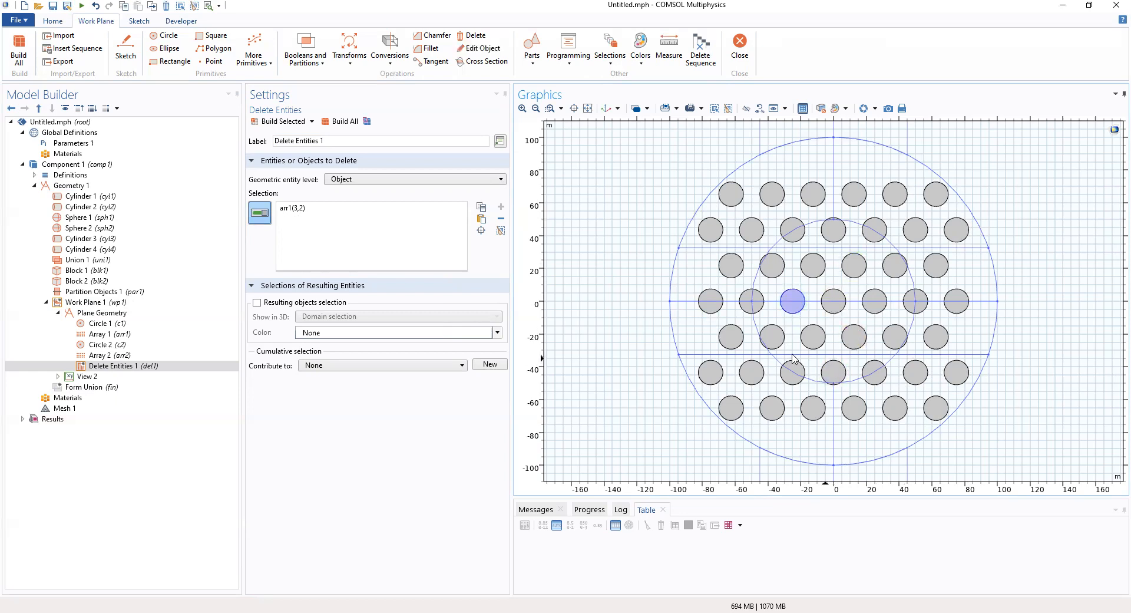
{"action": "left_click", "coordinate": [772, 340]}
{"action": "left_click", "coordinate": [772, 340]}
{"action": "left_click", "coordinate": [791, 304]}
{"action": "left_click", "coordinate": [807, 336]}
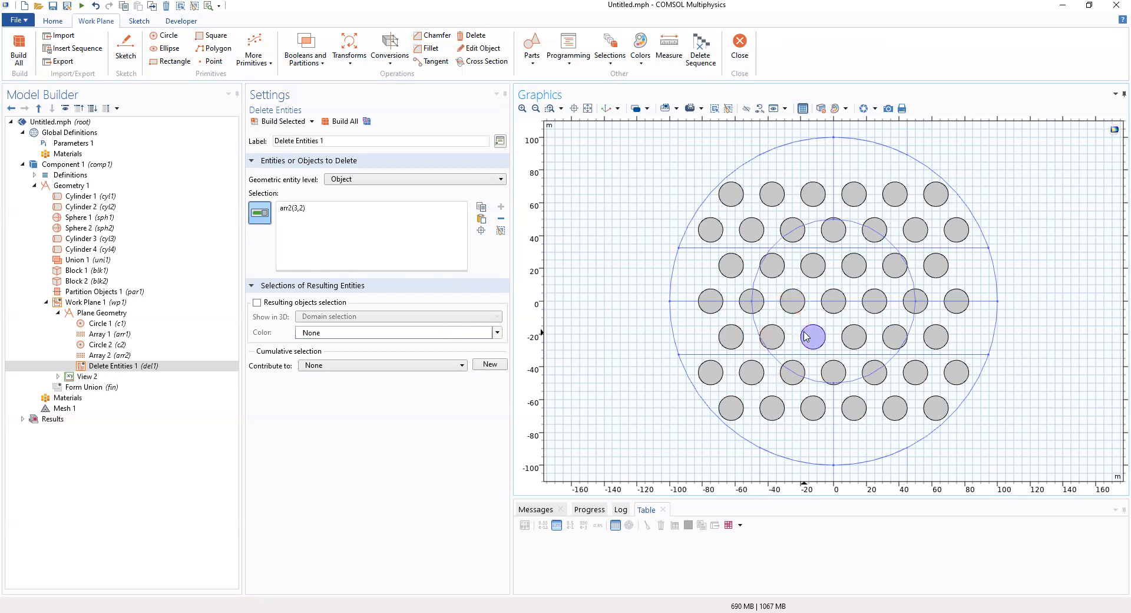
- Add the corner circle arr1(1,1) to the Delete Entities selection and remove arr2(3,2) from it
{"action": "left_click", "coordinate": [713, 306]}
{"action": "left_click", "coordinate": [713, 305]}
{"action": "left_click", "coordinate": [712, 370]}
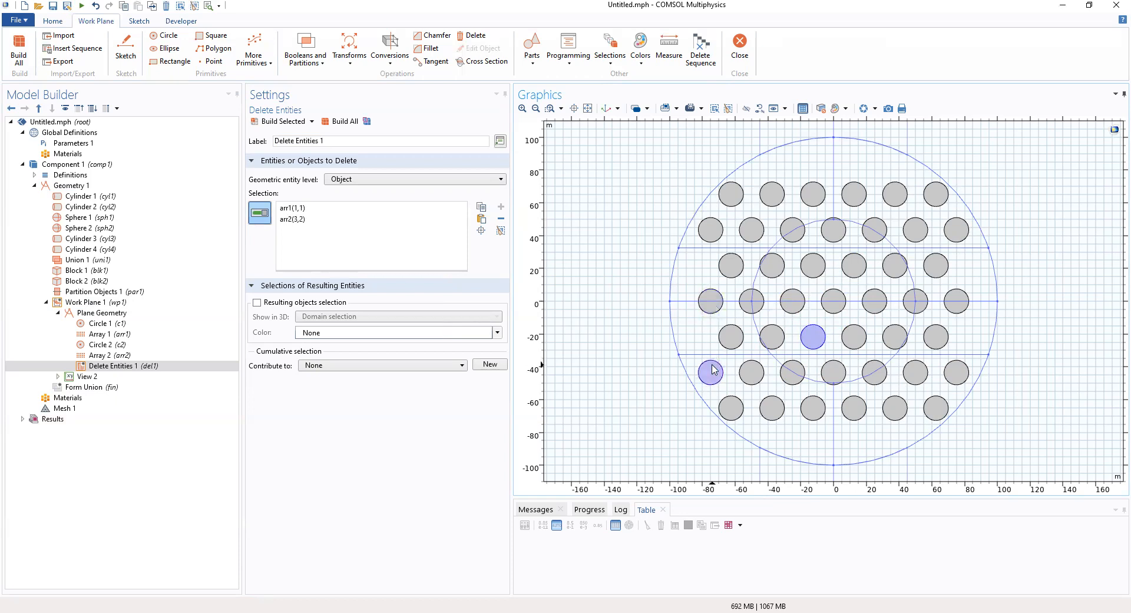
{"action": "left_click", "coordinate": [753, 376]}
{"action": "left_click", "coordinate": [753, 378]}
{"action": "left_click", "coordinate": [737, 413]}
{"action": "left_click", "coordinate": [737, 413]}
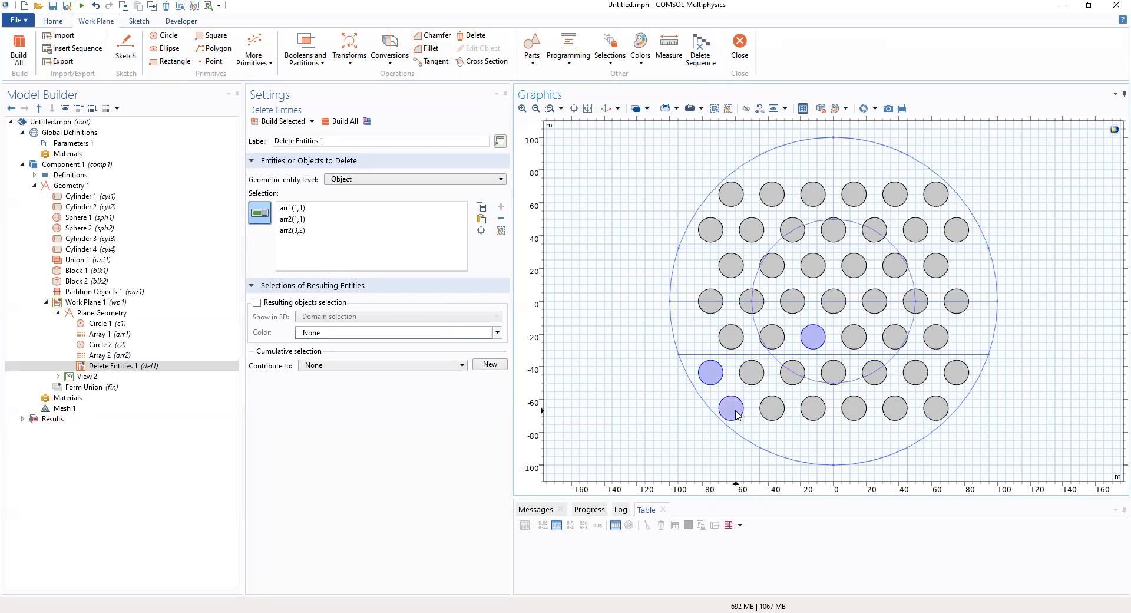
{"action": "left_click", "coordinate": [291, 219]}
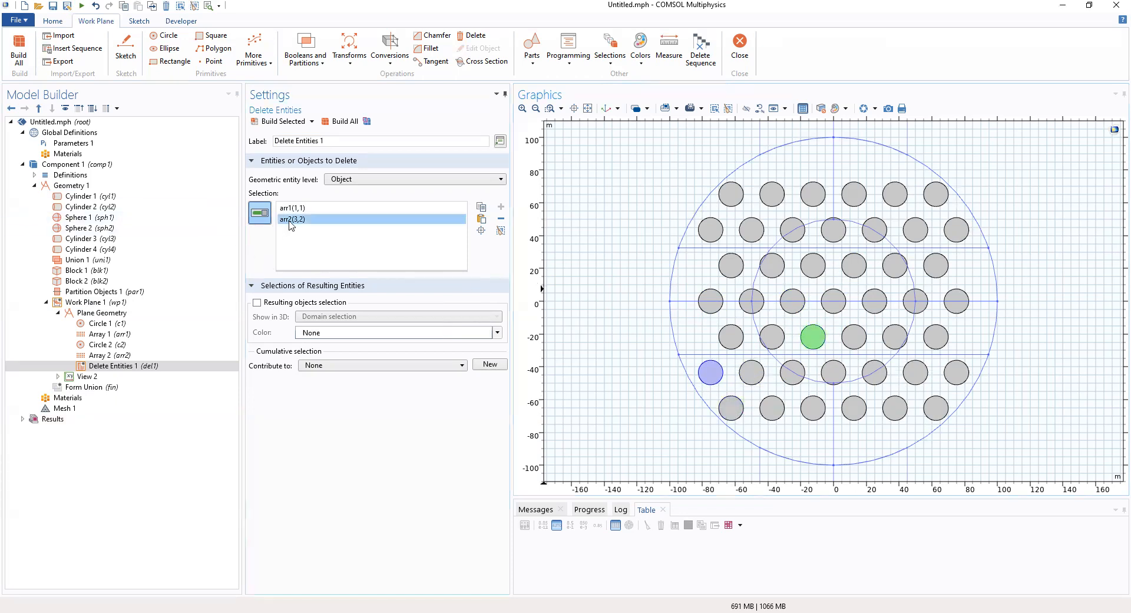
{"action": "left_click", "coordinate": [501, 219]}
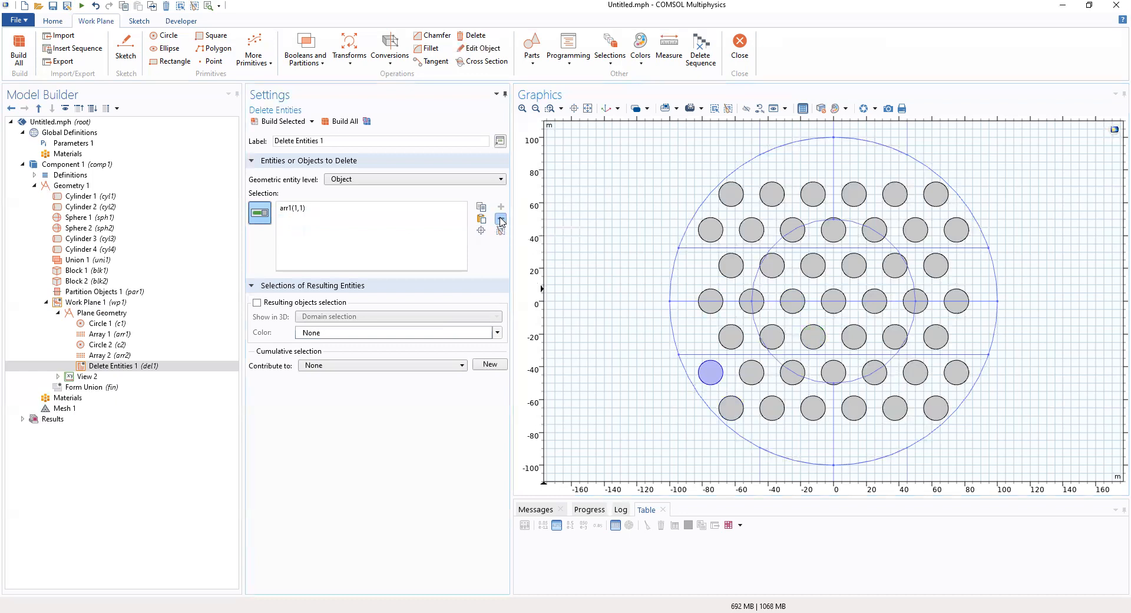
- Examine the array indices of circles in the lowest rows and along the outer columns by toggling each one
{"action": "left_click", "coordinate": [772, 415]}
{"action": "left_click", "coordinate": [772, 416]}
{"action": "left_click", "coordinate": [816, 413]}
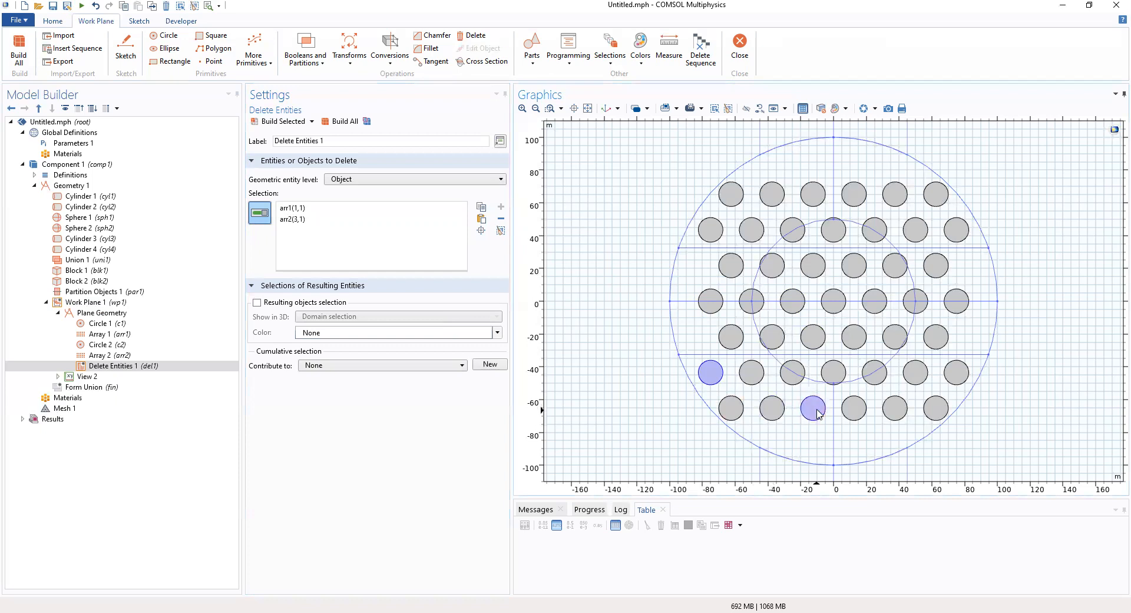
{"action": "left_click", "coordinate": [816, 412]}
{"action": "left_click", "coordinate": [755, 377]}
{"action": "left_click", "coordinate": [756, 378]}
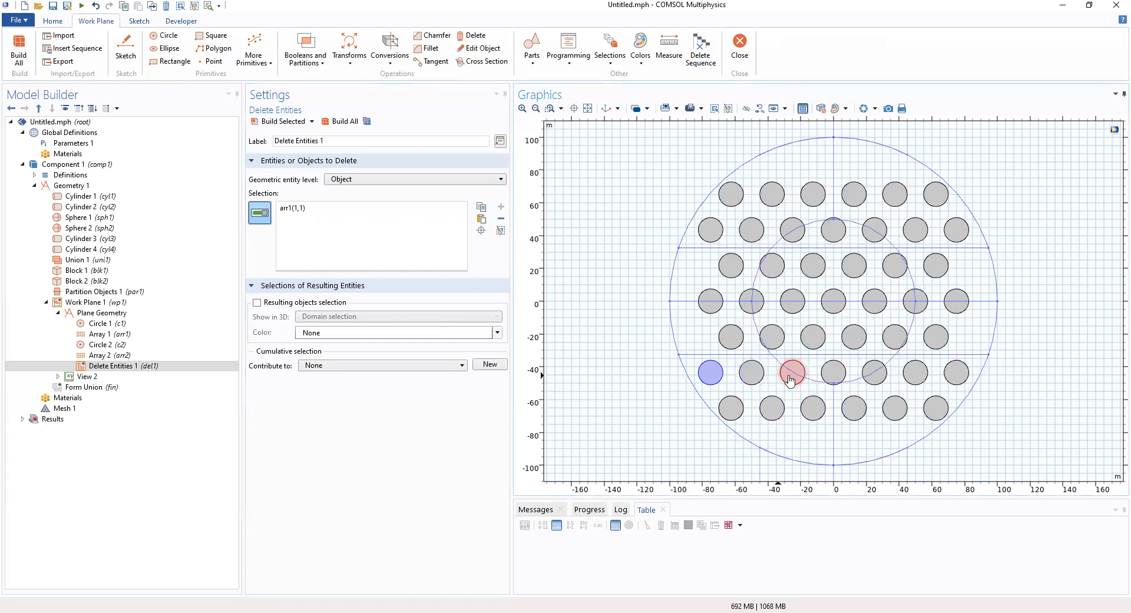
{"action": "left_click", "coordinate": [736, 342]}
{"action": "left_click", "coordinate": [736, 342]}
{"action": "left_click", "coordinate": [720, 301]}
{"action": "left_click", "coordinate": [720, 301]}
{"action": "left_click", "coordinate": [736, 265]}
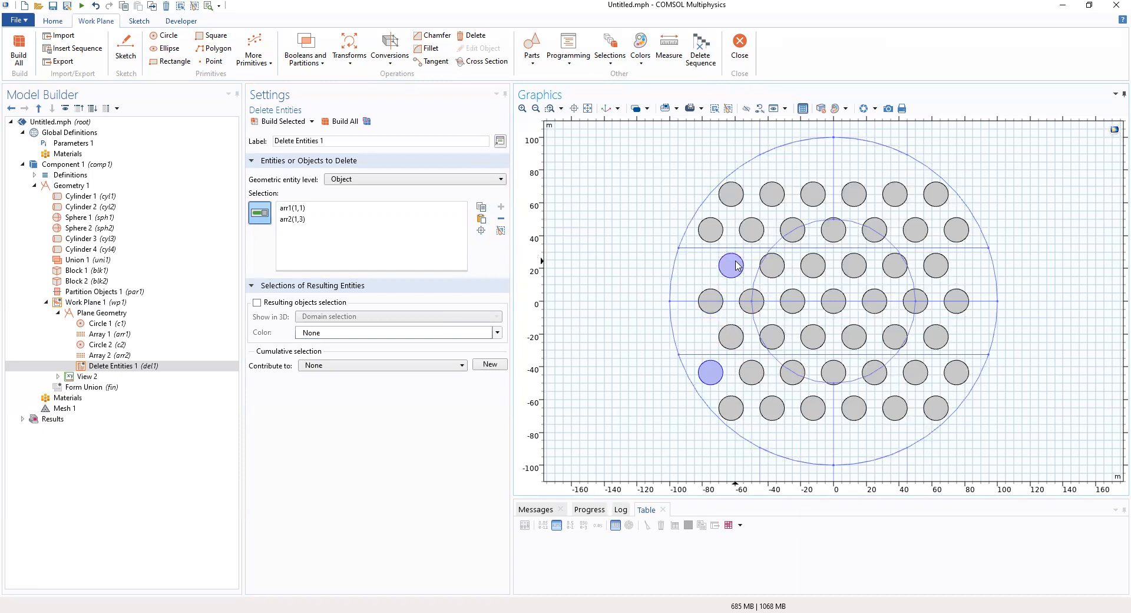
{"action": "left_click", "coordinate": [736, 265]}
{"action": "left_click", "coordinate": [937, 340]}
{"action": "left_click", "coordinate": [937, 340]}
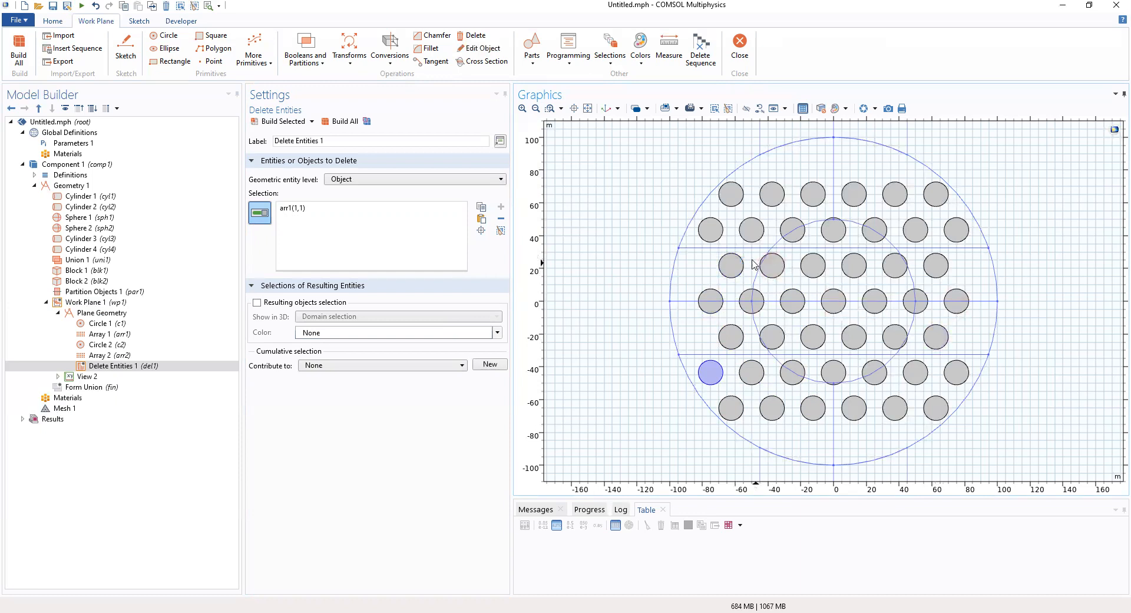
- Examine the array indices of circles across the upper rows and the central row by toggling each one
{"action": "left_click", "coordinate": [752, 239]}
{"action": "left_click", "coordinate": [753, 240]}
{"action": "left_click", "coordinate": [776, 197]}
{"action": "left_click", "coordinate": [775, 196]}
{"action": "left_click", "coordinate": [815, 197]}
{"action": "left_click", "coordinate": [815, 197]}
{"action": "left_click", "coordinate": [846, 202]}
{"action": "left_click", "coordinate": [847, 202]}
{"action": "left_click", "coordinate": [900, 203]}
{"action": "left_click", "coordinate": [900, 203]}
{"action": "left_click", "coordinate": [882, 233]}
{"action": "left_click", "coordinate": [882, 232]}
{"action": "left_click", "coordinate": [837, 226]}
{"action": "left_click", "coordinate": [836, 223]}
{"action": "left_click", "coordinate": [796, 226]}
{"action": "left_click", "coordinate": [796, 230]}
{"action": "left_click", "coordinate": [775, 267]}
{"action": "left_click", "coordinate": [775, 267]}
{"action": "left_click", "coordinate": [790, 305]}
{"action": "left_click", "coordinate": [790, 304]}
{"action": "left_click", "coordinate": [833, 302]}
{"action": "left_click", "coordinate": [834, 302]}
{"action": "left_click", "coordinate": [872, 305]}
{"action": "left_click", "coordinate": [877, 303]}
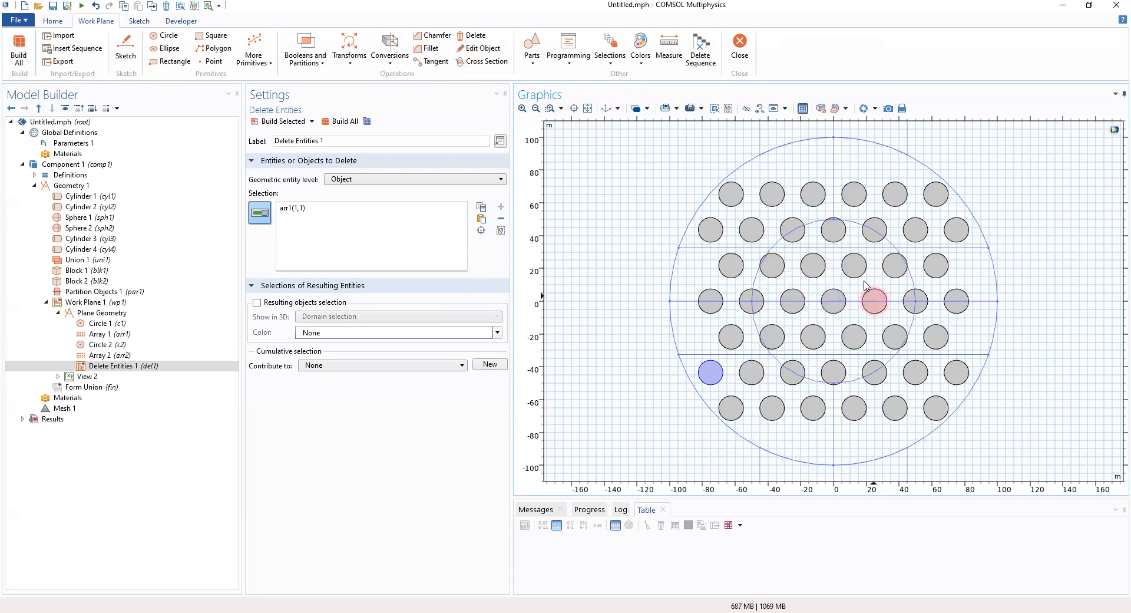
- Examine the array indices of circles just above the center and in the second-lowest row by toggling each one
{"action": "left_click", "coordinate": [853, 264]}
{"action": "left_click", "coordinate": [854, 265]}
{"action": "left_click", "coordinate": [814, 267]}
{"action": "left_click", "coordinate": [815, 268]}
{"action": "left_click", "coordinate": [779, 268]}
{"action": "left_click", "coordinate": [779, 269]}
{"action": "left_click", "coordinate": [801, 368]}
{"action": "left_click", "coordinate": [802, 368]}
{"action": "left_click", "coordinate": [836, 373]}
{"action": "left_click", "coordinate": [835, 374]}
{"action": "left_click", "coordinate": [877, 375]}
{"action": "left_click", "coordinate": [877, 375]}
- Try adding arr1(6,1) and arr2(6,1) to the deletion selection, then deselect both circles
{"action": "left_click", "coordinate": [916, 374]}
{"action": "left_click", "coordinate": [954, 379]}
{"action": "left_click", "coordinate": [956, 378]}
{"action": "left_click", "coordinate": [931, 410]}
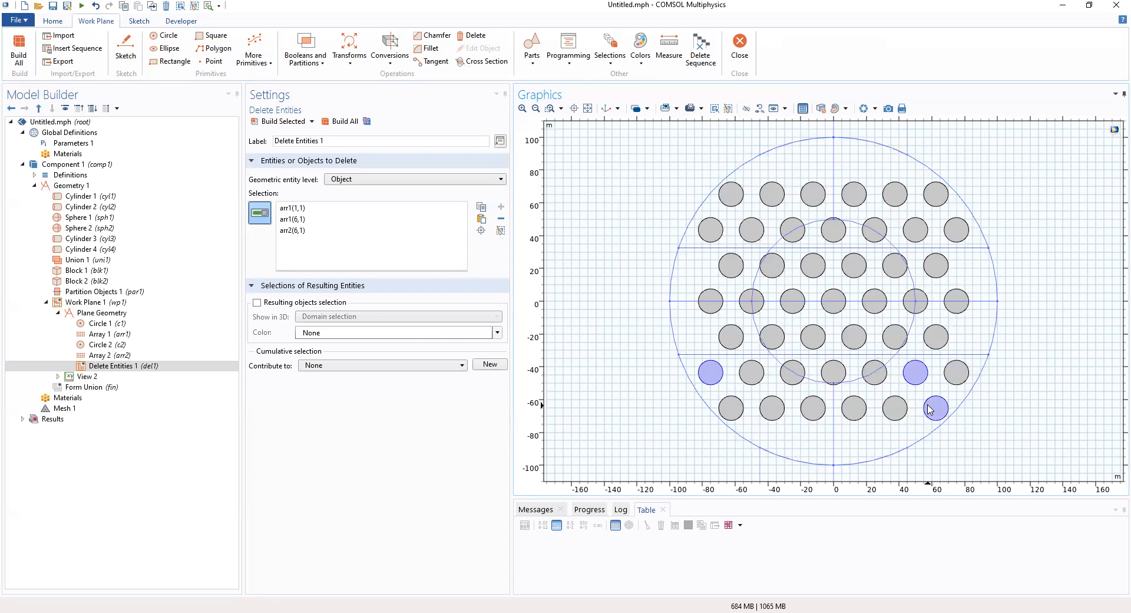
{"action": "left_click", "coordinate": [916, 375]}
{"action": "left_click", "coordinate": [934, 409]}
- Add the two end circles of the lowest row, arr2(1,1) and arr2(6,1), to the deletion selection
{"action": "left_click", "coordinate": [730, 412]}
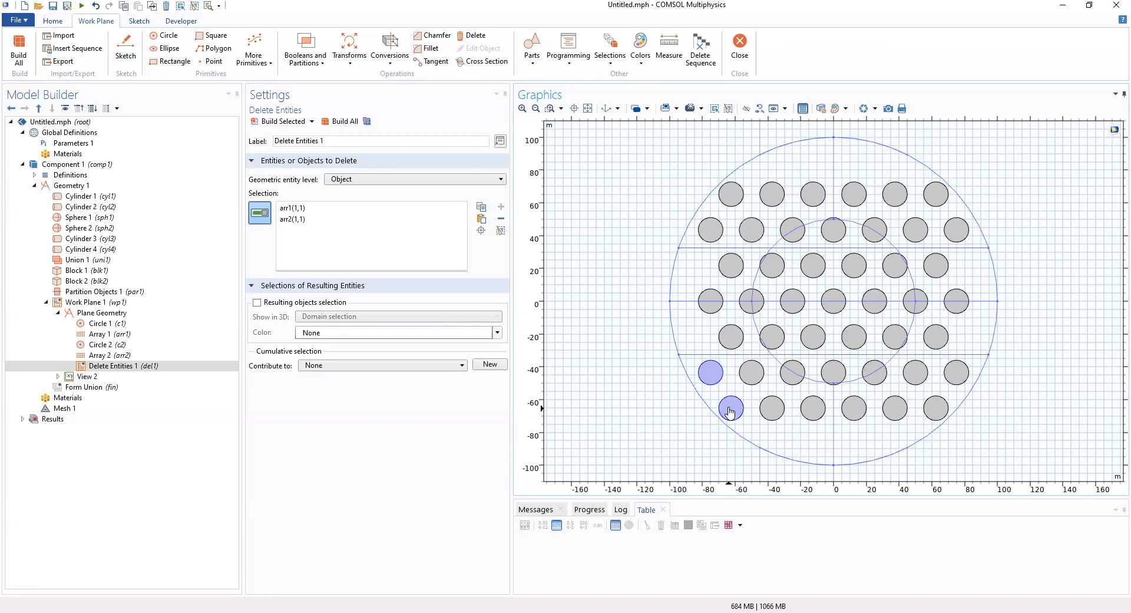
{"action": "left_click", "coordinate": [774, 413]}
{"action": "left_click", "coordinate": [774, 414]}
{"action": "left_click", "coordinate": [811, 414]}
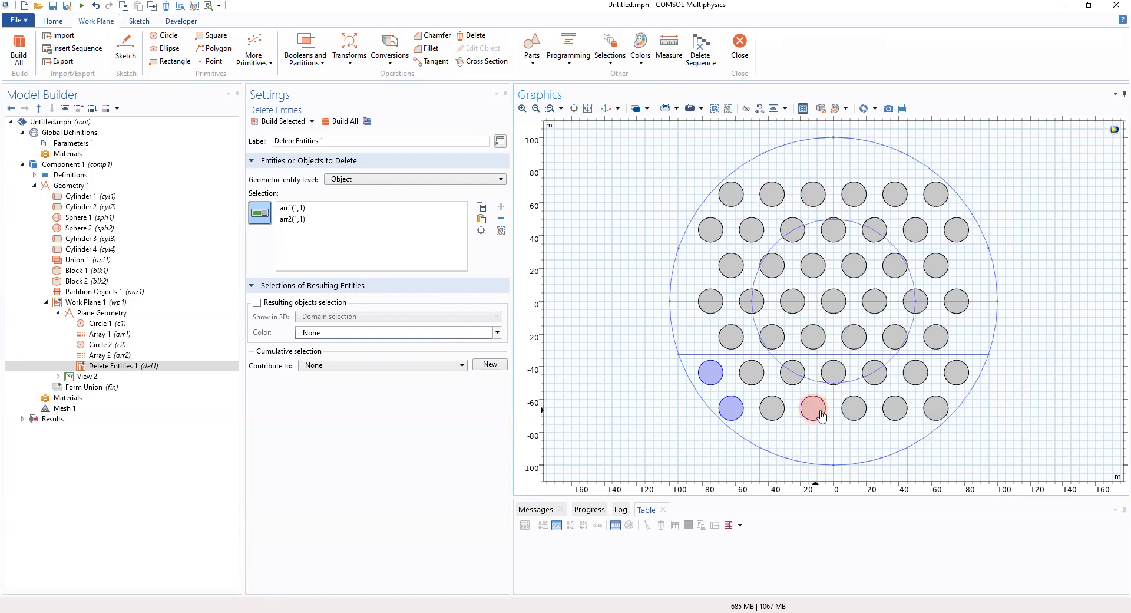
{"action": "left_click", "coordinate": [856, 411]}
{"action": "left_click", "coordinate": [857, 411]}
{"action": "left_click", "coordinate": [890, 414]}
{"action": "left_click", "coordinate": [889, 415]}
{"action": "left_click", "coordinate": [943, 412]}
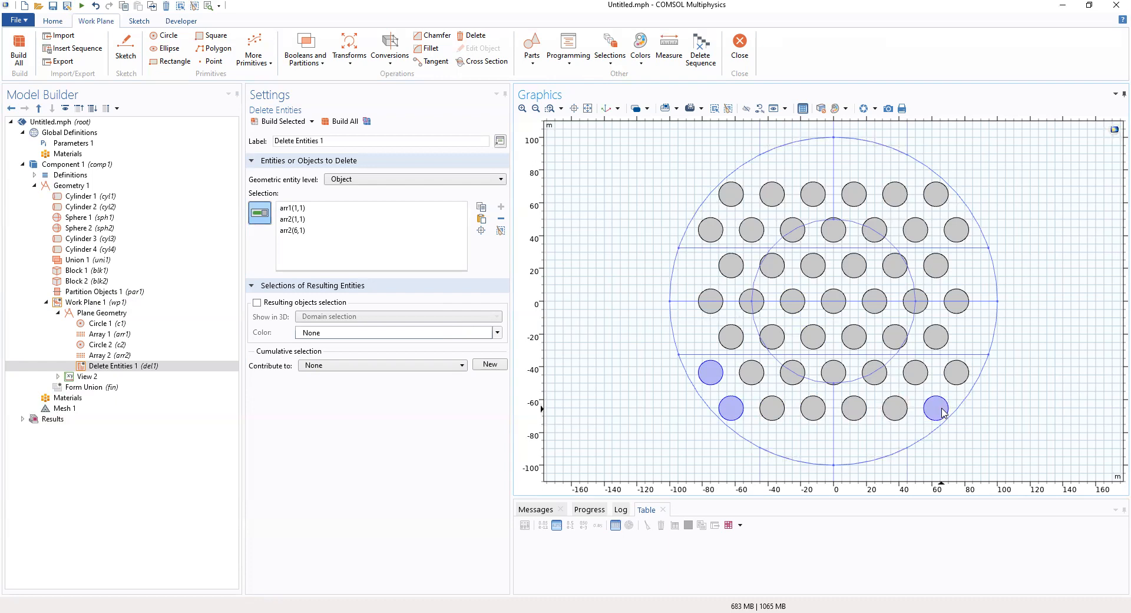
- Add the end circle of the second-lowest row, arr1(7,1), to the deletion selection, leaving its neighbor arr1(6,1) unselected
{"action": "left_click", "coordinate": [958, 374]}
{"action": "left_click", "coordinate": [957, 375]}
{"action": "left_click", "coordinate": [957, 375]}
{"action": "left_click", "coordinate": [957, 375]}
{"action": "left_click", "coordinate": [950, 377]}
{"action": "left_click", "coordinate": [949, 377]}
{"action": "left_click", "coordinate": [950, 377]}
{"action": "left_click", "coordinate": [950, 378]}
{"action": "left_click", "coordinate": [950, 377]}
{"action": "left_click", "coordinate": [950, 376]}
{"action": "left_click", "coordinate": [923, 372]}
{"action": "left_click", "coordinate": [923, 373]}
{"action": "left_click", "coordinate": [949, 375]}
{"action": "left_click", "coordinate": [915, 375]}
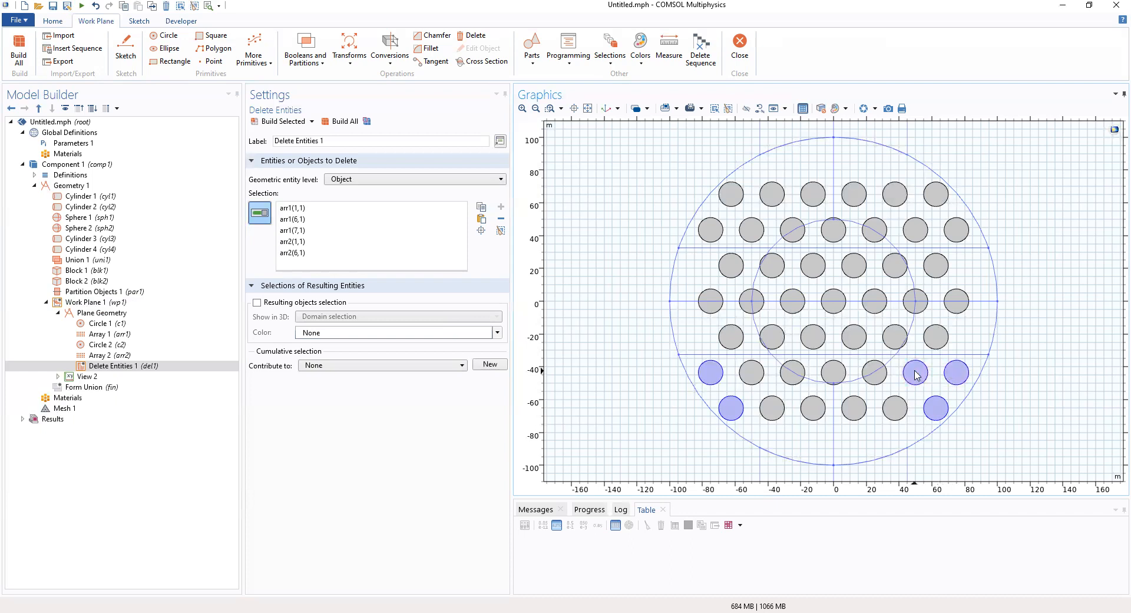
{"action": "left_click", "coordinate": [918, 375]}
- Examine the array indices of the inner circles in the second-lowest row by toggling each one's selection
{"action": "left_click", "coordinate": [883, 377]}
{"action": "left_click", "coordinate": [884, 377]}
{"action": "left_click", "coordinate": [841, 378]}
{"action": "left_click", "coordinate": [842, 379]}
{"action": "left_click", "coordinate": [799, 378]}
{"action": "left_click", "coordinate": [800, 379]}
{"action": "left_click", "coordinate": [799, 378]}
{"action": "left_click", "coordinate": [799, 378]}
{"action": "left_click", "coordinate": [759, 375]}
{"action": "left_click", "coordinate": [759, 377]}
- Examine the array indices of the arr2 circles in the row just below the center by toggling each one
{"action": "left_click", "coordinate": [737, 342]}
{"action": "left_click", "coordinate": [736, 342]}
{"action": "left_click", "coordinate": [773, 340]}
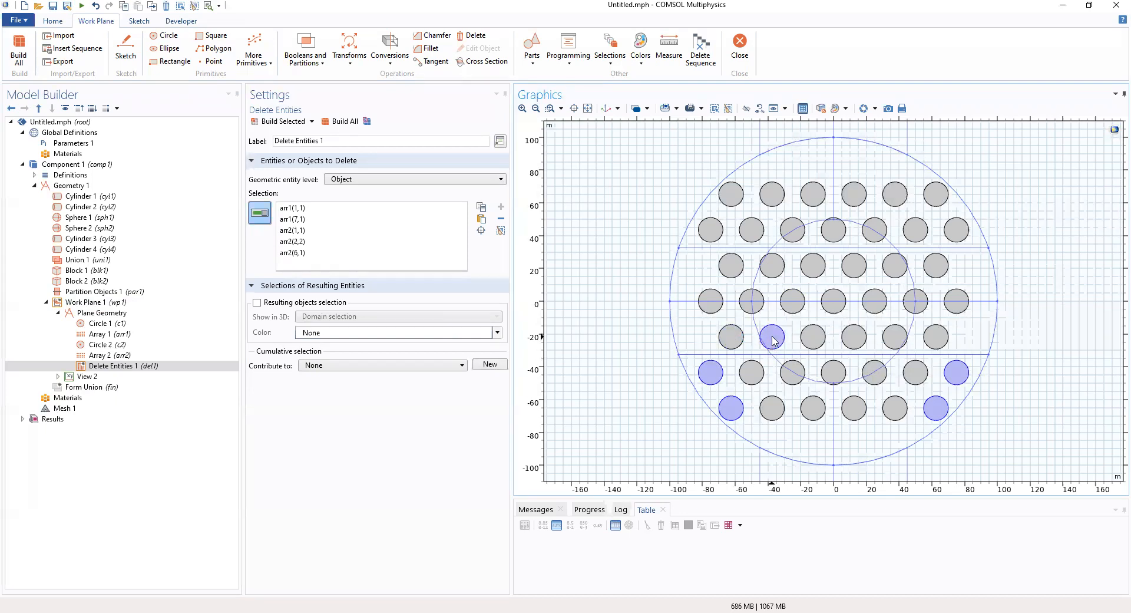
{"action": "left_click", "coordinate": [773, 340]}
{"action": "left_click", "coordinate": [807, 340]}
{"action": "left_click", "coordinate": [807, 340]}
{"action": "left_click", "coordinate": [857, 342]}
{"action": "left_click", "coordinate": [859, 344]}
{"action": "left_click", "coordinate": [891, 345]}
{"action": "left_click", "coordinate": [889, 347]}
{"action": "left_click", "coordinate": [890, 344]}
{"action": "left_click", "coordinate": [893, 343]}
{"action": "left_click", "coordinate": [936, 342]}
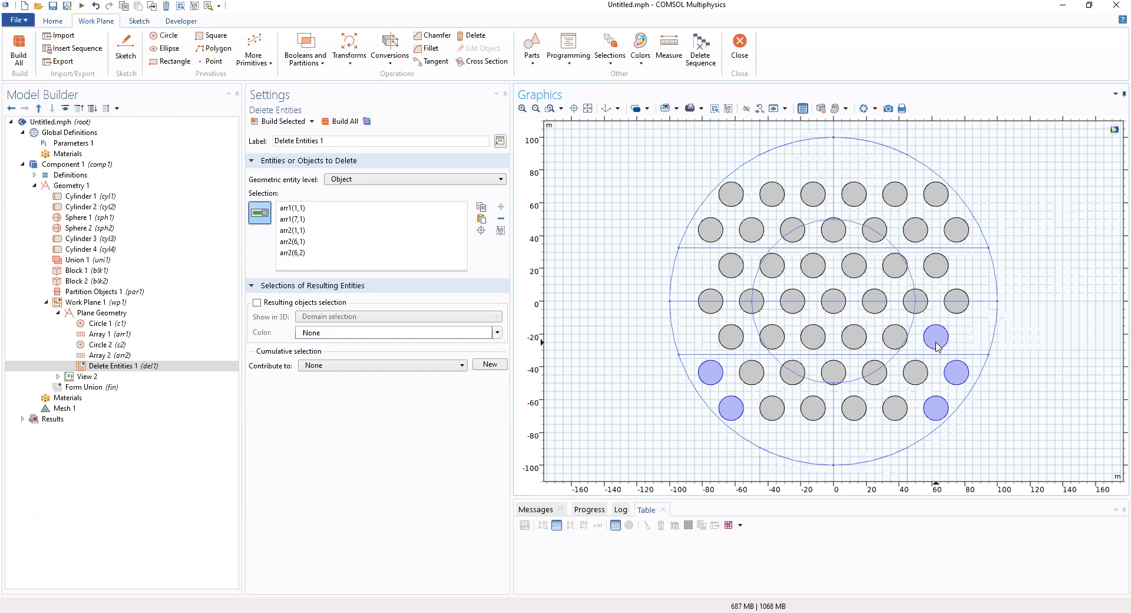
{"action": "left_click", "coordinate": [936, 342]}
- Examine the array indices of the arr1 circles along the middle row by toggling each one's selection
{"action": "left_click", "coordinate": [956, 310]}
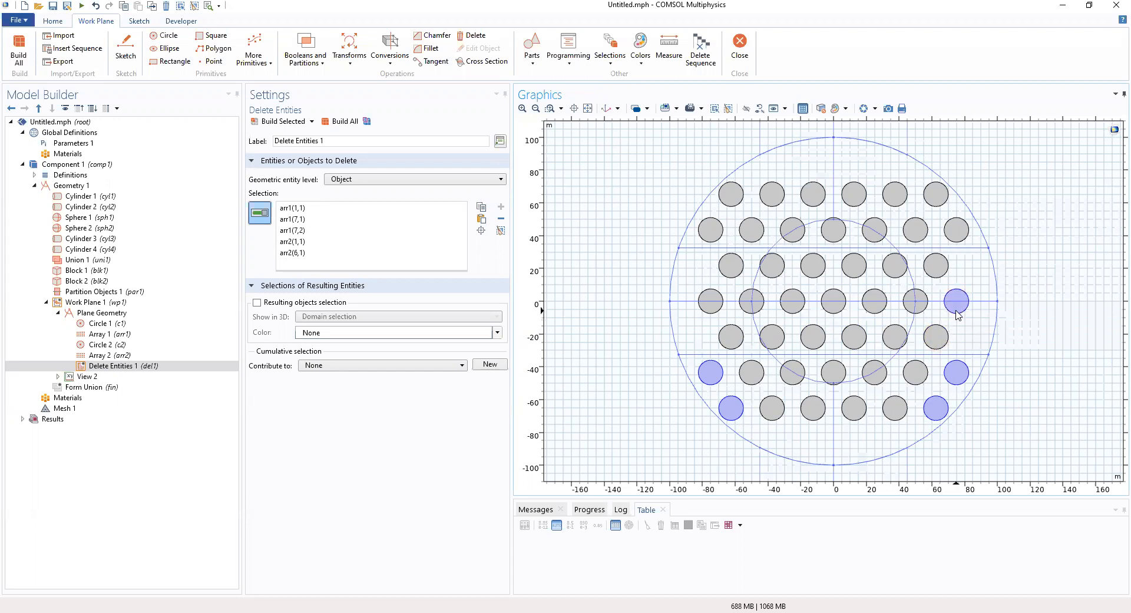
{"action": "left_click", "coordinate": [956, 310]}
{"action": "left_click", "coordinate": [925, 313]}
{"action": "left_click", "coordinate": [925, 312]}
{"action": "left_click", "coordinate": [884, 308]}
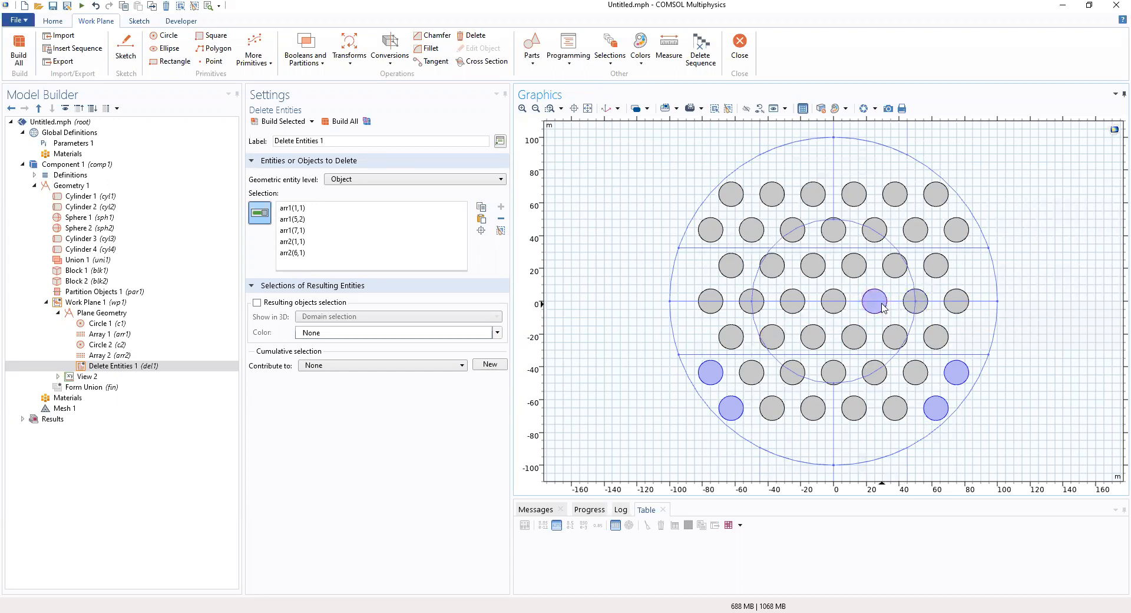
{"action": "left_click", "coordinate": [884, 307]}
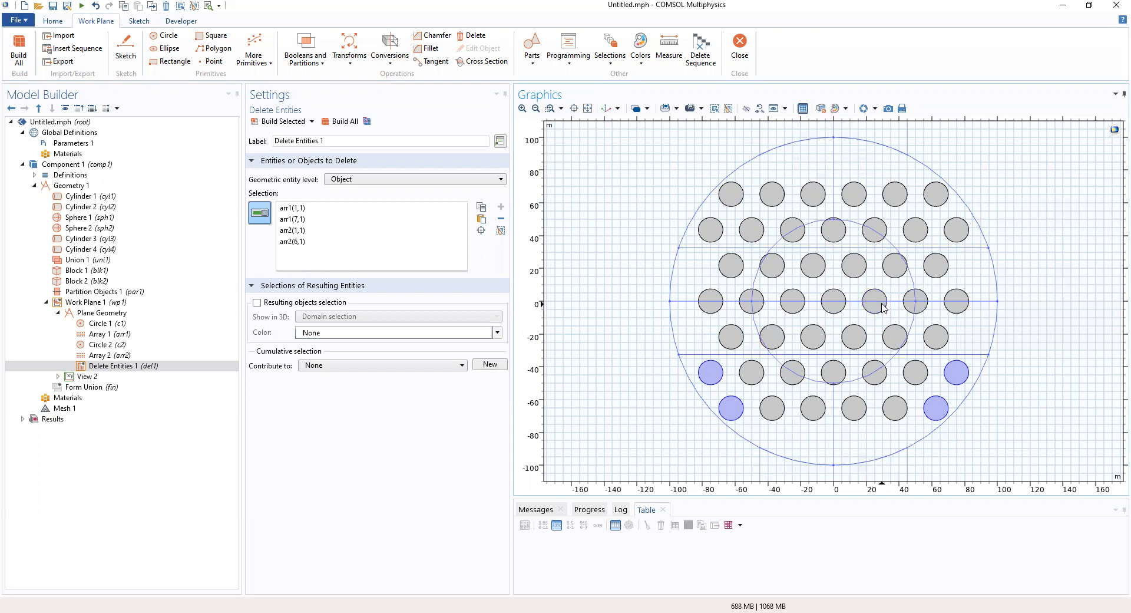
{"action": "left_click", "coordinate": [842, 309]}
{"action": "left_click", "coordinate": [843, 308]}
{"action": "left_click", "coordinate": [795, 307]}
{"action": "left_click", "coordinate": [795, 307]}
{"action": "left_click", "coordinate": [748, 305]}
{"action": "left_click", "coordinate": [748, 305]}
{"action": "left_click", "coordinate": [720, 304]}
{"action": "left_click", "coordinate": [722, 303]}
- Examine the array indices of the arr2 circles in the row just above the center by toggling them
{"action": "left_click", "coordinate": [731, 276]}
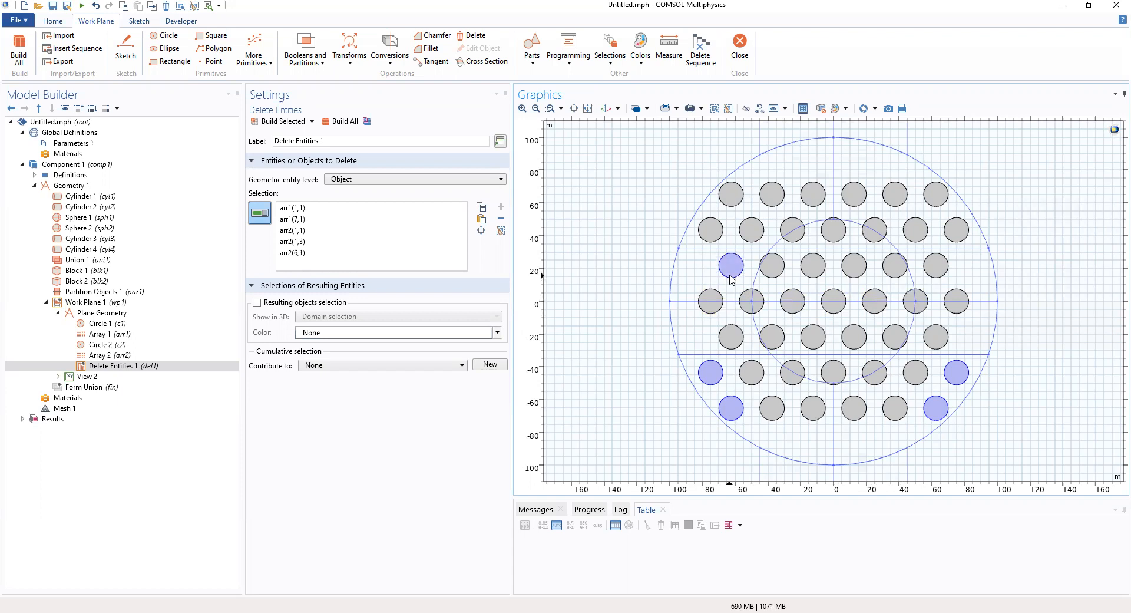
{"action": "left_click", "coordinate": [731, 274]}
{"action": "left_click", "coordinate": [770, 269]}
{"action": "left_click", "coordinate": [770, 269]}
{"action": "left_click", "coordinate": [807, 269]}
{"action": "left_click", "coordinate": [807, 269]}
{"action": "left_click", "coordinate": [846, 273]}
{"action": "left_click", "coordinate": [844, 270]}
{"action": "left_click", "coordinate": [887, 271]}
{"action": "left_click", "coordinate": [888, 274]}
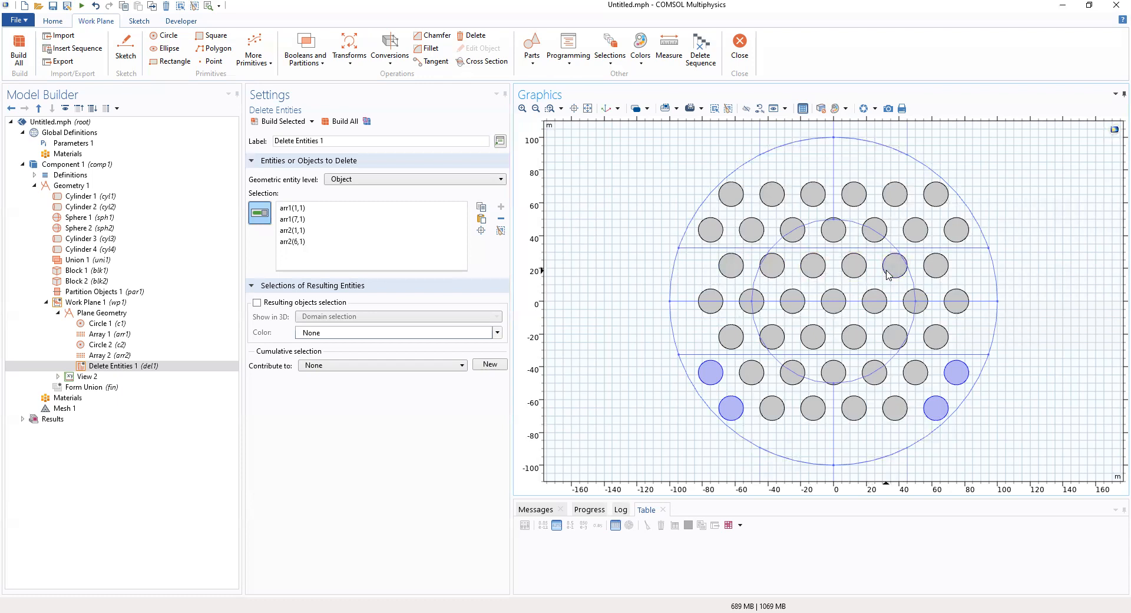
- Add the second-highest row's end circle arr1(1,3) and the top row's end circles arr2(1,4) and arr2(6,4) to the deletion selection
{"action": "left_click", "coordinate": [713, 232]}
{"action": "left_click", "coordinate": [734, 204]}
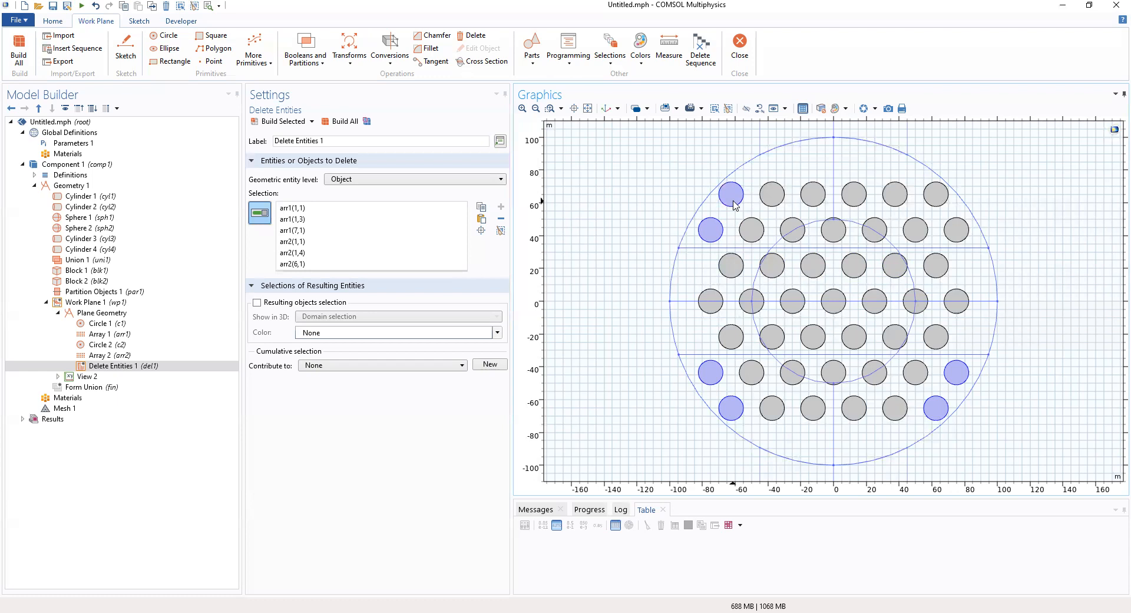
{"action": "left_click", "coordinate": [930, 204]}
{"action": "left_click", "coordinate": [462, 265]}
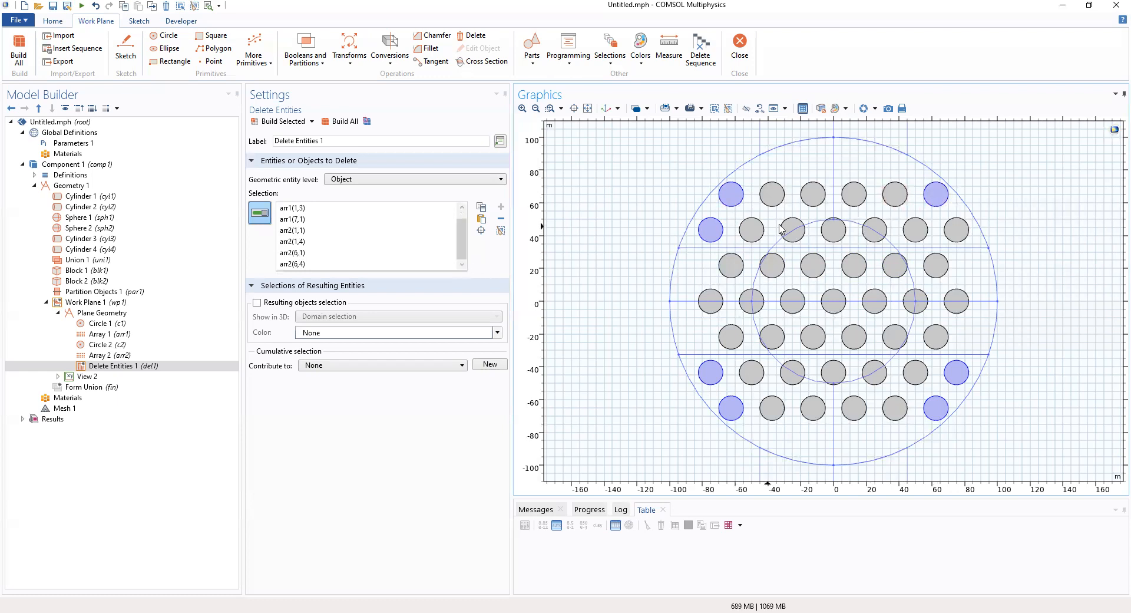
{"action": "left_click", "coordinate": [933, 200]}
{"action": "left_click", "coordinate": [933, 200]}
{"action": "left_click", "coordinate": [462, 265]}
- Add the remaining end circle of the second-highest row, arr1(7,3), to the deletion selection
{"action": "left_click", "coordinate": [956, 232]}
{"action": "left_click", "coordinate": [465, 258]}
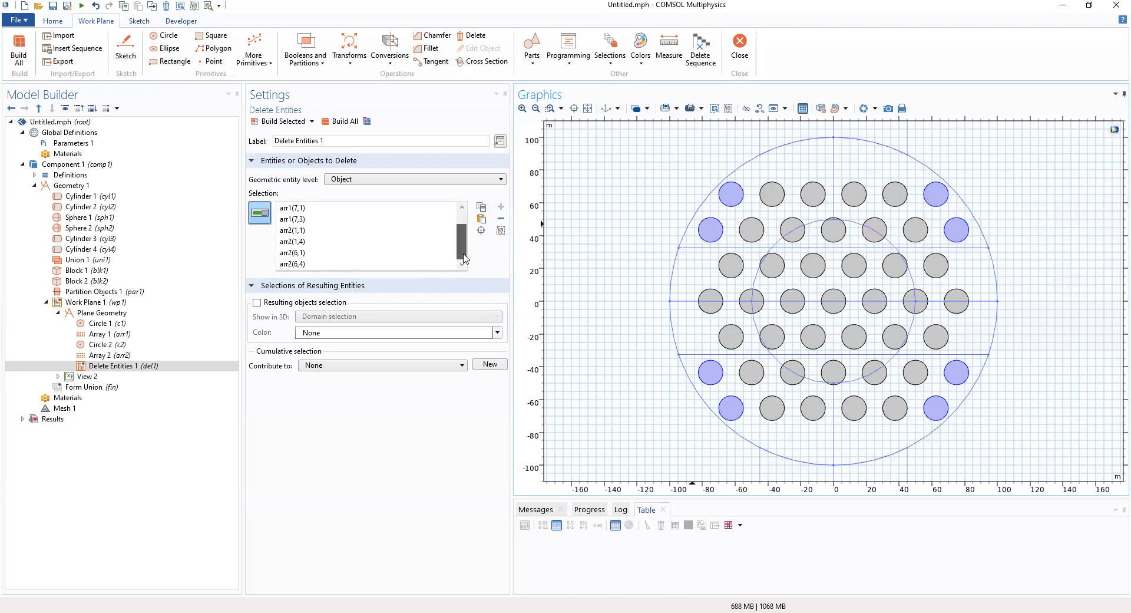
{"action": "left_click", "coordinate": [957, 231]}
{"action": "left_click", "coordinate": [957, 231]}
{"action": "left_click", "coordinate": [957, 231]}
{"action": "left_click", "coordinate": [957, 231]}
- Check the deletion list by highlighting the entries arr2(6,4) and arr2(6,1) on the work plane
{"action": "scroll", "coordinate": [463, 227], "scroll_direction": "up", "scroll_amount": 1}
{"action": "left_click_drag", "start_coordinate": [464, 236], "coordinate": [463, 242]}
{"action": "left_click_drag", "start_coordinate": [463, 238], "coordinate": [463, 245]}
{"action": "left_click", "coordinate": [296, 265]}
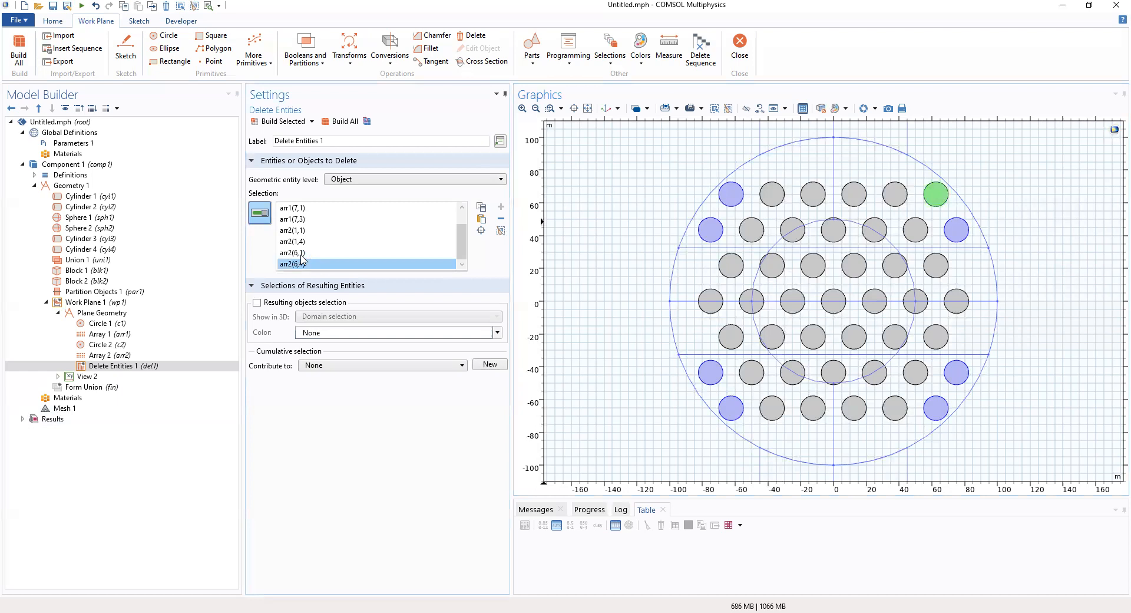
{"action": "left_click", "coordinate": [297, 253]}
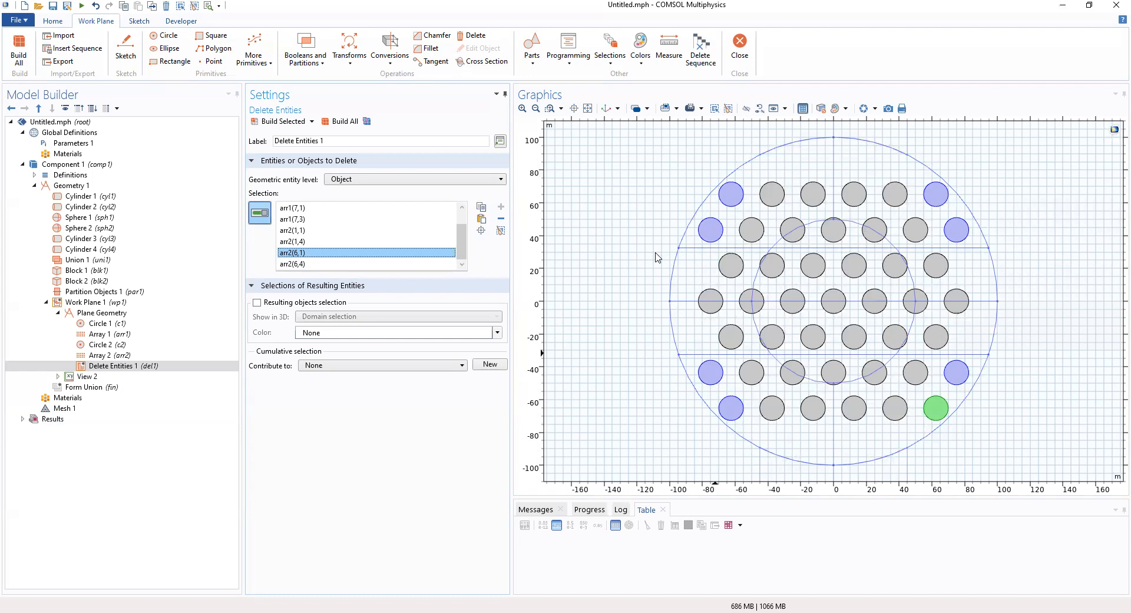
- Add an Extrude of Work Plane 1 to the 3D geometry with a distance of 500 m
{"action": "left_click", "coordinate": [76, 187]}
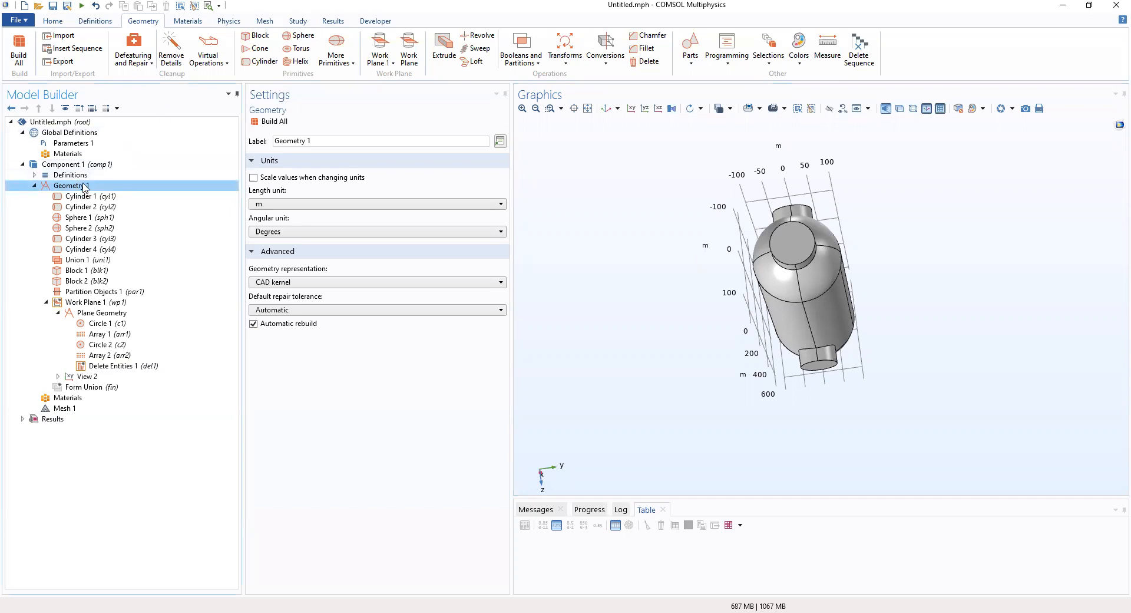
{"action": "right_click", "coordinate": [84, 186]}
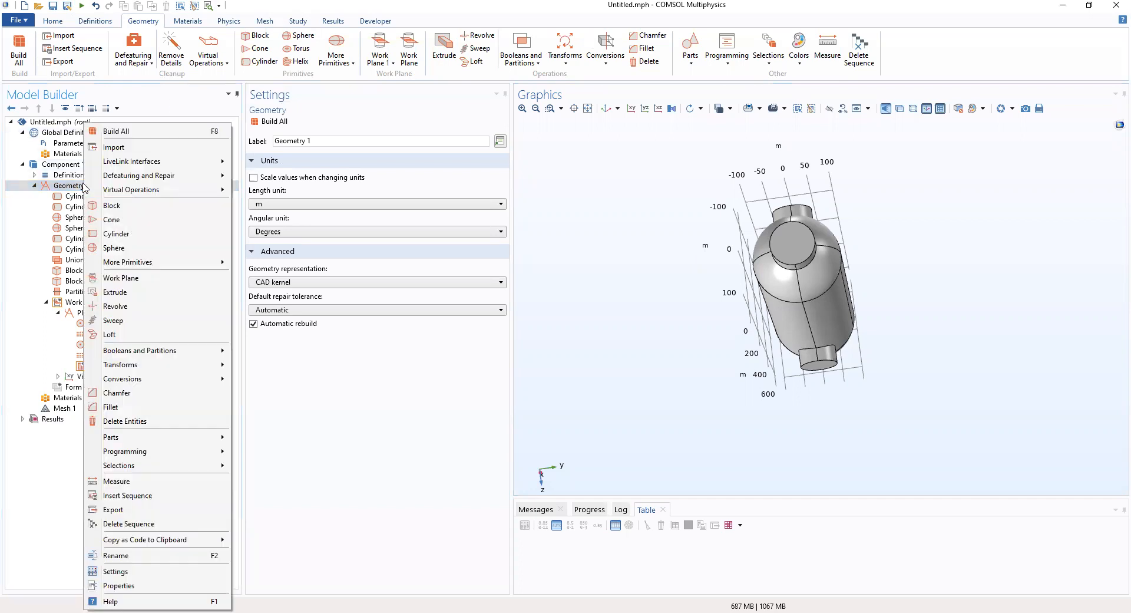
{"action": "left_click", "coordinate": [116, 292]}
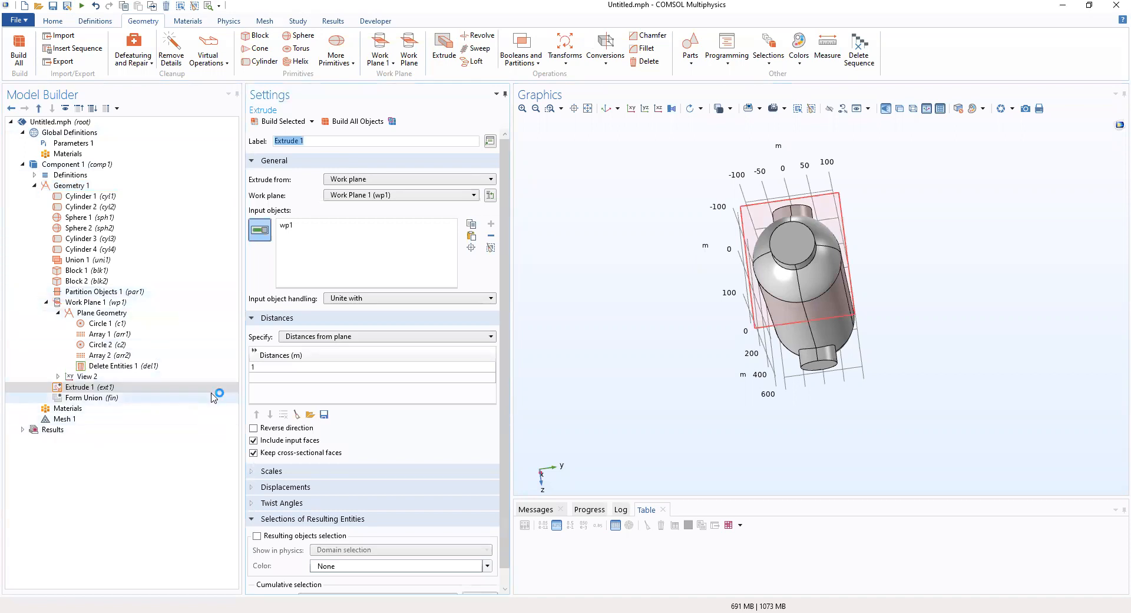
{"action": "left_click", "coordinate": [261, 368]}
{"action": "left_click", "coordinate": [262, 368]}
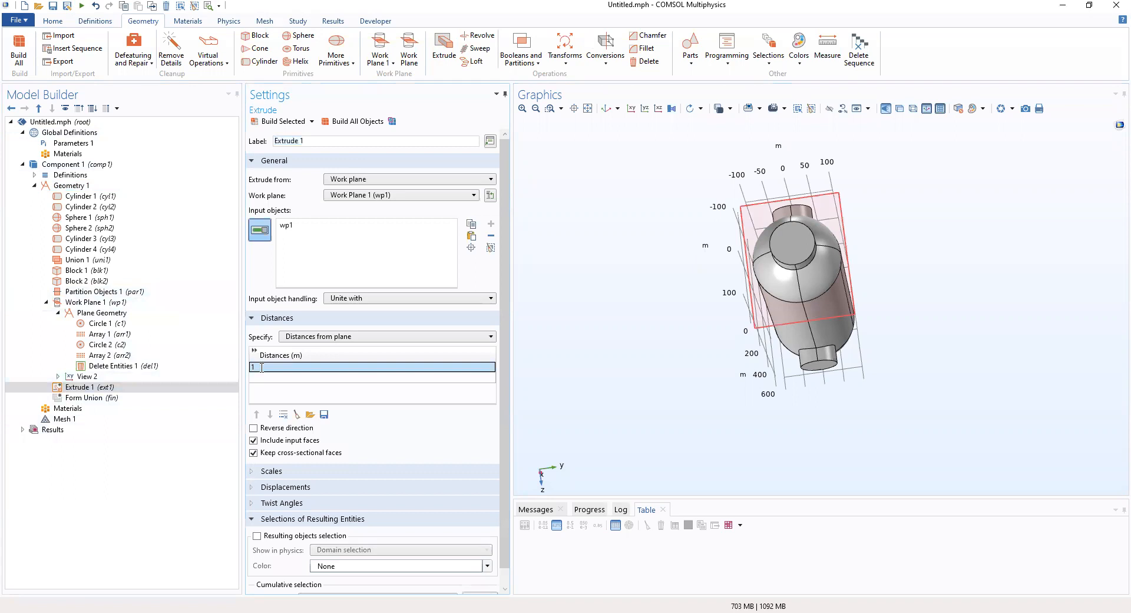
{"action": "type", "text": "500"}
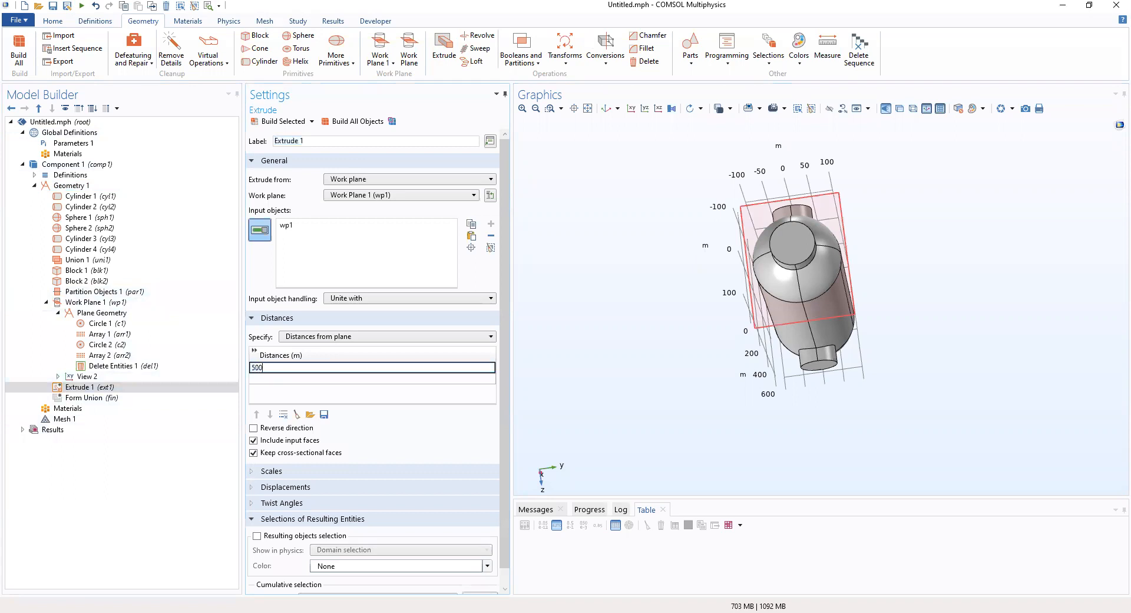
{"action": "left_click", "coordinate": [279, 401]}
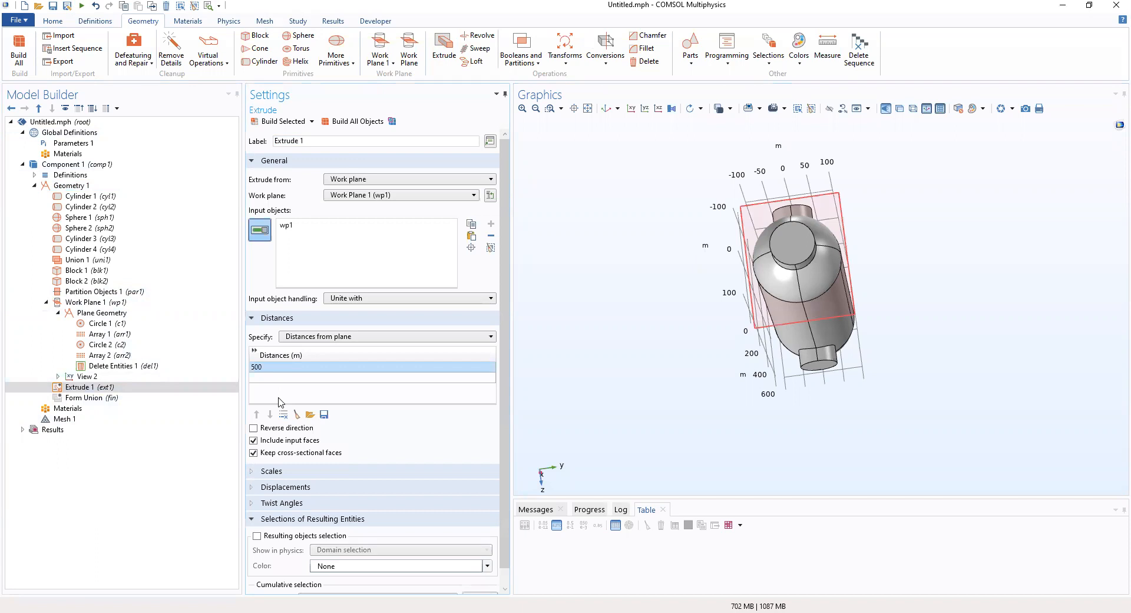
- Add a third block to the geometry with a depth of 150 m and a height of 400 m
{"action": "left_click", "coordinate": [71, 186]}
{"action": "right_click", "coordinate": [71, 186]}
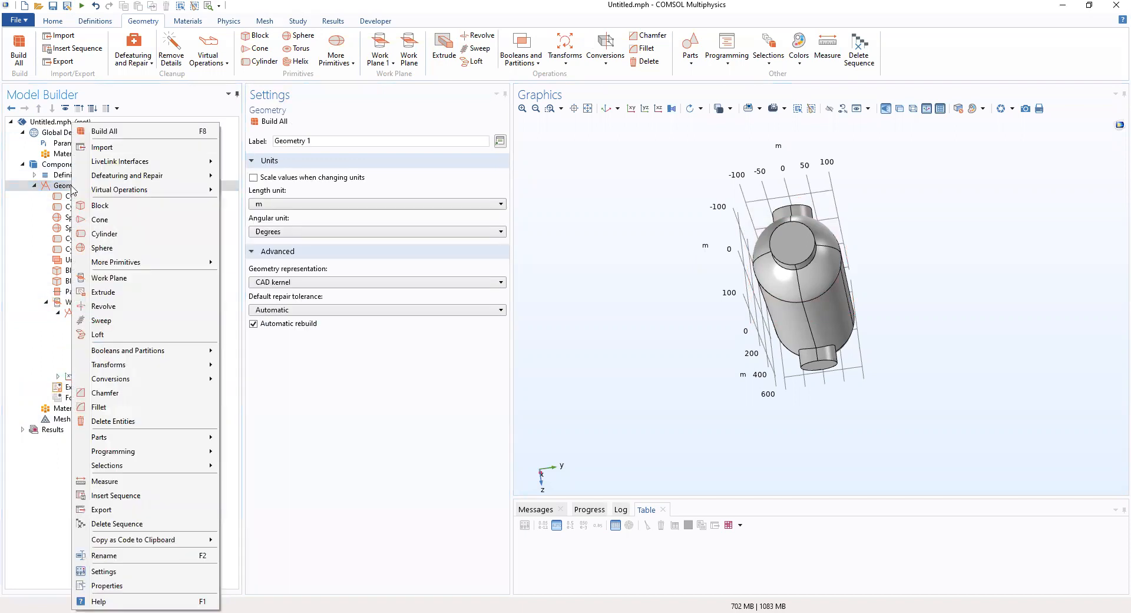
{"action": "left_click", "coordinate": [100, 209]}
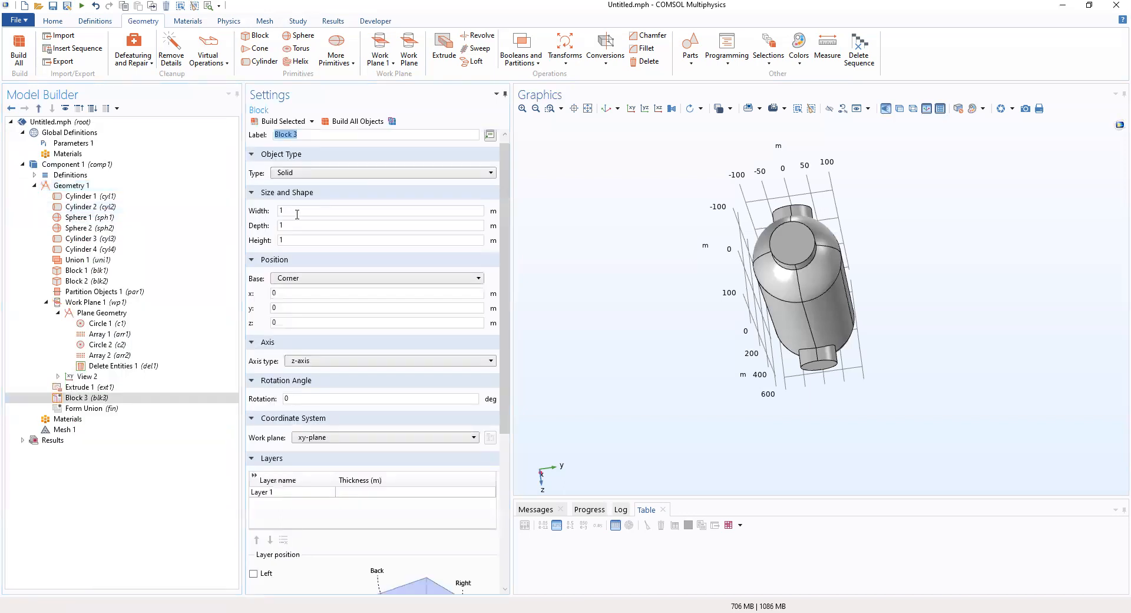
{"action": "left_click", "coordinate": [296, 211]}
{"action": "double_click", "coordinate": [280, 225]}
{"action": "type", "text": "150"}
{"action": "double_click", "coordinate": [284, 239]}
{"action": "type", "text": "400"}
- Position the corner of Block 3 at x -200, y -150 and z -200 m
{"action": "double_click", "coordinate": [297, 293]}
{"action": "type", "text": "-200"}
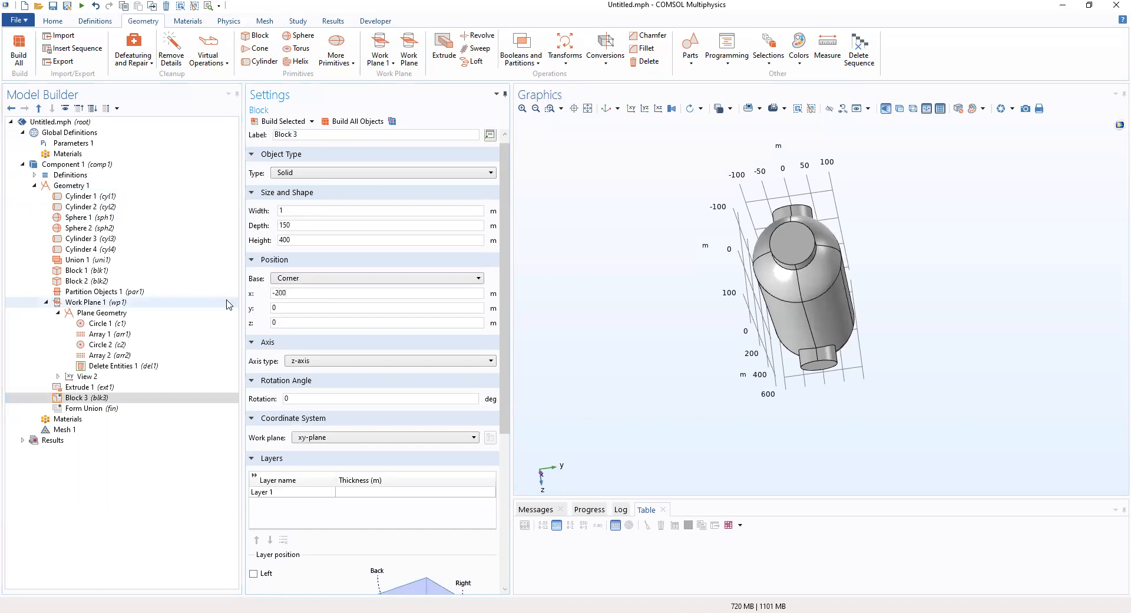
{"action": "key", "text": "Tab"}
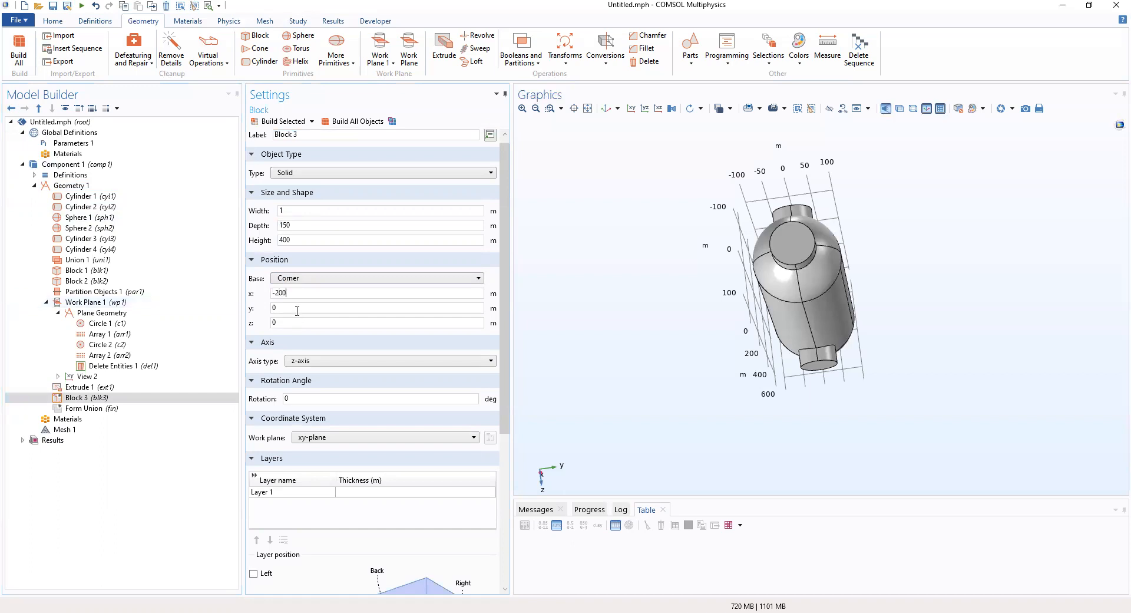
{"action": "type", "text": "-150"}
{"action": "key", "text": "Tab"}
{"action": "type", "text": "-200"}
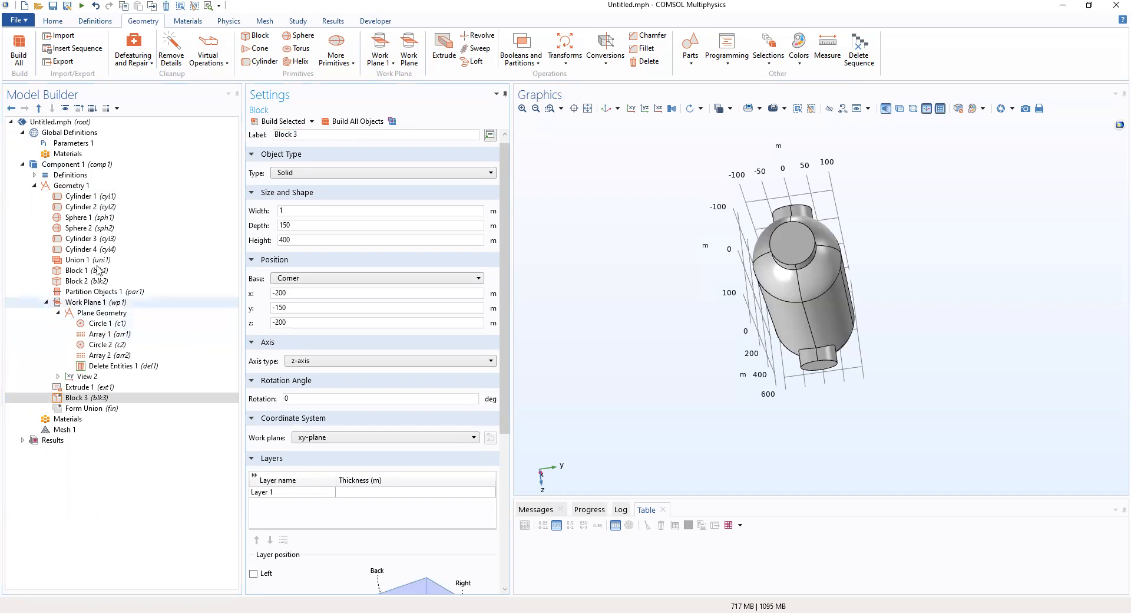
- Create a Difference operation and set the partitioned vessel, par1, as its object to add
{"action": "right_click", "coordinate": [82, 185]}
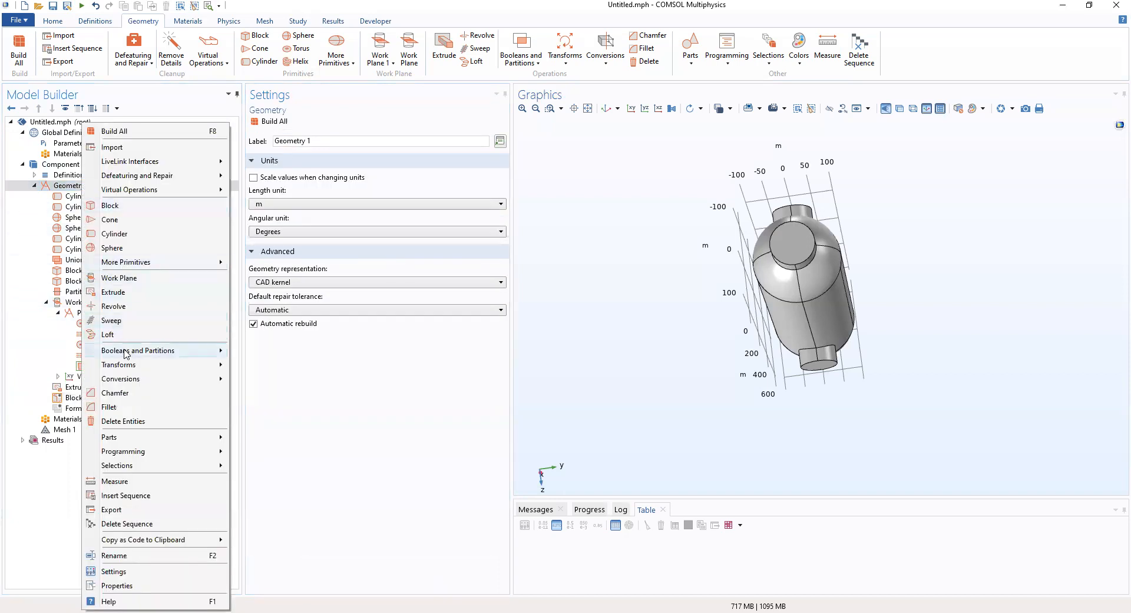
{"action": "mouse_move", "coordinate": [177, 351]}
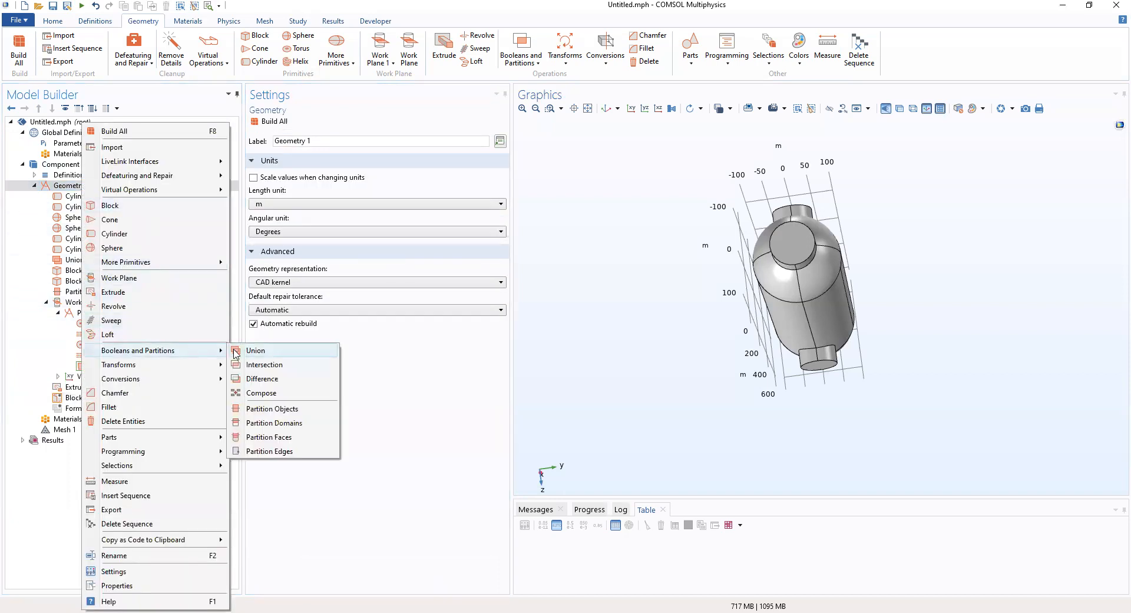
{"action": "left_click", "coordinate": [259, 380]}
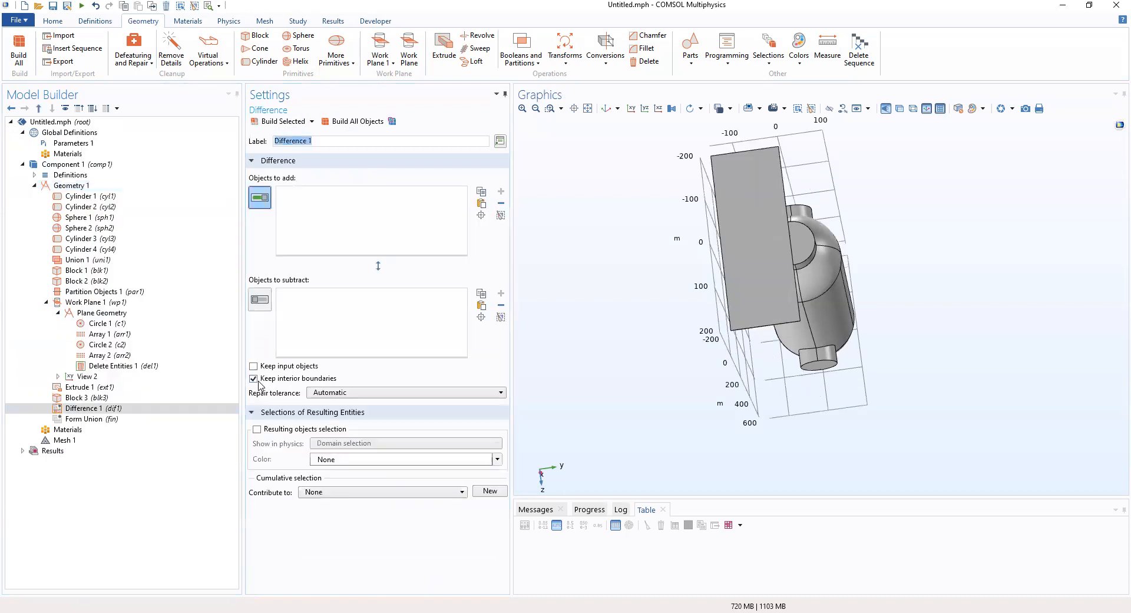
{"action": "left_click", "coordinate": [738, 237]}
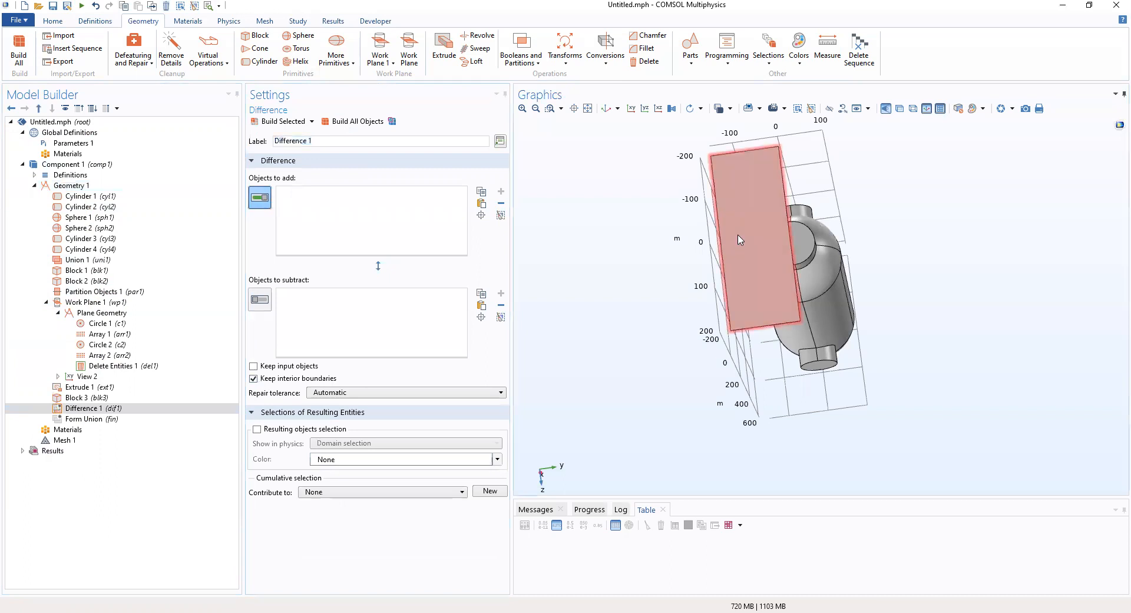
{"action": "left_click", "coordinate": [773, 238]}
{"action": "left_click", "coordinate": [816, 266]}
{"action": "left_click", "coordinate": [817, 267]}
{"action": "left_click_drag", "start_coordinate": [851, 264], "coordinate": [881, 298]}
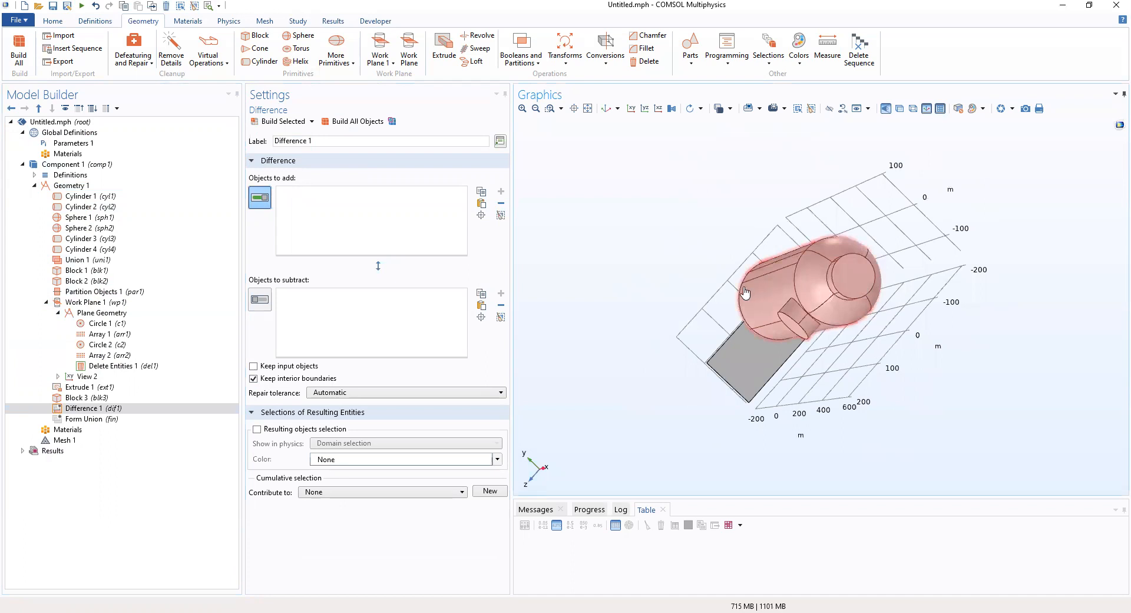
{"action": "left_click_drag", "start_coordinate": [742, 293], "coordinate": [762, 273]}
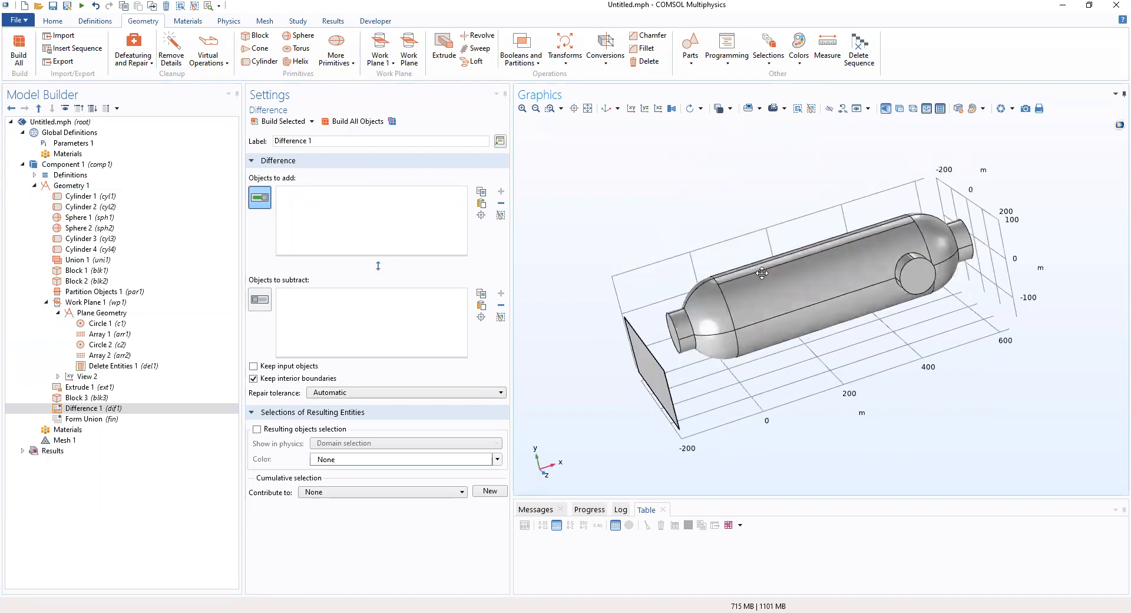
{"action": "left_click", "coordinate": [781, 321]}
{"action": "left_click", "coordinate": [665, 388]}
{"action": "left_click", "coordinate": [666, 388]}
- Try including the thin plate blk3 among the Difference's objects to add
{"action": "left_click_drag", "start_coordinate": [808, 336], "coordinate": [624, 271]}
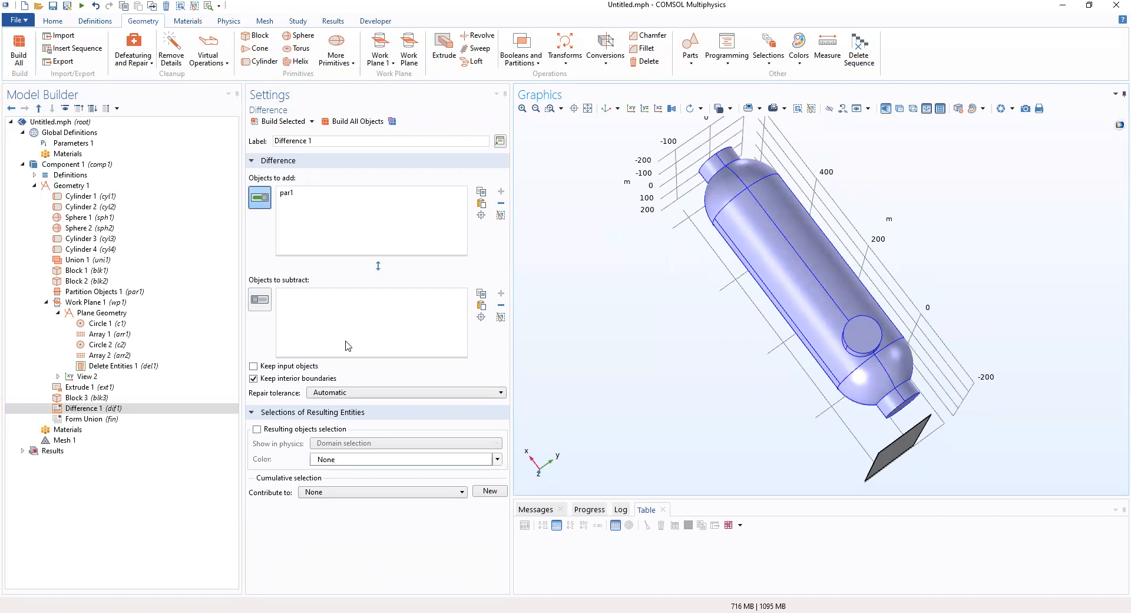
{"action": "left_click_drag", "start_coordinate": [721, 351], "coordinate": [685, 419]}
{"action": "left_click", "coordinate": [688, 421]}
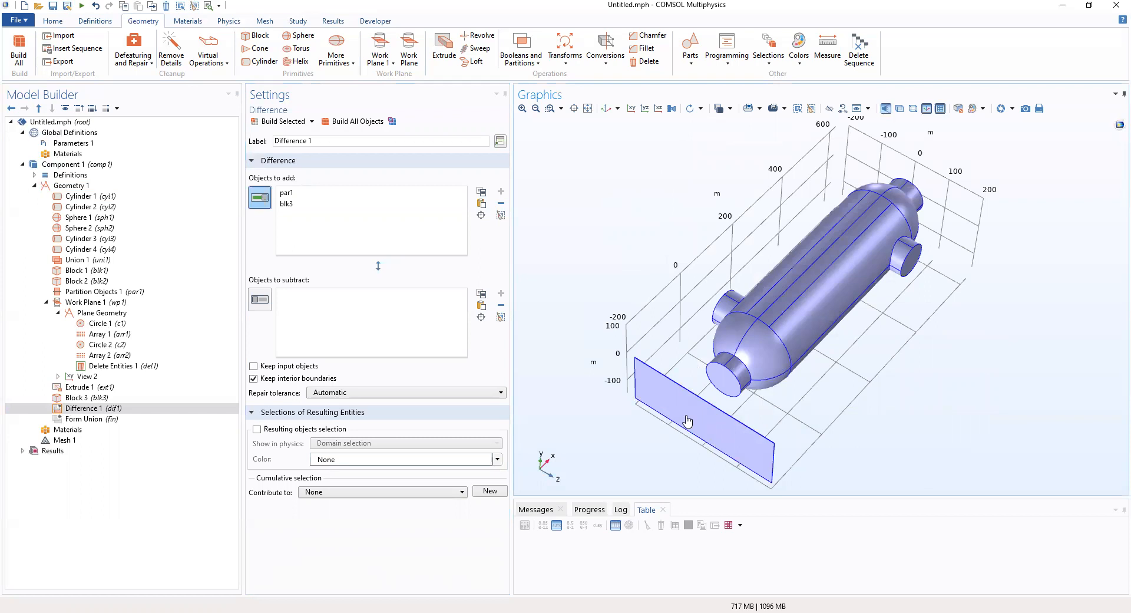
{"action": "left_click_drag", "start_coordinate": [688, 421], "coordinate": [738, 379]}
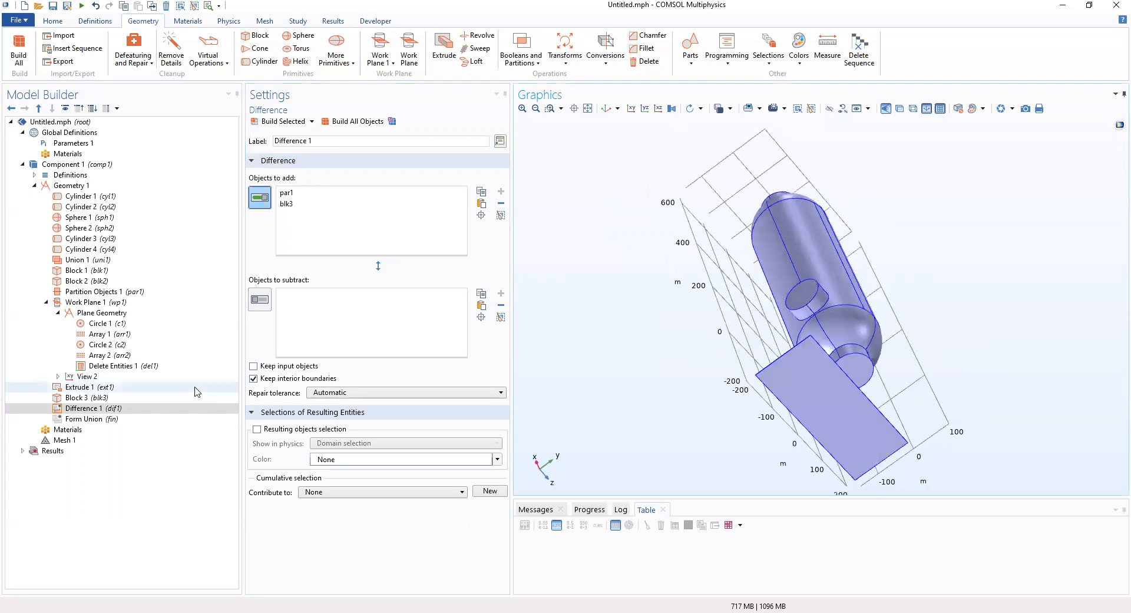
- Remove blk3 from the Difference's objects to add, keeping only par1 there
{"action": "left_click", "coordinate": [104, 387]}
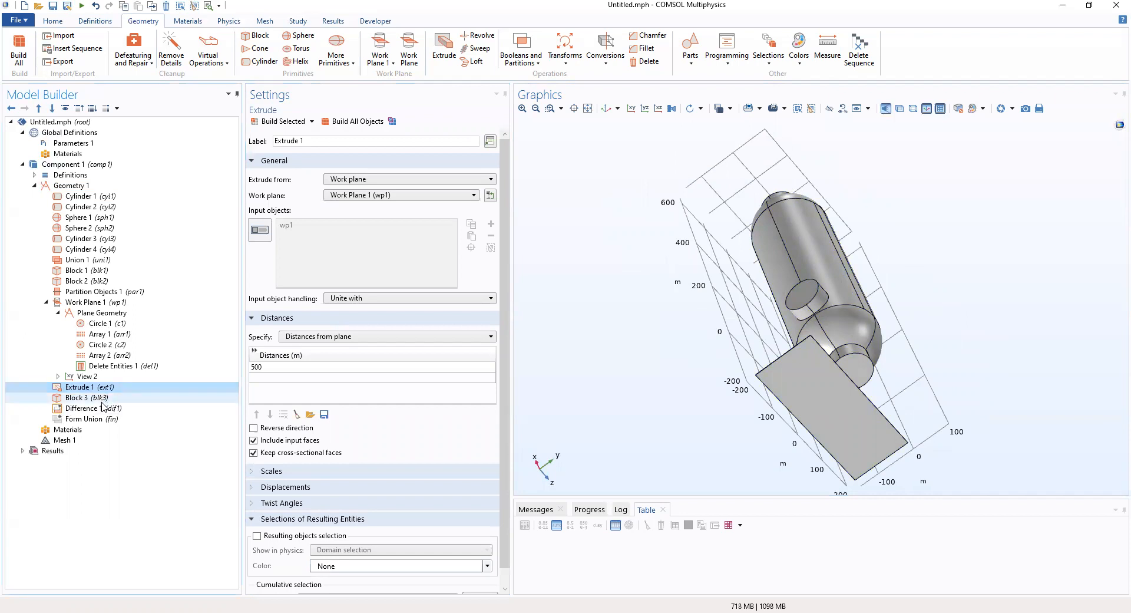
{"action": "left_click", "coordinate": [99, 398]}
{"action": "left_click", "coordinate": [87, 409]}
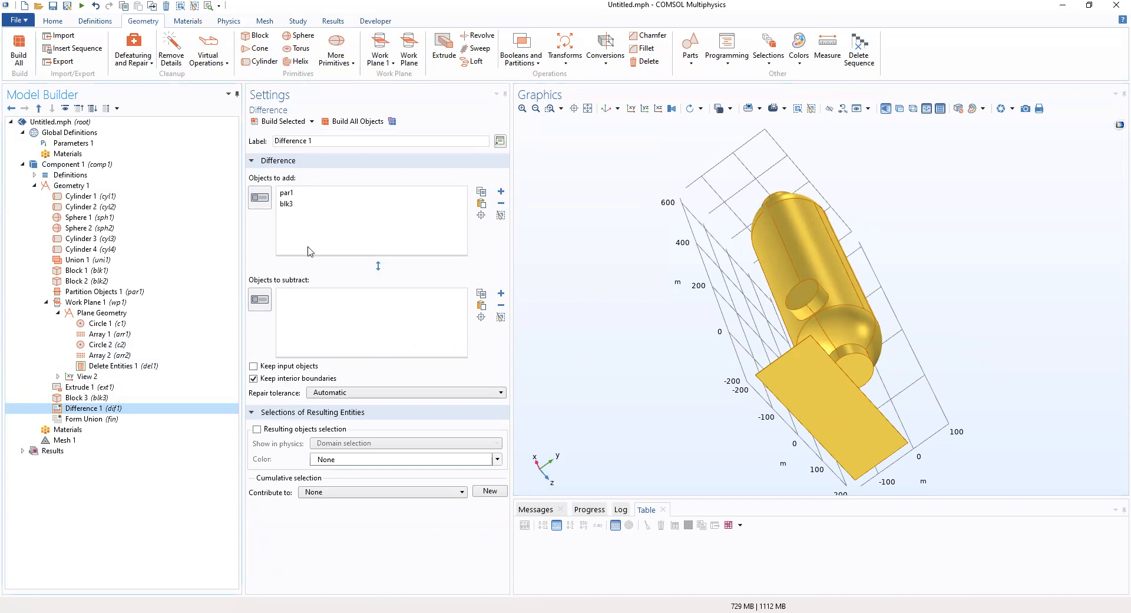
{"action": "left_click", "coordinate": [288, 206]}
{"action": "left_click", "coordinate": [501, 203]}
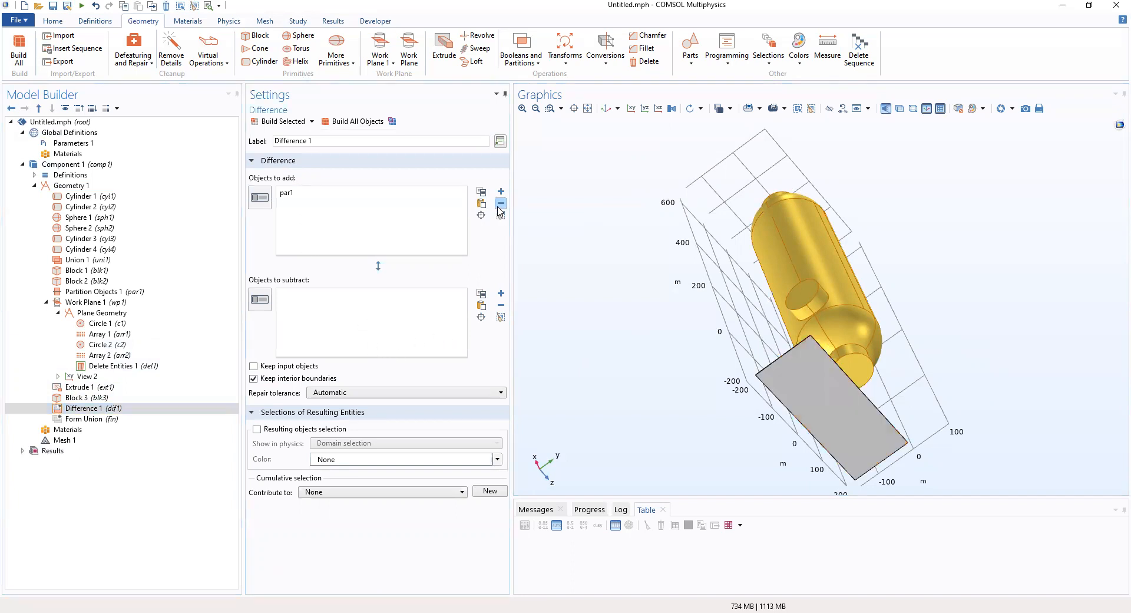
- Set the thin plate blk3 as the Difference's object to subtract, keeping par1 as the object to add
{"action": "left_click", "coordinate": [260, 299]}
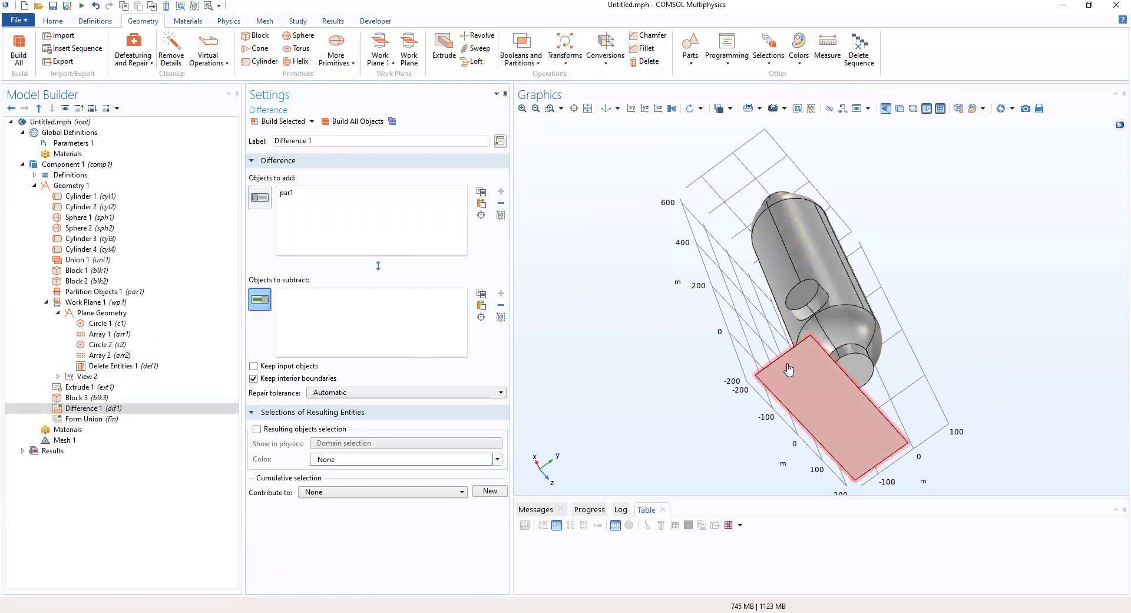
{"action": "left_click", "coordinate": [819, 388]}
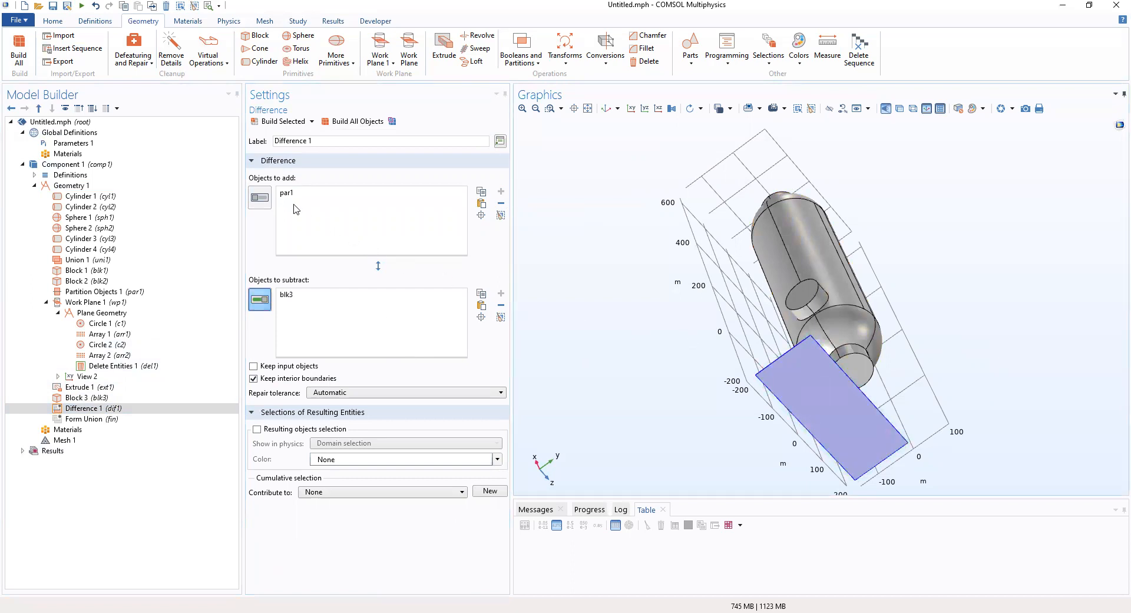
{"action": "left_click", "coordinate": [259, 197]}
{"action": "left_click_drag", "start_coordinate": [936, 342], "coordinate": [799, 291]}
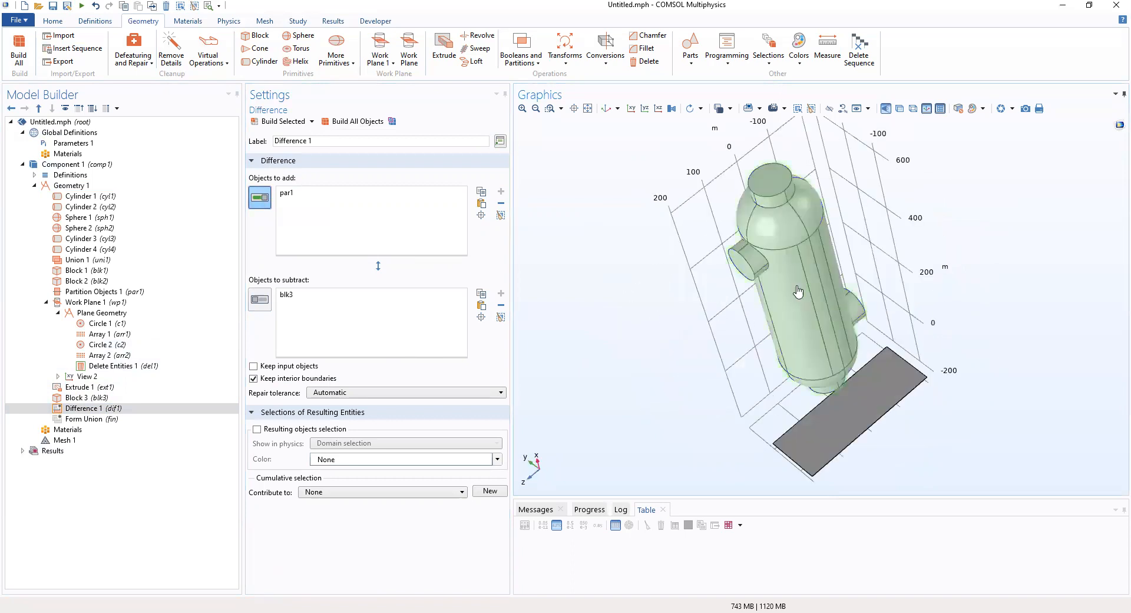
{"action": "left_click", "coordinate": [767, 195]}
{"action": "left_click", "coordinate": [767, 195]}
{"action": "left_click_drag", "start_coordinate": [710, 336], "coordinate": [837, 365]}
- Delete the Difference 1 operation from the geometry sequence
{"action": "left_click", "coordinate": [101, 410]}
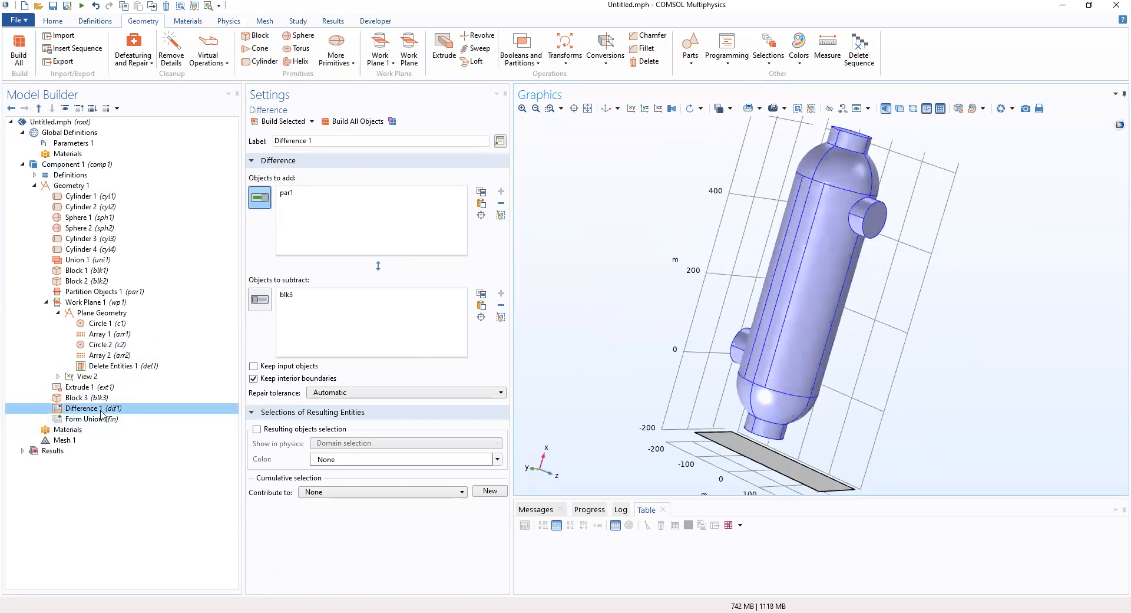
{"action": "right_click", "coordinate": [102, 409]}
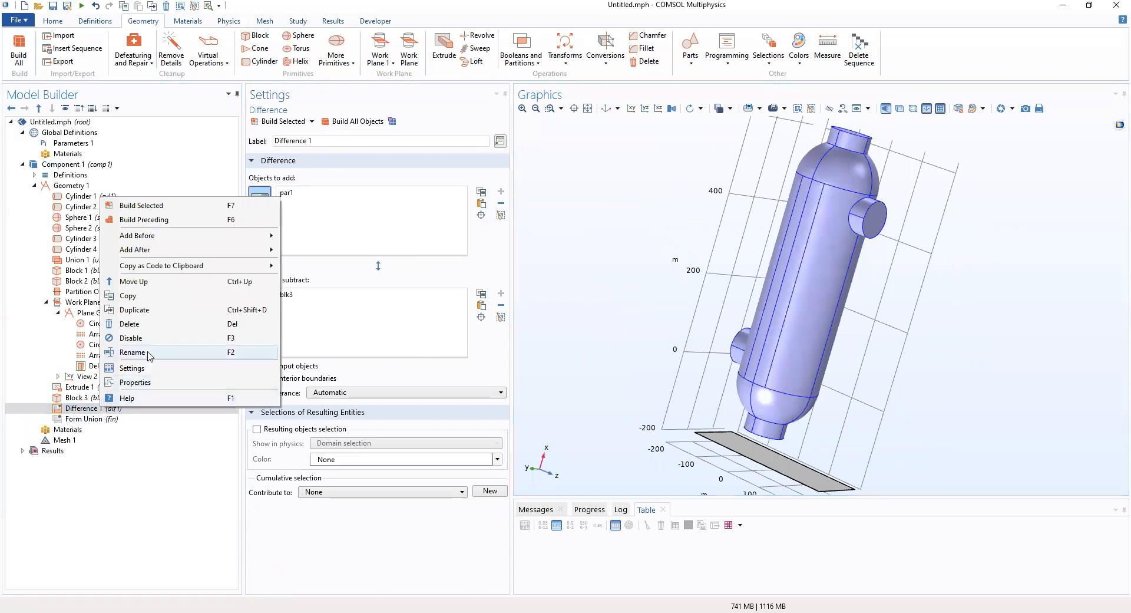
{"action": "left_click", "coordinate": [167, 323]}
{"action": "left_click", "coordinate": [592, 360]}
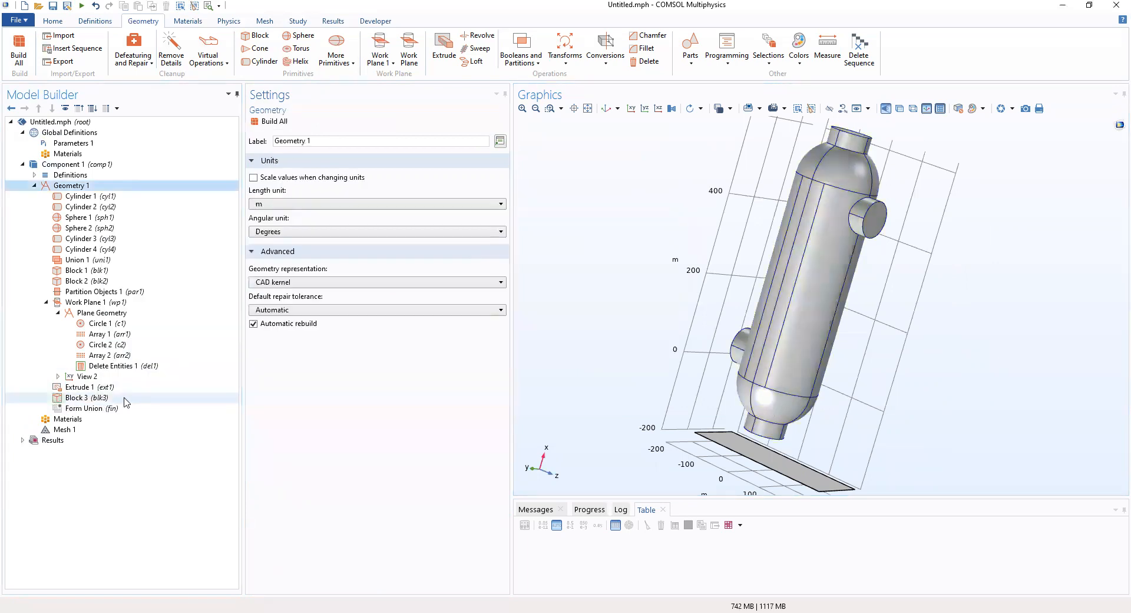
- Check the Extrude 1 and Block 3 settings and build the geometry up to Extrude 1
{"action": "left_click", "coordinate": [104, 388]}
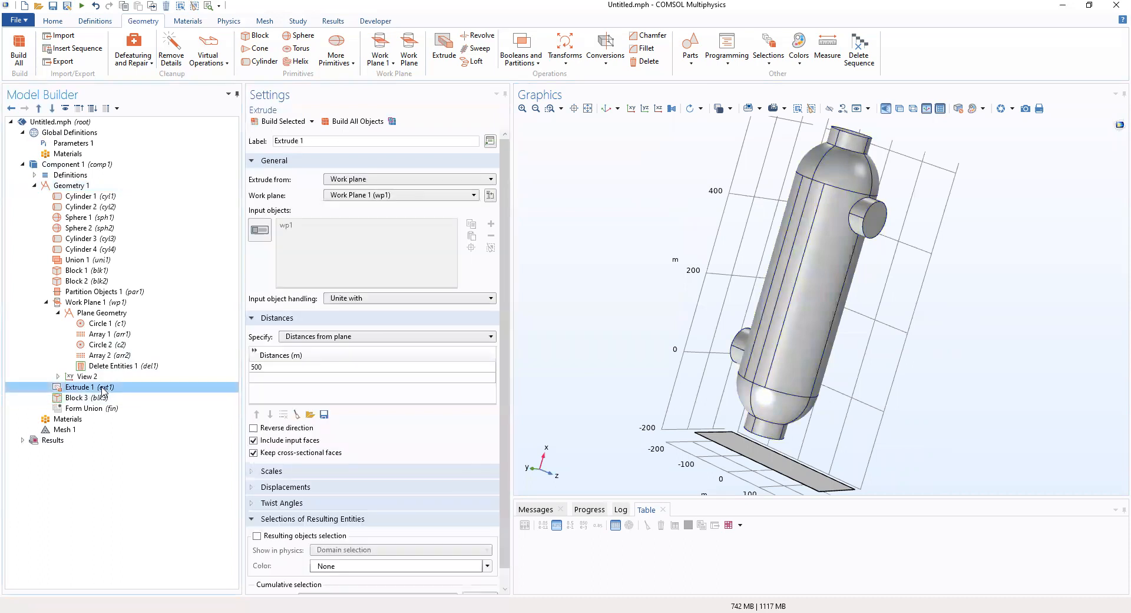
{"action": "left_click", "coordinate": [101, 398]}
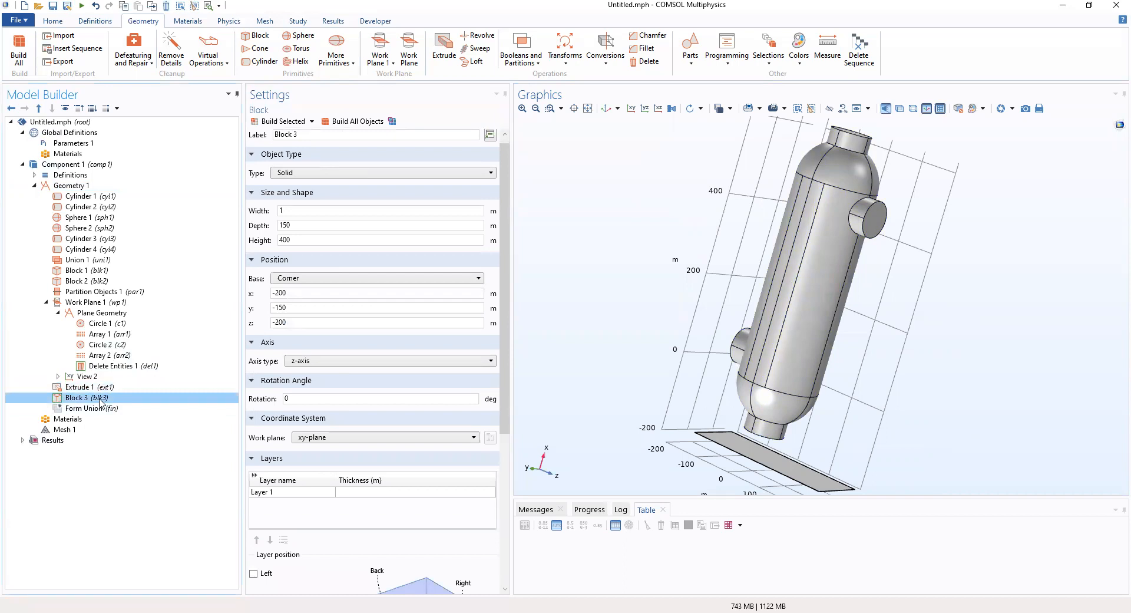
{"action": "left_click", "coordinate": [104, 390]}
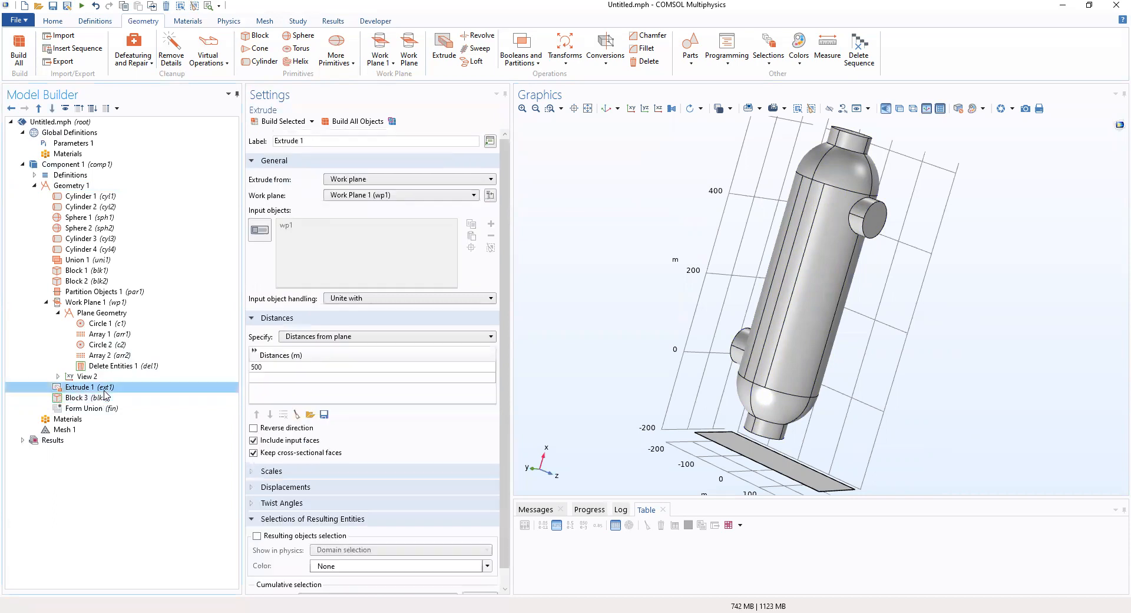
{"action": "left_click", "coordinate": [277, 126]}
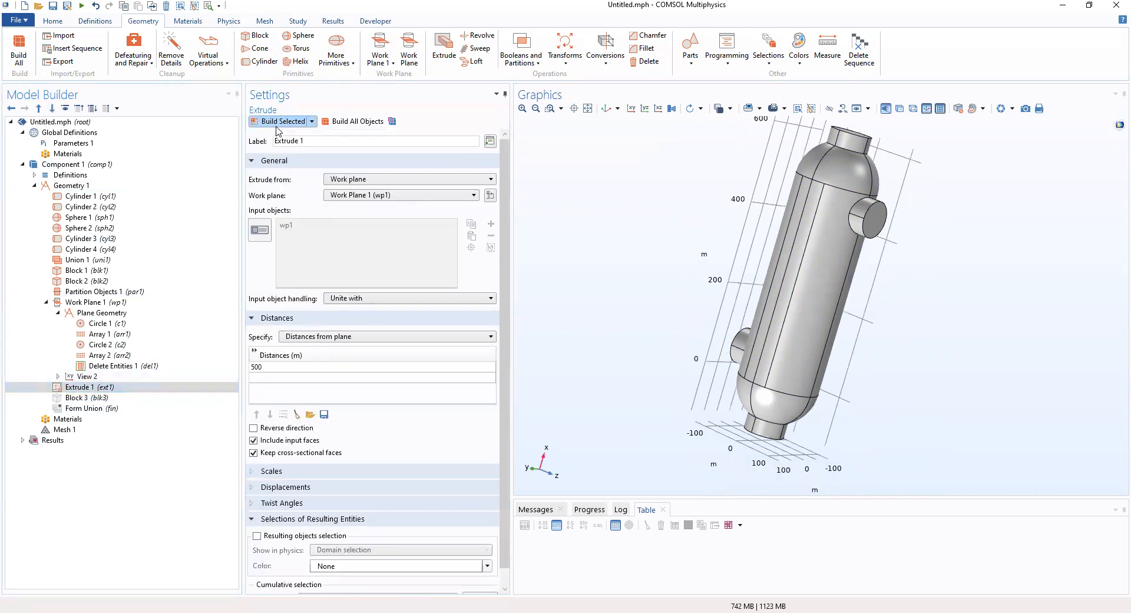
{"action": "left_click", "coordinate": [95, 399]}
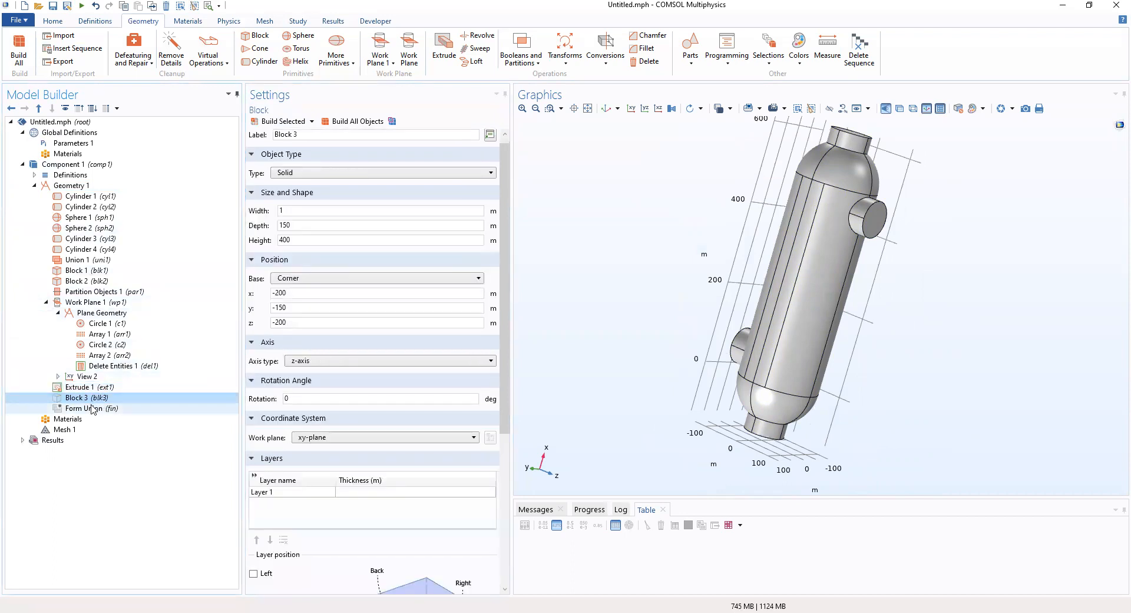
- Create a new Difference operation and move it below Block 3 in the geometry sequence
{"action": "left_click", "coordinate": [91, 188]}
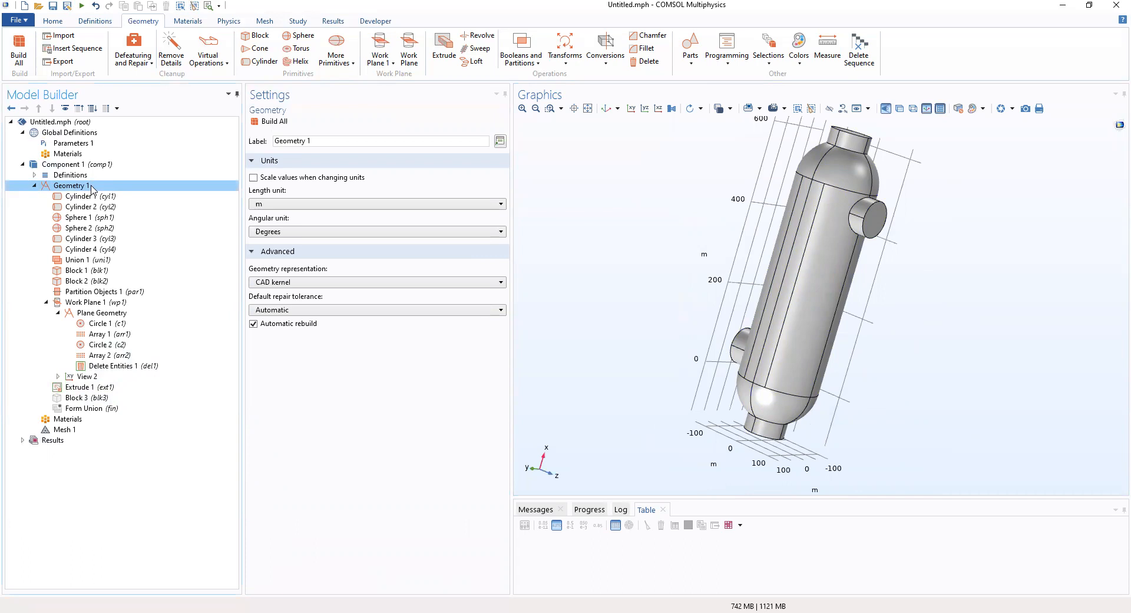
{"action": "right_click", "coordinate": [92, 187]}
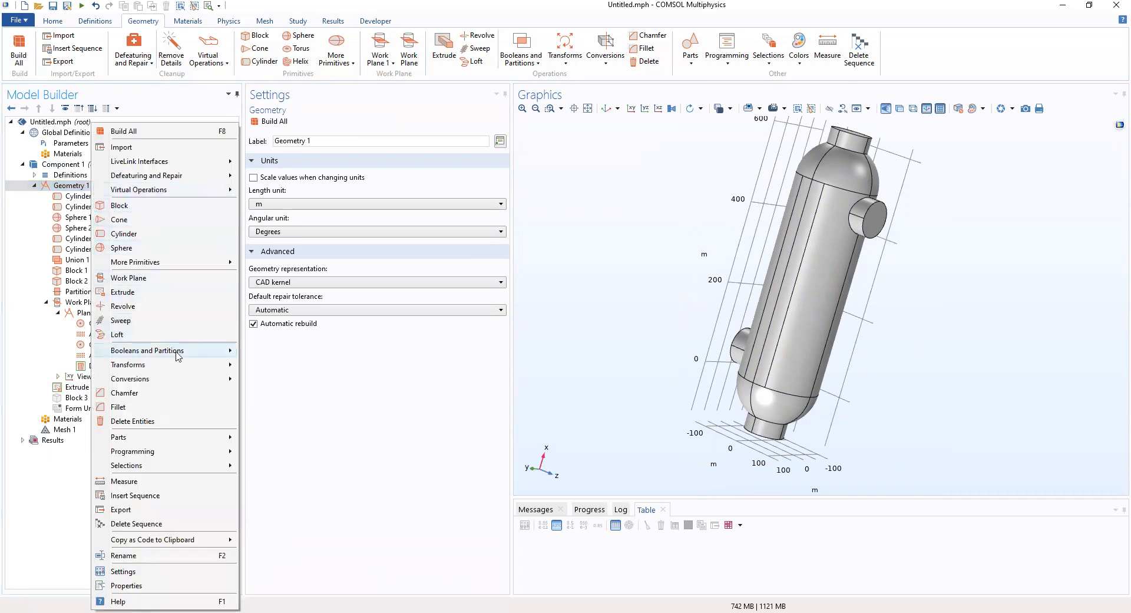
{"action": "mouse_move", "coordinate": [177, 353]}
{"action": "left_click", "coordinate": [269, 378]}
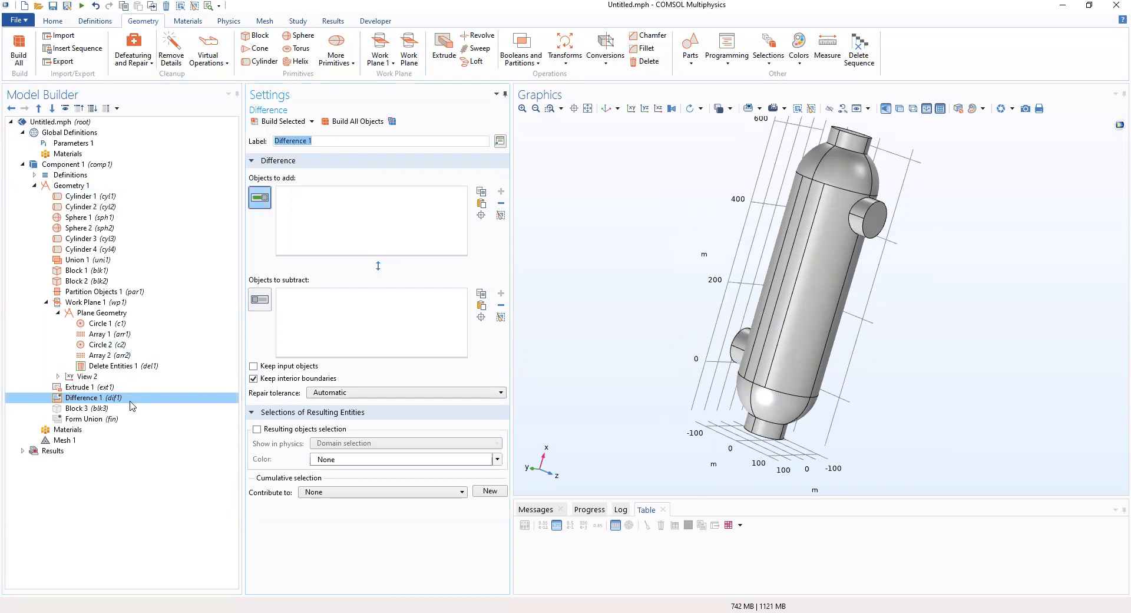
{"action": "left_click_drag", "start_coordinate": [130, 402], "coordinate": [125, 414]}
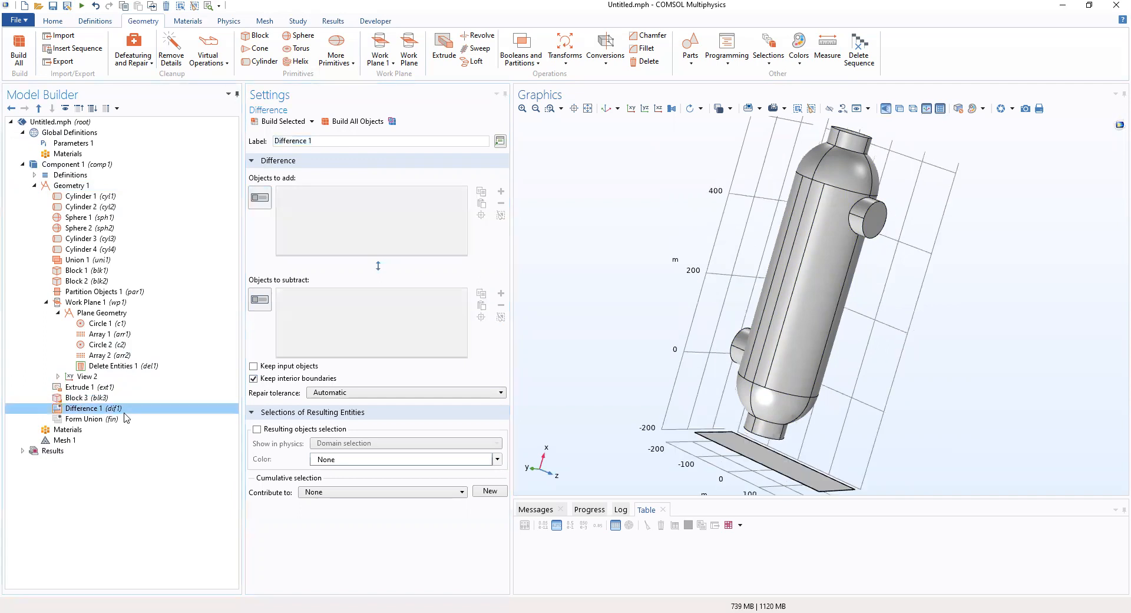
- Set the partitioned vessel par1 as the only object to add in the new Difference
{"action": "left_click", "coordinate": [260, 199]}
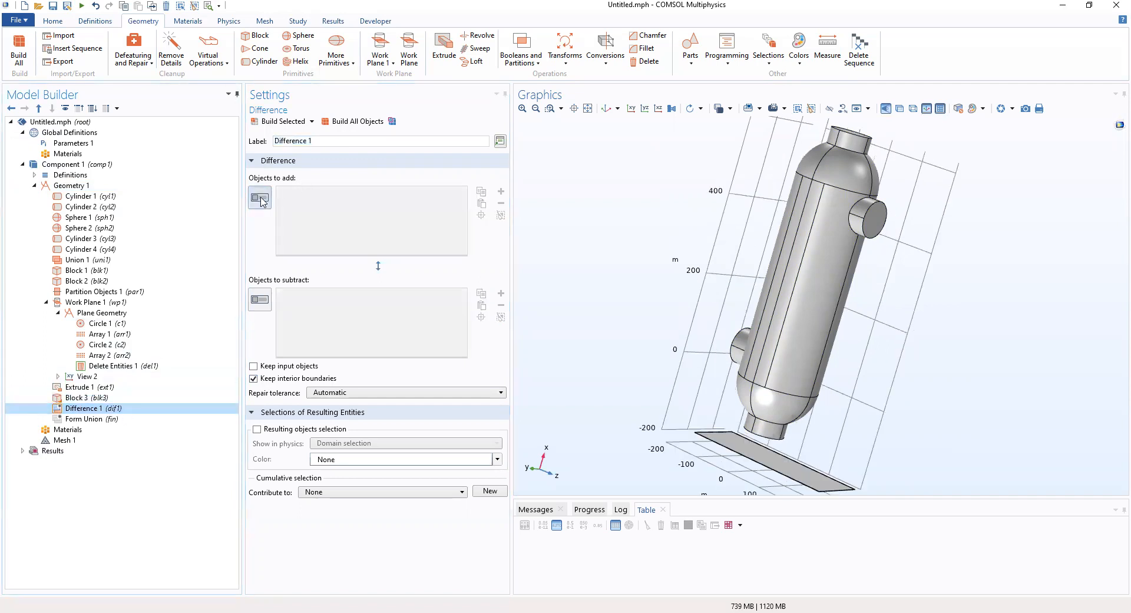
{"action": "left_click", "coordinate": [766, 362]}
{"action": "left_click", "coordinate": [754, 453]}
{"action": "left_click", "coordinate": [755, 453]}
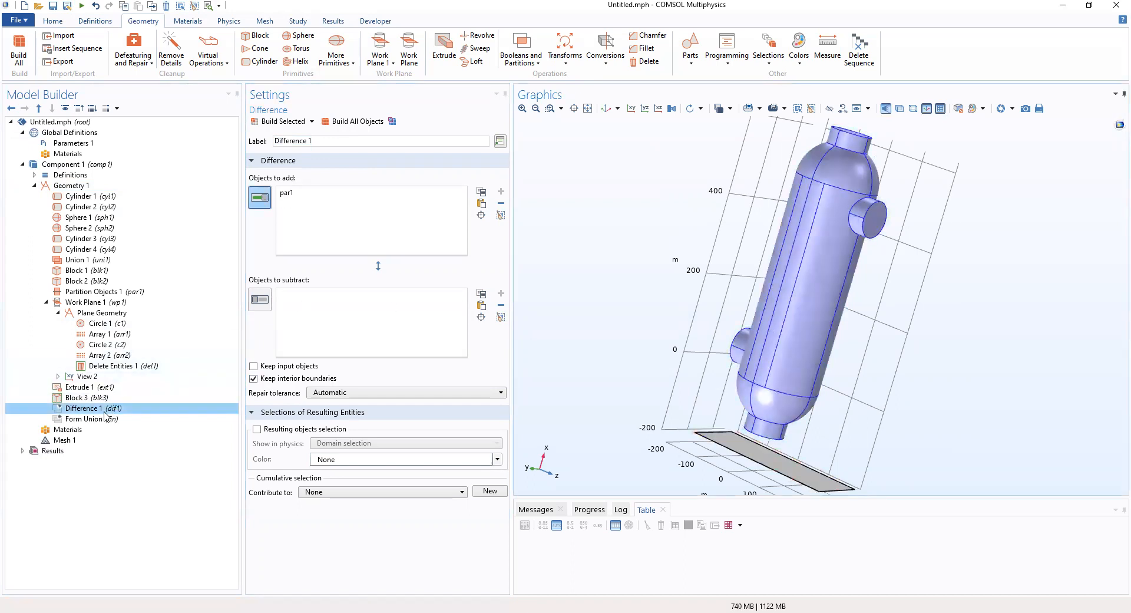
- Try placing the Difference before Block 3 in the geometry sequence, then return it below Block 3
{"action": "left_click_drag", "start_coordinate": [106, 411], "coordinate": [103, 397]}
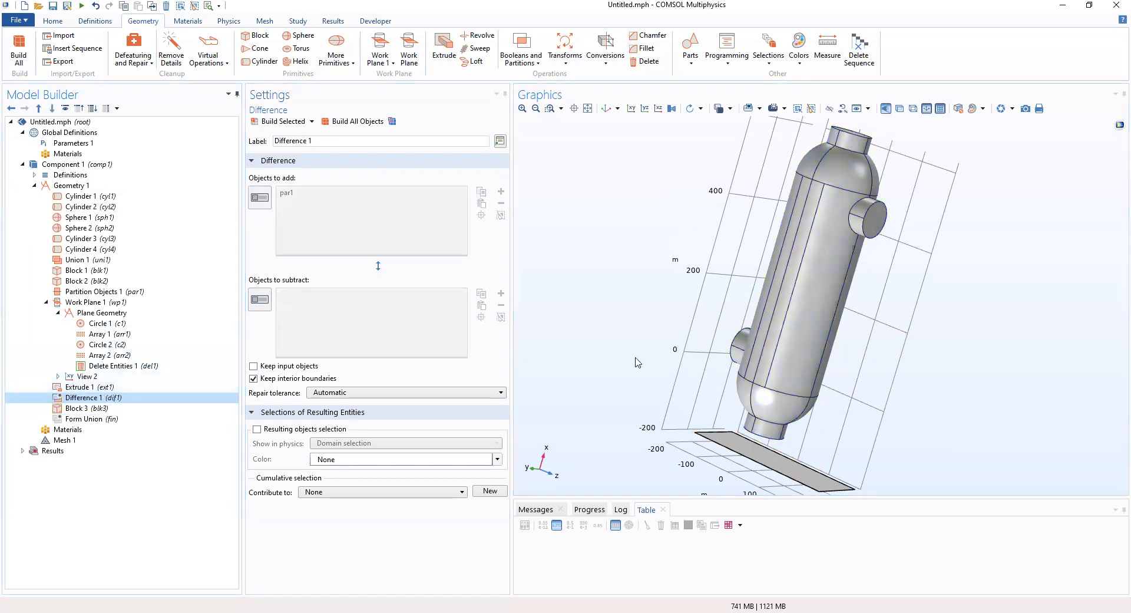
{"action": "left_click", "coordinate": [760, 459]}
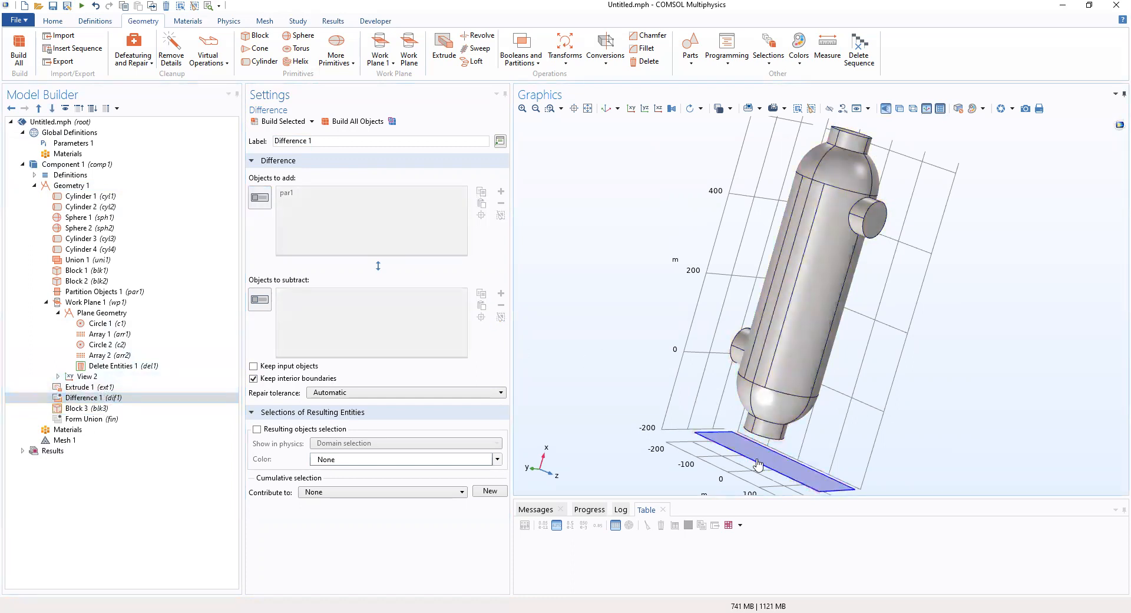
{"action": "left_click", "coordinate": [757, 461]}
{"action": "left_click", "coordinate": [783, 366]}
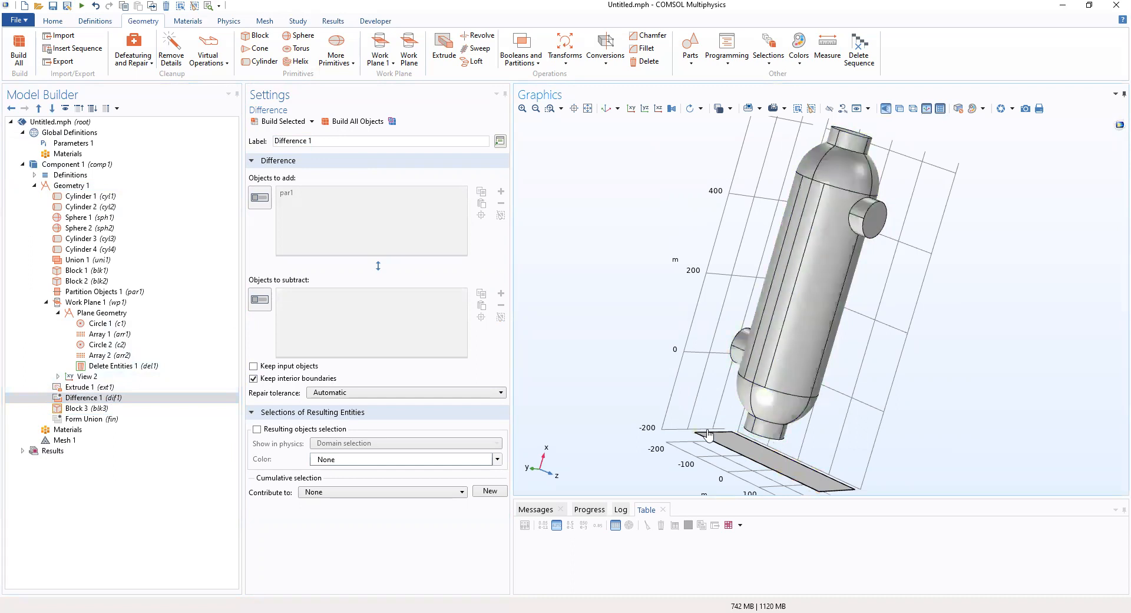
{"action": "mouse_move", "coordinate": [113, 398]}
{"action": "left_mouse_down"}
{"action": "mouse_move", "coordinate": [108, 422]}
{"action": "mouse_move", "coordinate": [98, 413]}
{"action": "left_mouse_up"}
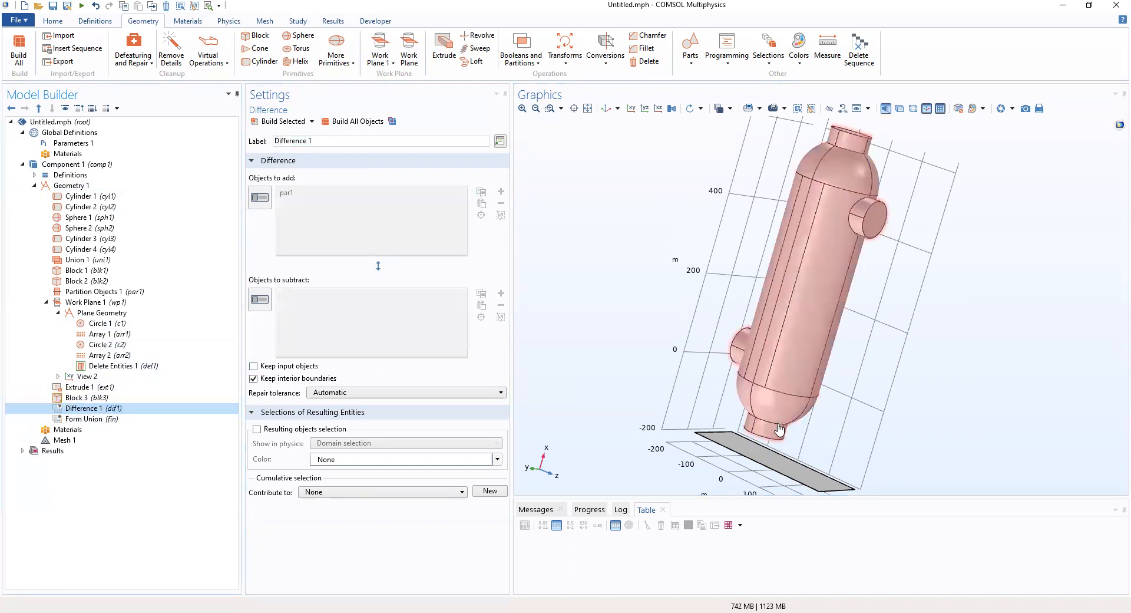
- Include the extruded tube array ext1 with par1 in the Difference's objects to add
{"action": "left_click", "coordinate": [798, 354]}
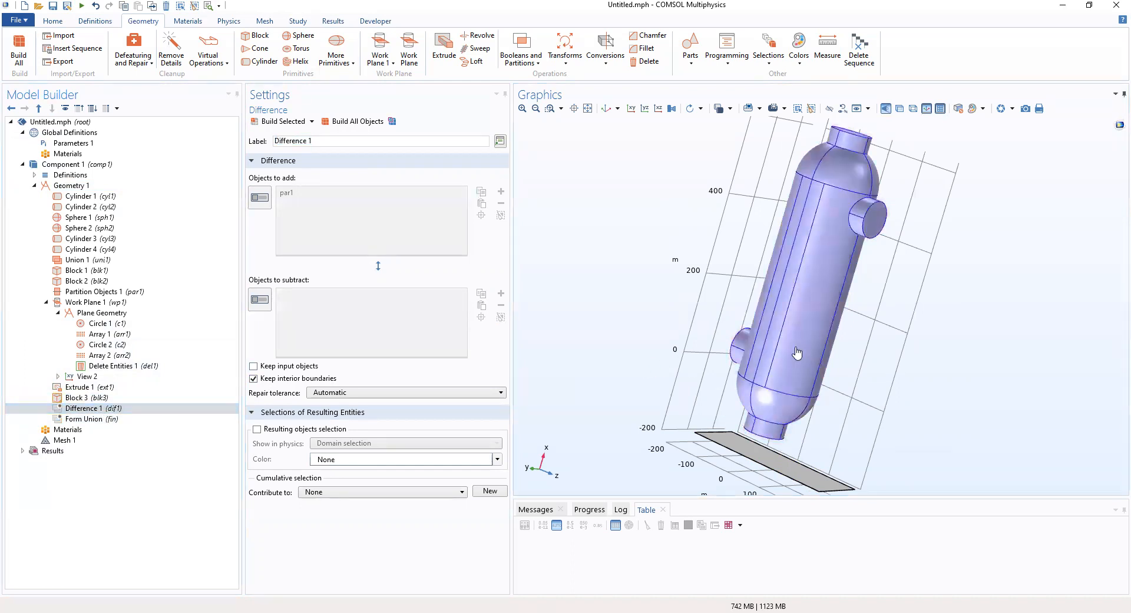
{"action": "left_click", "coordinate": [260, 197]}
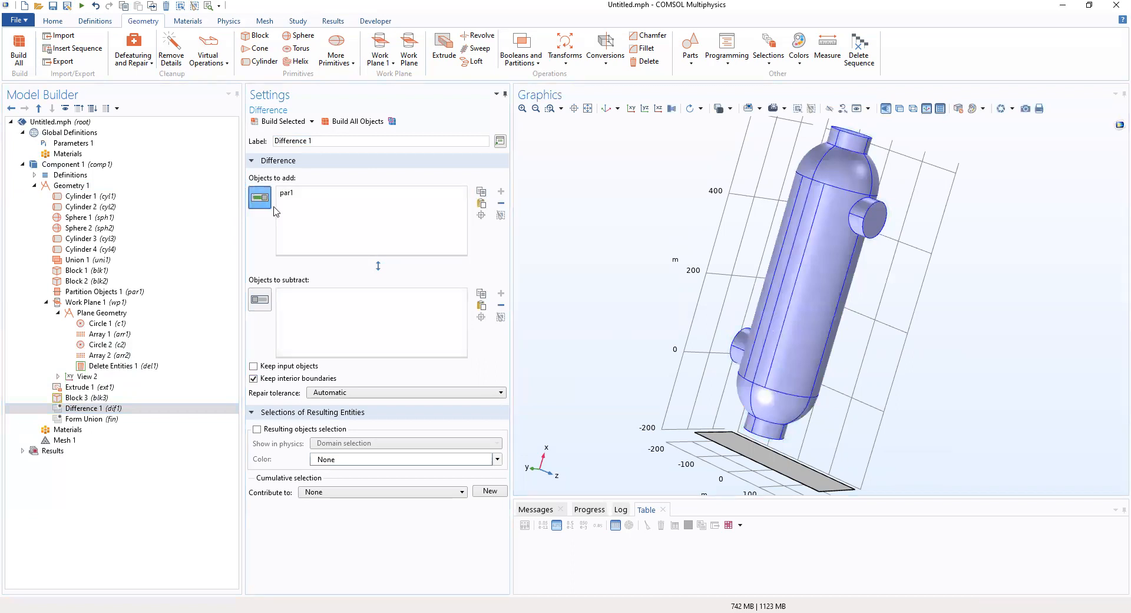
{"action": "left_click", "coordinate": [783, 309]}
{"action": "left_click", "coordinate": [482, 203]}
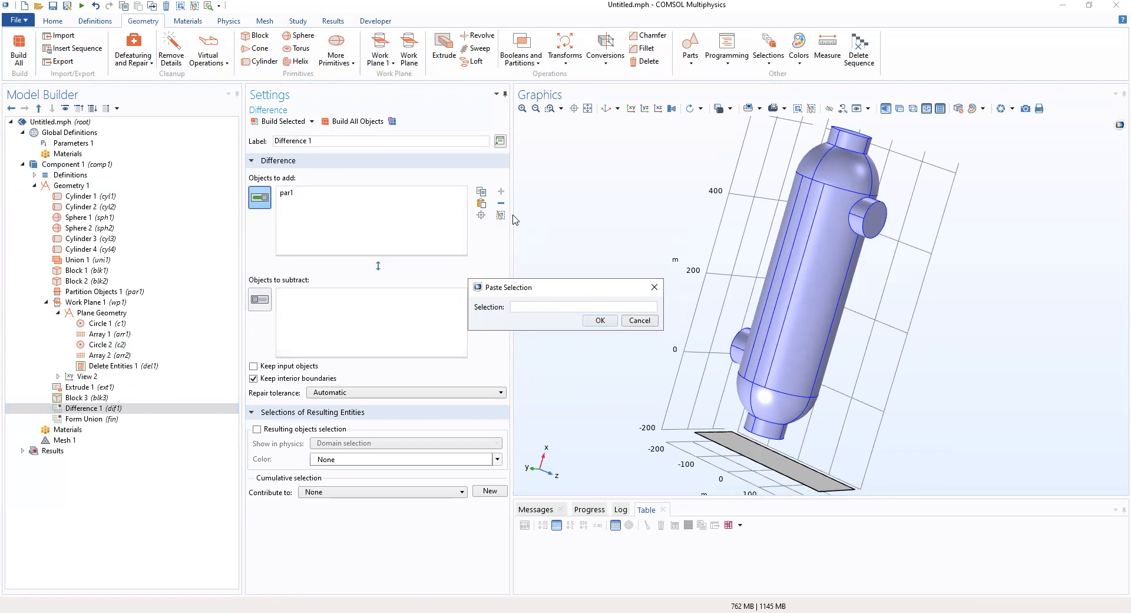
{"action": "type", "text": "ext1"}
{"action": "left_click", "coordinate": [600, 320]}
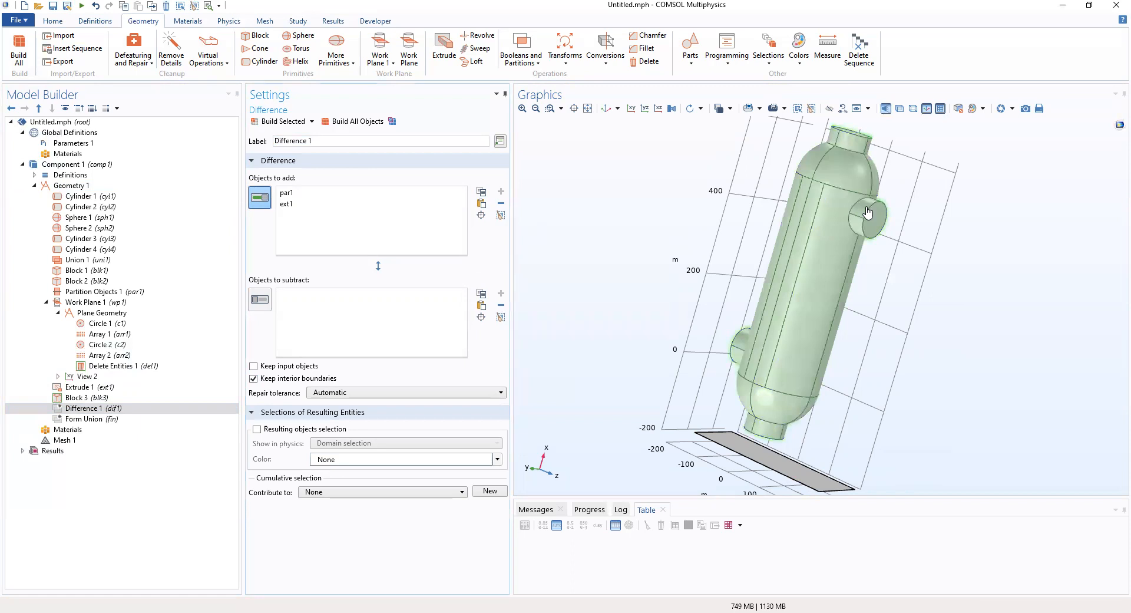
- Set the thin plate blk3 as the object to subtract in the Difference
{"action": "left_click_drag", "start_coordinate": [1001, 306], "coordinate": [543, 362]}
{"action": "left_click", "coordinate": [261, 307]}
{"action": "left_click", "coordinate": [833, 200]}
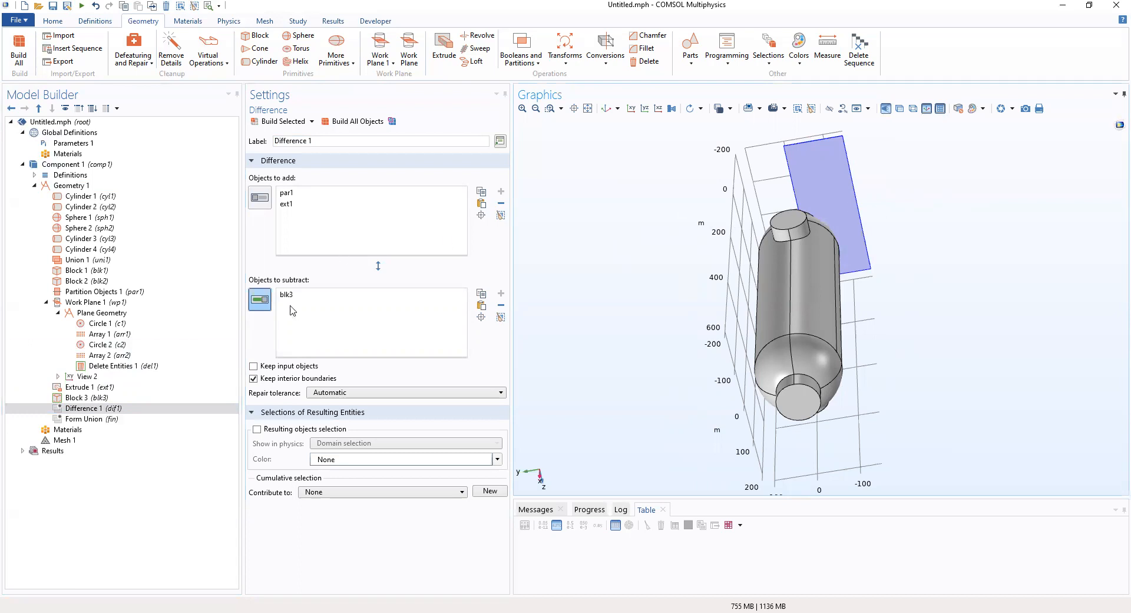
- Create an Ignore Faces virtual operation and show the geometry in wireframe from the default view
{"action": "left_click", "coordinate": [70, 185]}
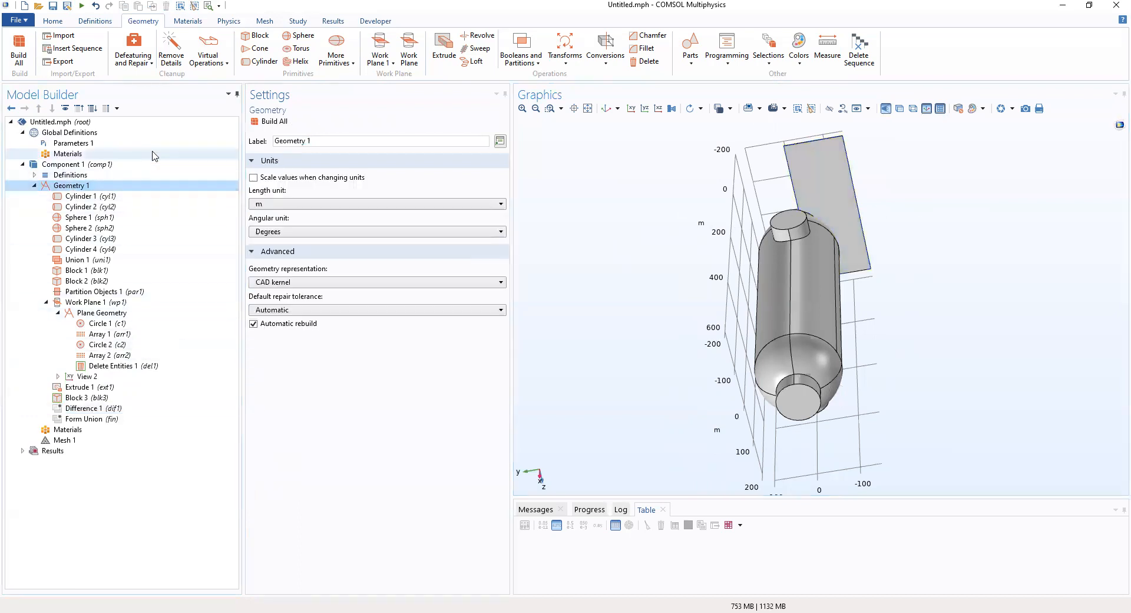
{"action": "left_click", "coordinate": [223, 69]}
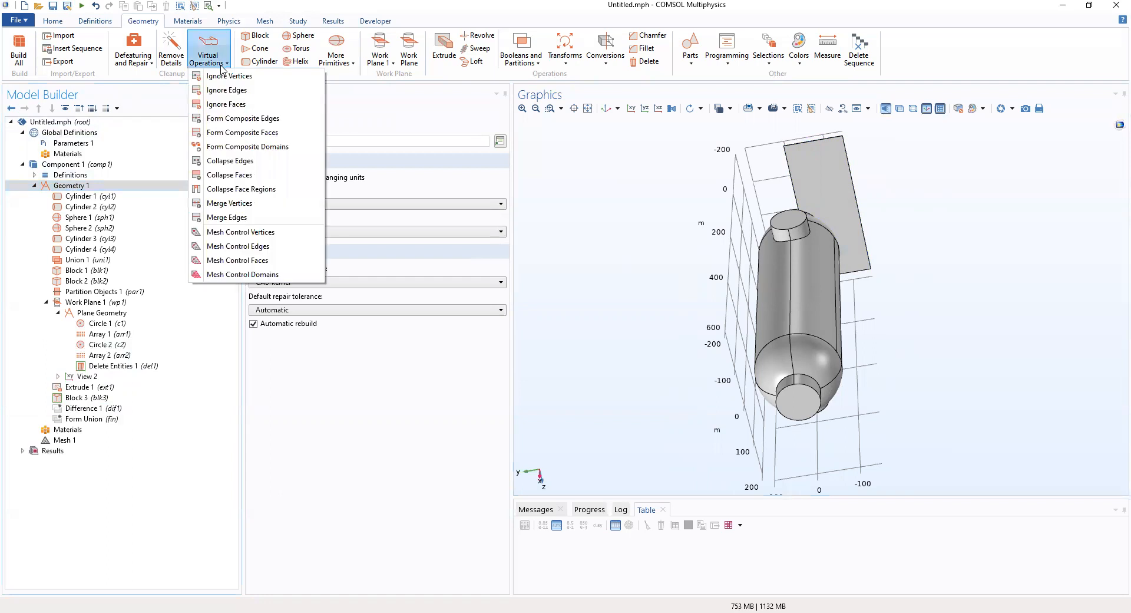
{"action": "left_click", "coordinate": [226, 104]}
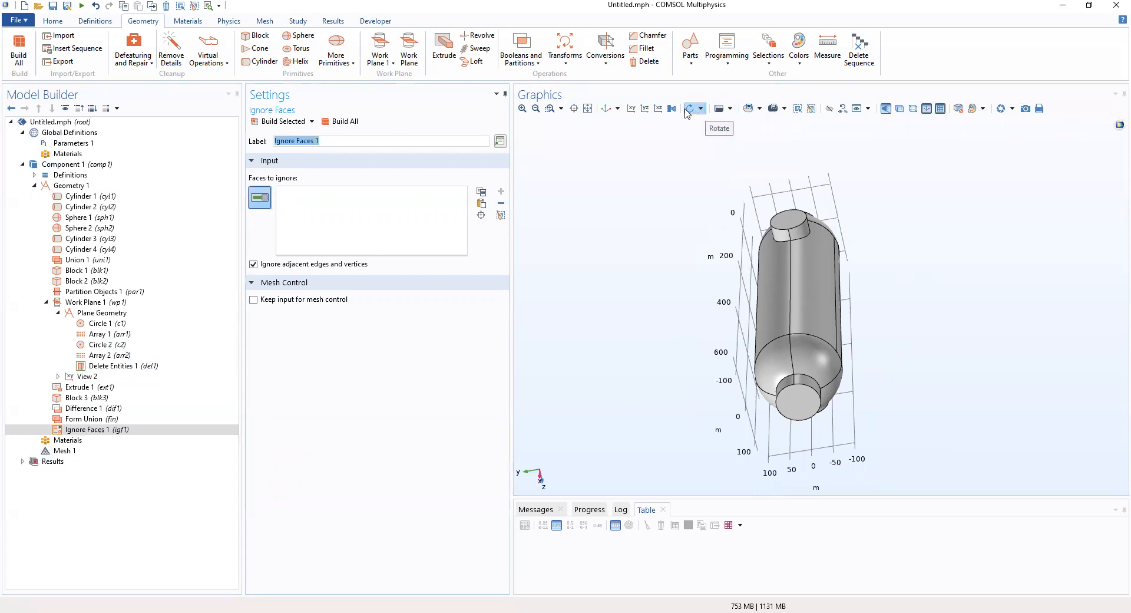
{"action": "left_click", "coordinate": [601, 113]}
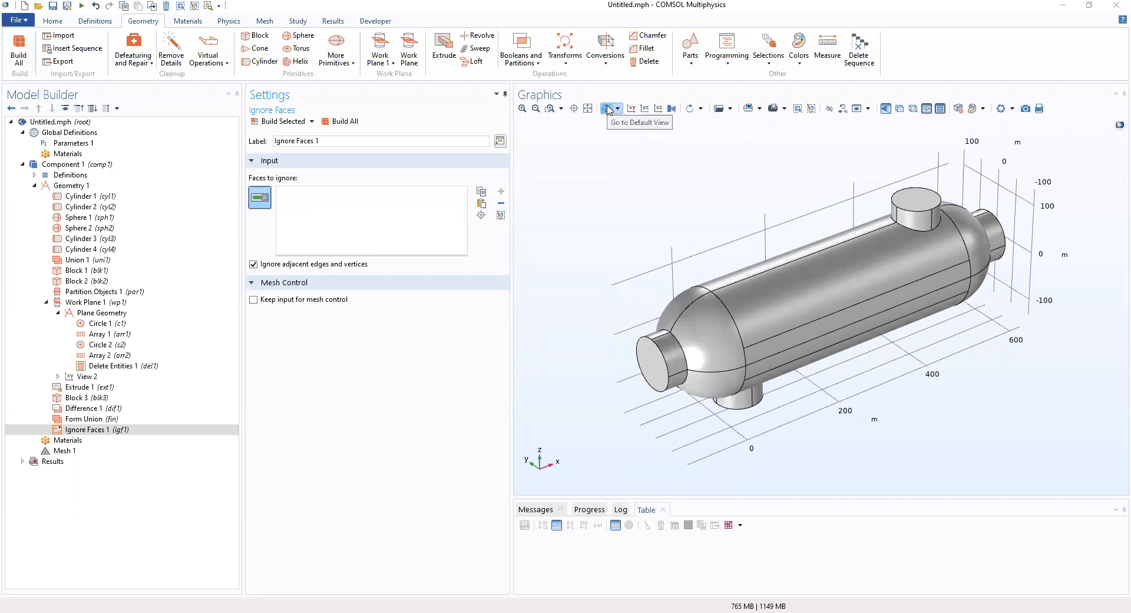
{"action": "left_click", "coordinate": [609, 110]}
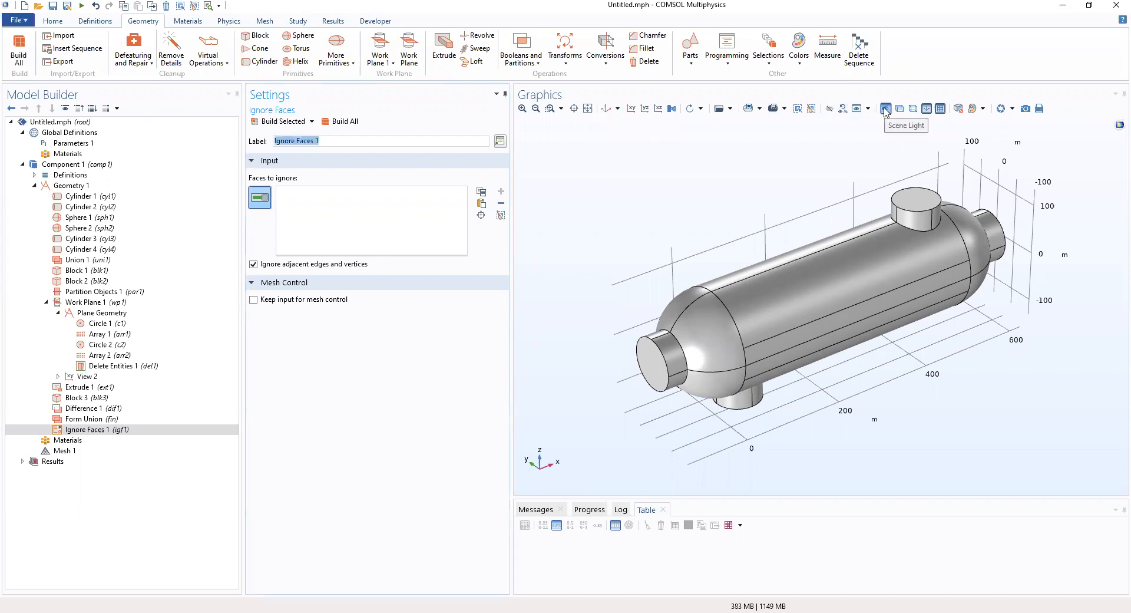
{"action": "left_click", "coordinate": [917, 114]}
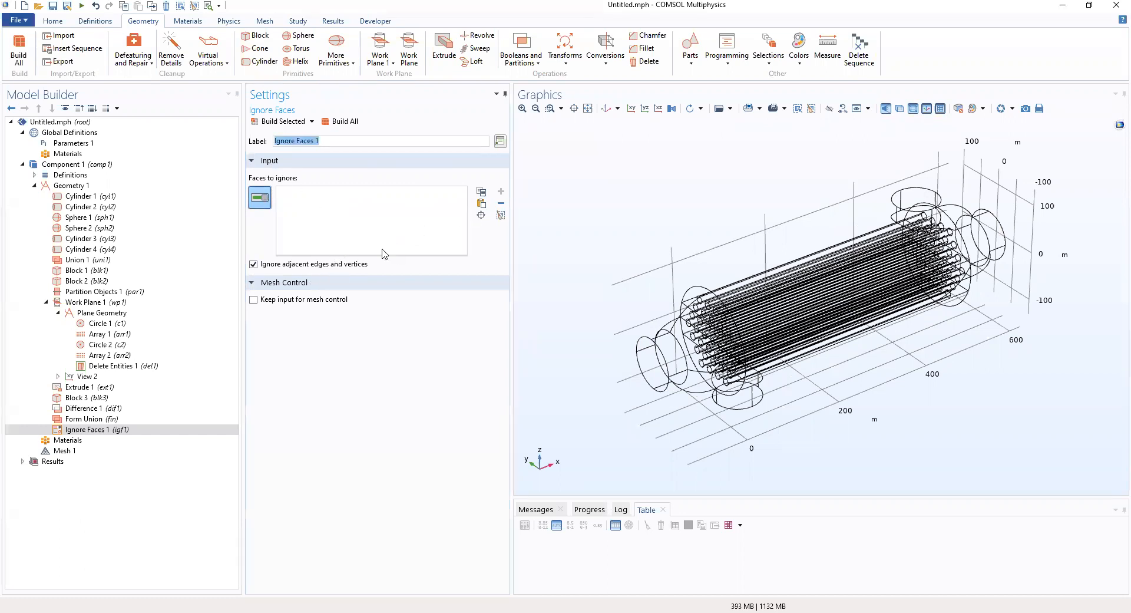
{"action": "left_click_drag", "start_coordinate": [766, 293], "coordinate": [853, 412]}
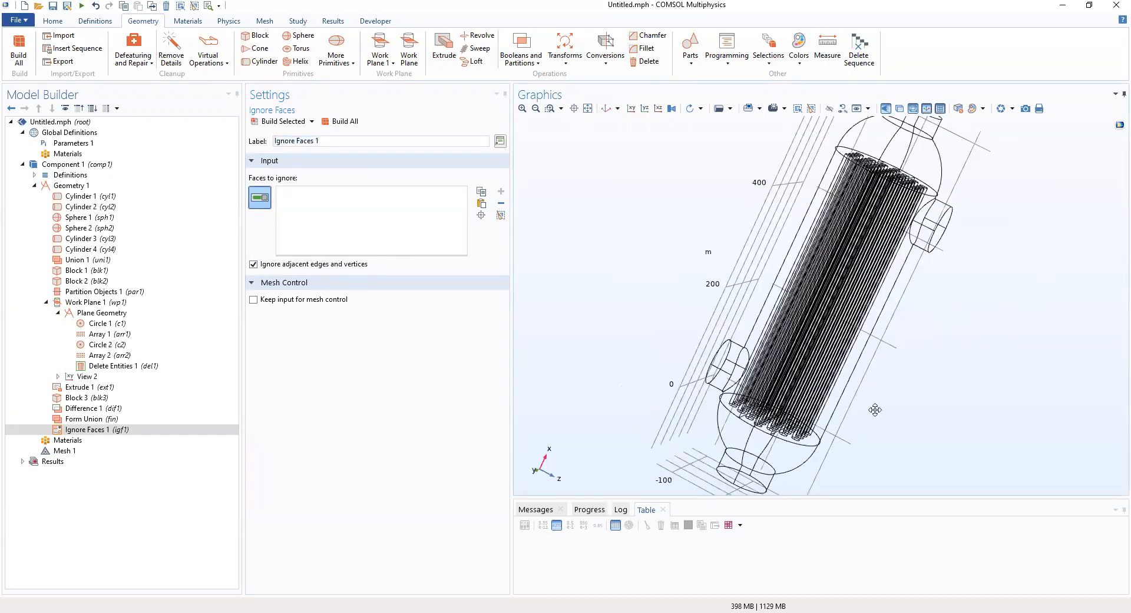
{"action": "left_click_drag", "start_coordinate": [791, 354], "coordinate": [735, 393]}
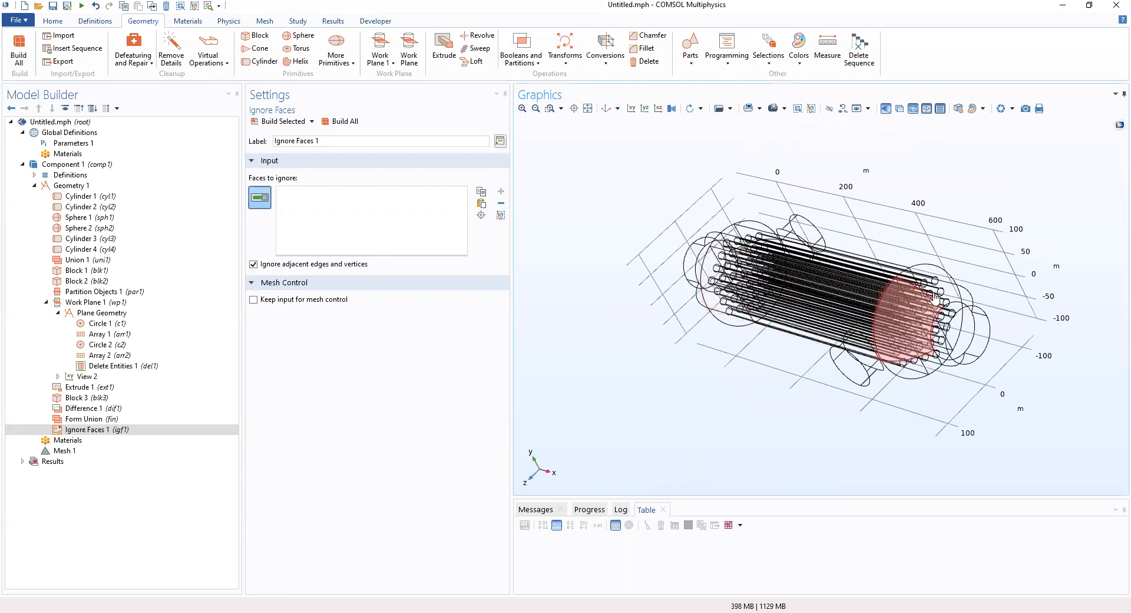
{"action": "left_click_drag", "start_coordinate": [983, 335], "coordinate": [902, 241]}
{"action": "left_click", "coordinate": [829, 258]}
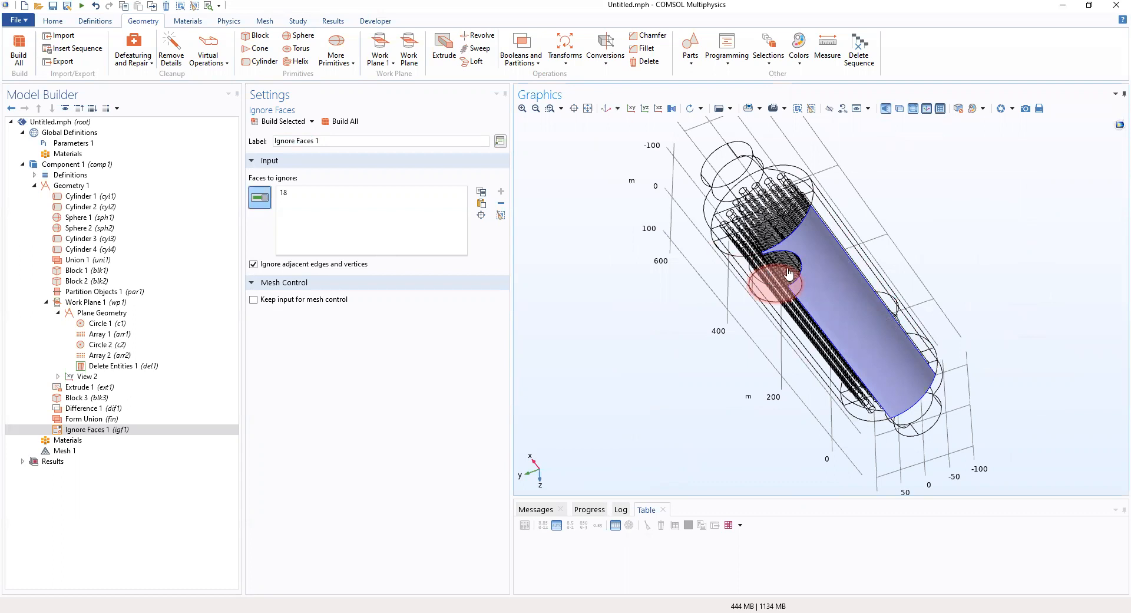
{"action": "left_click", "coordinate": [823, 273]}
{"action": "left_click", "coordinate": [779, 275]}
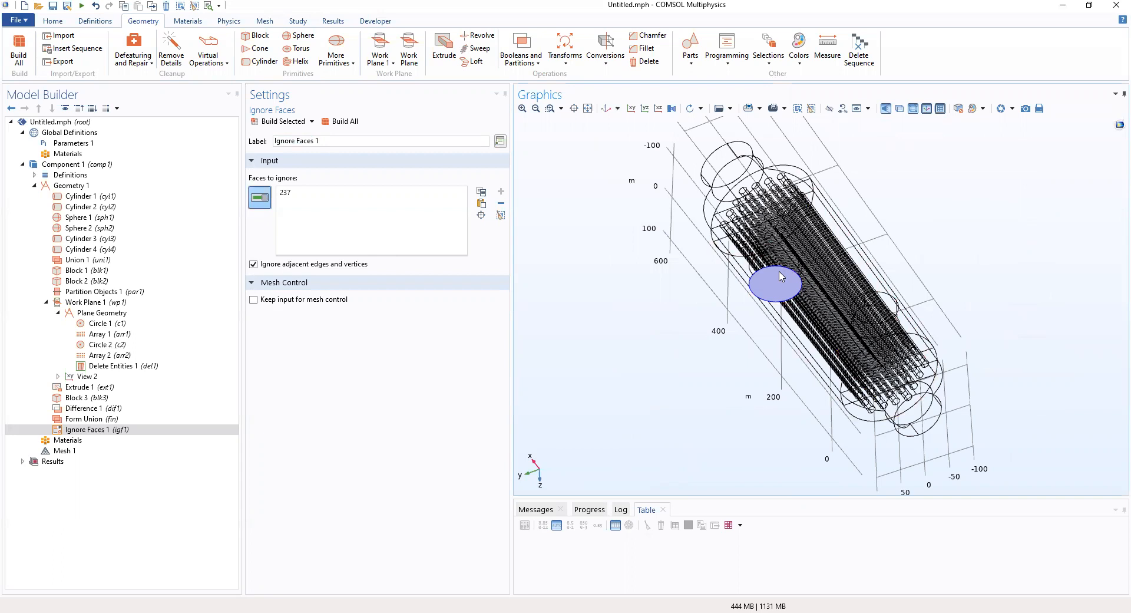
{"action": "left_click", "coordinate": [779, 271]}
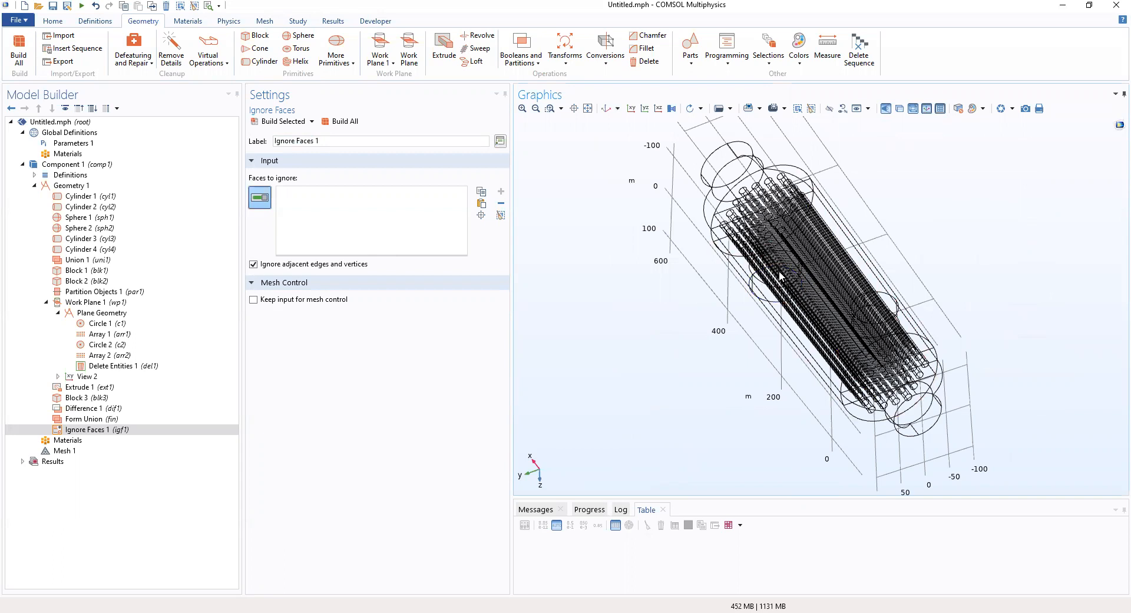
- Add faces 10 and 17 to the faces to ignore by pasting their numbers as selections
{"action": "left_click", "coordinate": [484, 207]}
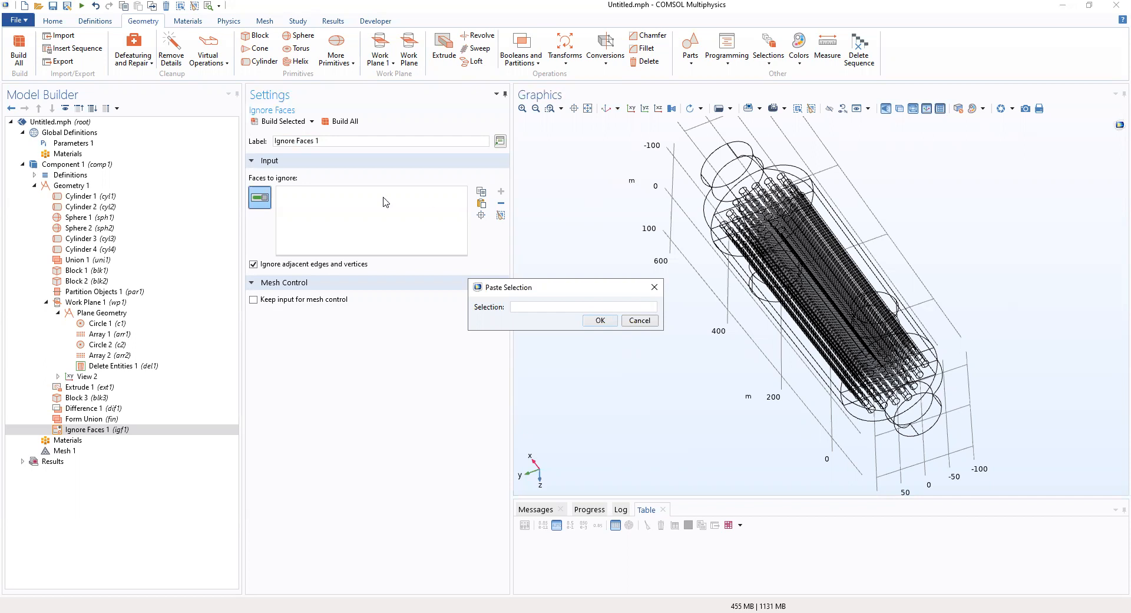
{"action": "type", "text": "10,"}
{"action": "key", "text": "BackSpace"}
{"action": "left_click", "coordinate": [611, 322]}
{"action": "left_click_drag", "start_coordinate": [732, 354], "coordinate": [589, 277]}
{"action": "left_click", "coordinate": [484, 204]}
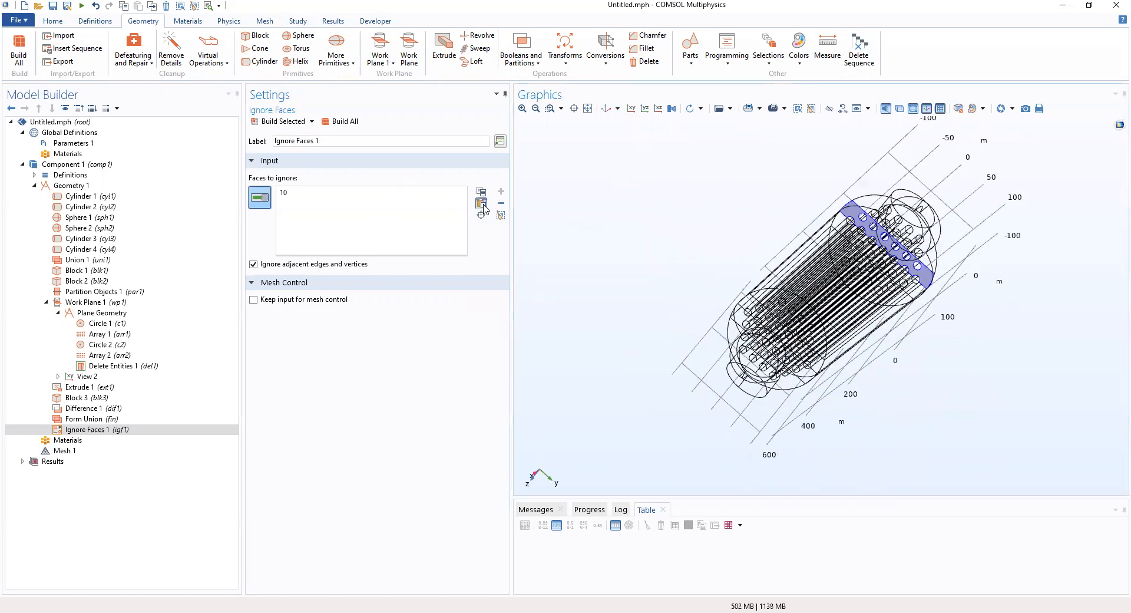
{"action": "type", "text": "17"}
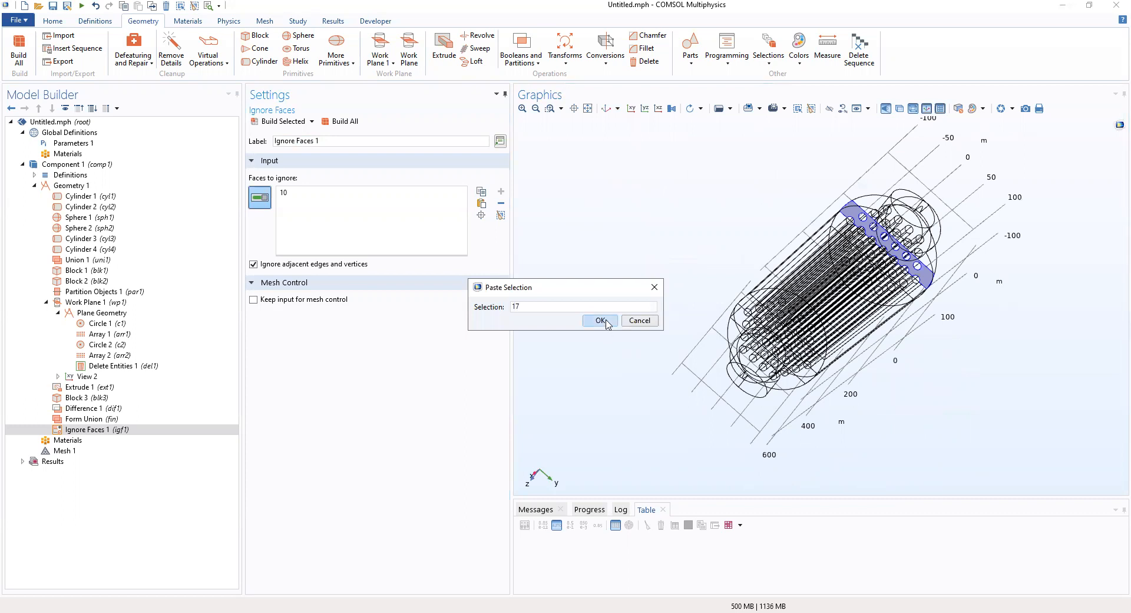
{"action": "left_click", "coordinate": [607, 323]}
- Add faces 18,25,26,32,35 to the faces to ignore with a pasted selection
{"action": "left_click", "coordinate": [484, 205]}
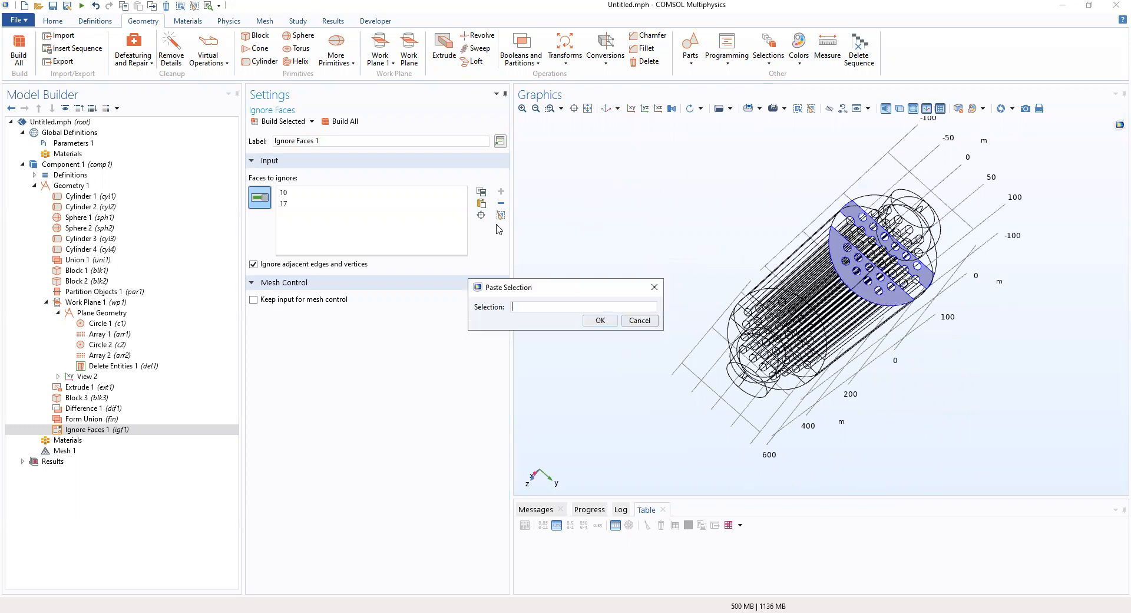
{"action": "type", "text": "18,25,26,32,35"}
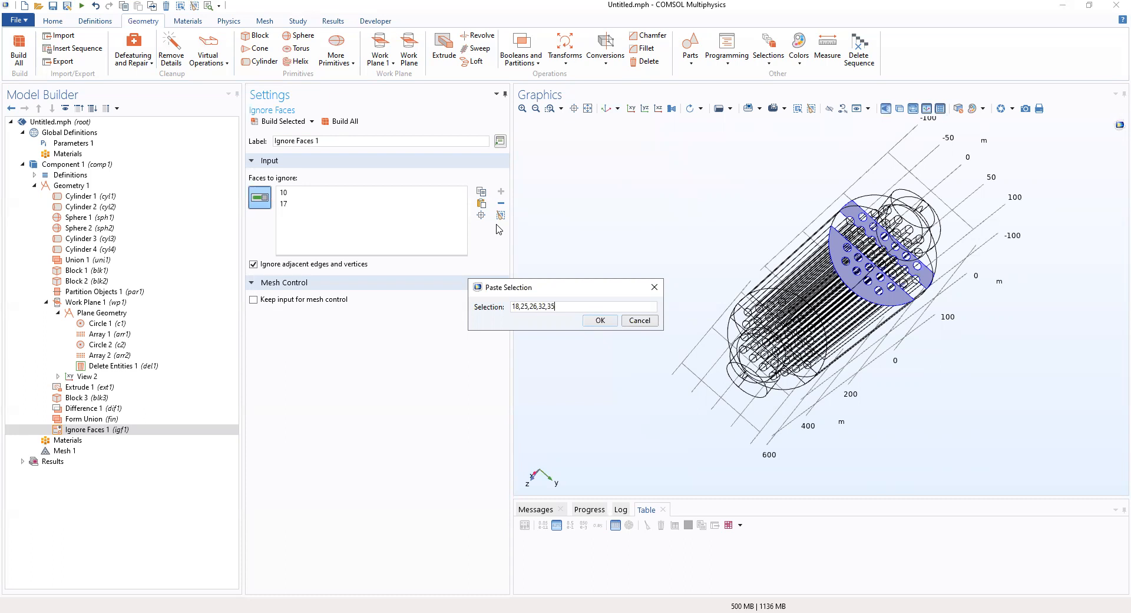
{"action": "left_click", "coordinate": [597, 320]}
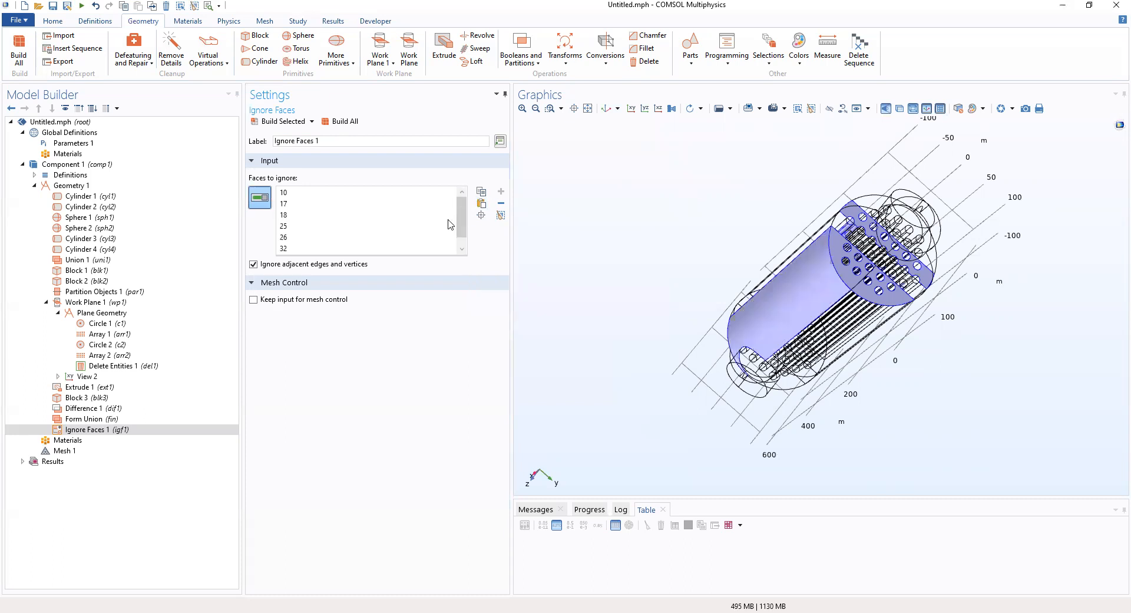
- Start another pasted selection for the faces to ignore with face numbers 38,41,52,55,58,67,70,73,76,87,90,93,102,105,112,125
{"action": "left_click", "coordinate": [481, 204]}
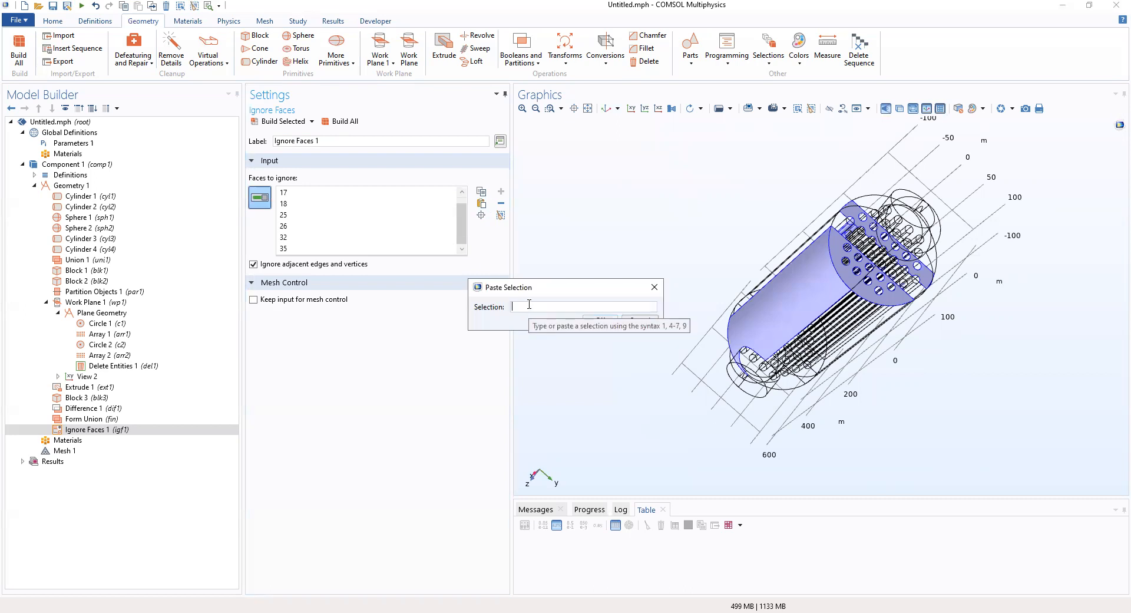
{"action": "type", "text": "38,41,42,"}
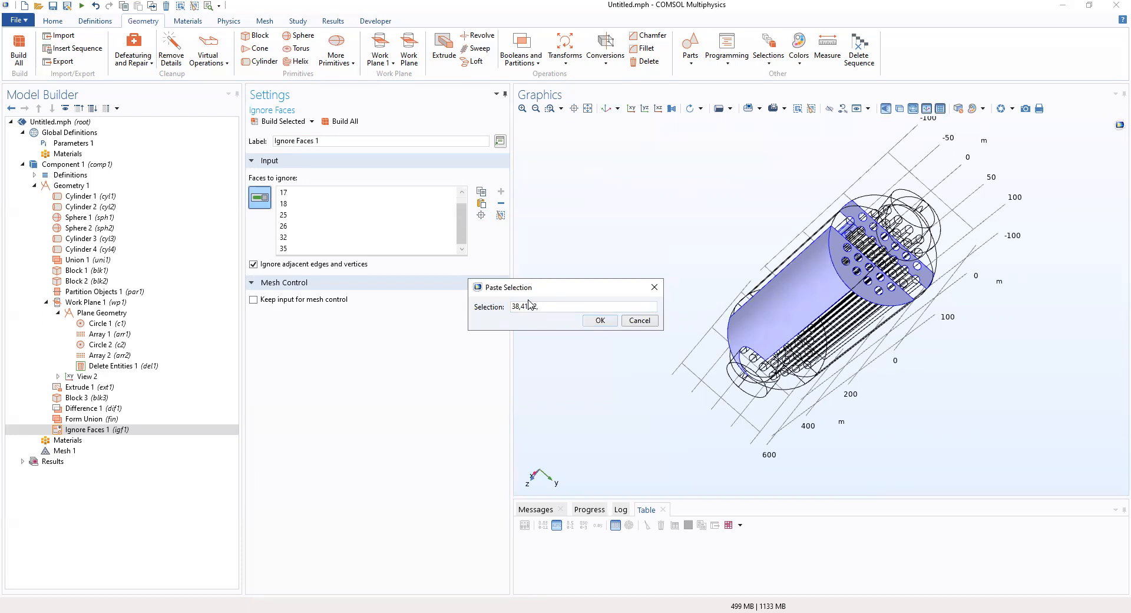
{"action": "type", "text": "5,58,67,70,73,76,87,90,93,102,105,112,125"}
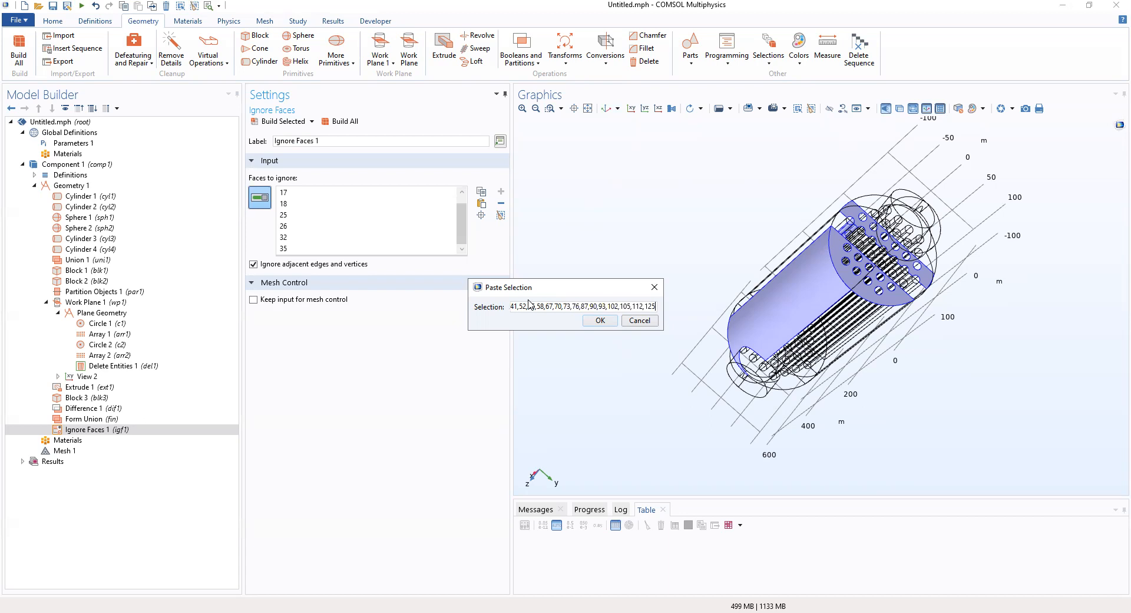
- Append face numbers 132,133,138,140,141,147,150,153 to the pasted selection and add the whole list to the faces to ignore
{"action": "type", "text": ",1"}
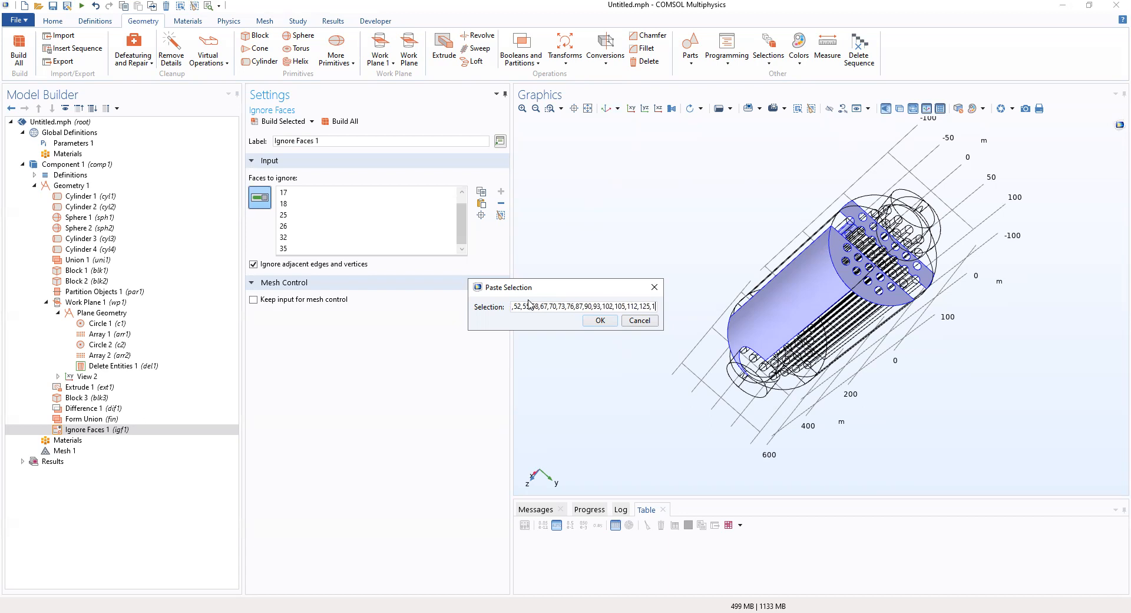
{"action": "type", "text": "32,133"}
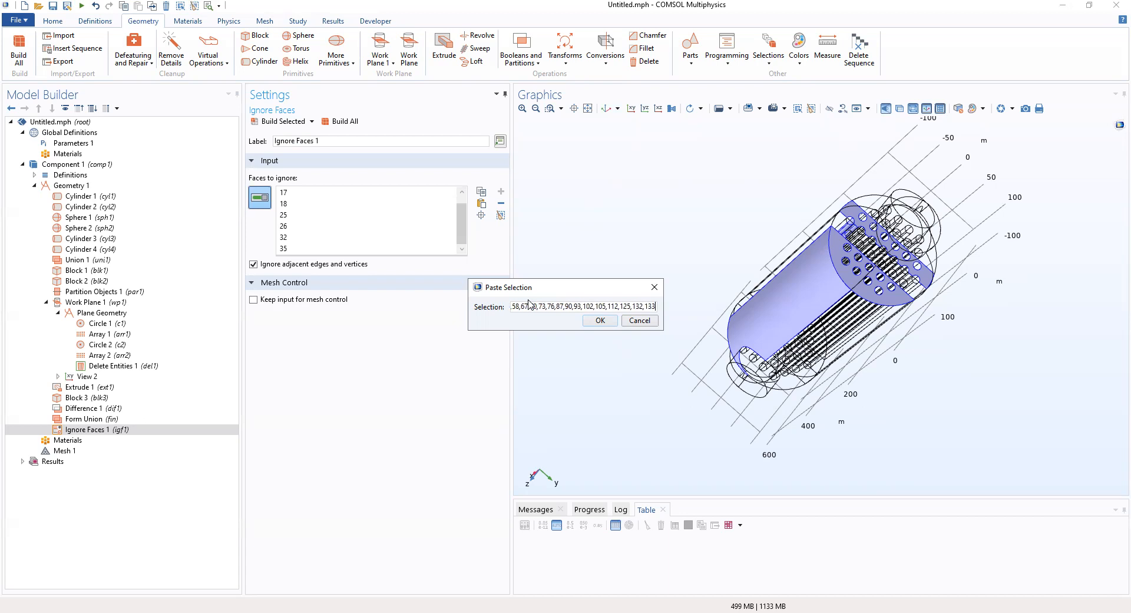
{"action": "type", "text": ",1"}
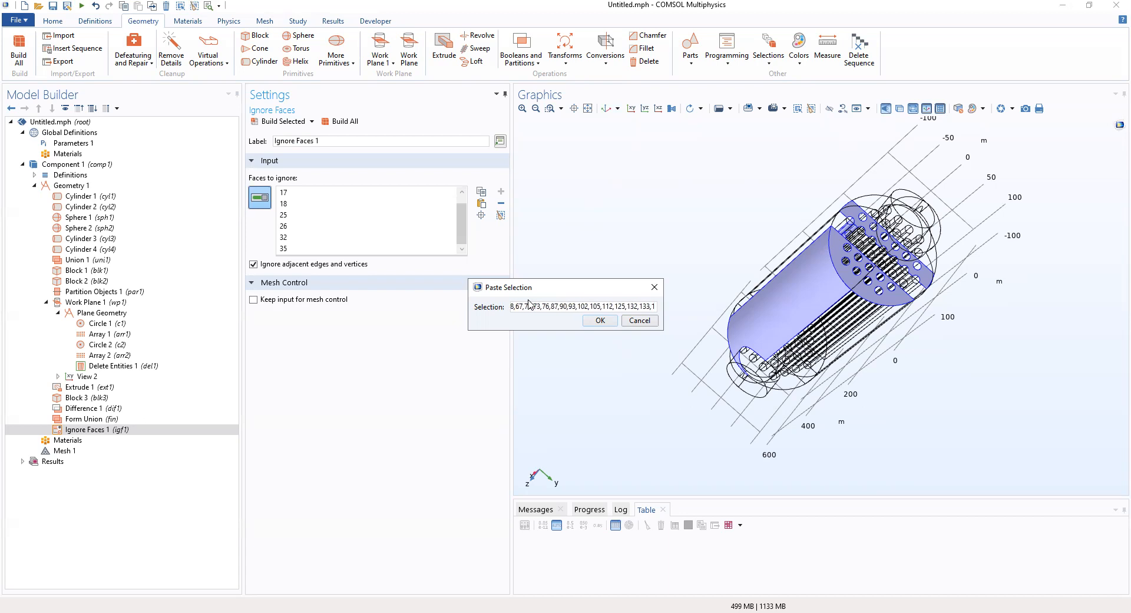
{"action": "type", "text": "3"}
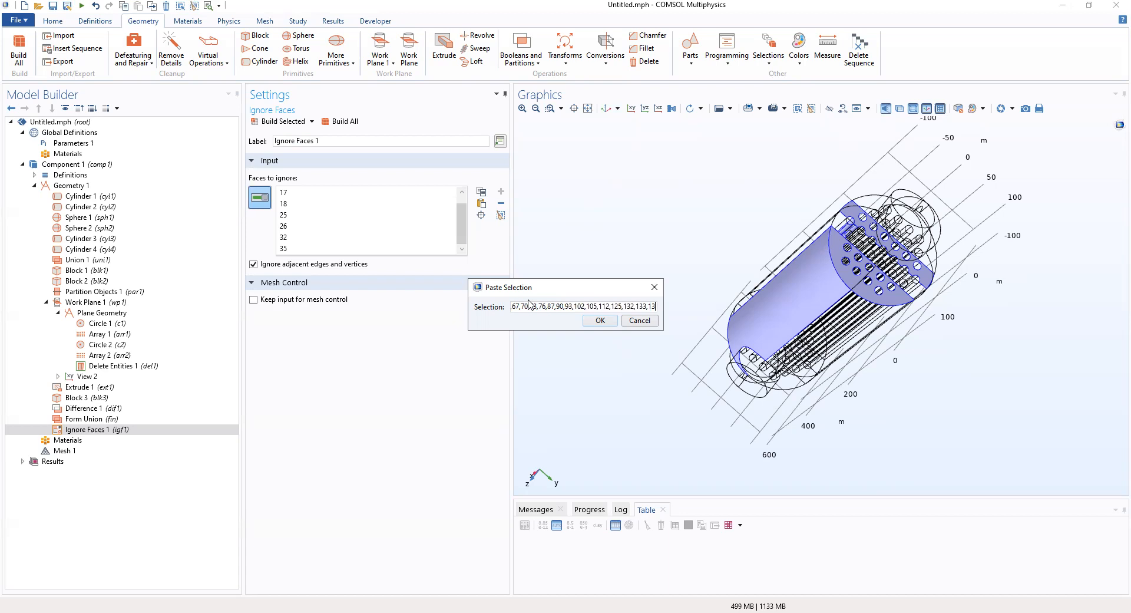
{"action": "type", "text": "8"}
{"action": "type", "text": ","}
{"action": "type", "text": "1"}
{"action": "type", "text": "40,141"}
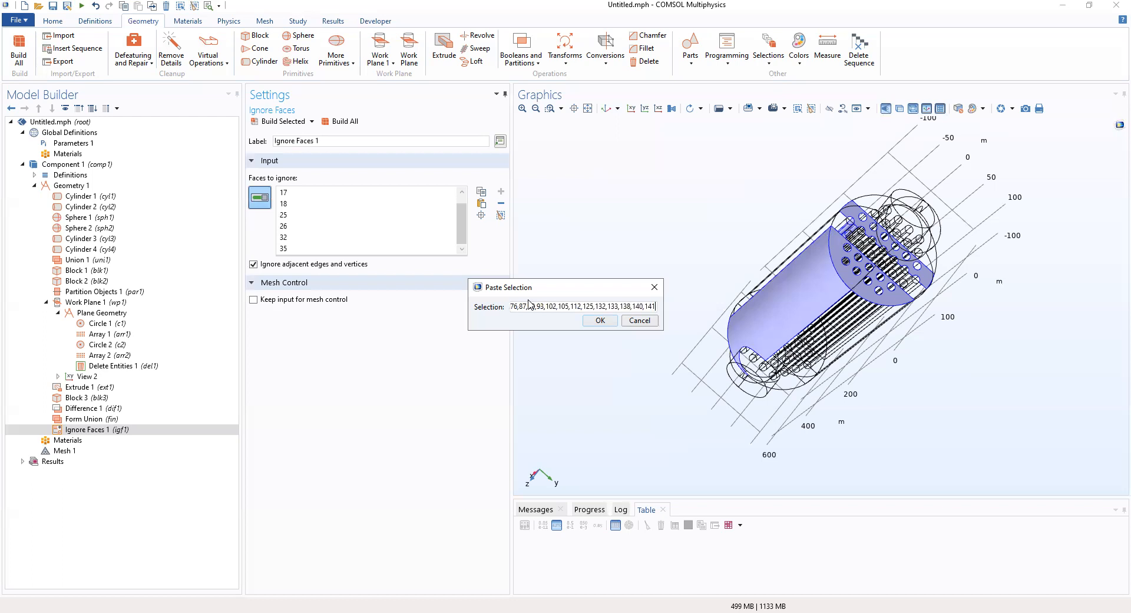
{"action": "type", "text": ",1"}
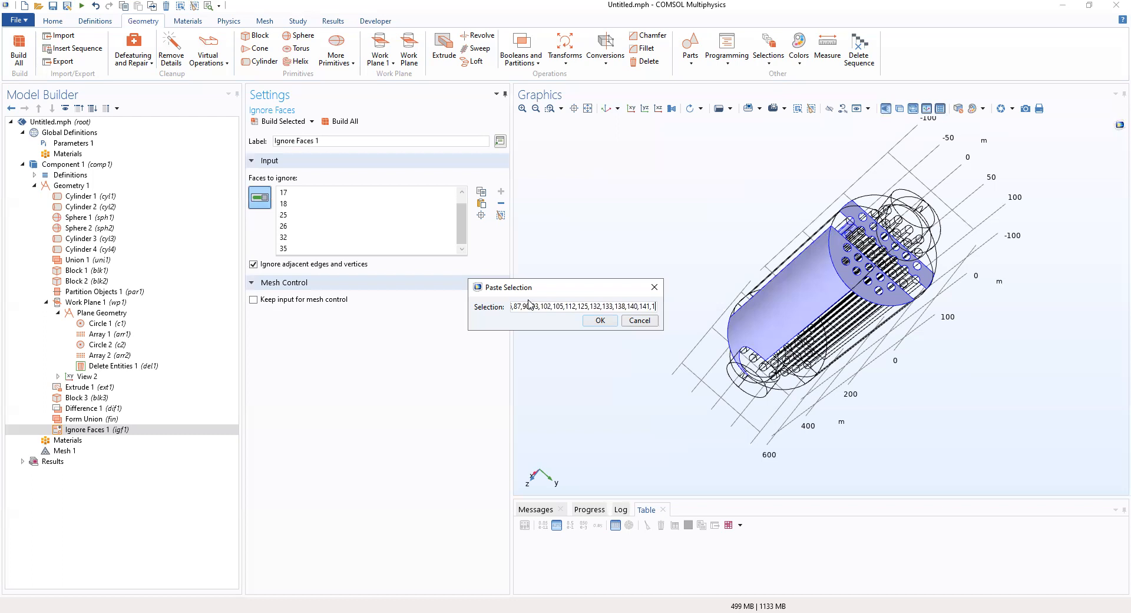
{"action": "type", "text": "47,150,"}
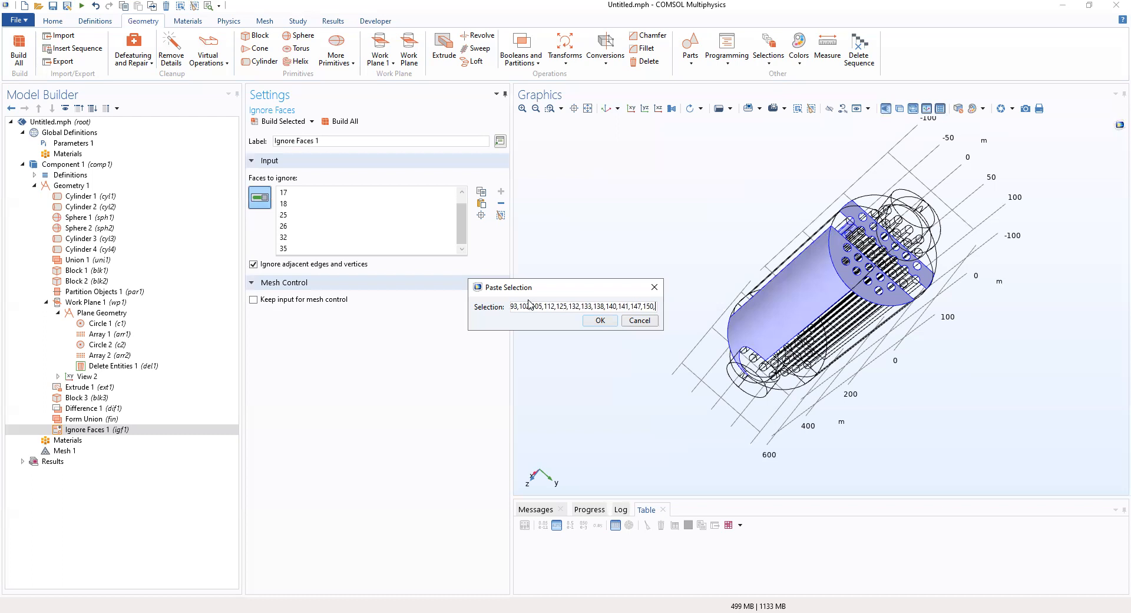
{"action": "type", "text": "153"}
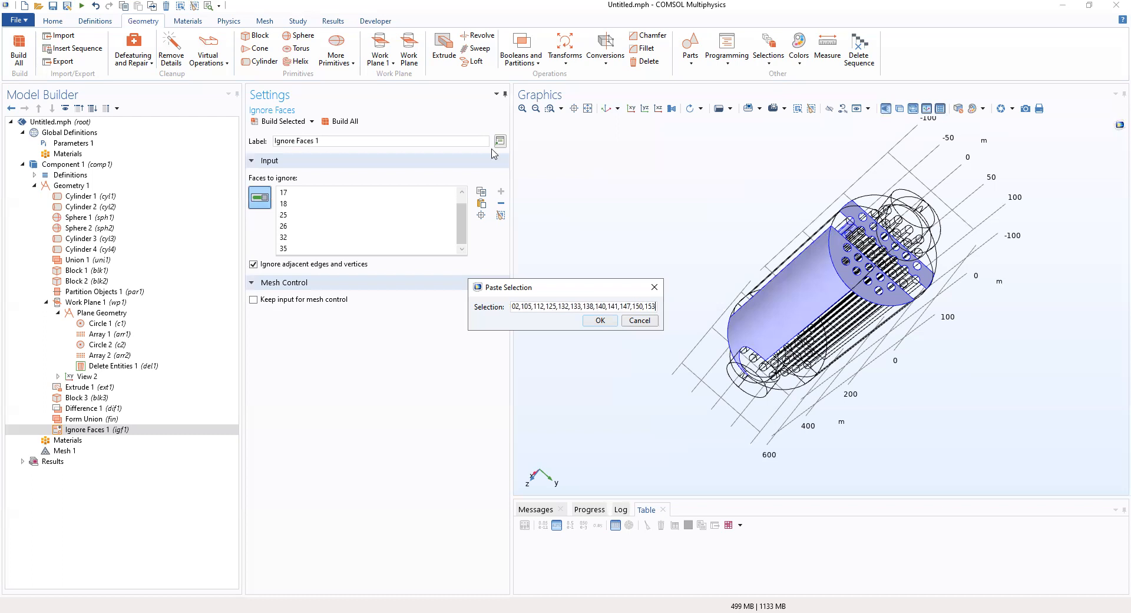
{"action": "key", "text": "Return"}
- Open a new pasted selection for the faces to ignore and enter face numbers 156,167,170,173,182,185,188,191,202,208,217,220
{"action": "left_click_drag", "start_coordinate": [603, 196], "coordinate": [813, 144]}
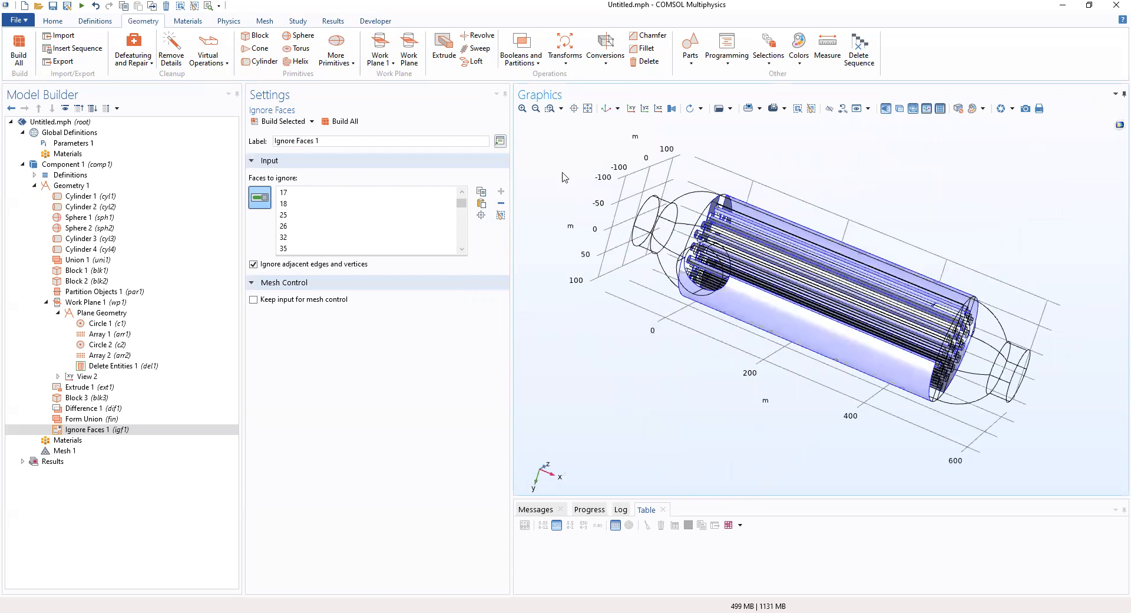
{"action": "scroll", "coordinate": [394, 236], "scroll_direction": "down", "scroll_amount": 7}
{"action": "scroll", "coordinate": [394, 235], "scroll_direction": "down", "scroll_amount": 3}
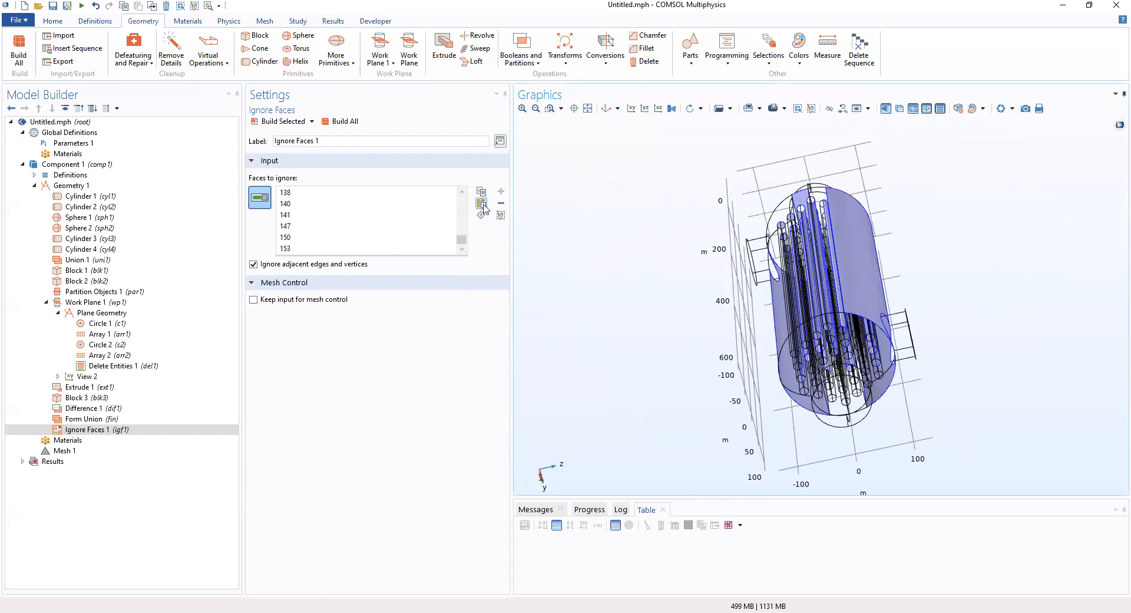
{"action": "left_click_drag", "start_coordinate": [736, 328], "coordinate": [697, 333]}
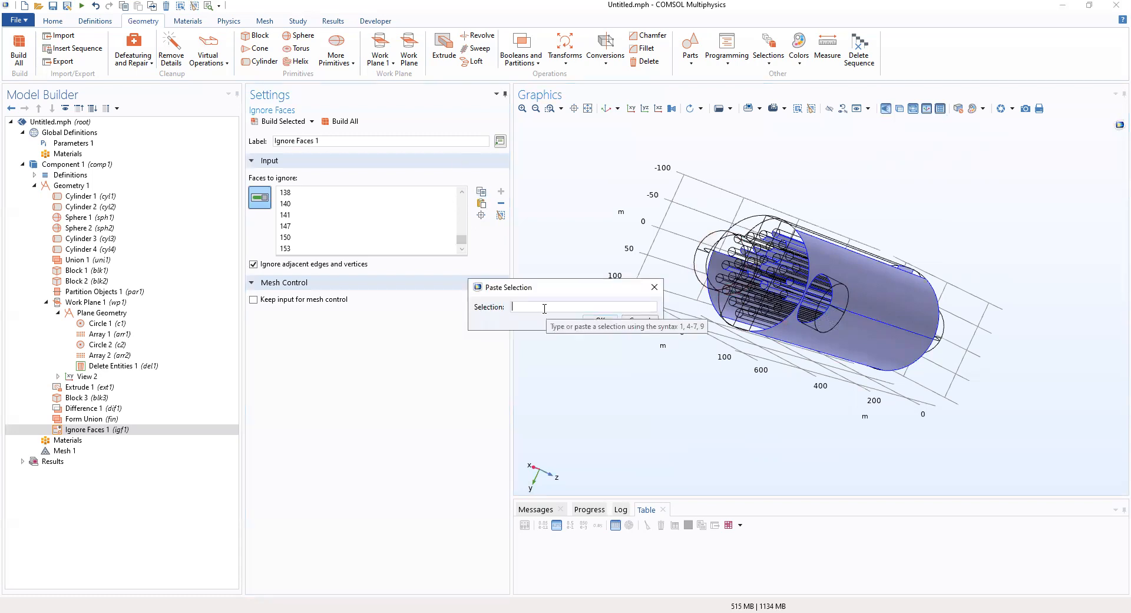
{"action": "type", "text": "156,"}
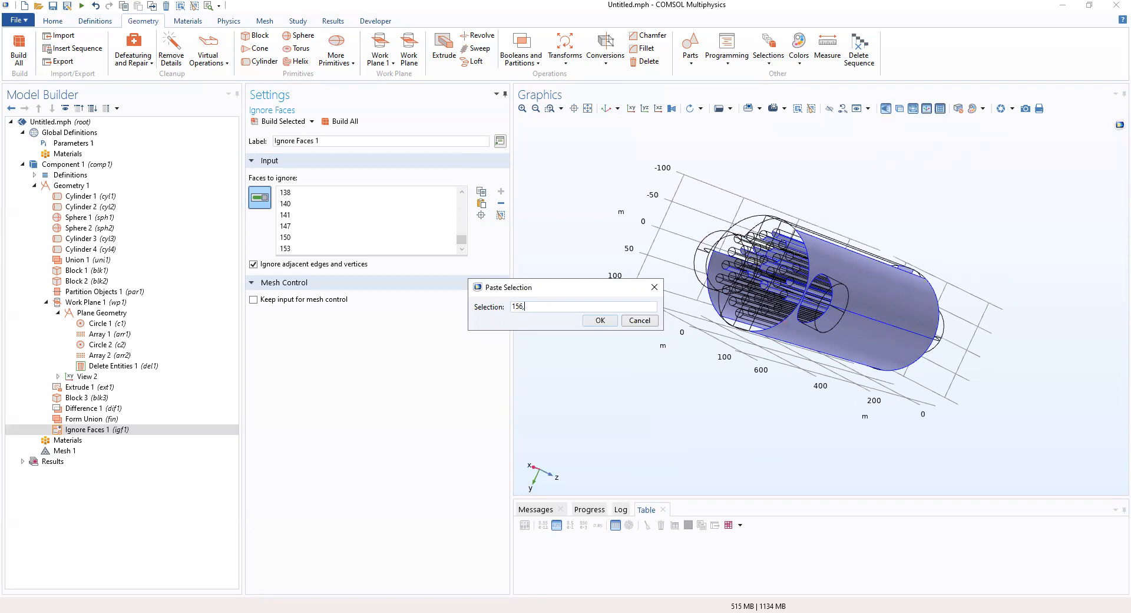
{"action": "type", "text": "167,170,173,182,185,188,191,202,208,217,"}
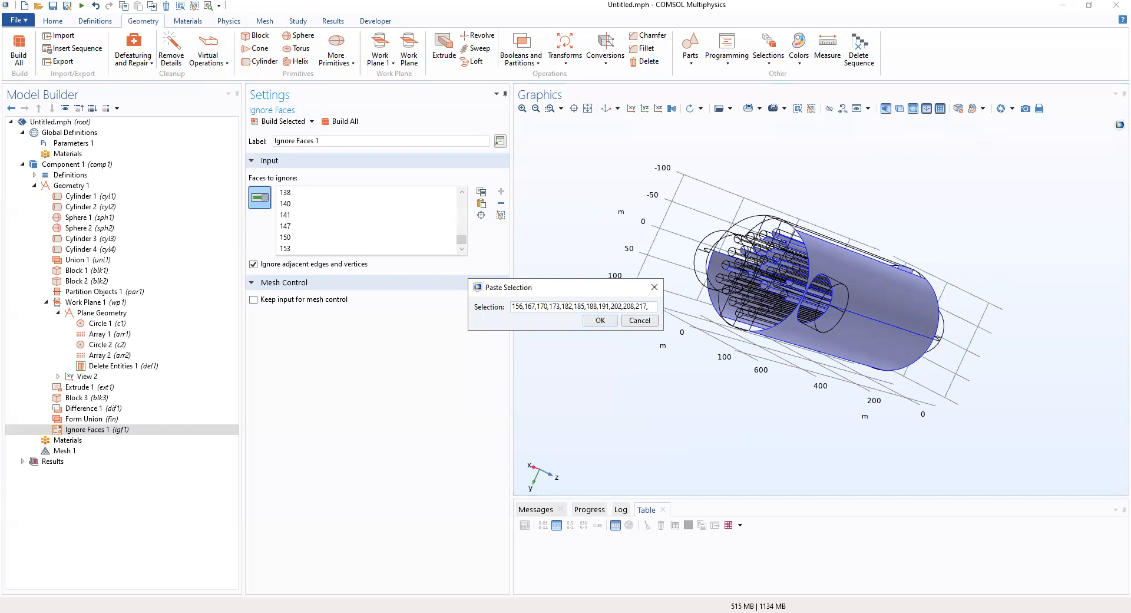
{"action": "type", "text": "220"}
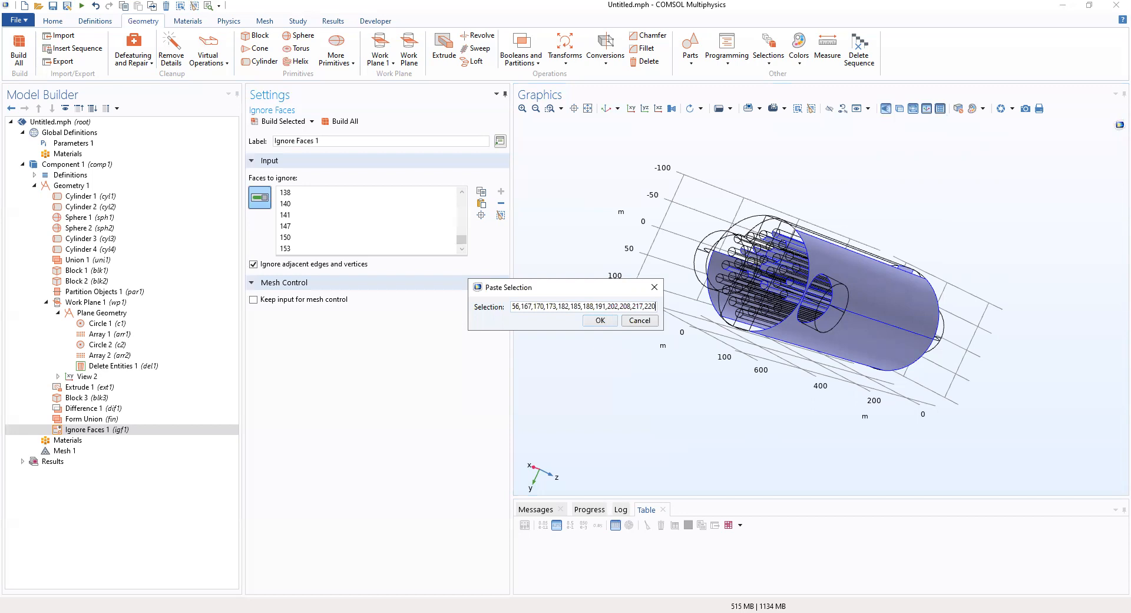
- Append face numbers 227,234,237,244,245,252,253,259,262 to the pasted selection for the faces to ignore
{"action": "type", "text": ",227,2"}
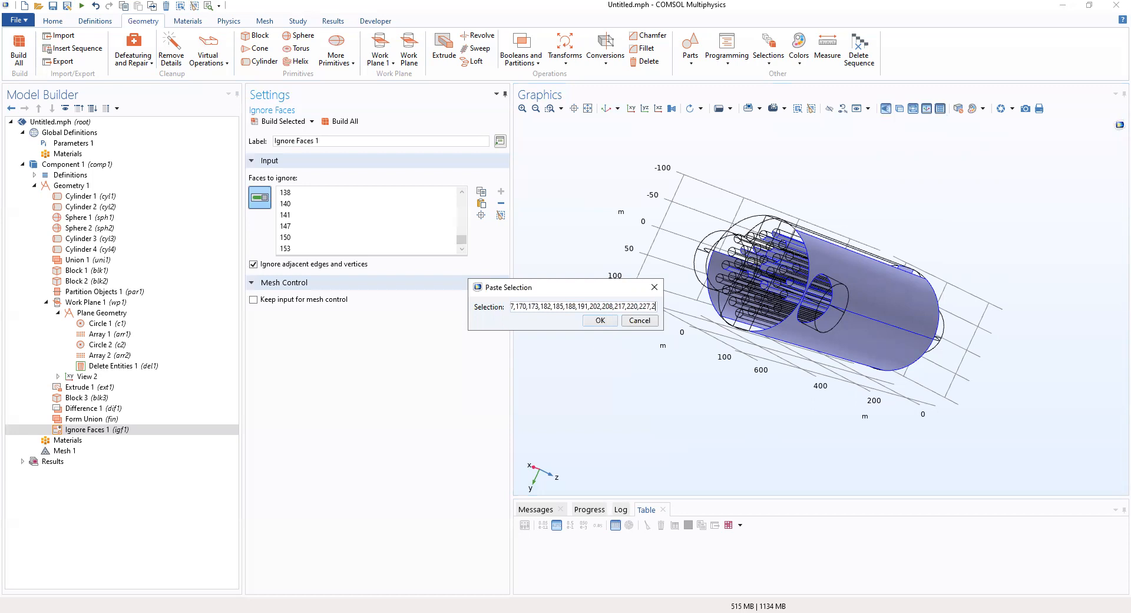
{"action": "type", "text": "34,237,"}
{"action": "type", "text": "244,"}
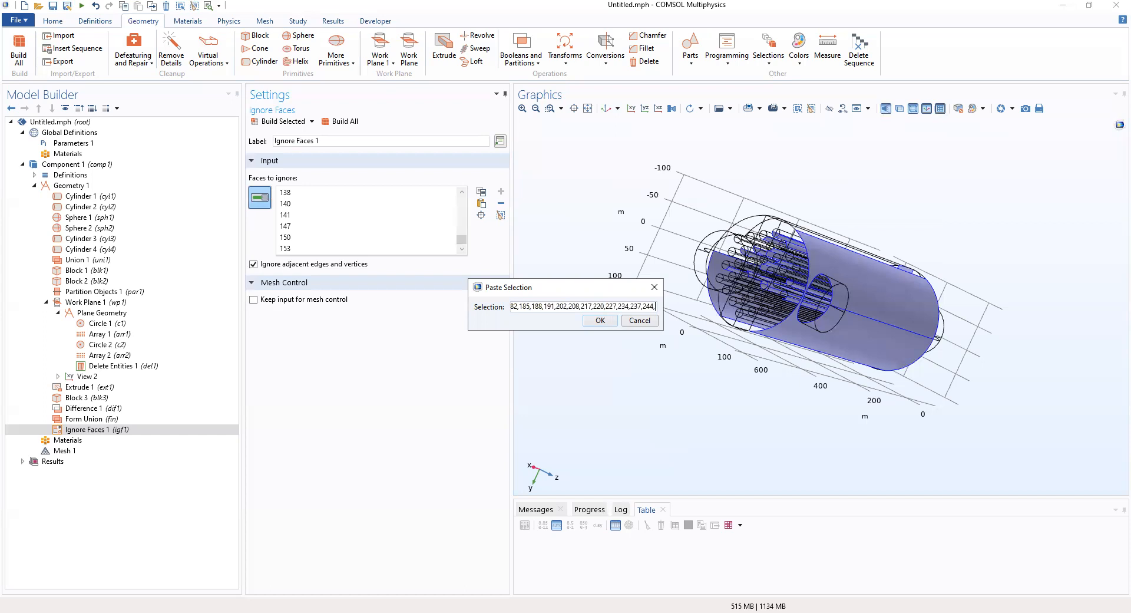
{"action": "type", "text": "24"}
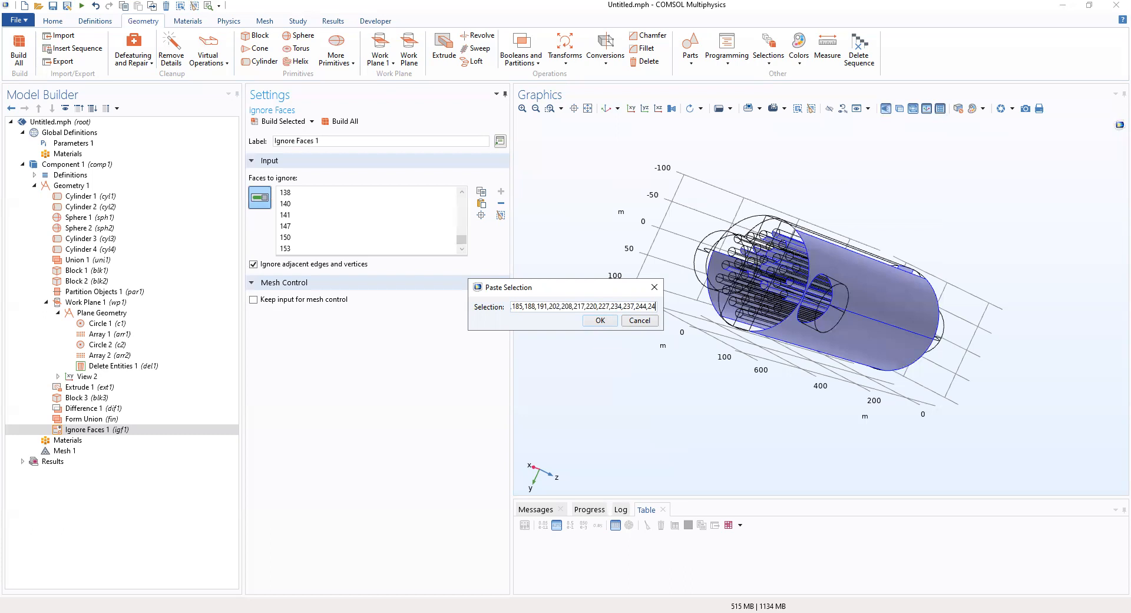
{"action": "type", "text": "5,252,2"}
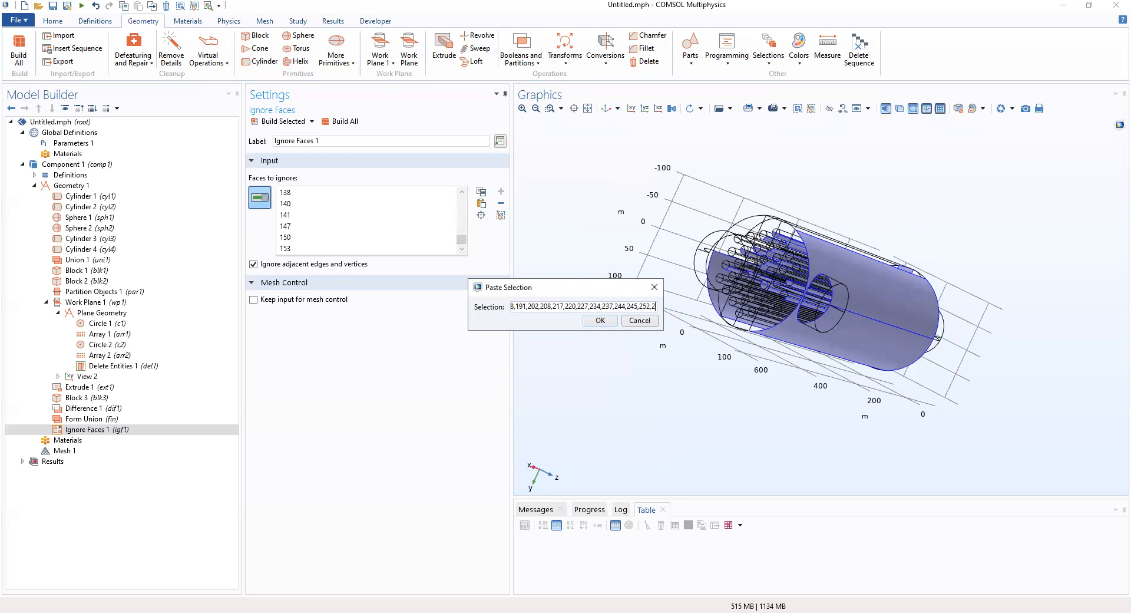
{"action": "type", "text": "53,259,262,265,268,279,282,285,294,297,300,3003"}
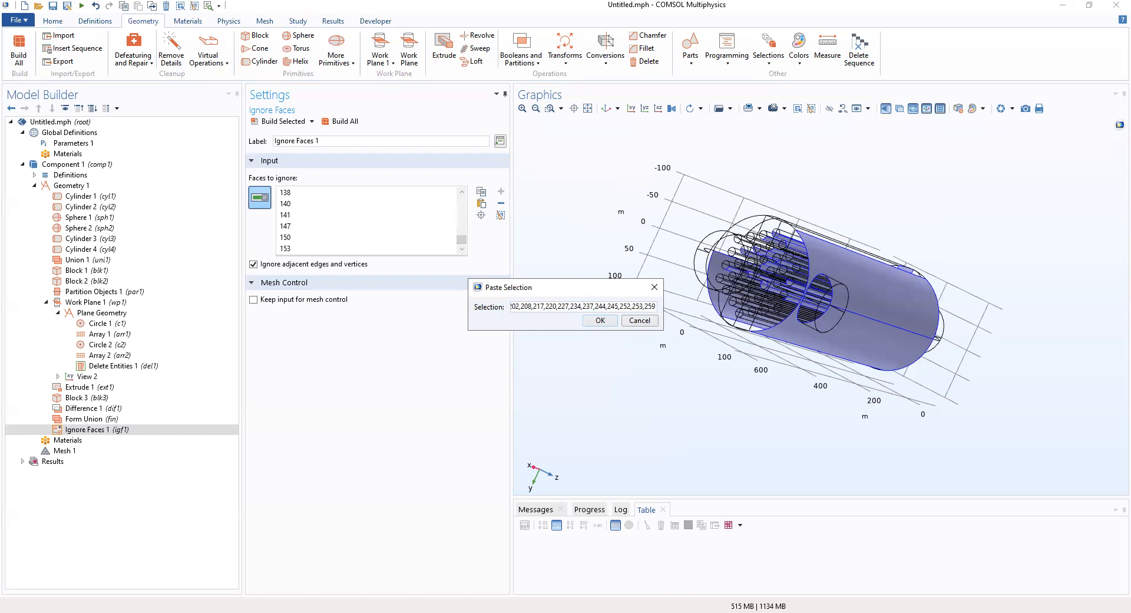
{"action": "type", "text": ",2"}
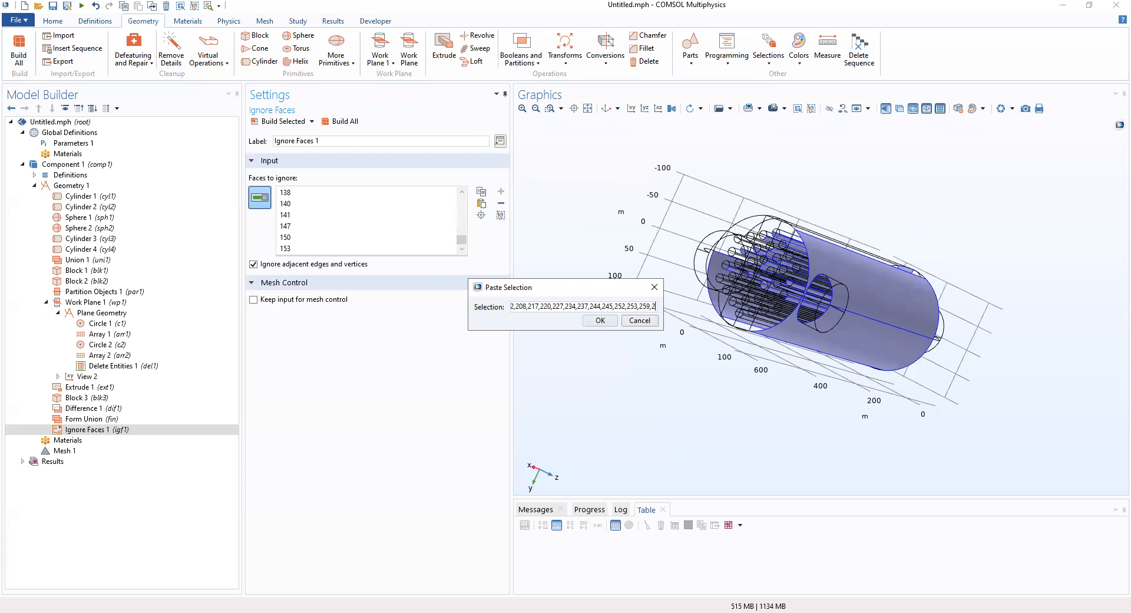
{"action": "type", "text": "62,"}
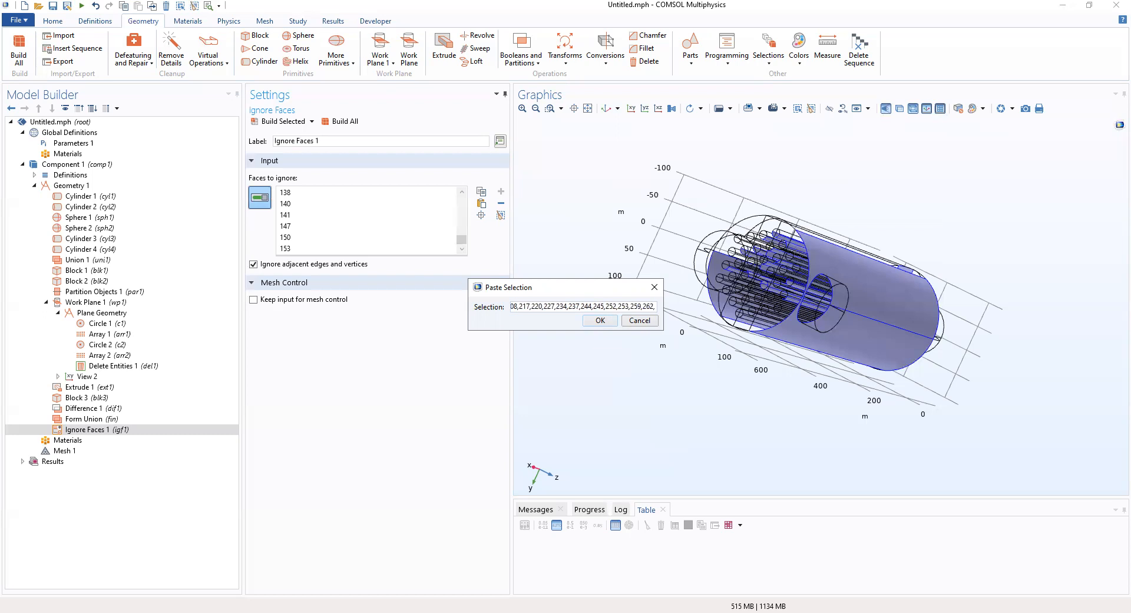
- Append face numbers 265,268,279,282,285,294,297,300,303,314,317,320 to the pasted selection and add the whole list to the faces to ignore
{"action": "type", "text": "265,268,279"}
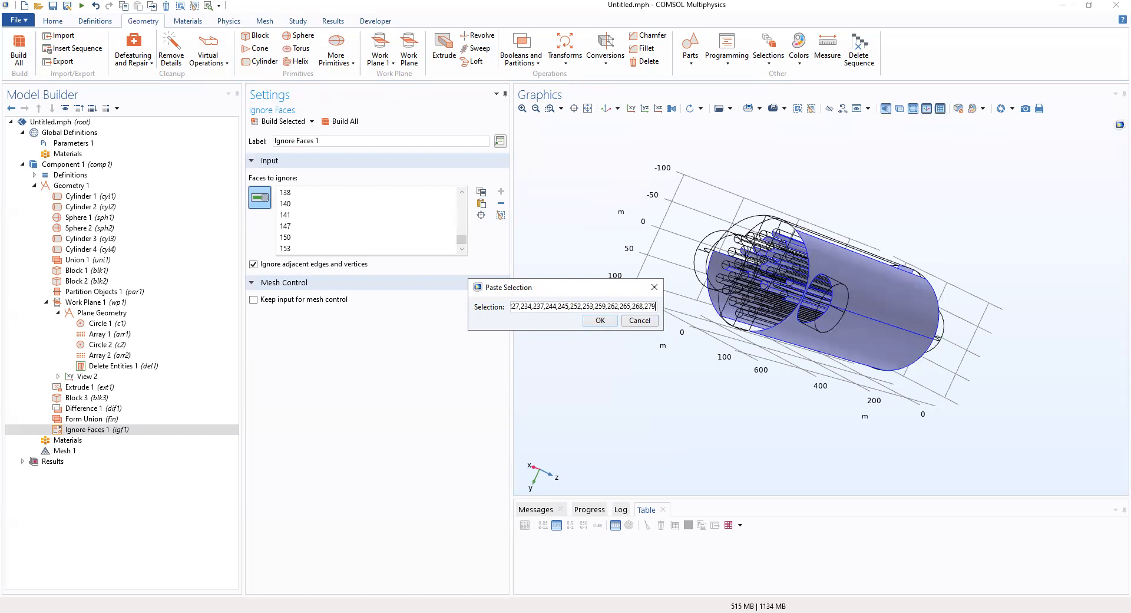
{"action": "type", "text": ",282,"}
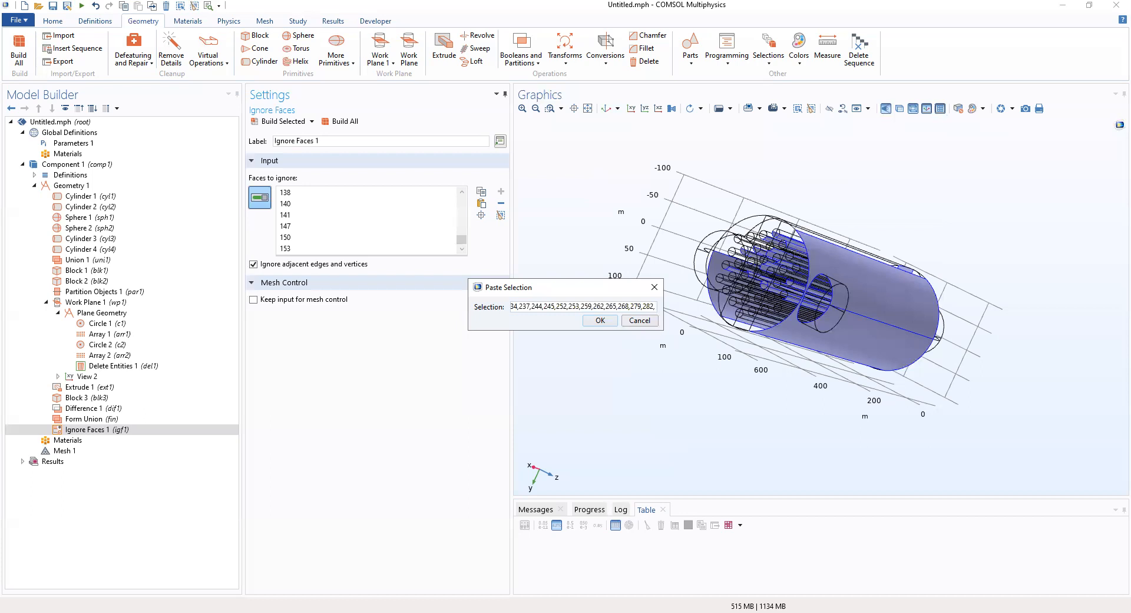
{"action": "type", "text": "285,2"}
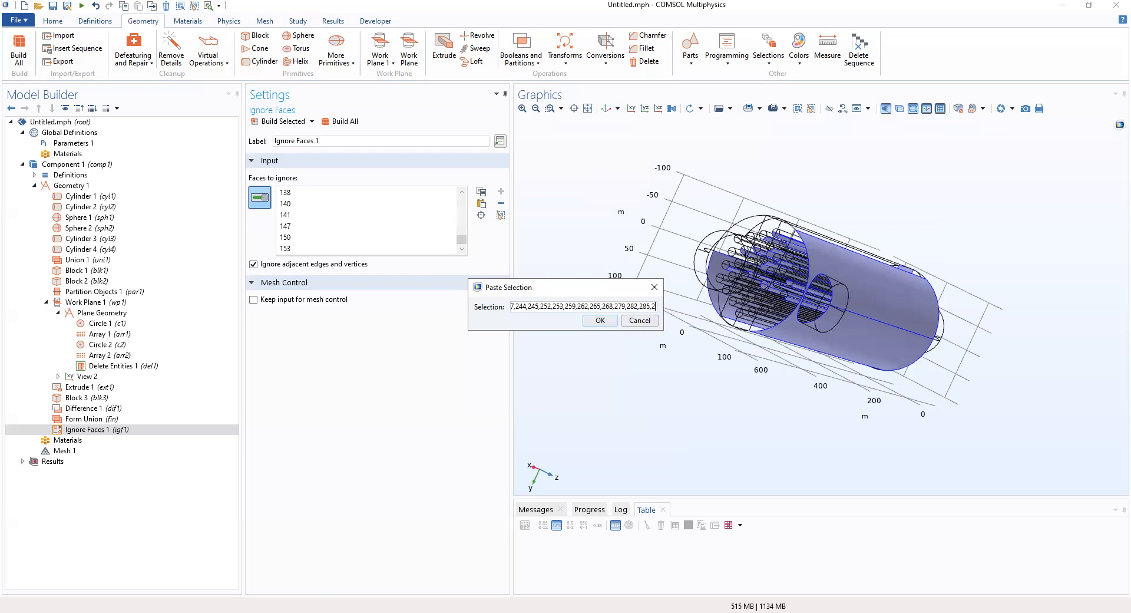
{"action": "type", "text": "94,297,300,"}
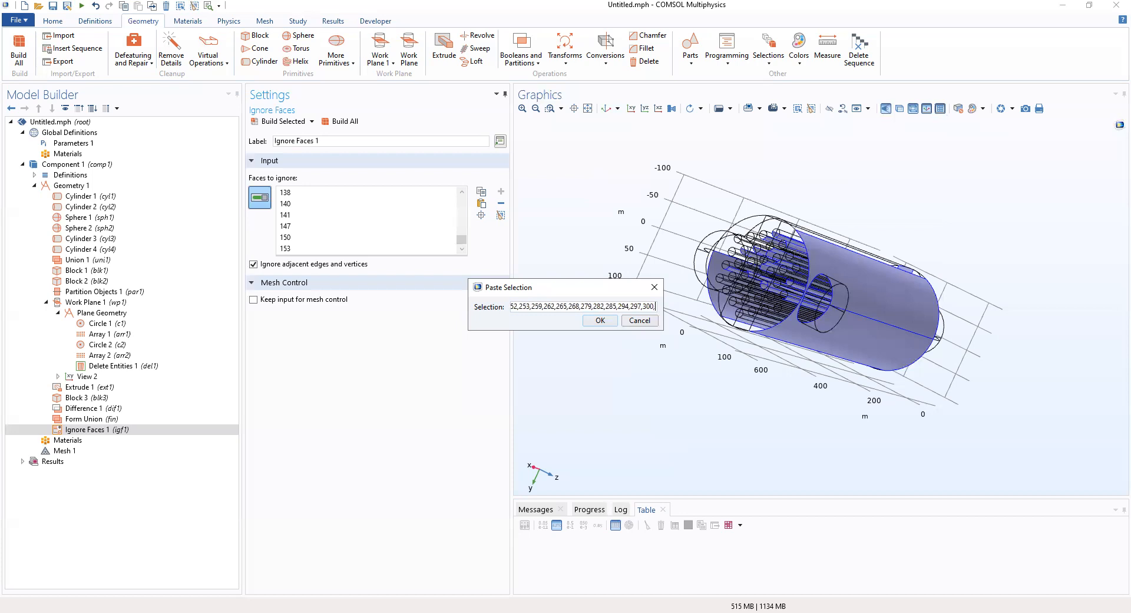
{"action": "type", "text": "3003"}
{"action": "key", "text": "BackSpace"}
{"action": "key", "text": "BackSpace"}
{"action": "type", "text": "303,3"}
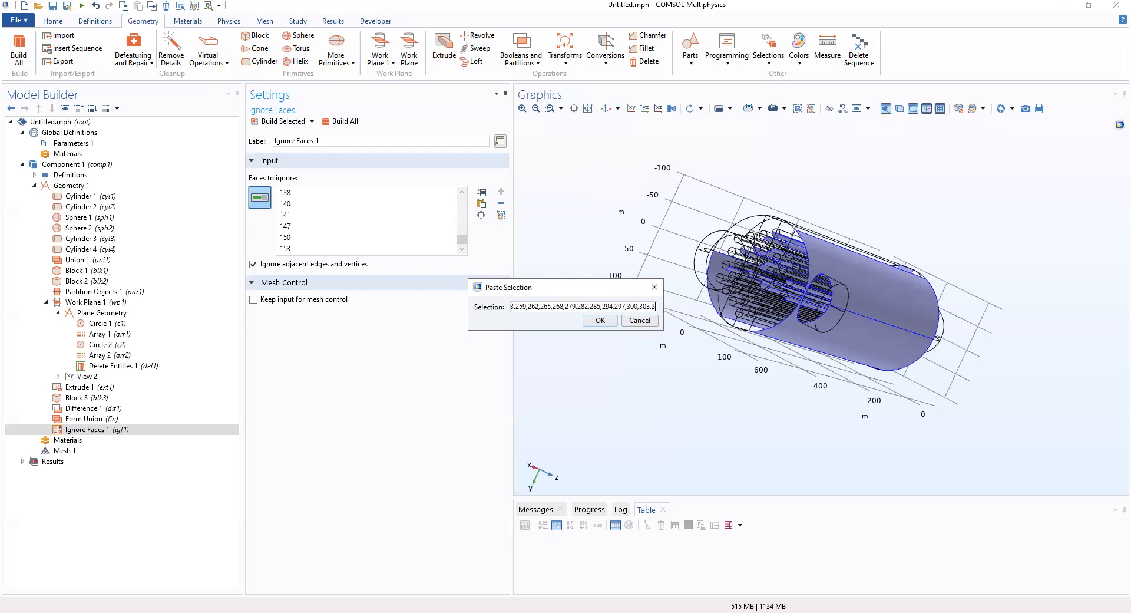
{"action": "type", "text": "14,317,320"}
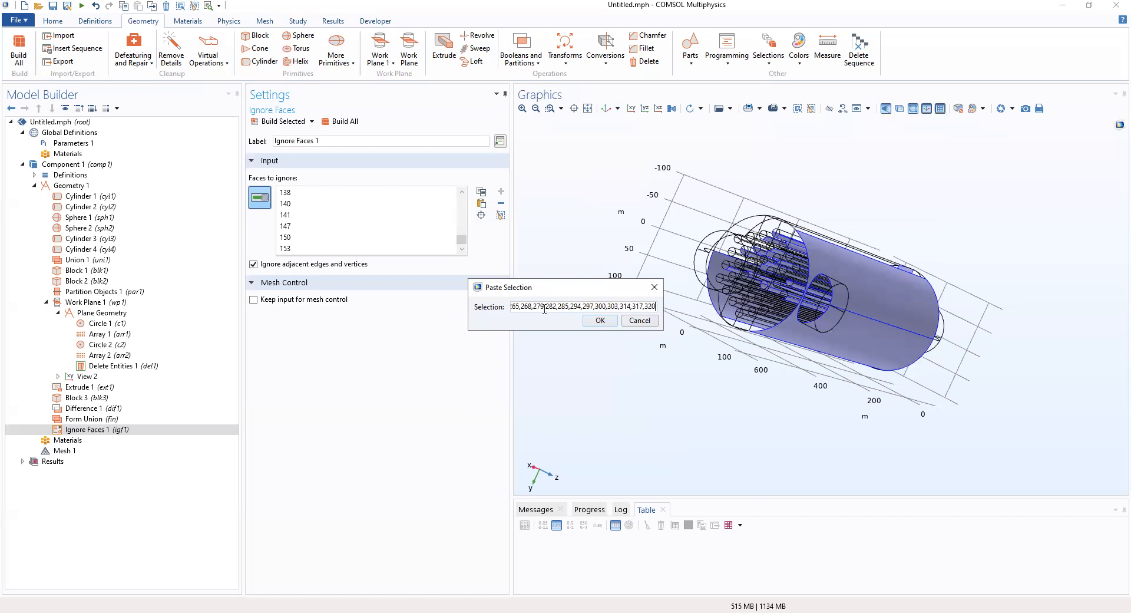
{"action": "left_click", "coordinate": [600, 320]}
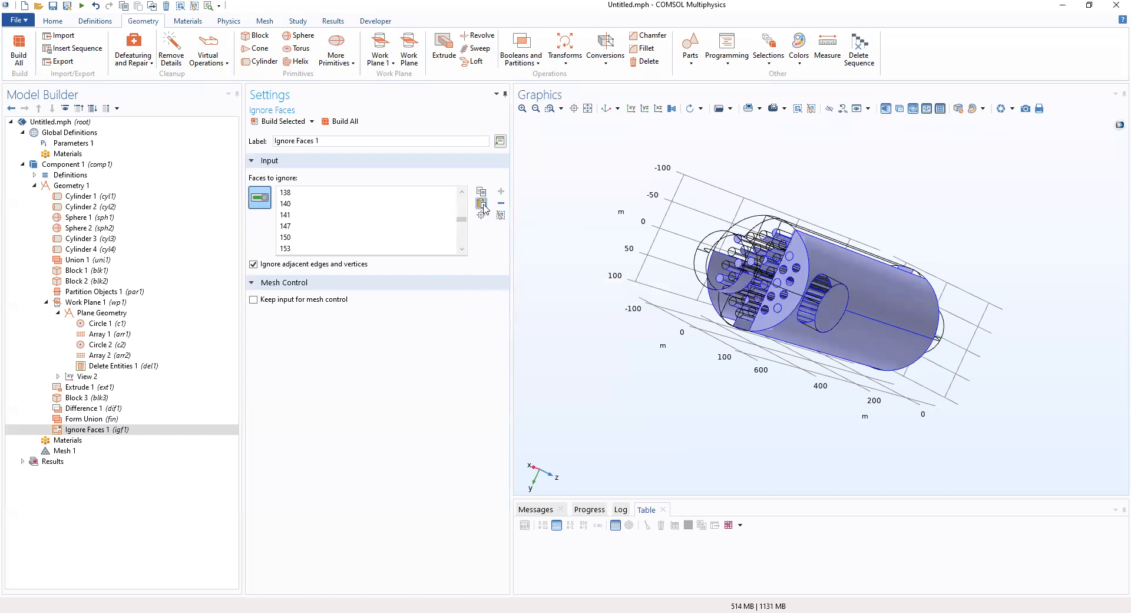
- Start another pasted selection for the faces to ignore with face numbers 329,332,339,349,356,357,362,364,365,371,374,377,380,391,394,397,406,409,412,415
{"action": "left_click", "coordinate": [482, 204]}
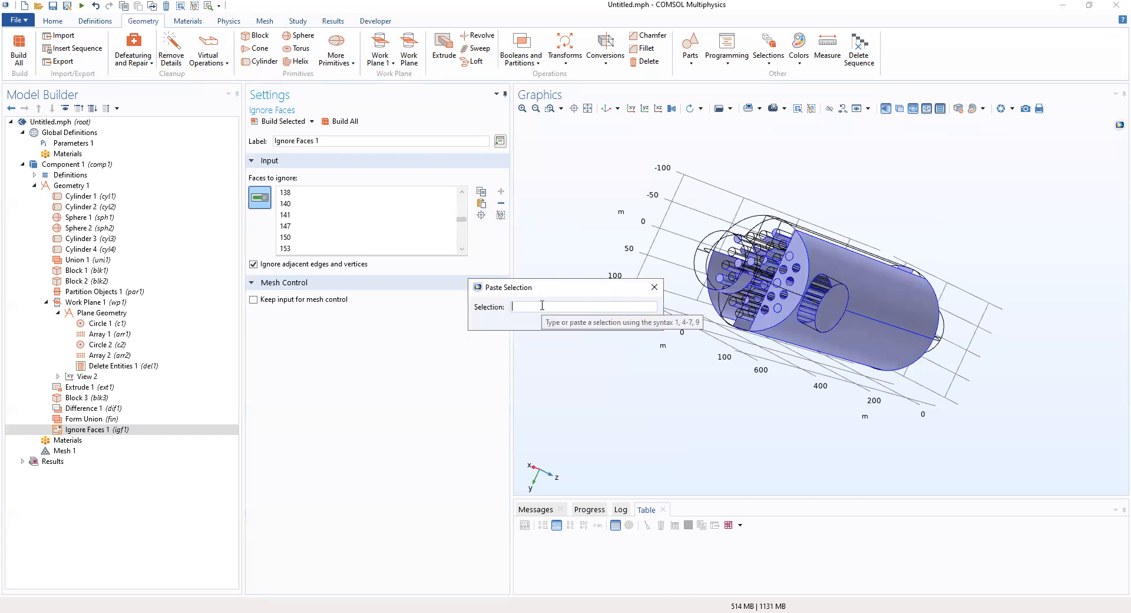
{"action": "type", "text": "3"}
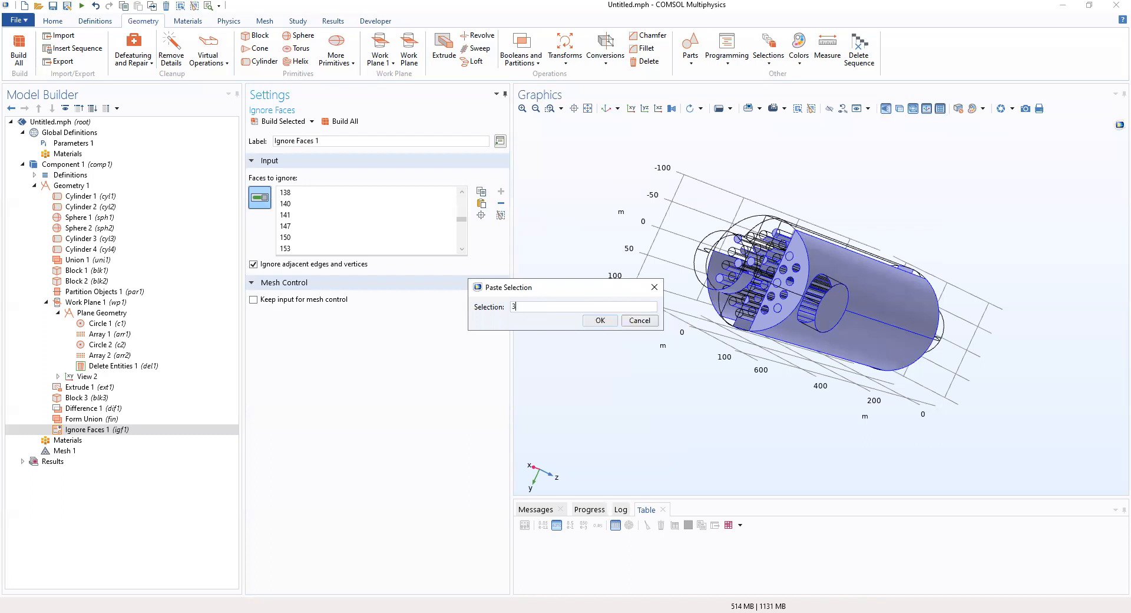
{"action": "type", "text": "29,332,339,349,356,357,362,364,365,371"}
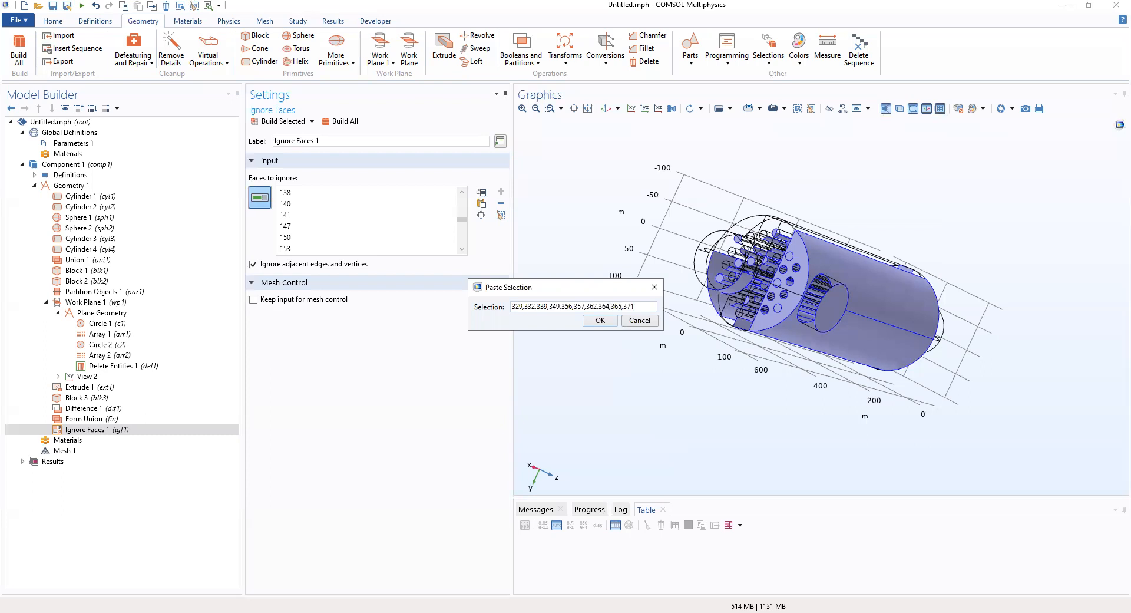
{"action": "type", "text": ",374,377,3"}
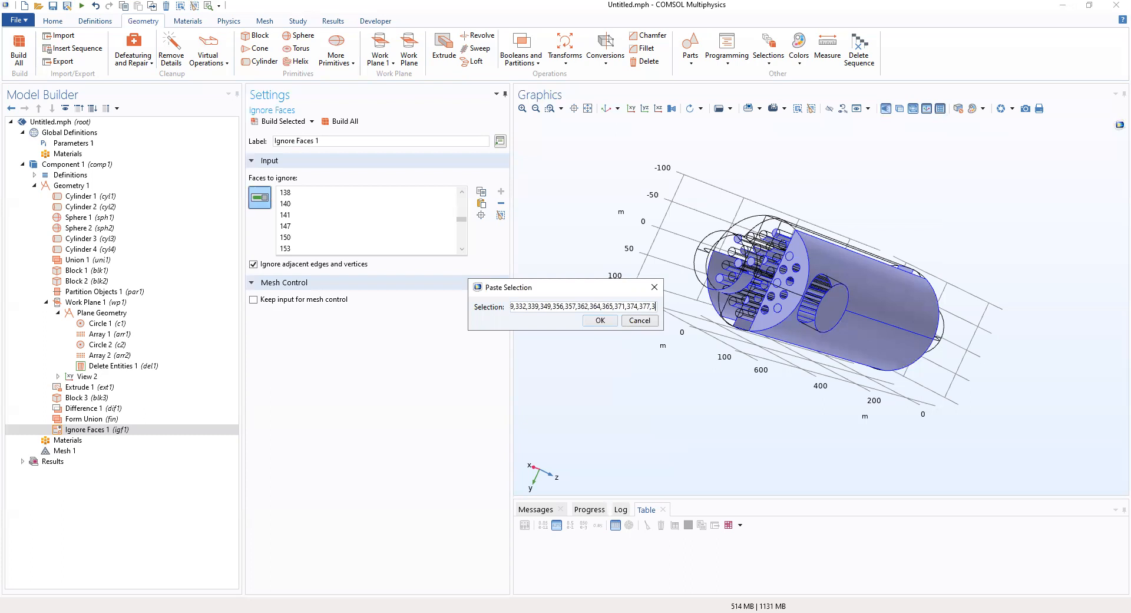
{"action": "type", "text": "80,391,39"}
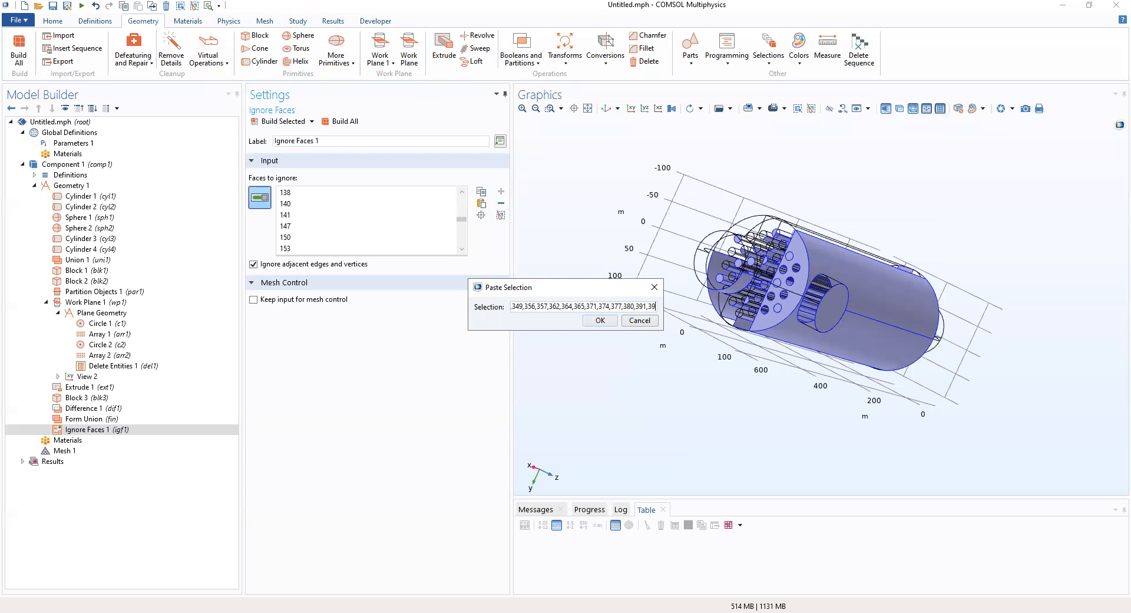
{"action": "type", "text": "4,3"}
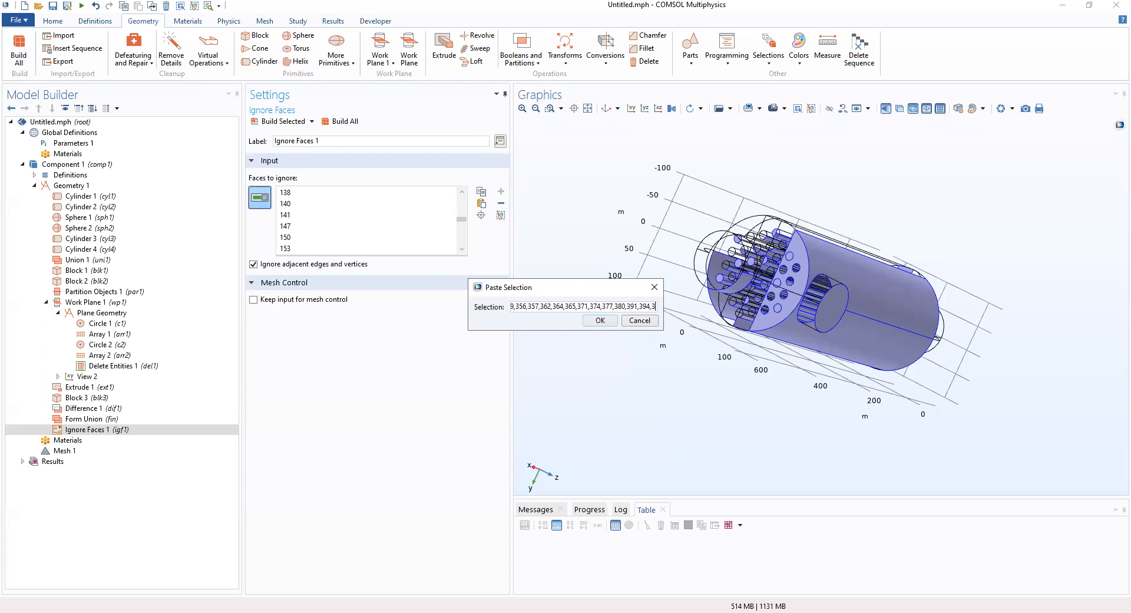
{"action": "type", "text": "97,406,409,412,415,"}
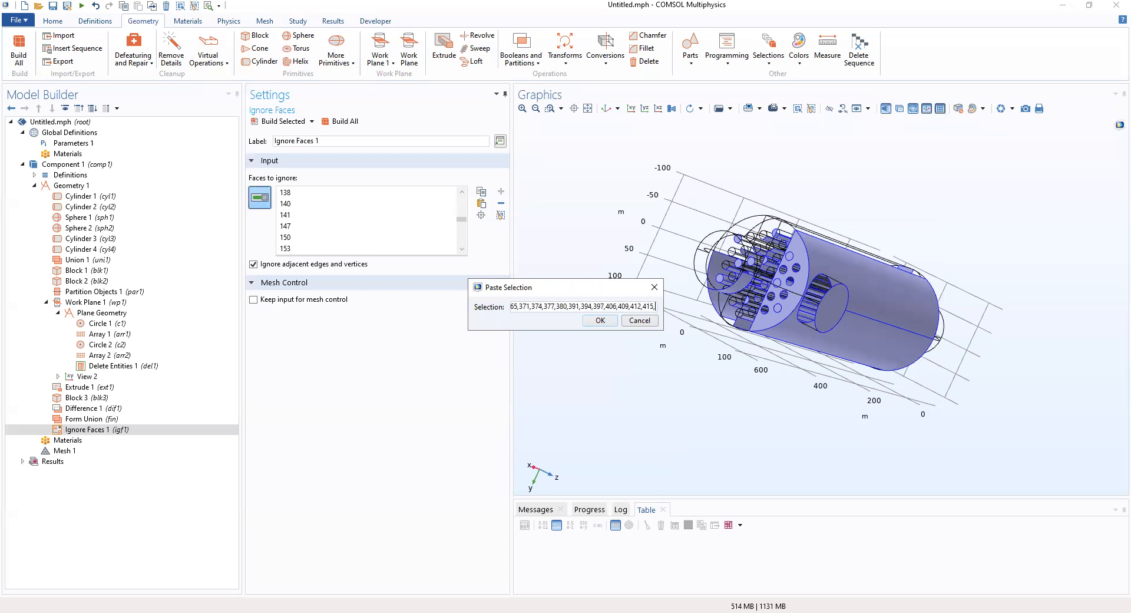
- Append face numbers 426,429,432,441,444,451 to the pasted selection for the faces to ignore
{"action": "type", "text": "4"}
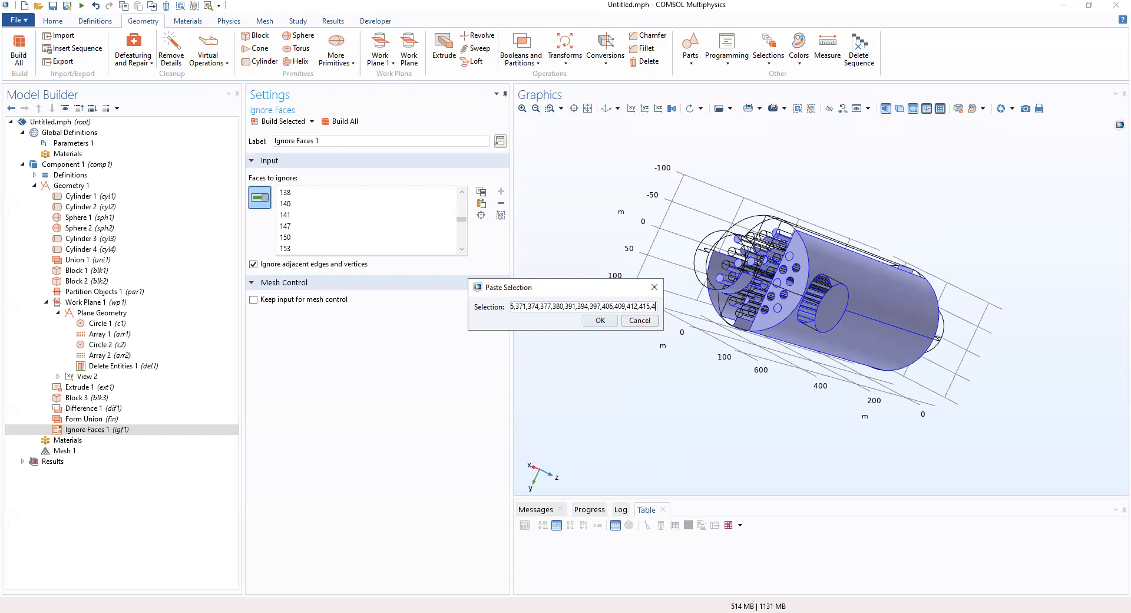
{"action": "type", "text": "26,"}
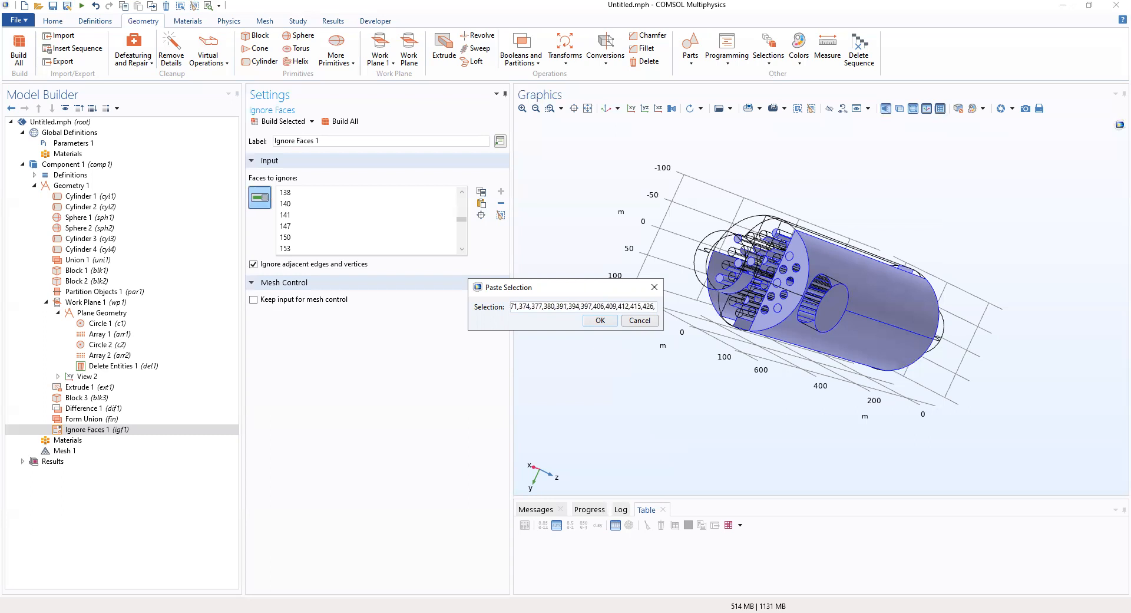
{"action": "type", "text": "4"}
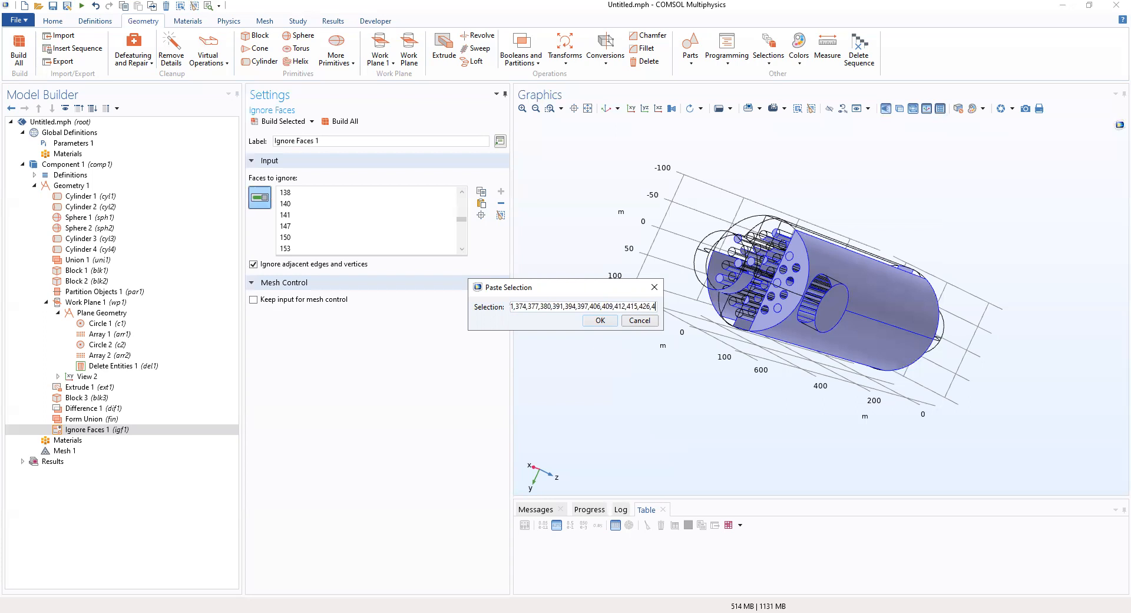
{"action": "type", "text": "29,432"}
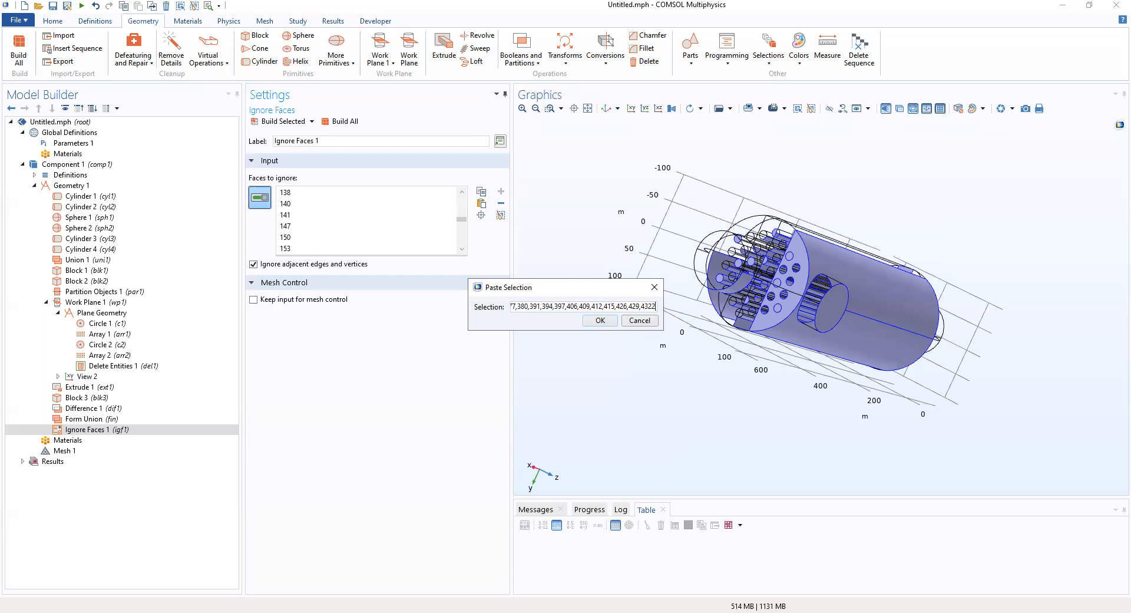
{"action": "type", "text": ",4"}
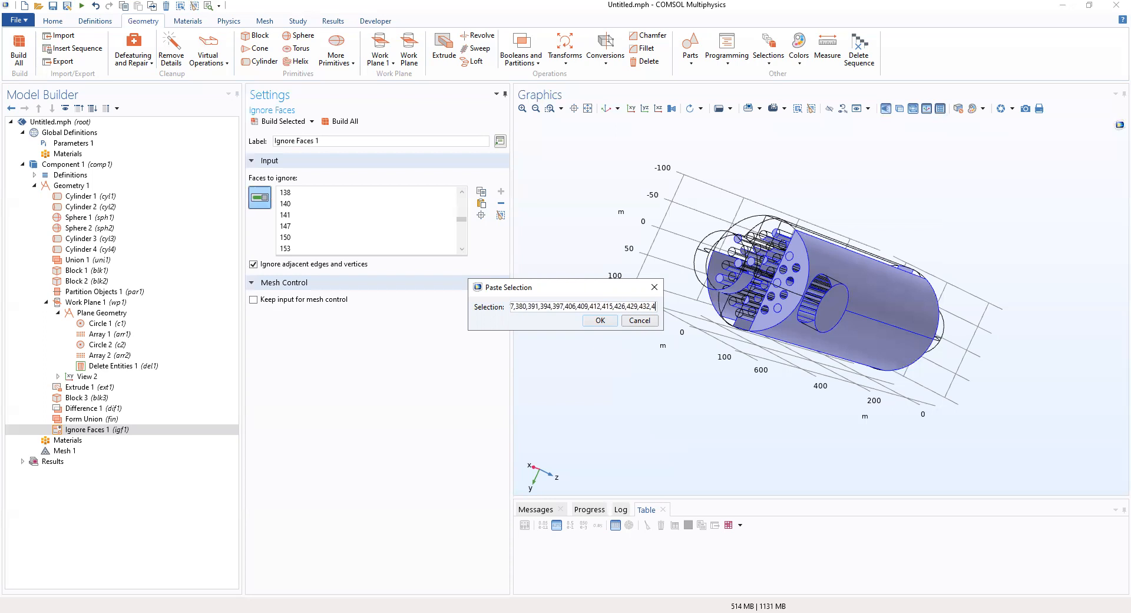
{"action": "type", "text": "41,"}
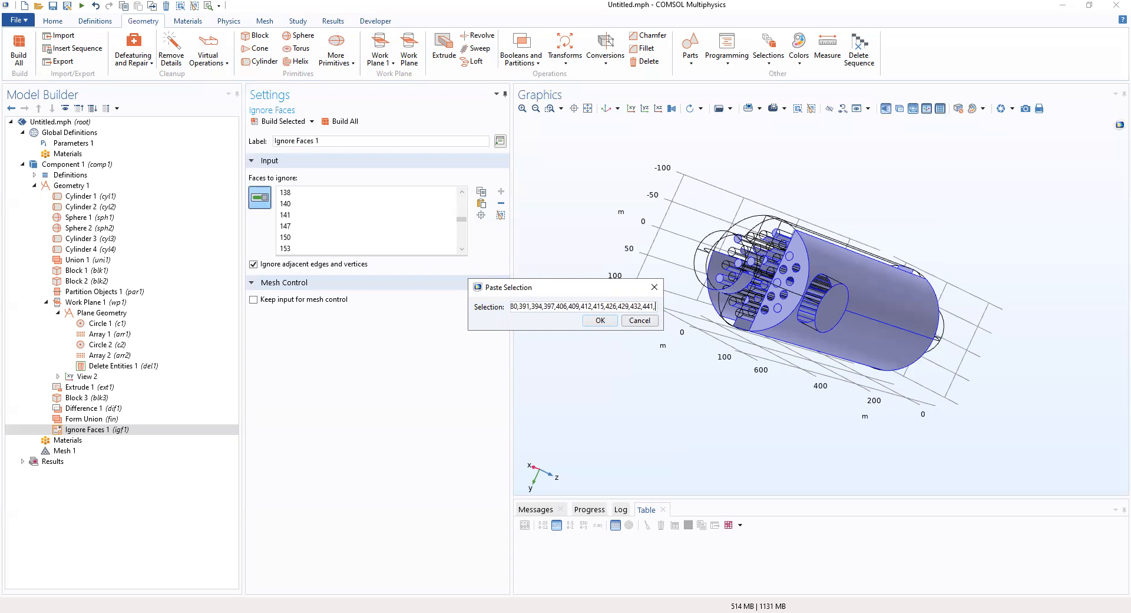
{"action": "type", "text": "444,451"}
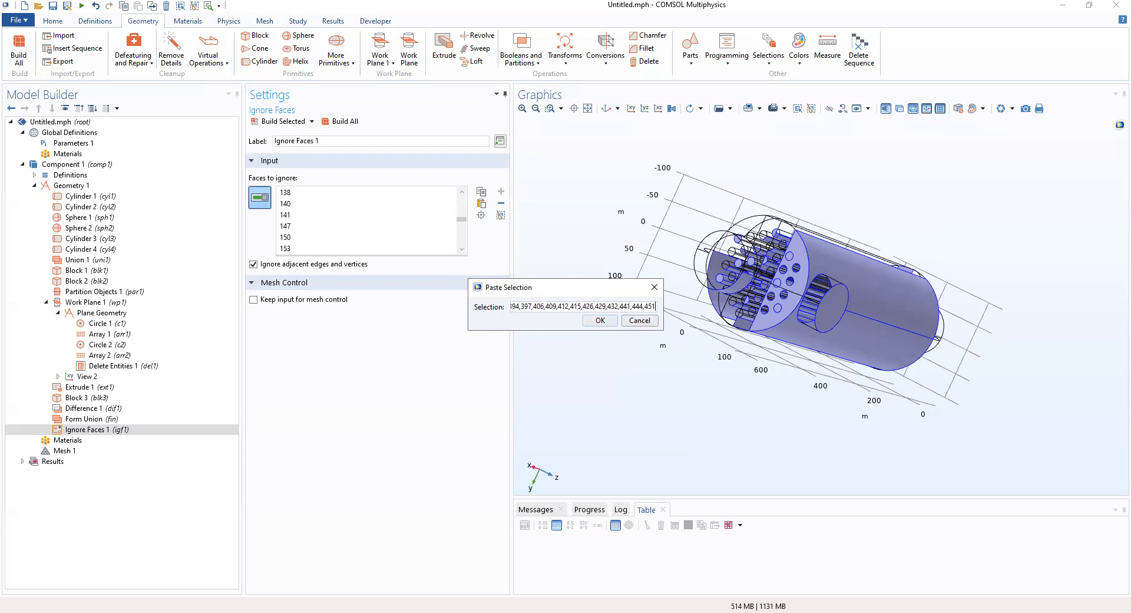
- Append face numbers 458,461,468,469,476,477,483 to the pasted selection for the faces to ignore
{"action": "type", "text": ","}
{"action": "type", "text": "45"}
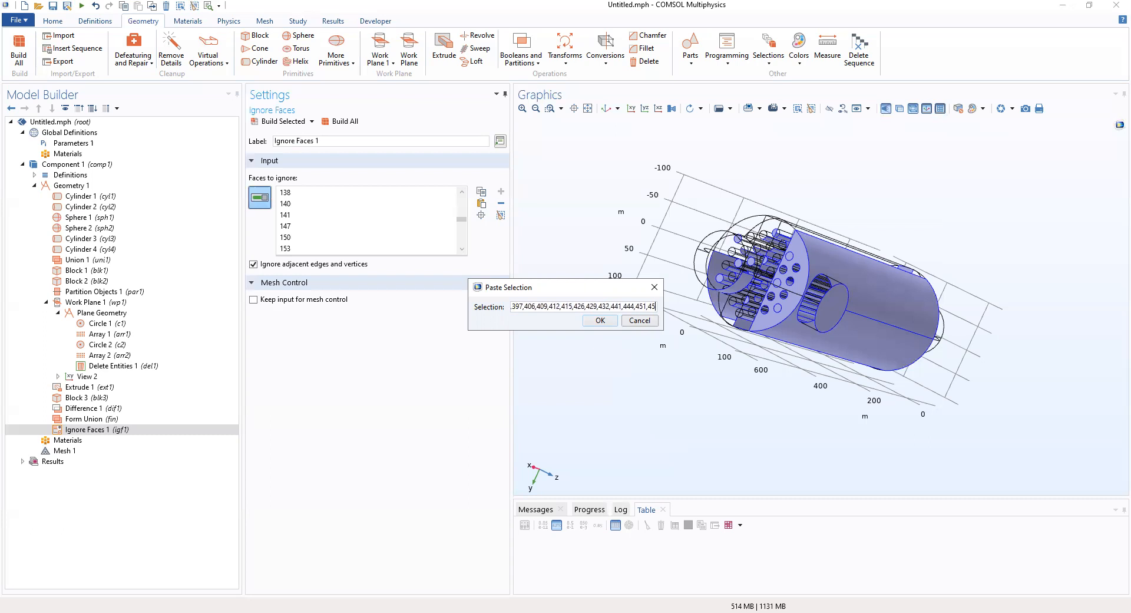
{"action": "type", "text": "8,"}
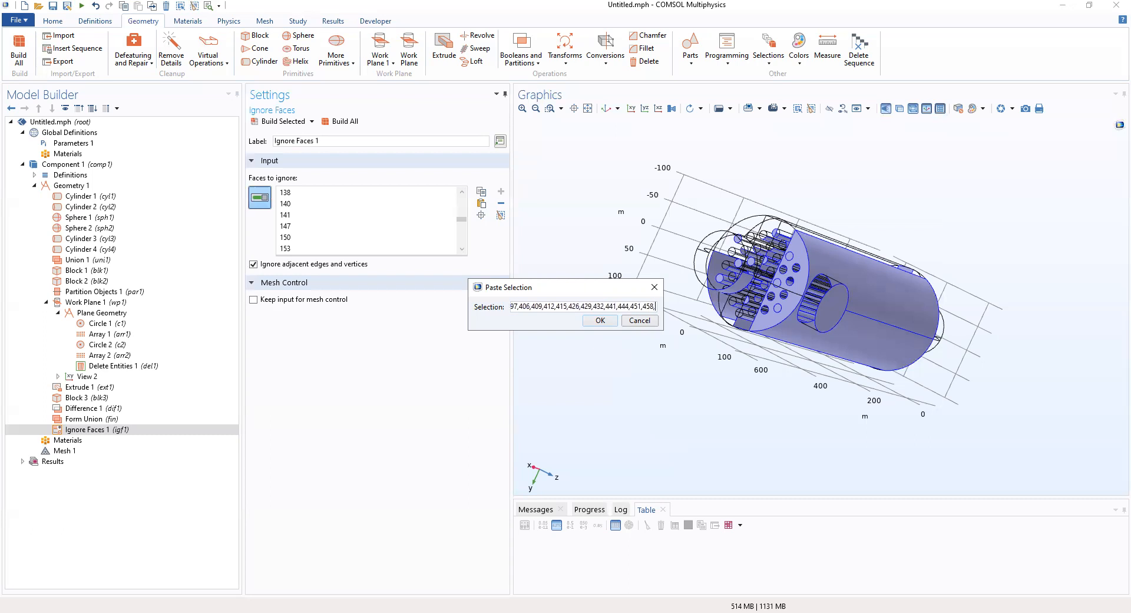
{"action": "type", "text": "461,4"}
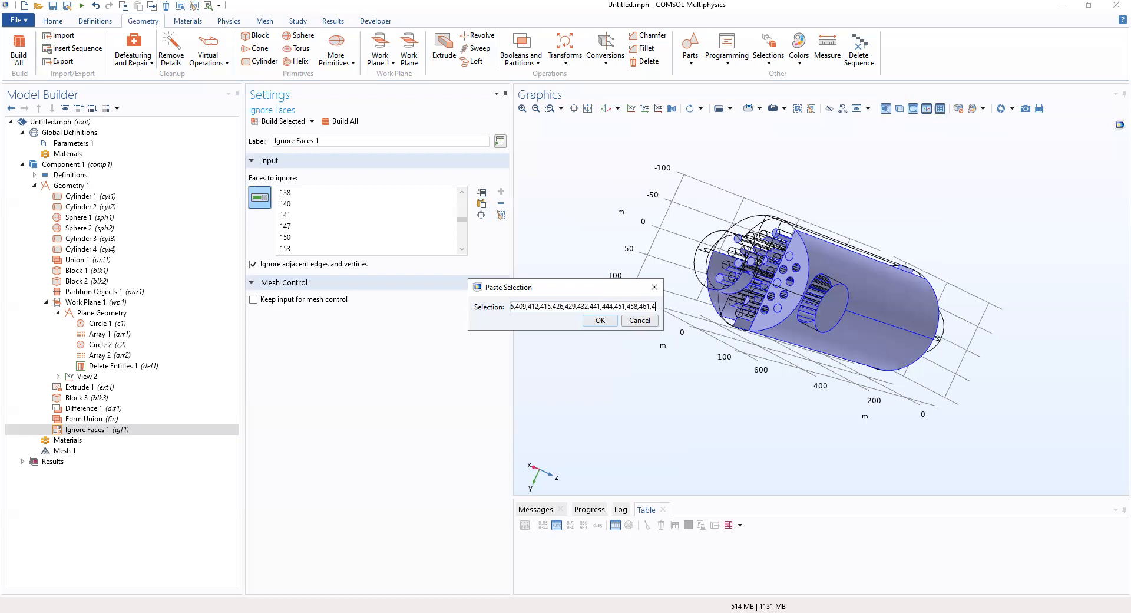
{"action": "type", "text": "68,"}
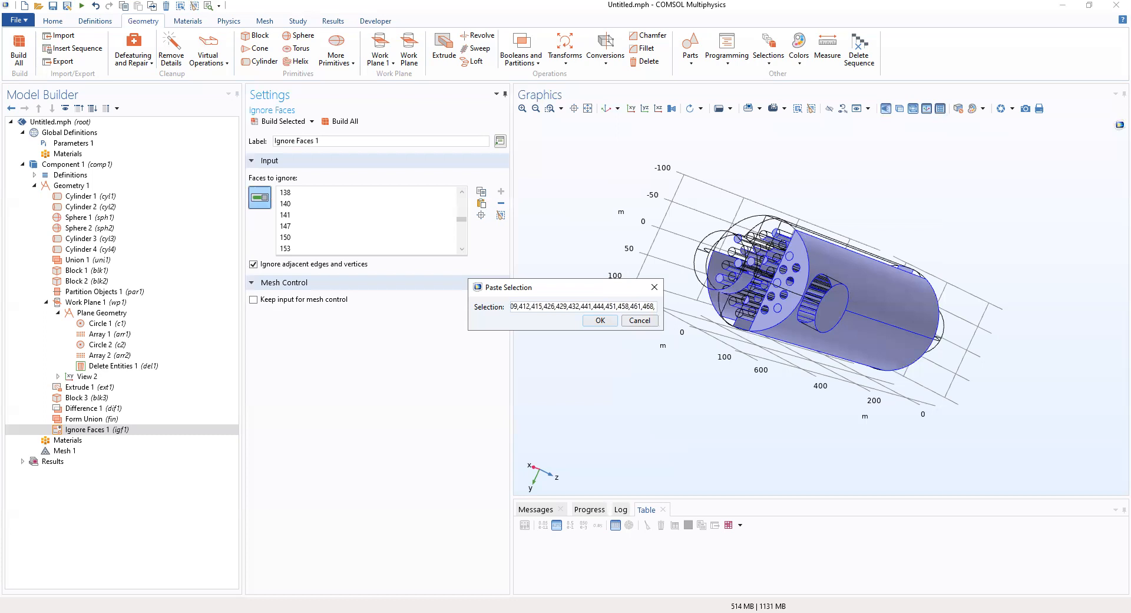
{"action": "type", "text": "4"}
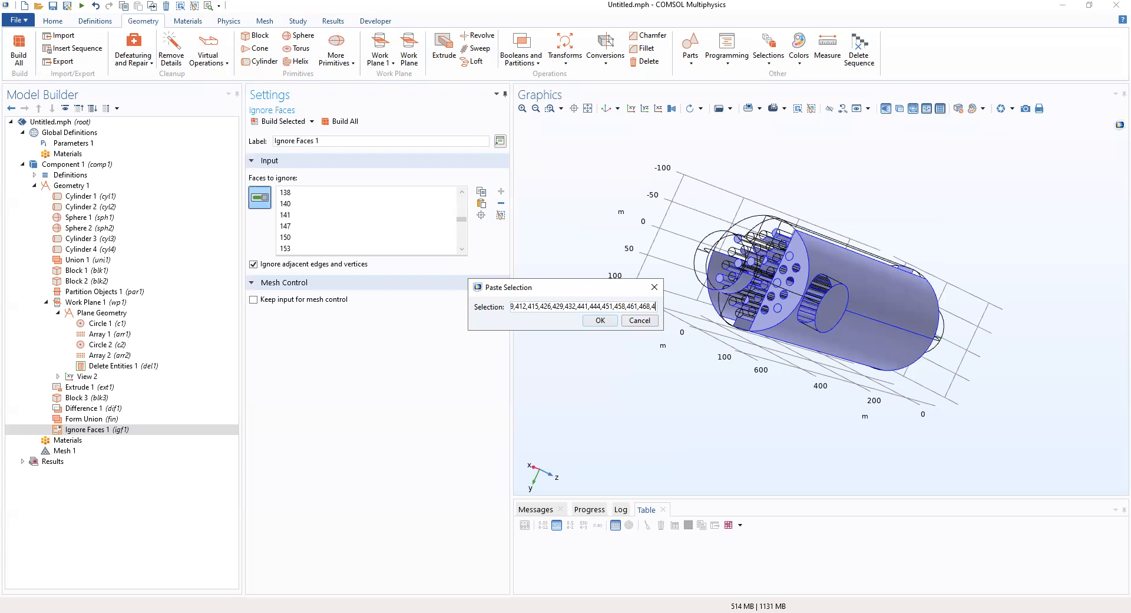
{"action": "type", "text": "69,"}
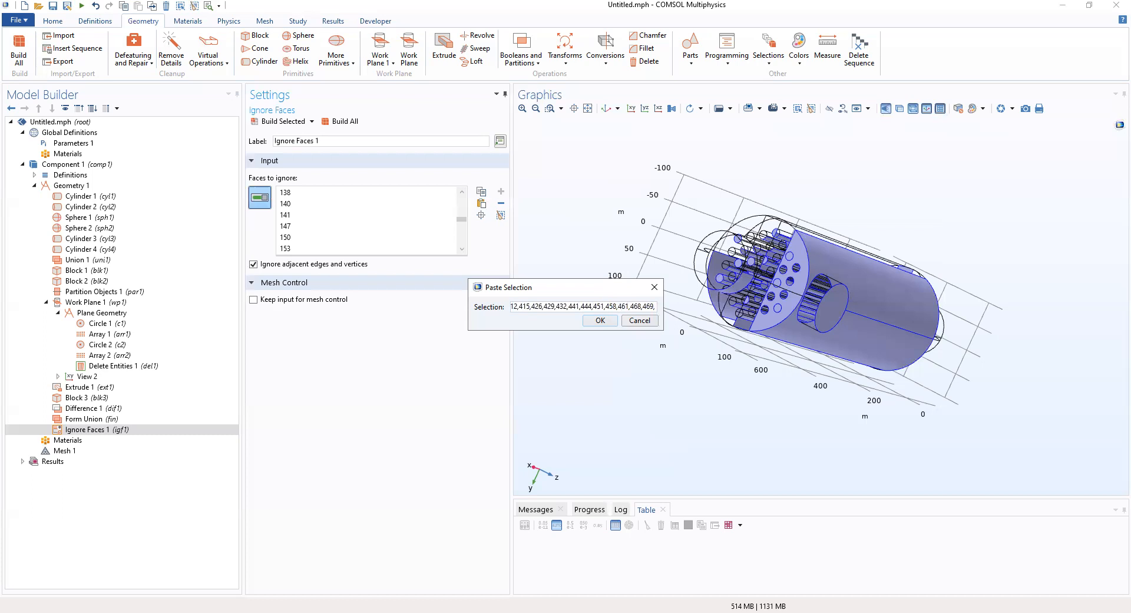
{"action": "type", "text": "47"}
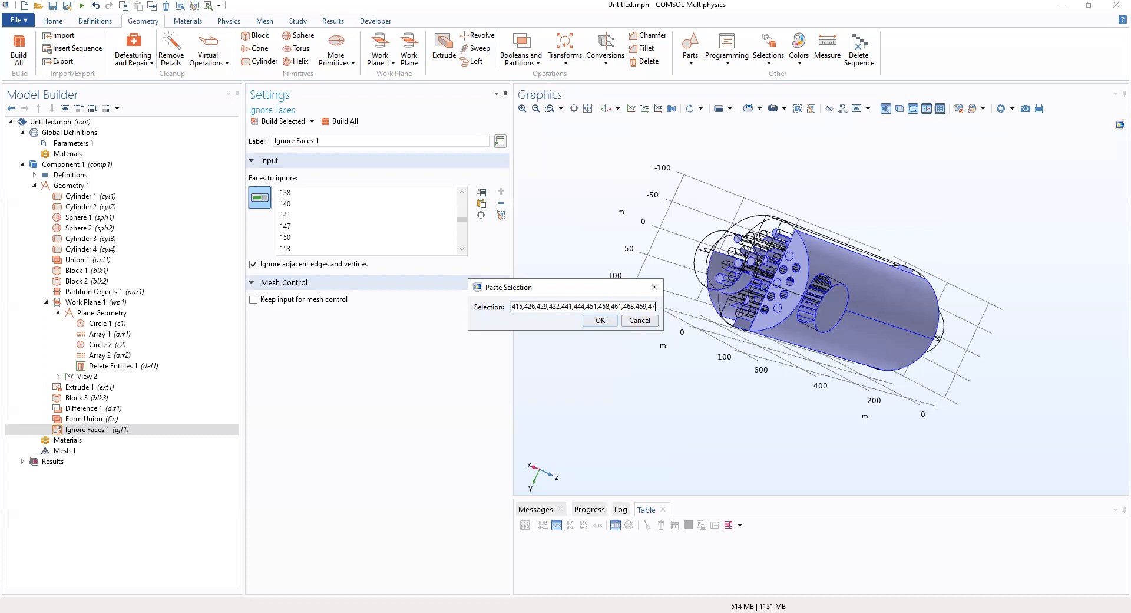
{"action": "type", "text": "6,4"}
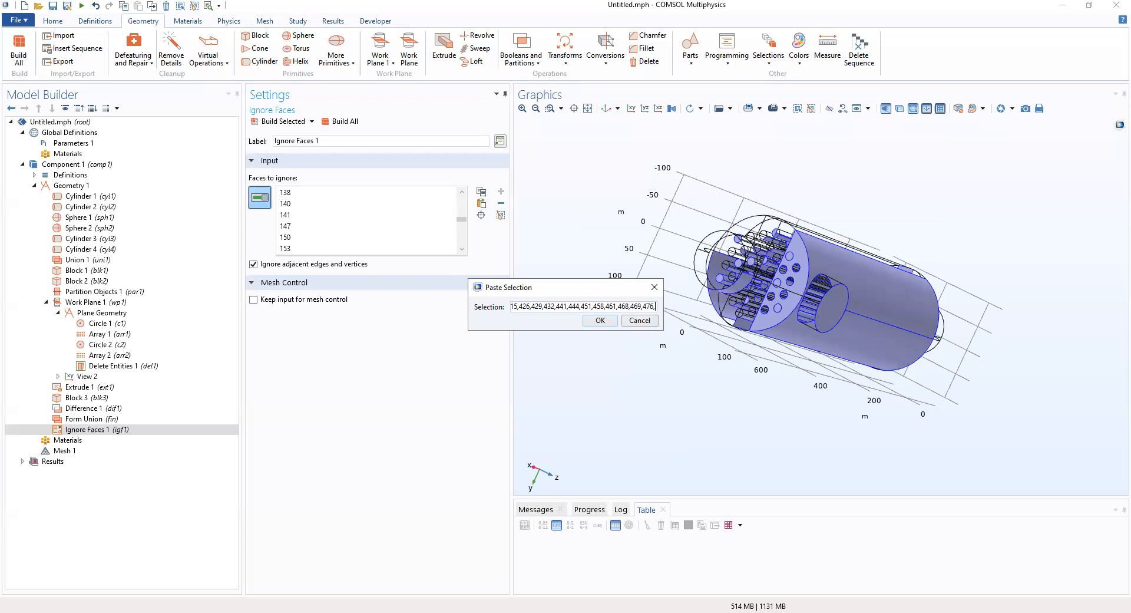
{"action": "type", "text": "77,483"}
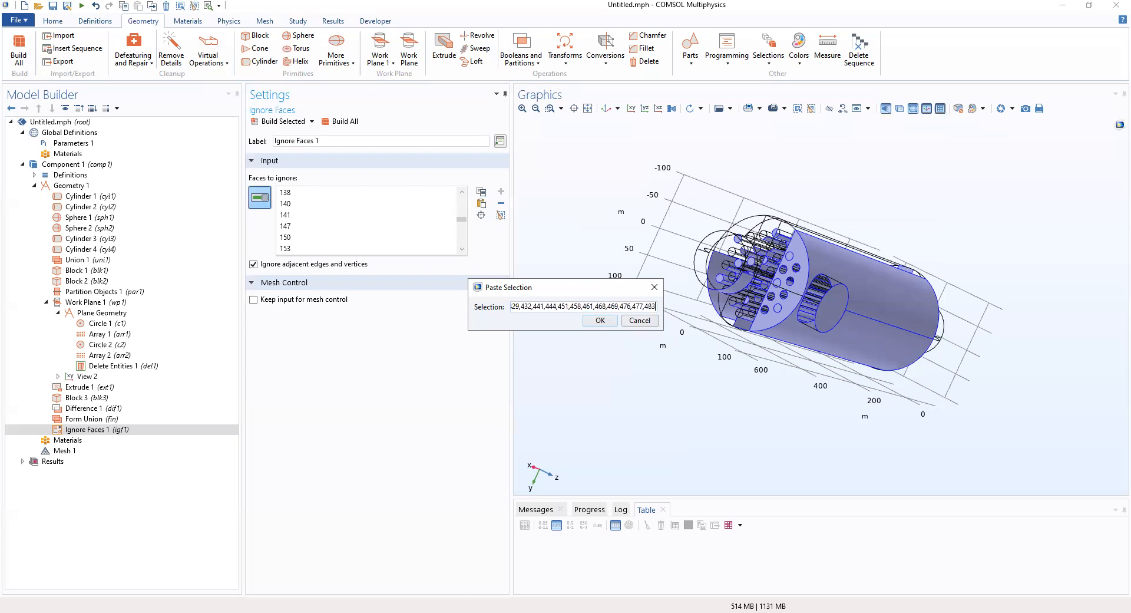
- Append face numbers 486,489,492,503,506,509,518,521,524 to the pasted selection for the faces to ignore
{"action": "type", "text": ",486,489,4"}
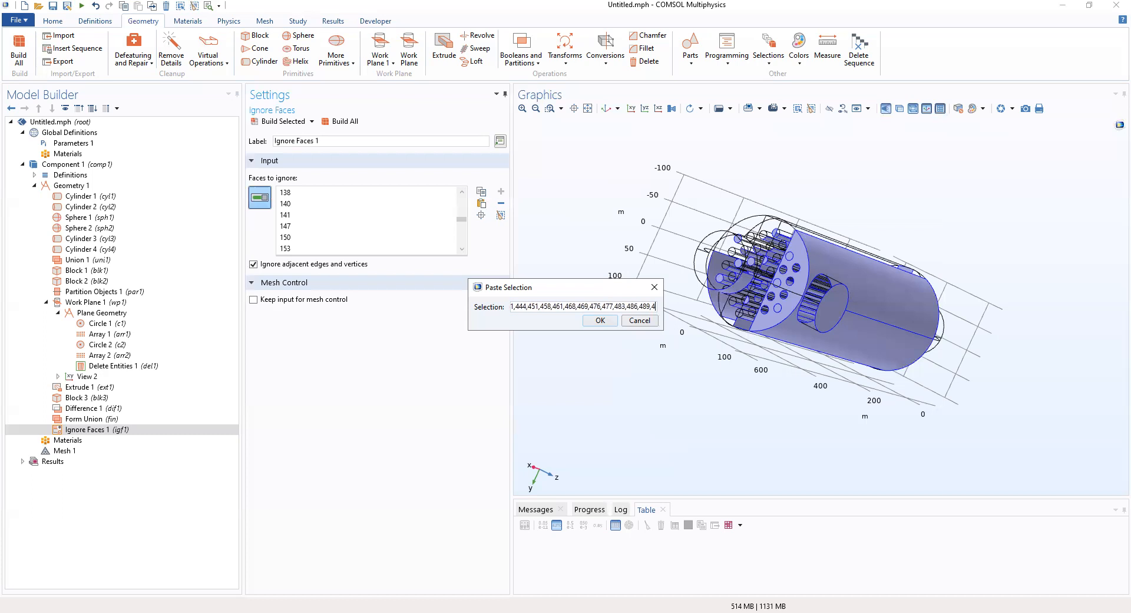
{"action": "type", "text": "92,503,506"}
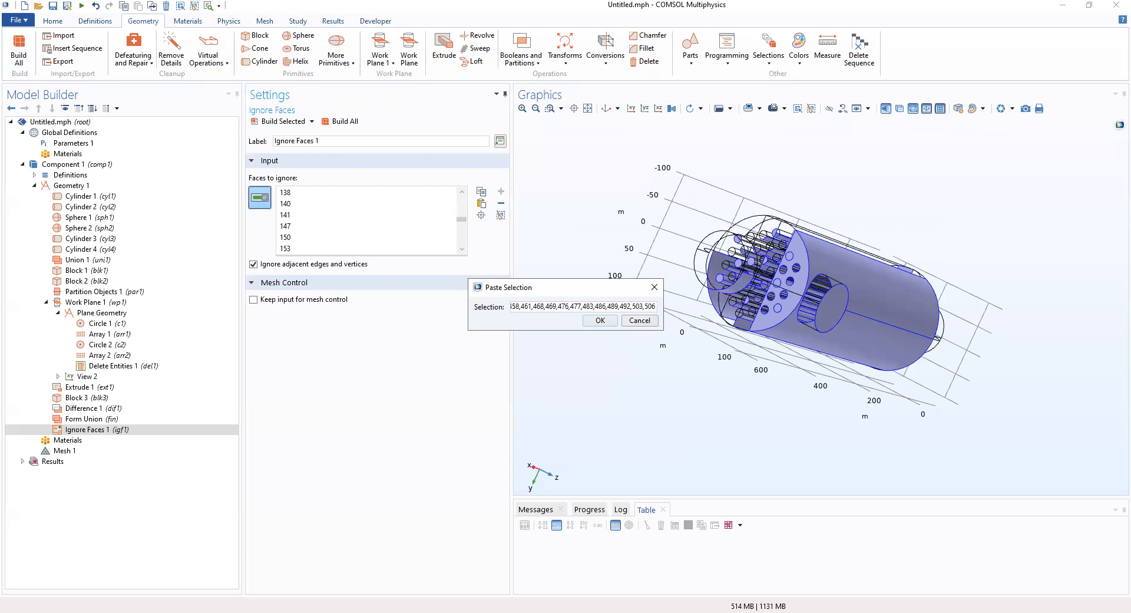
{"action": "type", "text": ","}
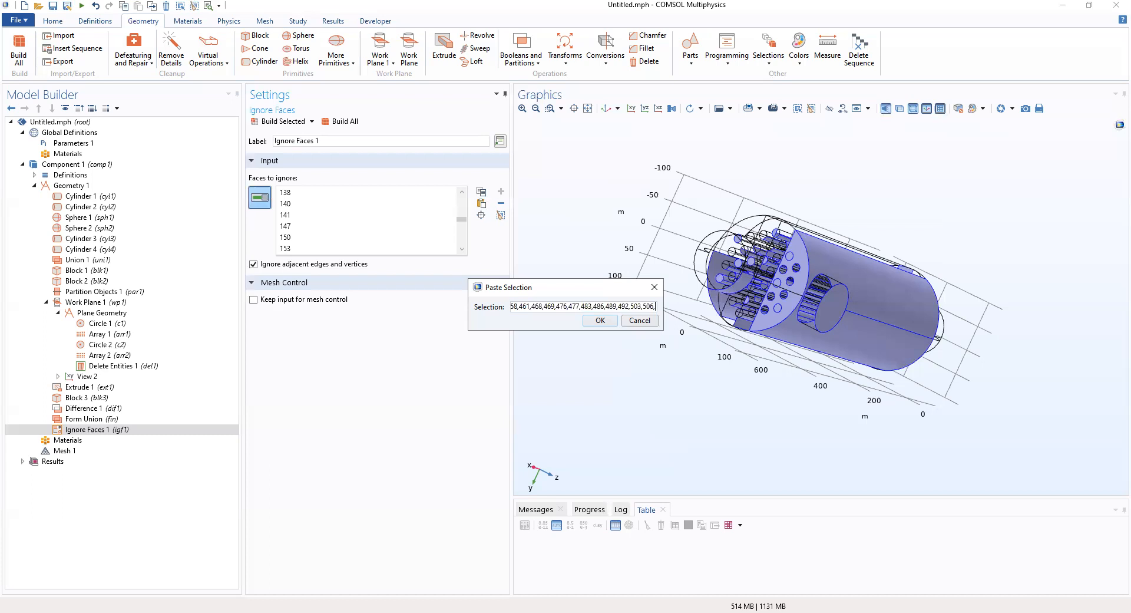
{"action": "type", "text": "5"}
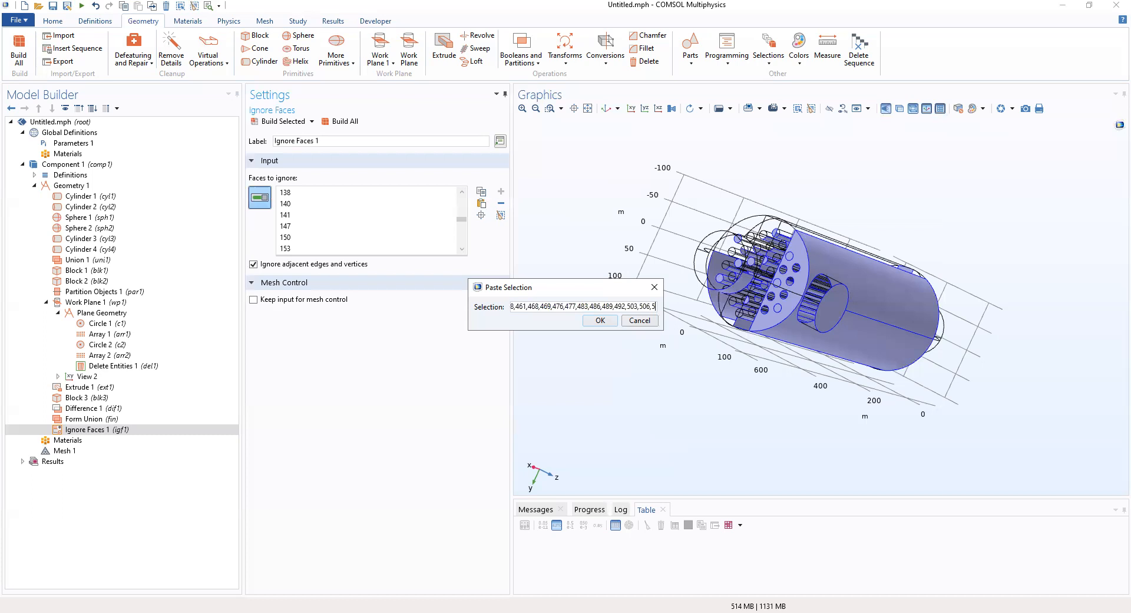
{"action": "type", "text": "09"}
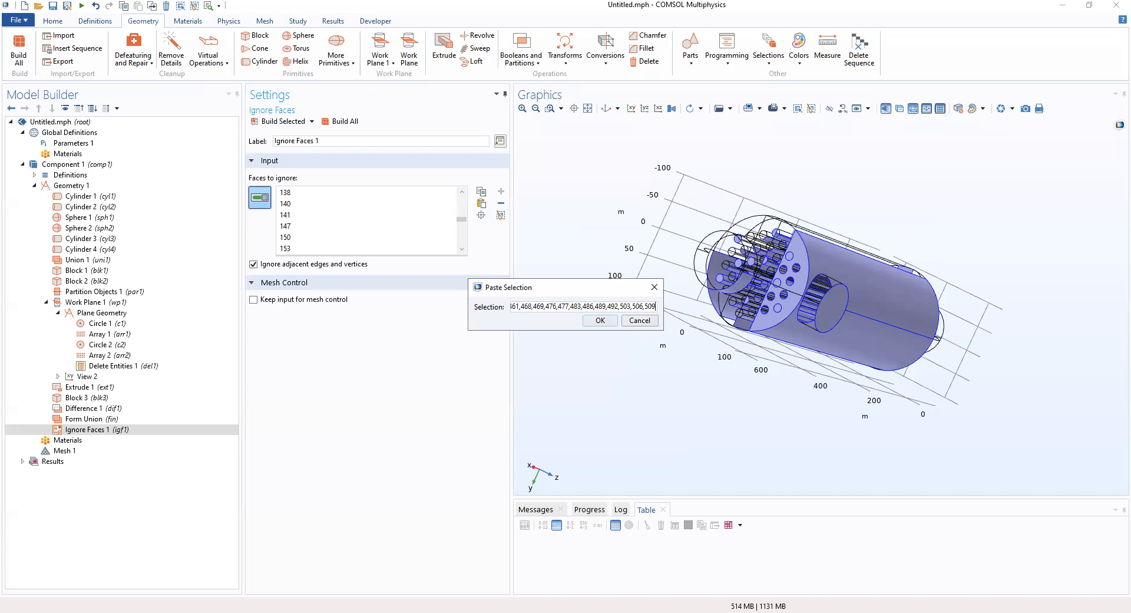
{"action": "type", "text": ",5"}
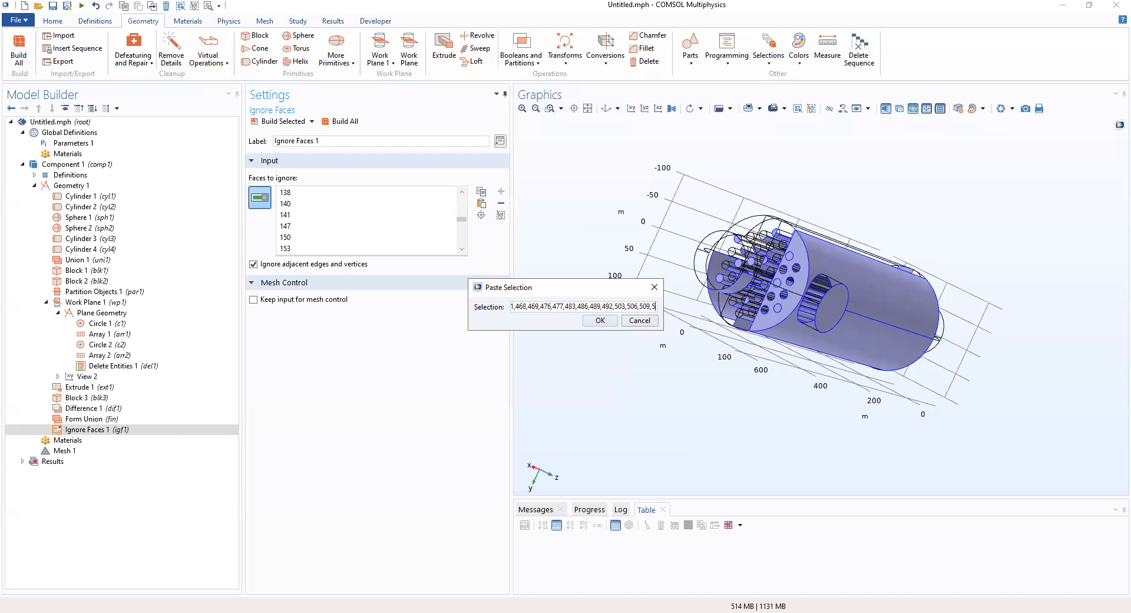
{"action": "type", "text": "18,521,524,"}
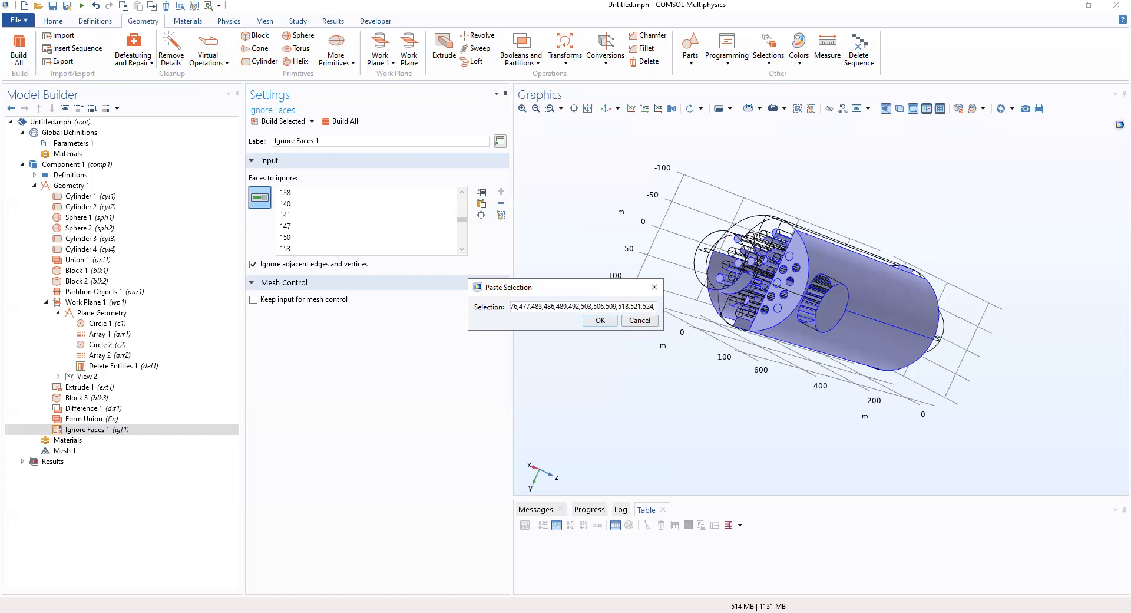
- Append face numbers 527,538,541,544,553,556,563,576,578 to the pasted selection for the faces to ignore
{"action": "type", "text": "52"}
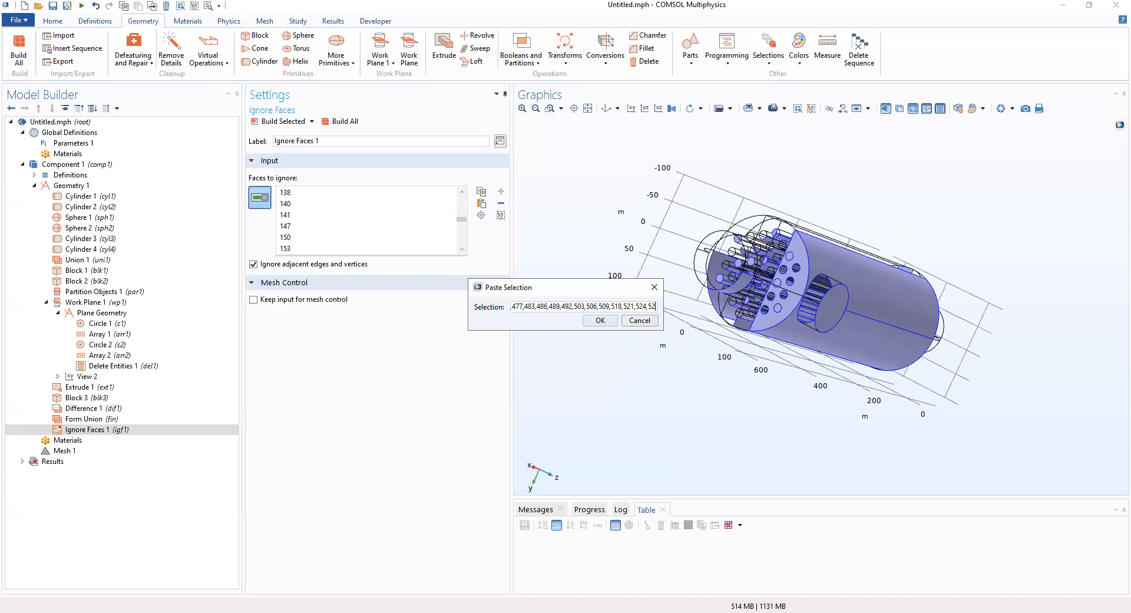
{"action": "type", "text": "7,538,541"}
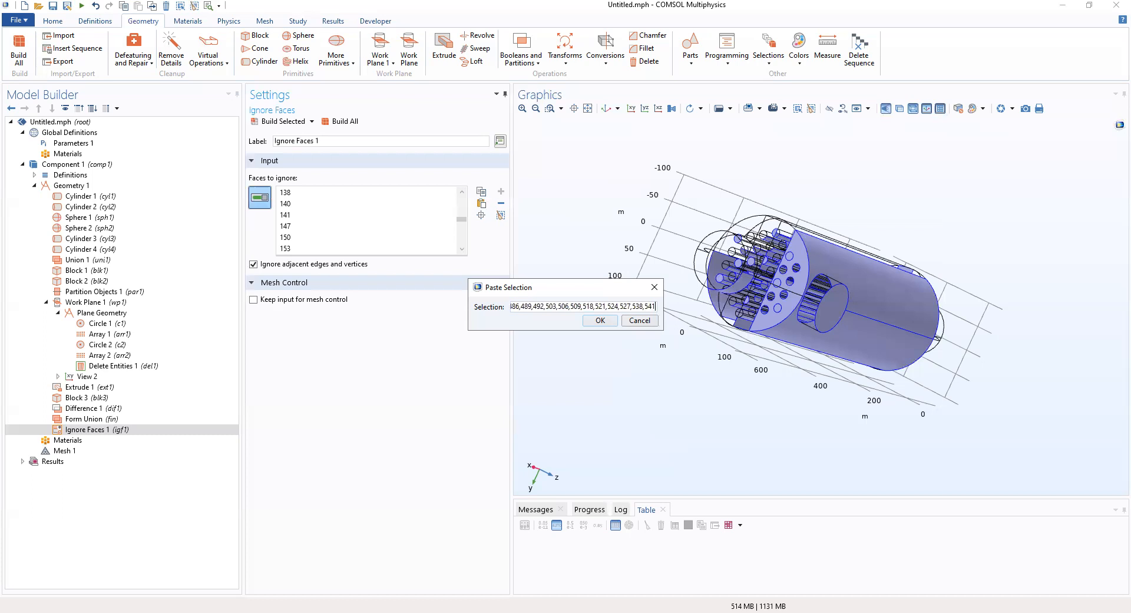
{"action": "type", "text": ",544,55"}
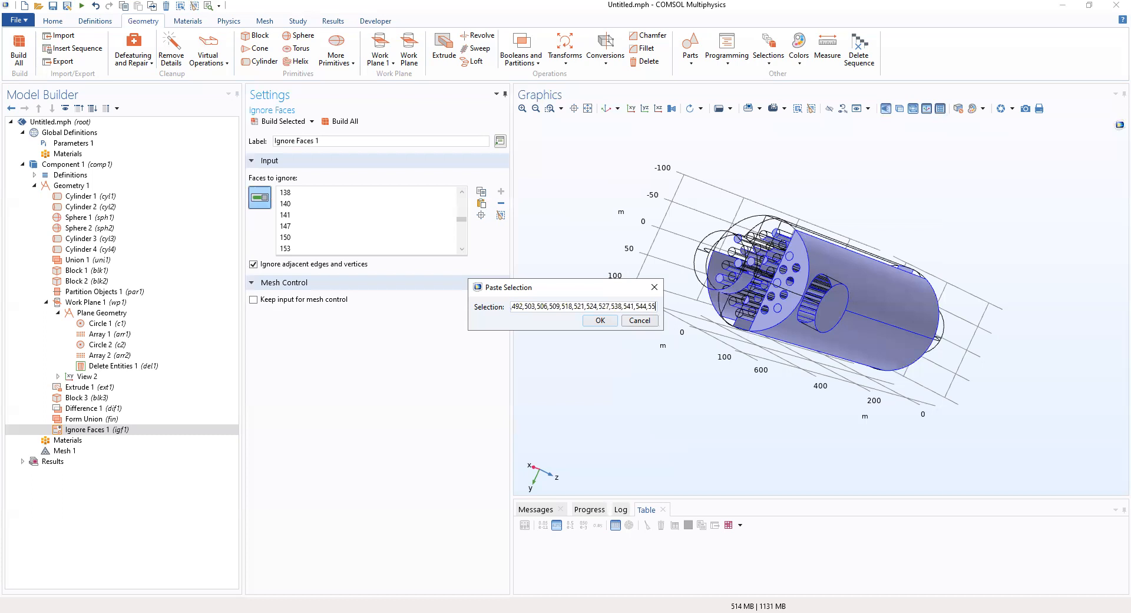
{"action": "type", "text": "3,556,5"}
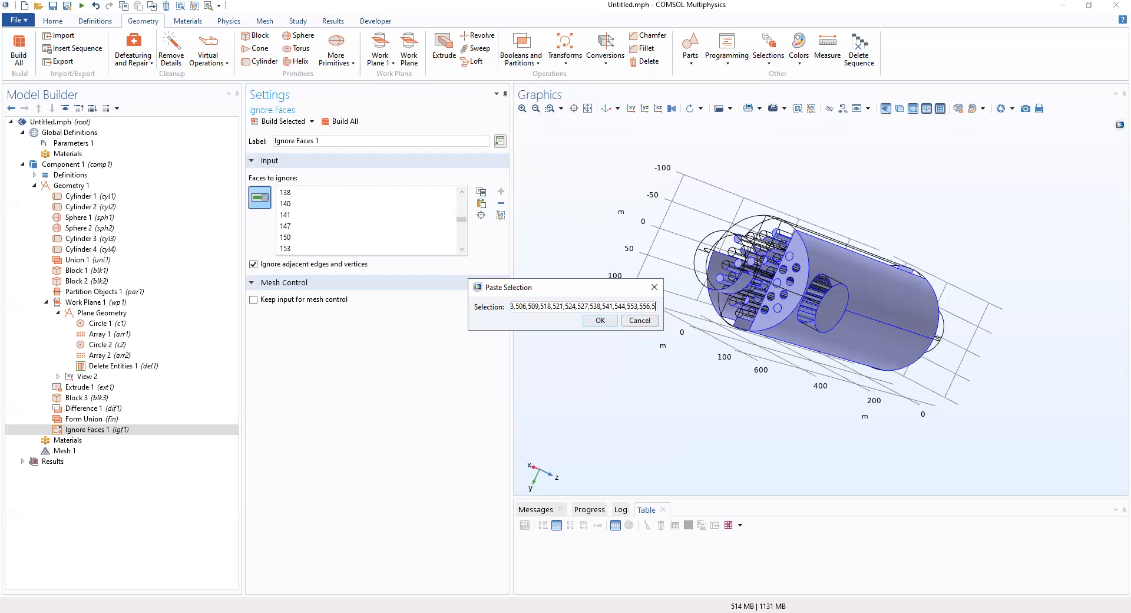
{"action": "type", "text": "63,576,578"}
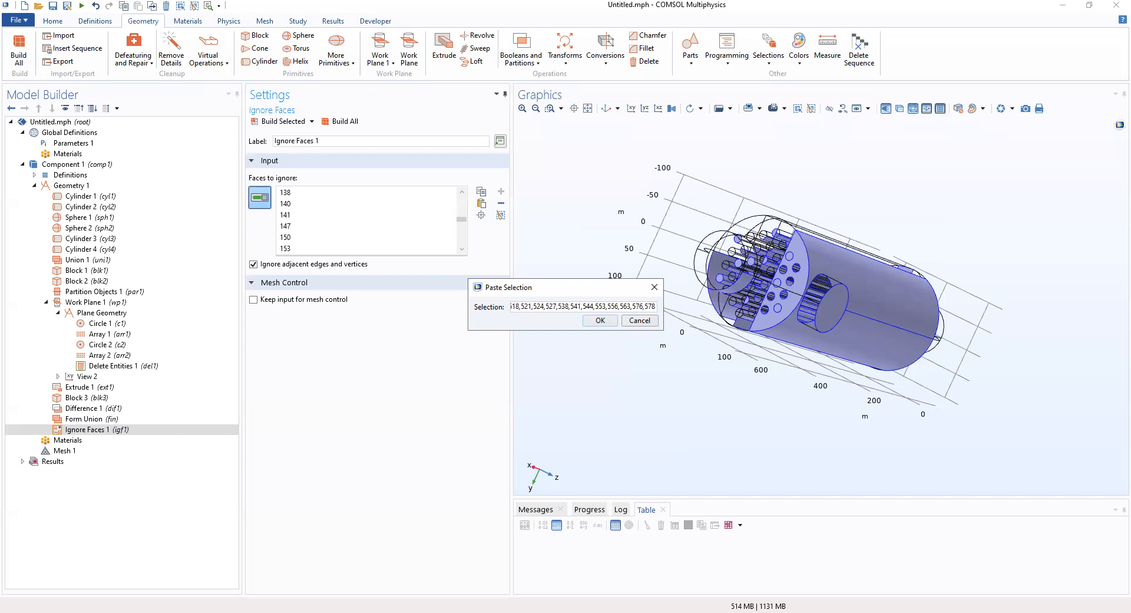
{"action": "type", "text": ","}
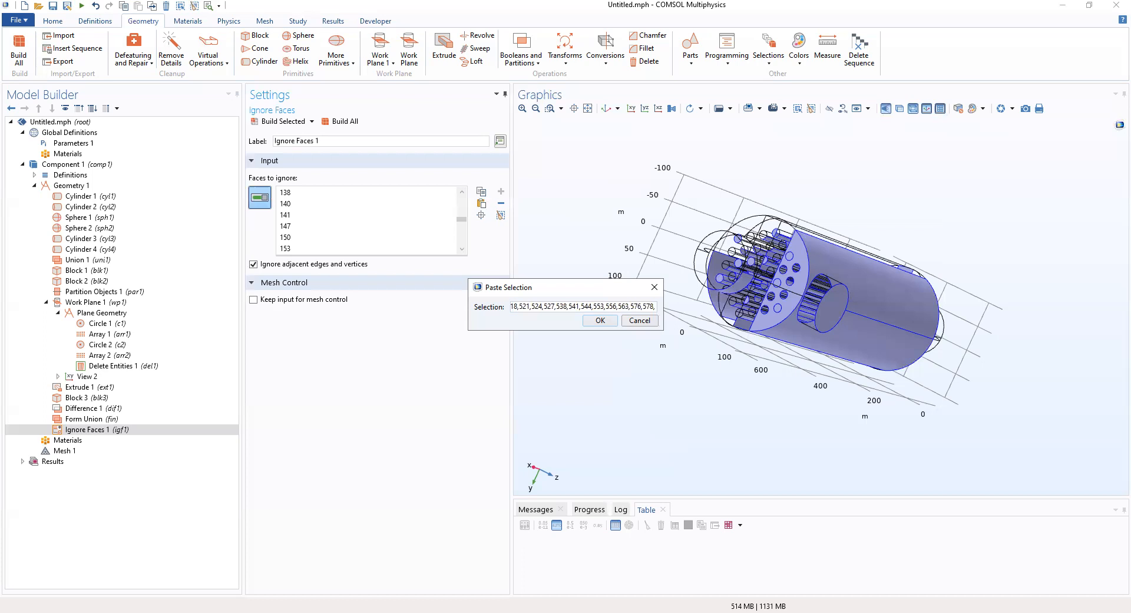
- Append face numbers 580,582-587,589-598 to the pasted selection and add the whole list to the faces to ignore
{"action": "type", "text": "58"}
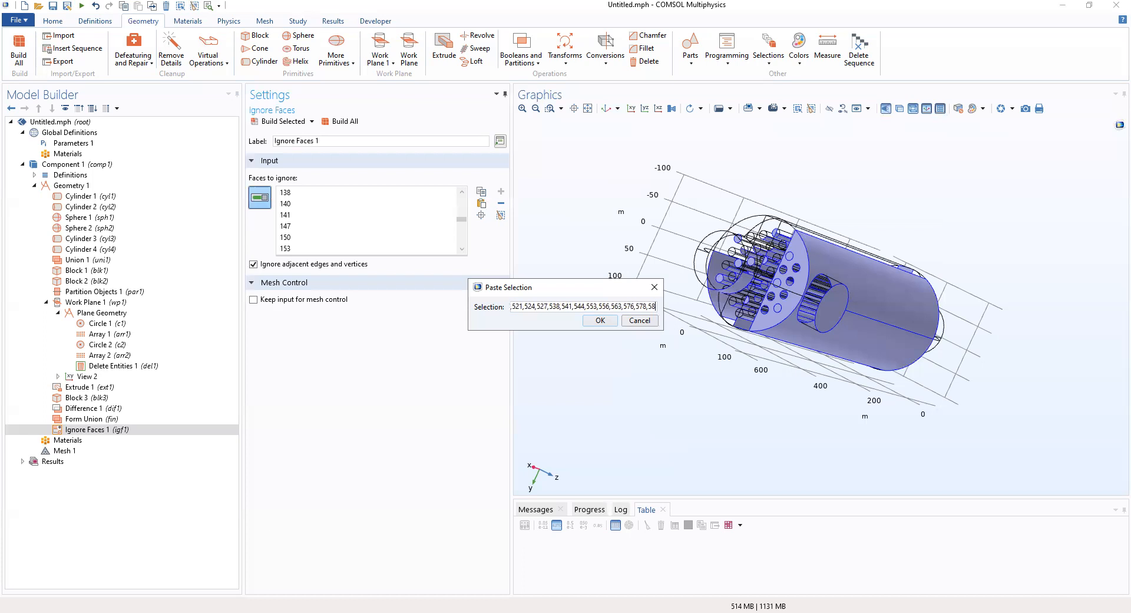
{"action": "type", "text": "0,582-"}
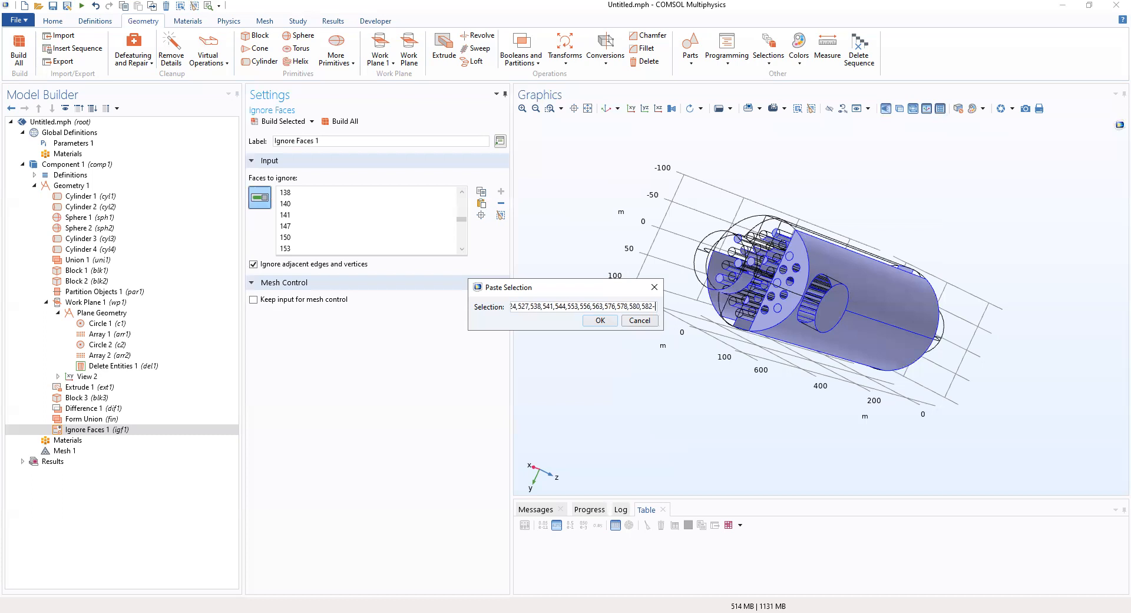
{"action": "type", "text": "587"}
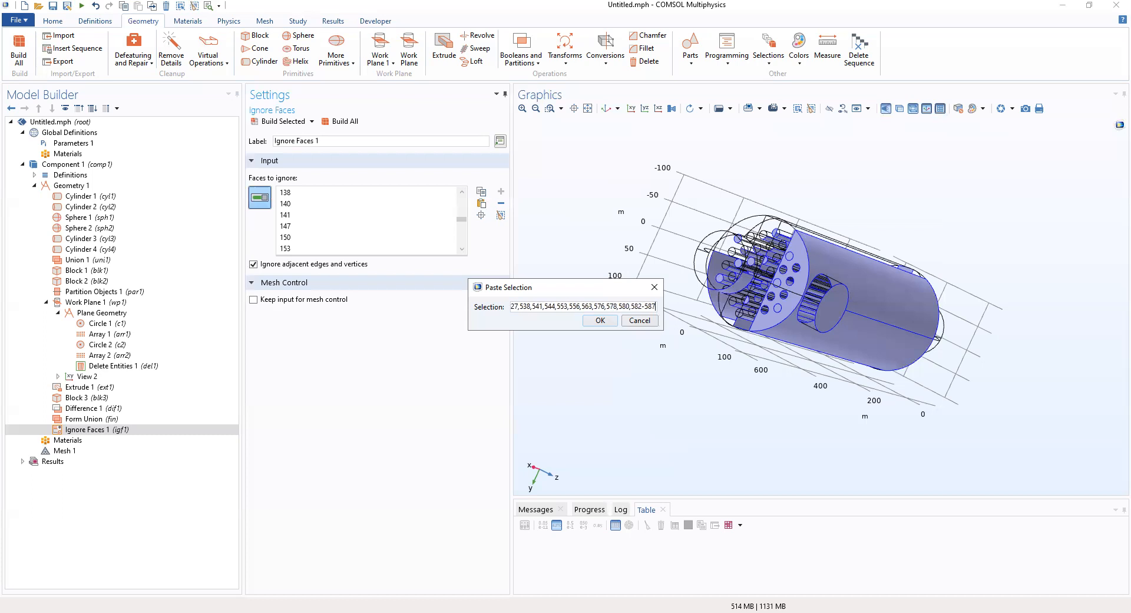
{"action": "type", "text": ","}
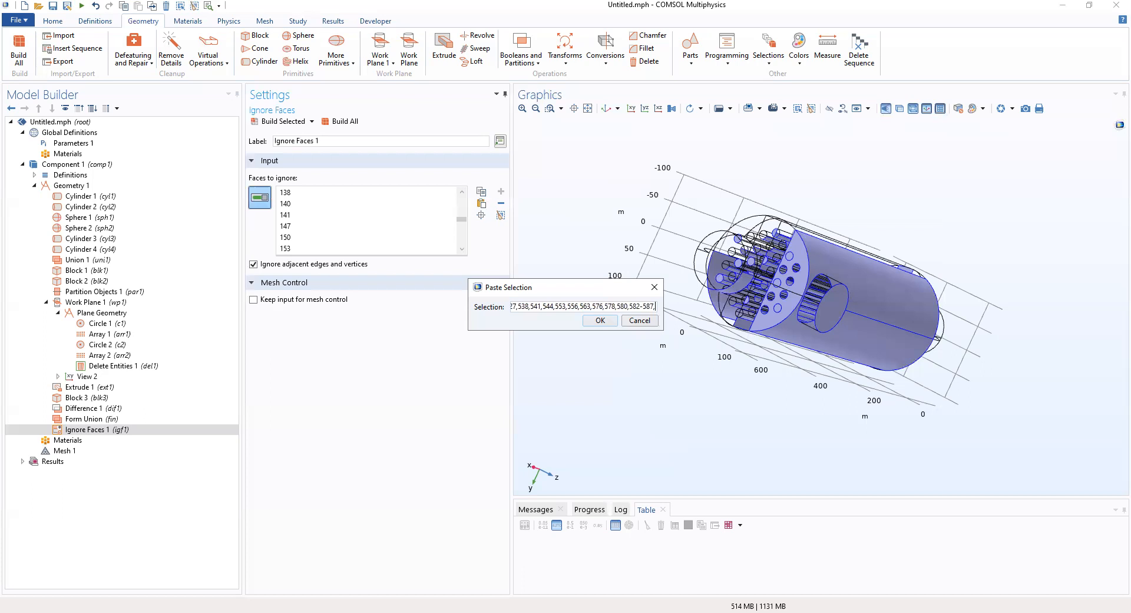
{"action": "type", "text": "5"}
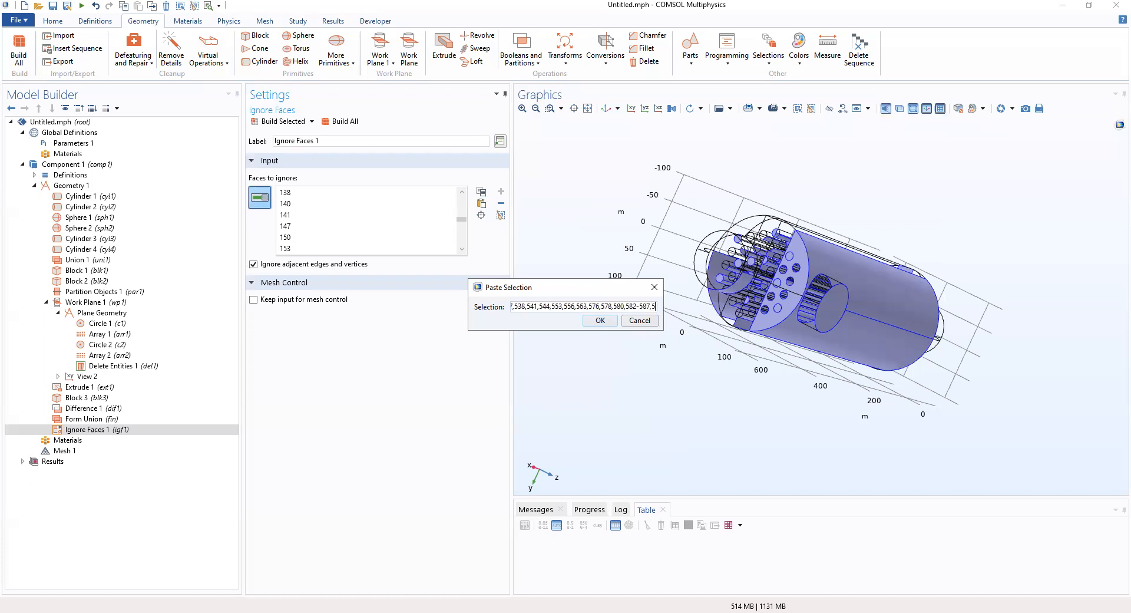
{"action": "type", "text": "9"}
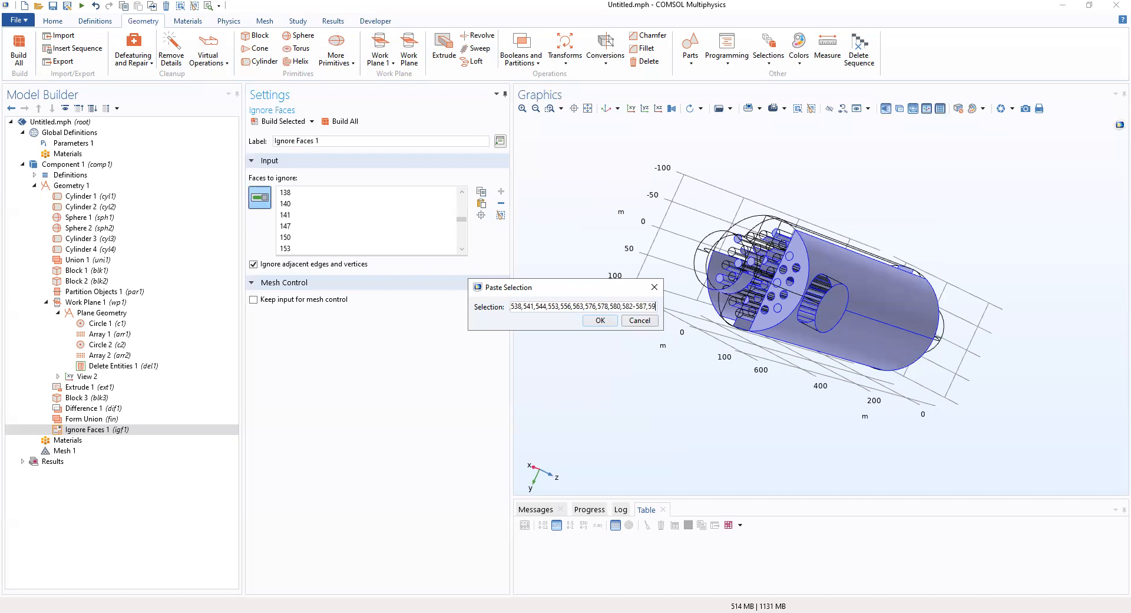
{"action": "key", "text": "BackSpace"}
{"action": "type", "text": "89-598"}
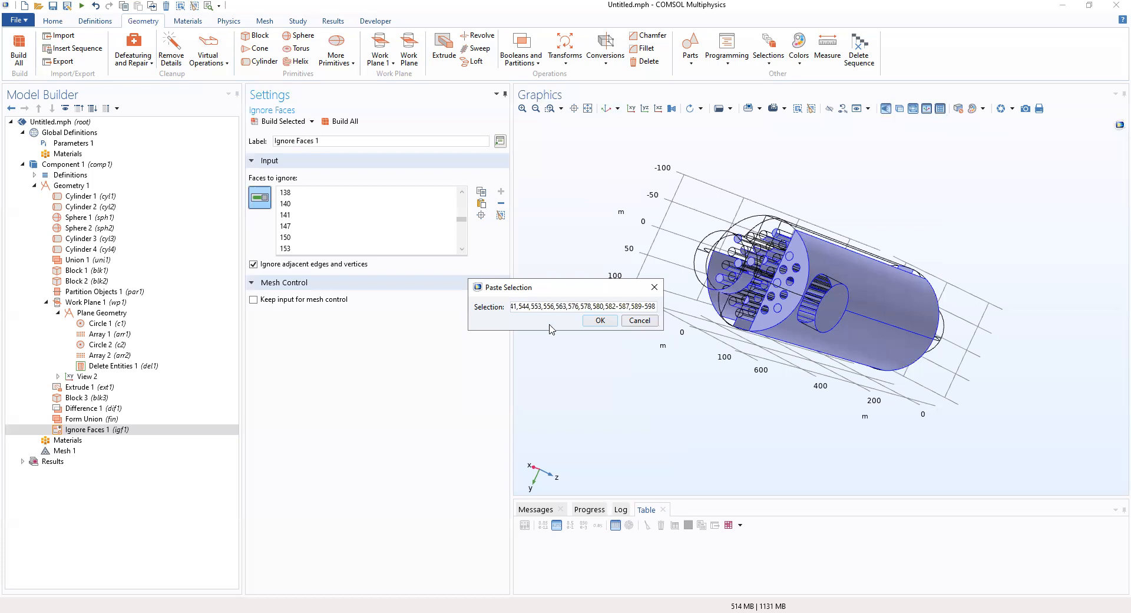
{"action": "left_click", "coordinate": [599, 320]}
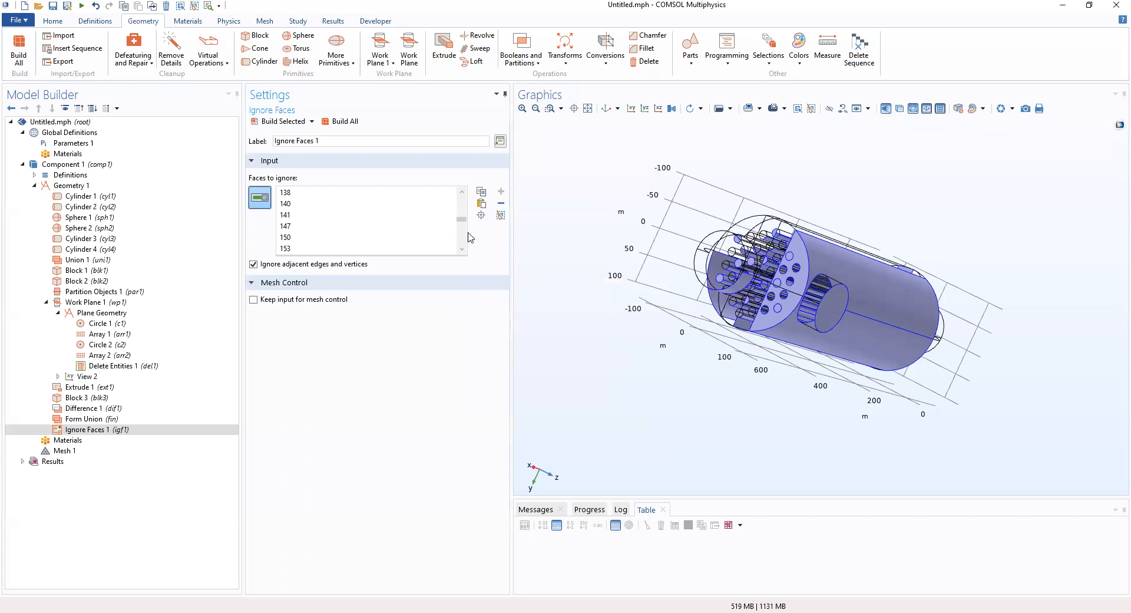
- Paste the face range 589-598 as another selection into the faces to ignore
{"action": "left_click_drag", "start_coordinate": [462, 219], "coordinate": [466, 253]}
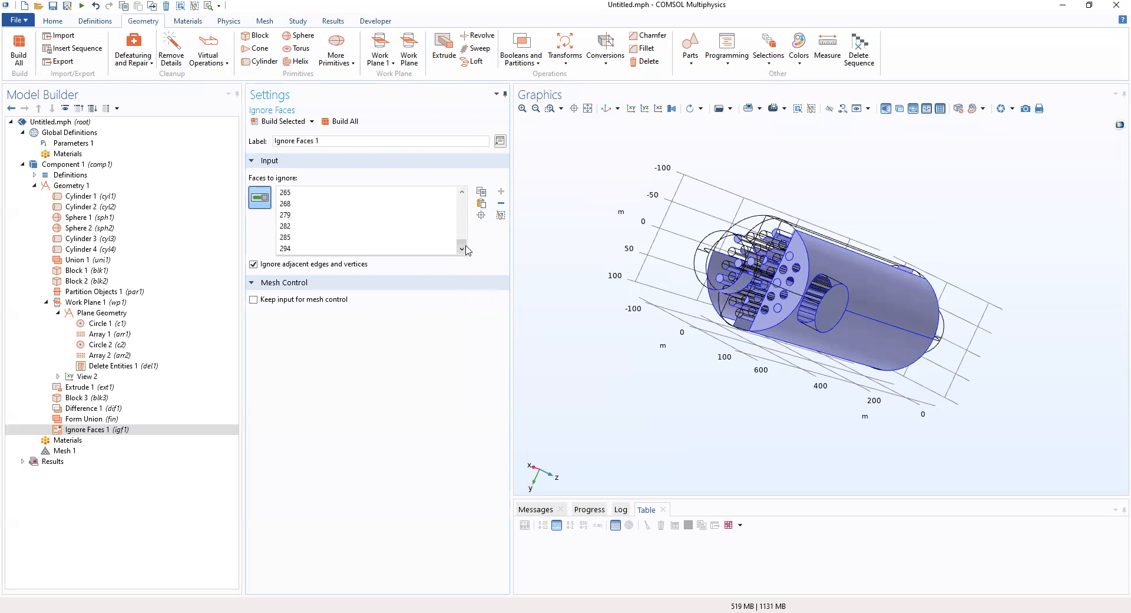
{"action": "left_click", "coordinate": [482, 203]}
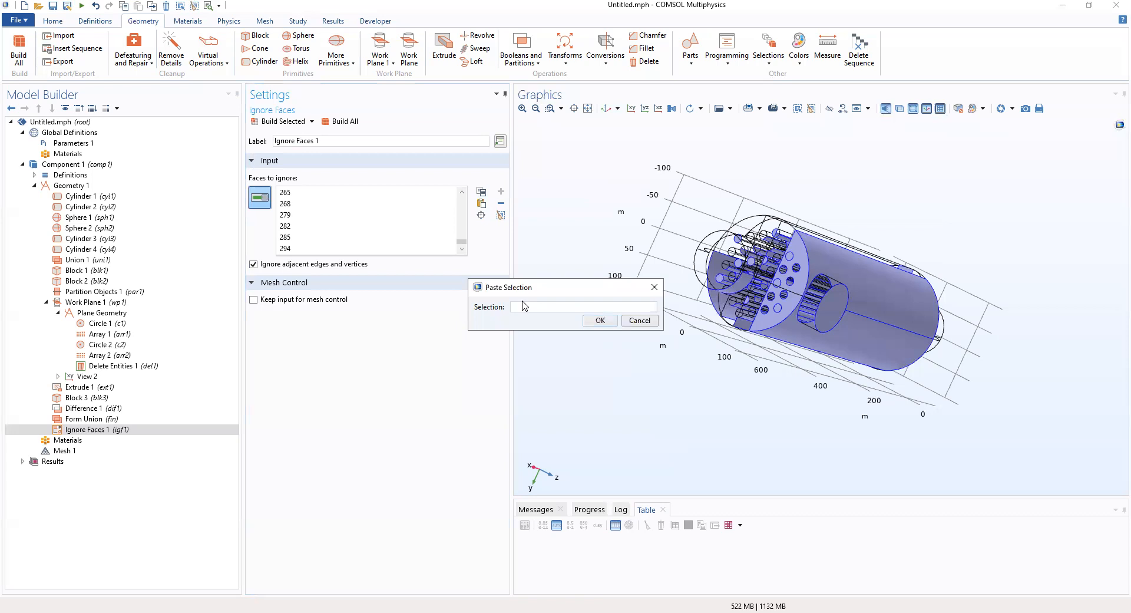
{"action": "type", "text": "589-598"}
{"action": "left_click", "coordinate": [600, 321]}
- Examine the vessel and tube array from several angles, and enlarge the faces-to-ignore list to review its entries
{"action": "scroll", "coordinate": [380, 248], "scroll_direction": "up", "scroll_amount": 10}
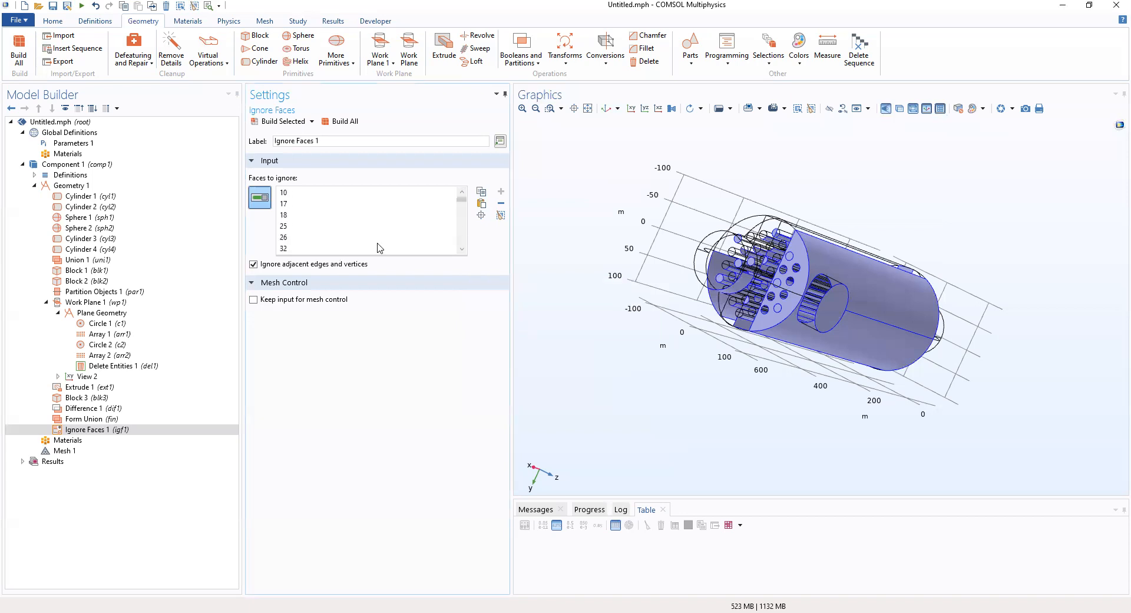
{"action": "left_click_drag", "start_coordinate": [715, 362], "coordinate": [824, 270]}
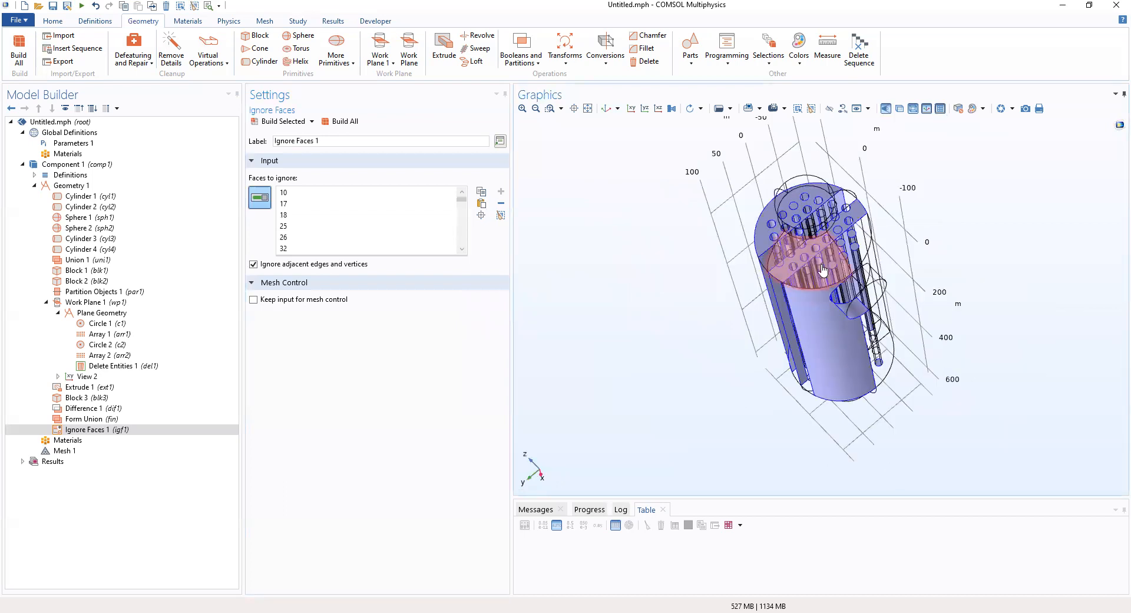
{"action": "left_click_drag", "start_coordinate": [853, 325], "coordinate": [888, 267]}
{"action": "left_click_drag", "start_coordinate": [811, 340], "coordinate": [815, 234]}
{"action": "left_click", "coordinate": [815, 234]}
{"action": "mouse_move", "coordinate": [462, 199]}
{"action": "left_mouse_down"}
{"action": "mouse_move", "coordinate": [462, 242]}
{"action": "mouse_move", "coordinate": [462, 221]}
{"action": "left_mouse_up"}
{"action": "left_click_drag", "start_coordinate": [408, 286], "coordinate": [439, 566]}
{"action": "scroll", "coordinate": [337, 453], "scroll_direction": "down", "scroll_amount": 1}
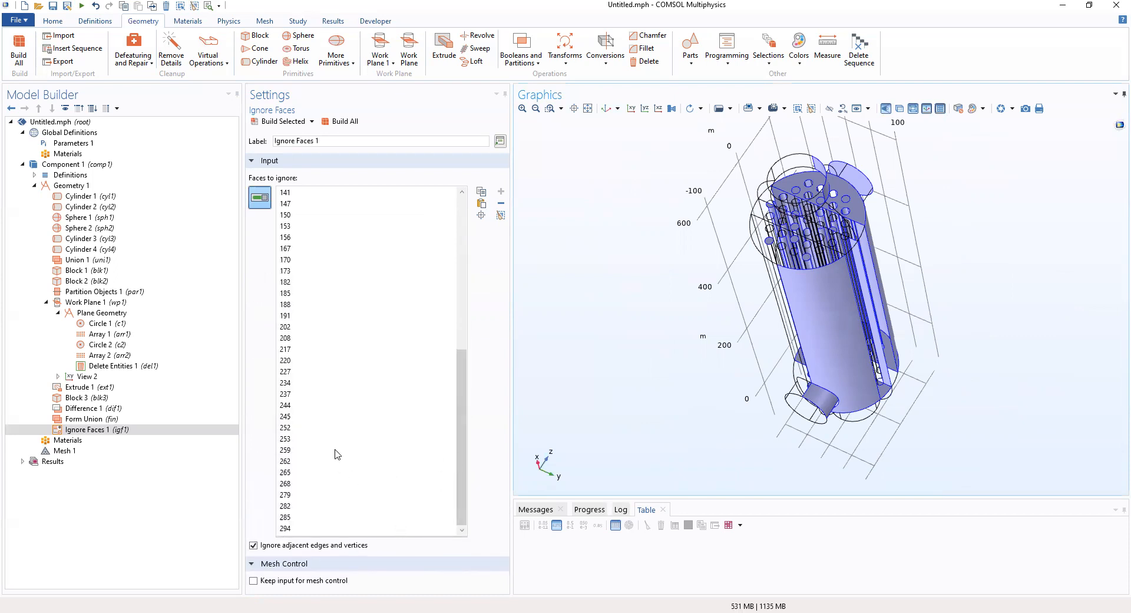
- Review the faces-to-ignore list from end to end, compare it with the Form Union geometry, and shorten the list box
{"action": "scroll", "coordinate": [417, 328], "scroll_direction": "up", "scroll_amount": 9}
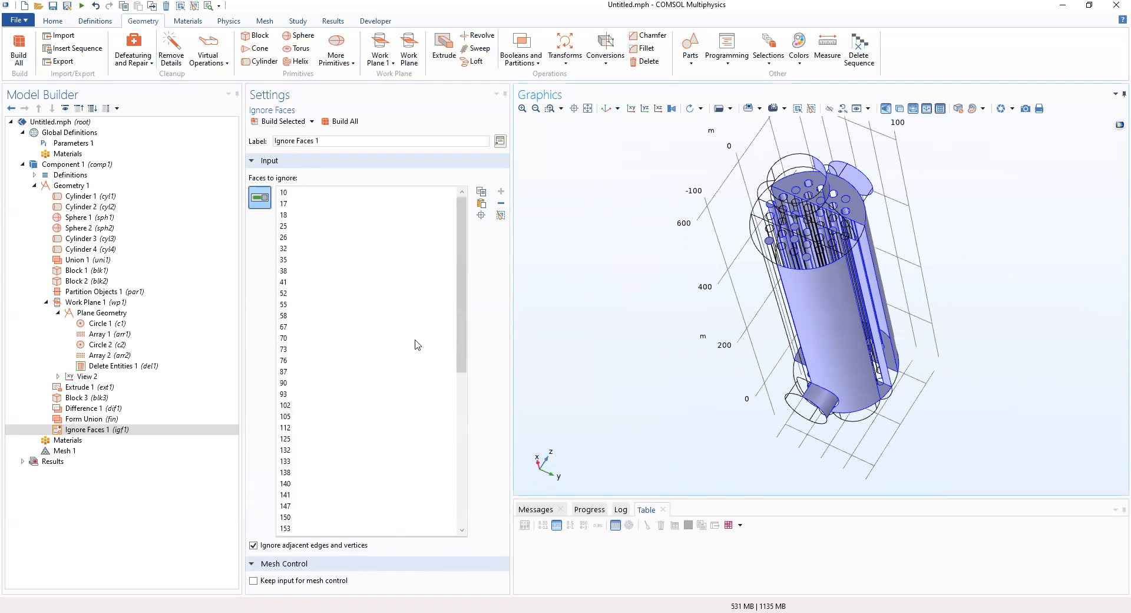
{"action": "scroll", "coordinate": [417, 344], "scroll_direction": "down", "scroll_amount": 10}
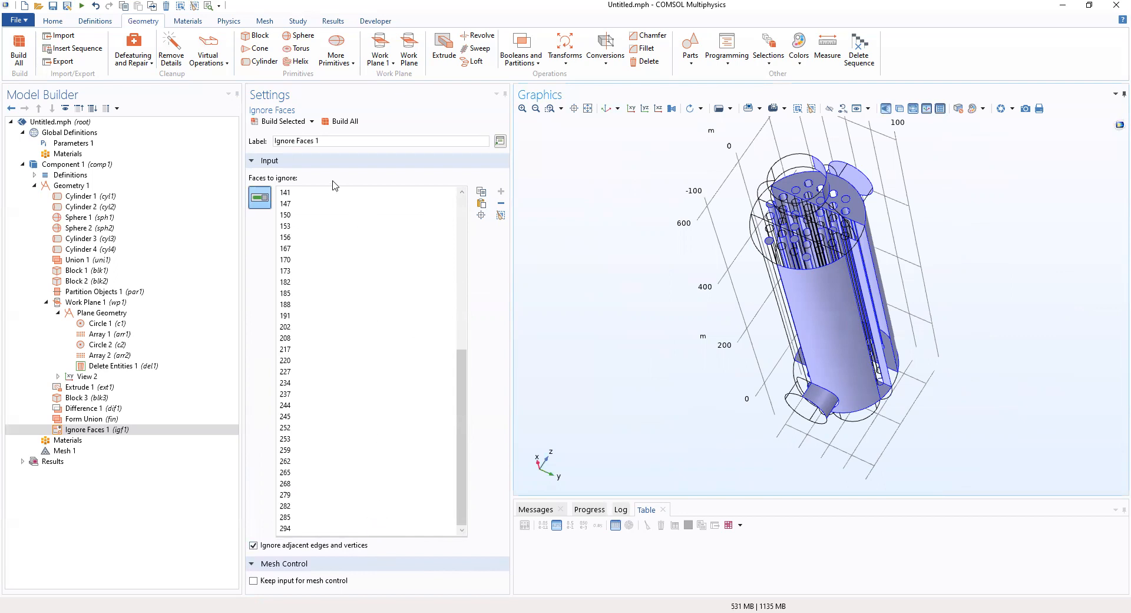
{"action": "left_click", "coordinate": [75, 430]}
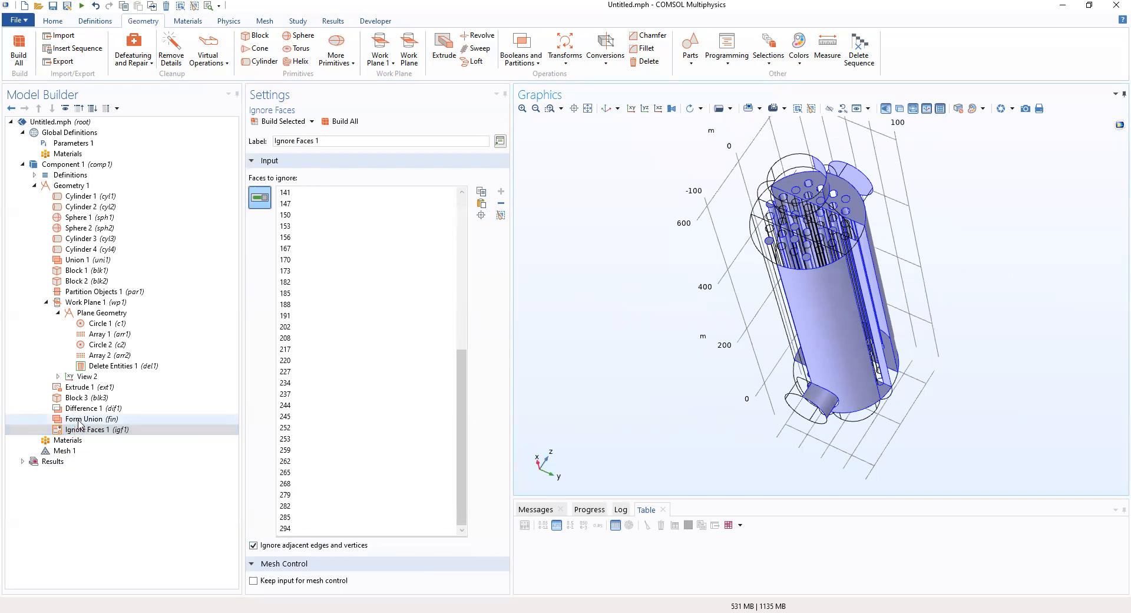
{"action": "left_click", "coordinate": [79, 420]}
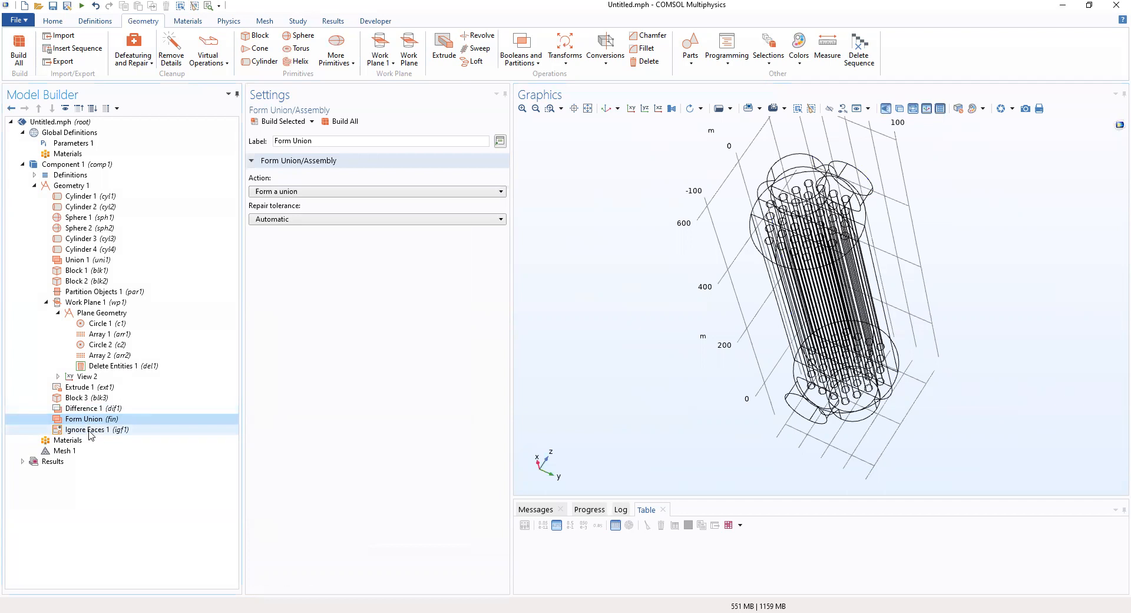
{"action": "left_click", "coordinate": [94, 430]}
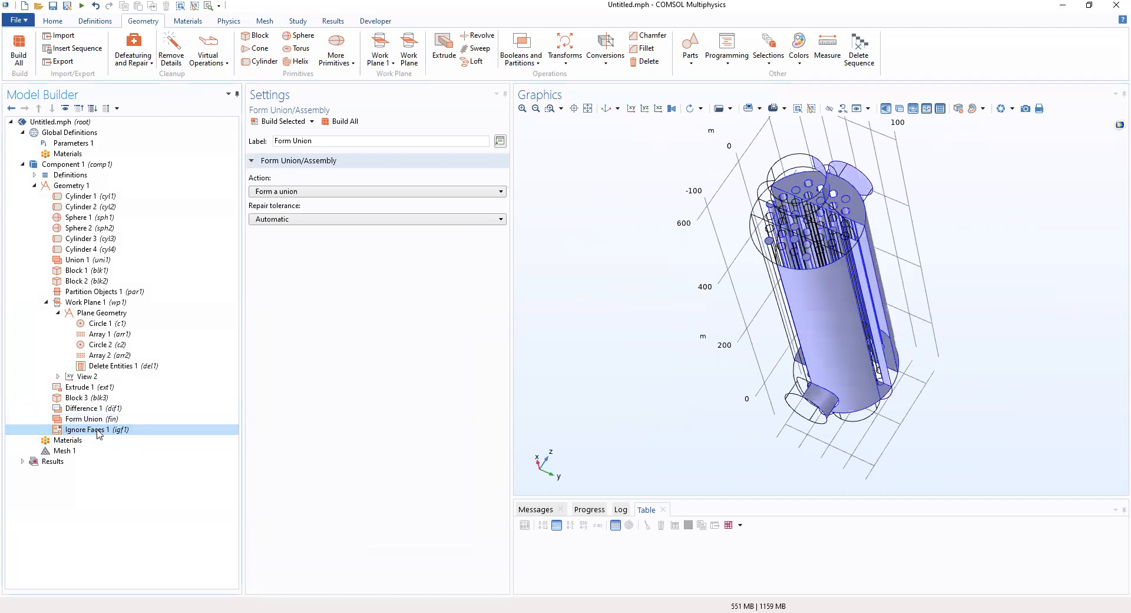
{"action": "scroll", "coordinate": [341, 295], "scroll_direction": "down", "scroll_amount": 8}
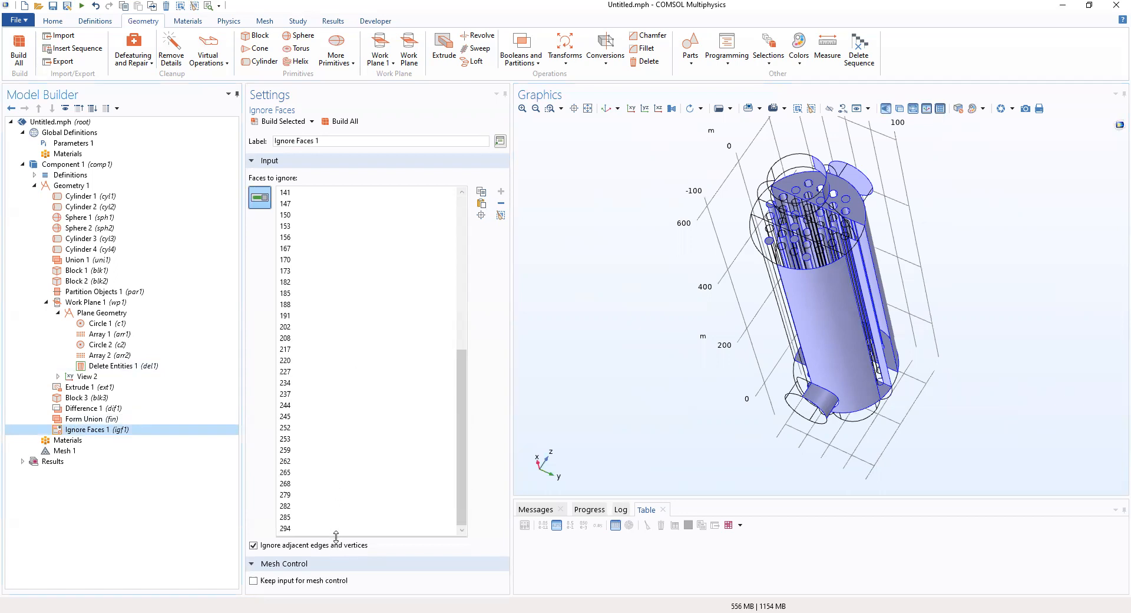
{"action": "left_click_drag", "start_coordinate": [336, 536], "coordinate": [345, 256]}
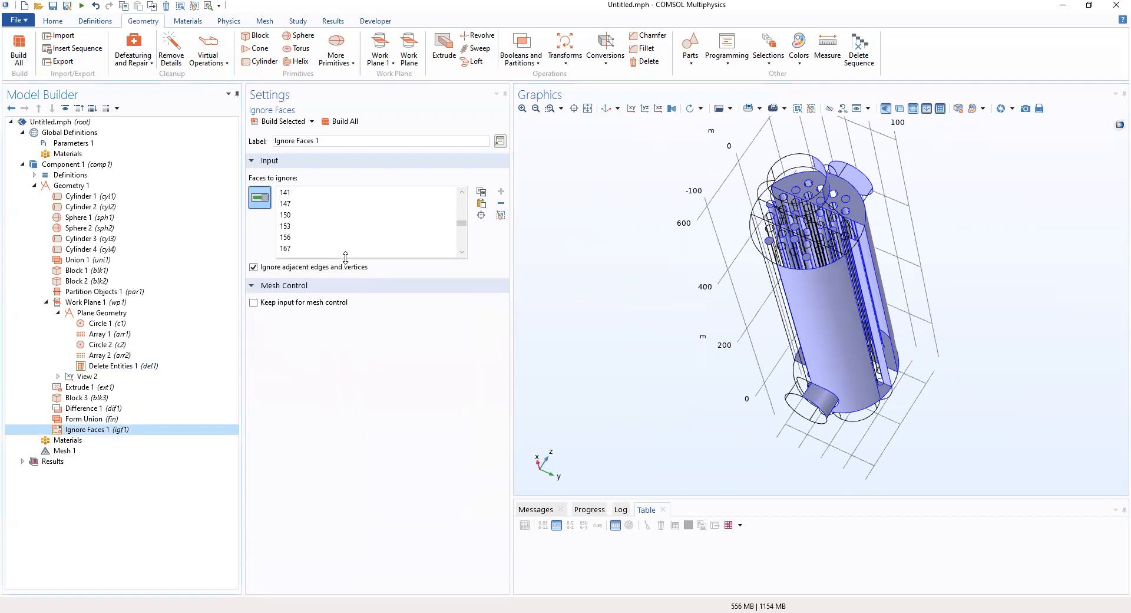
{"action": "scroll", "coordinate": [399, 240], "scroll_direction": "down", "scroll_amount": 5}
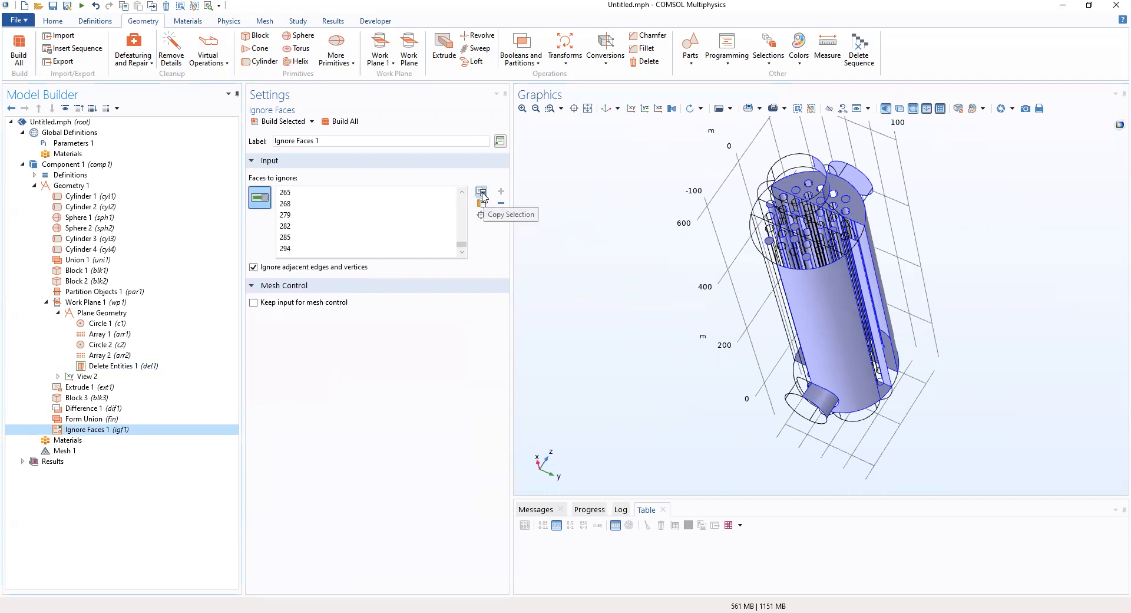
- Add the circular end face of the axial nozzle near the zero end of the vessel to the faces to ignore
{"action": "left_click_drag", "start_coordinate": [827, 227], "coordinate": [734, 389]}
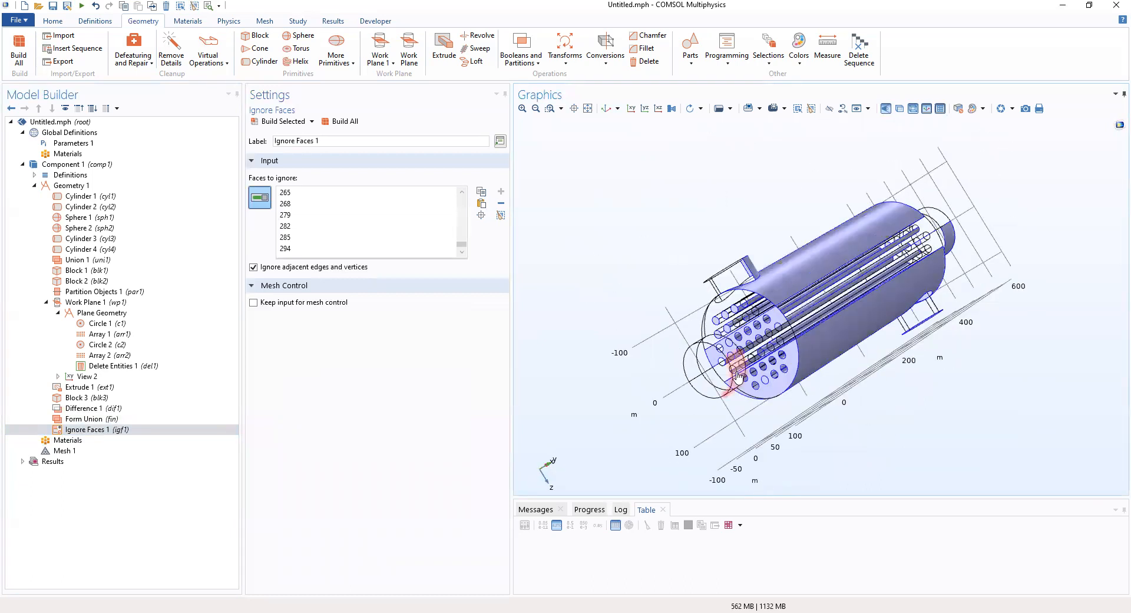
{"action": "left_click", "coordinate": [717, 387]}
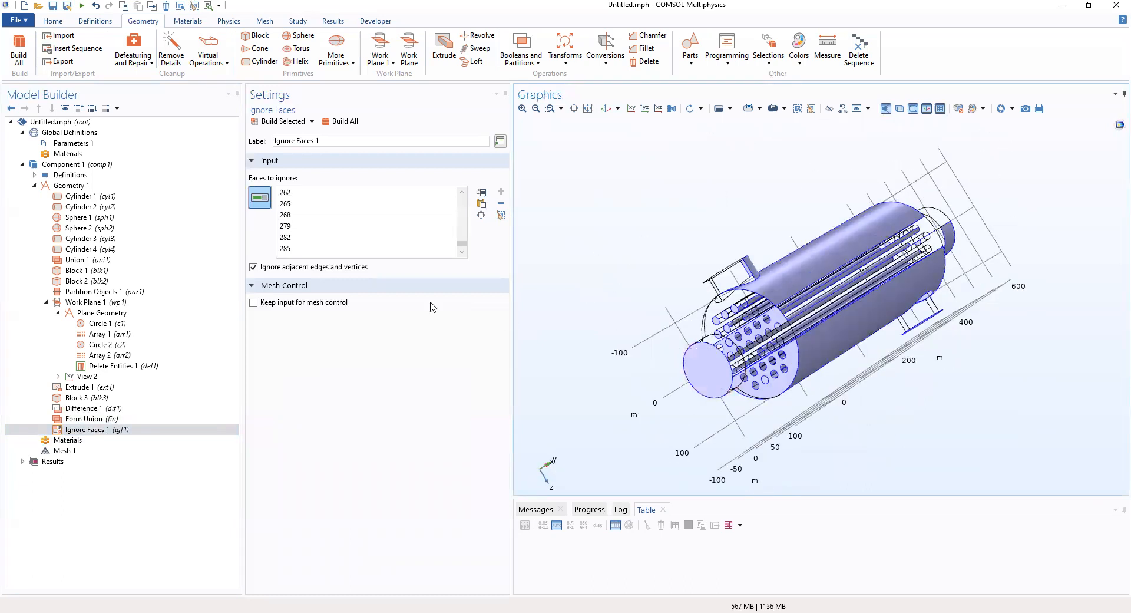
{"action": "left_click", "coordinate": [707, 382]}
{"action": "left_click", "coordinate": [708, 382]}
{"action": "left_click", "coordinate": [708, 381]}
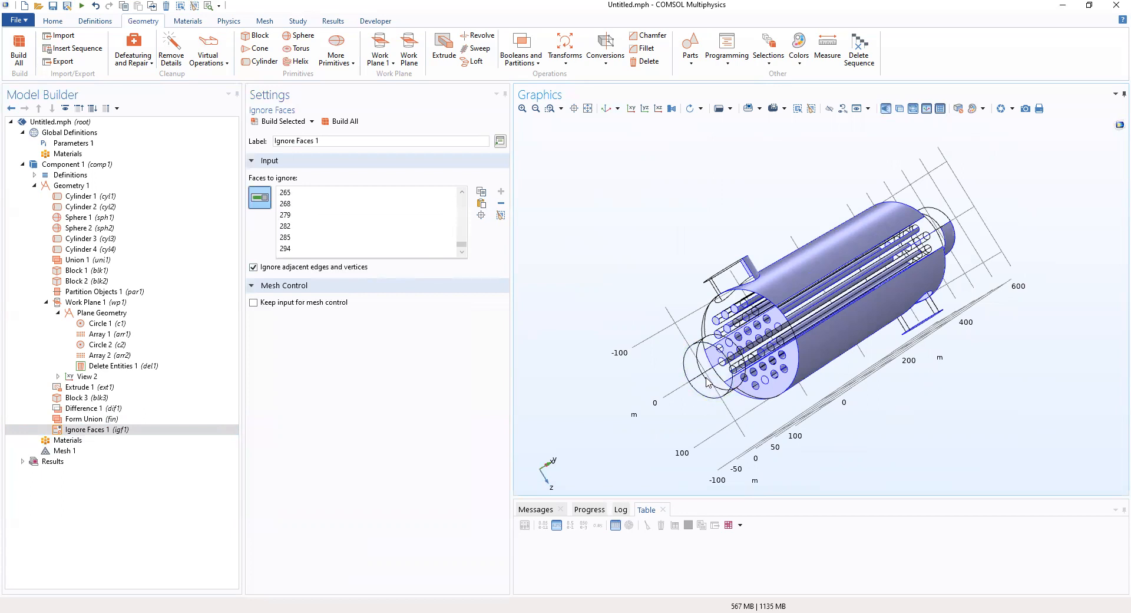
{"action": "left_click", "coordinate": [707, 383]}
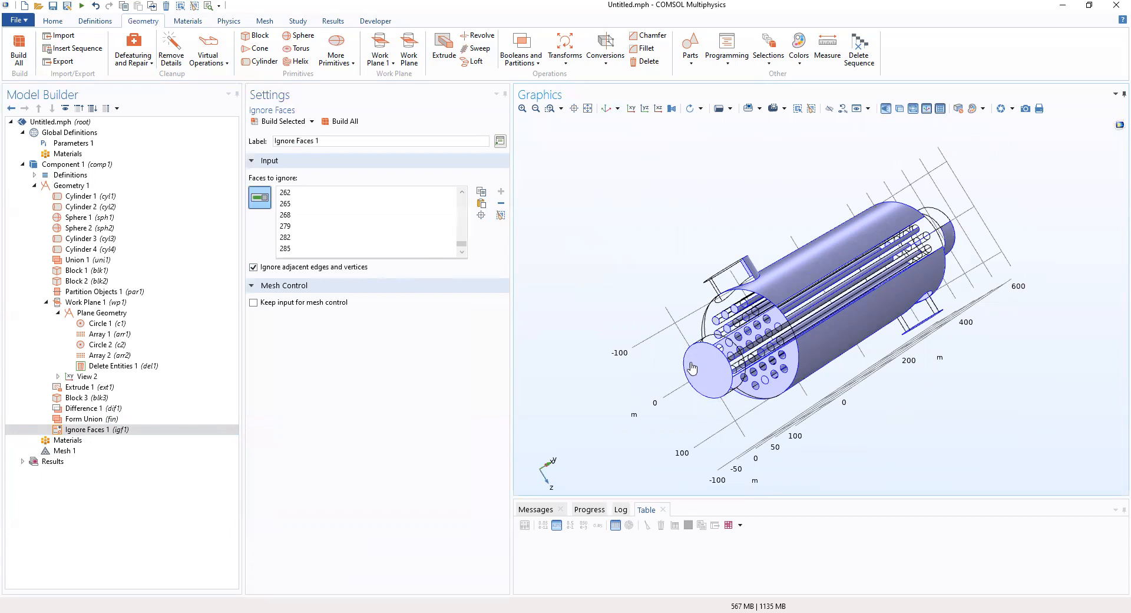
- Add the nearby side nozzle's circular end face and the adjacent domed head face to the faces to ignore
{"action": "left_click_drag", "start_coordinate": [750, 318], "coordinate": [722, 395]}
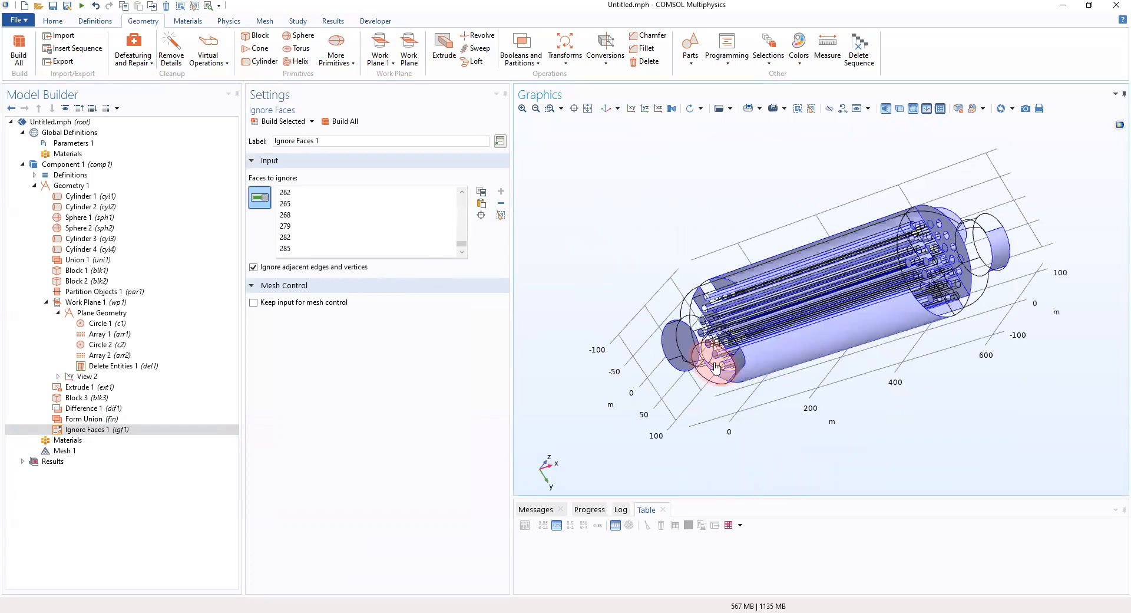
{"action": "left_click", "coordinate": [697, 356]}
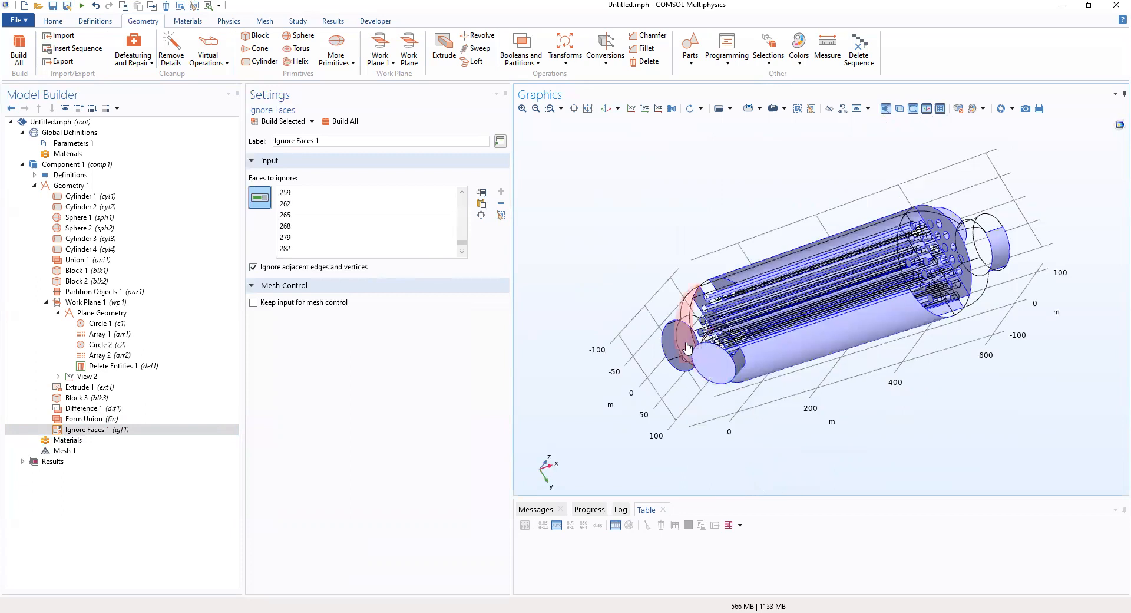
{"action": "left_click", "coordinate": [700, 360]}
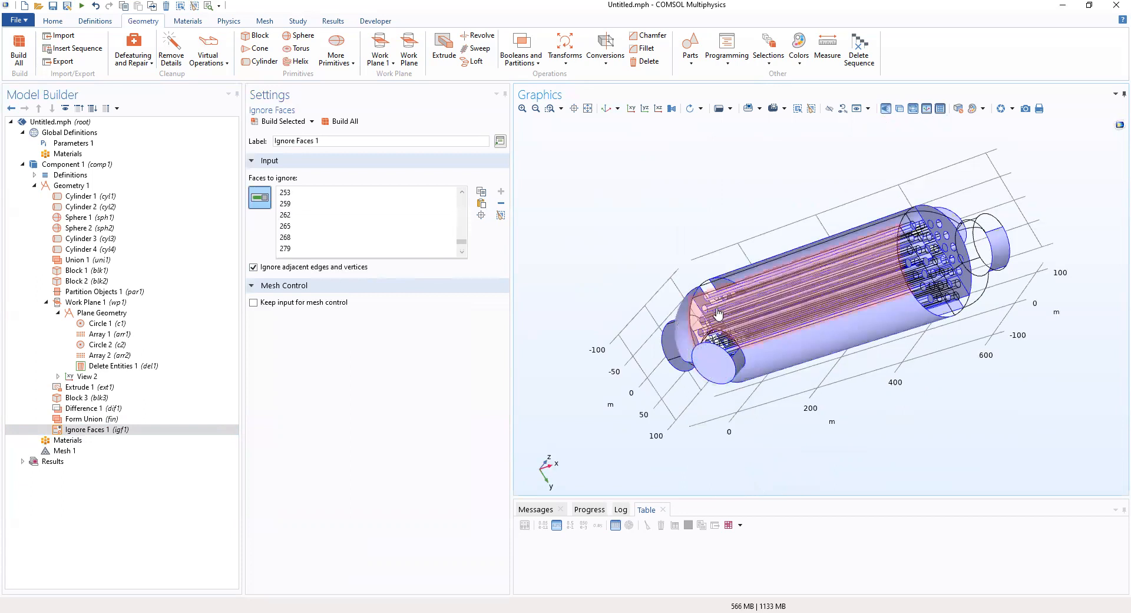
{"action": "left_click", "coordinate": [716, 372]}
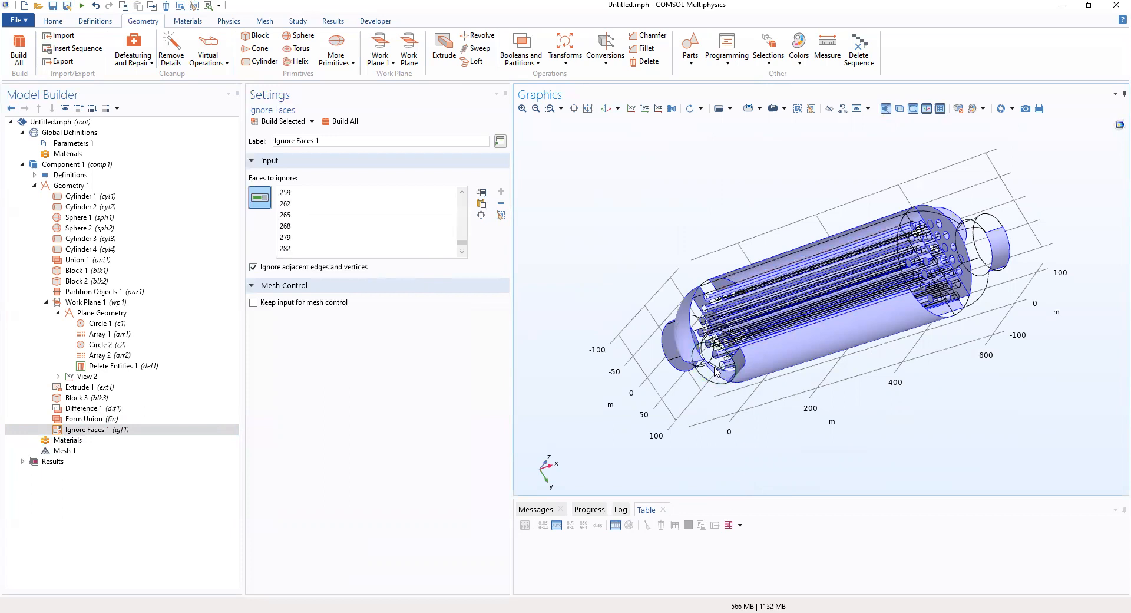
{"action": "left_click", "coordinate": [716, 371]}
- Add the upper dome face at the vessel's opposite end to the faces to ignore, and leave the lower dome face deselected
{"action": "left_click_drag", "start_coordinate": [1091, 294], "coordinate": [955, 321]}
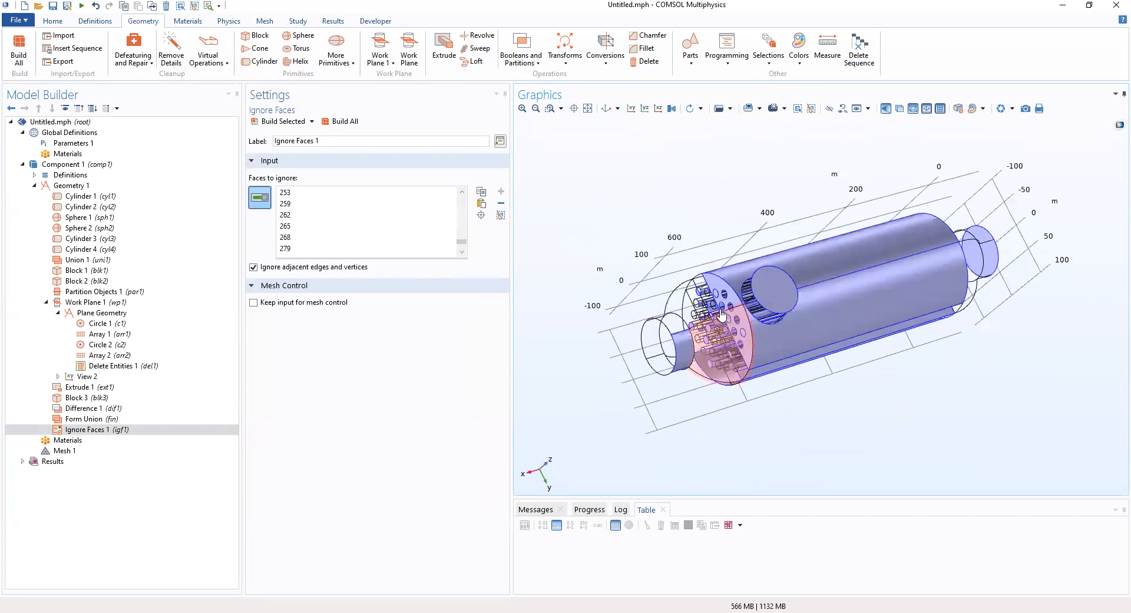
{"action": "left_click", "coordinate": [692, 305]}
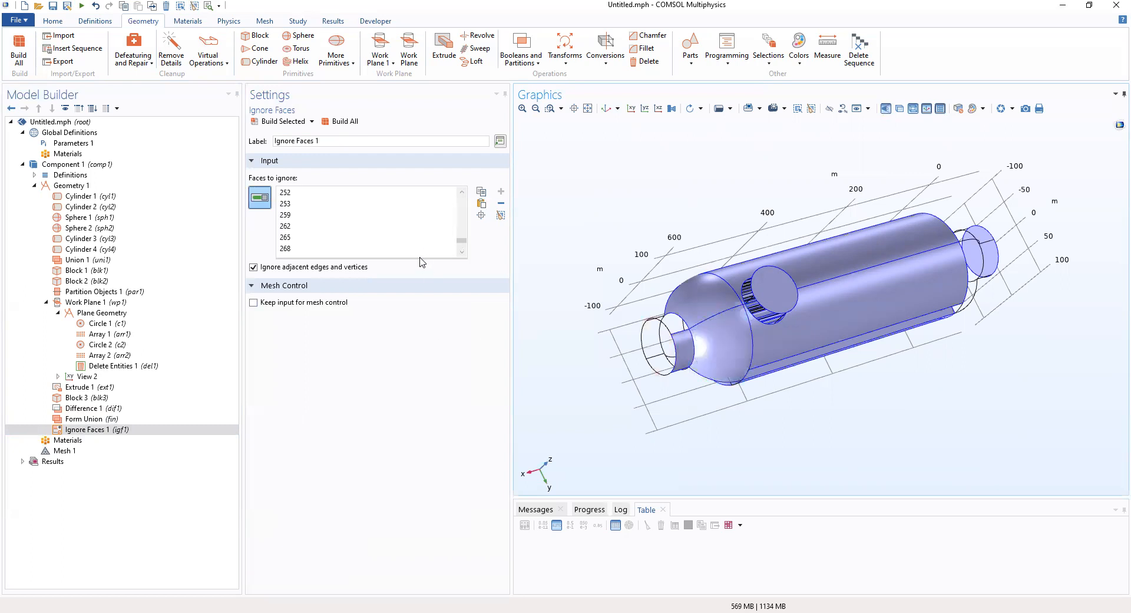
{"action": "left_click_drag", "start_coordinate": [420, 258], "coordinate": [419, 594]}
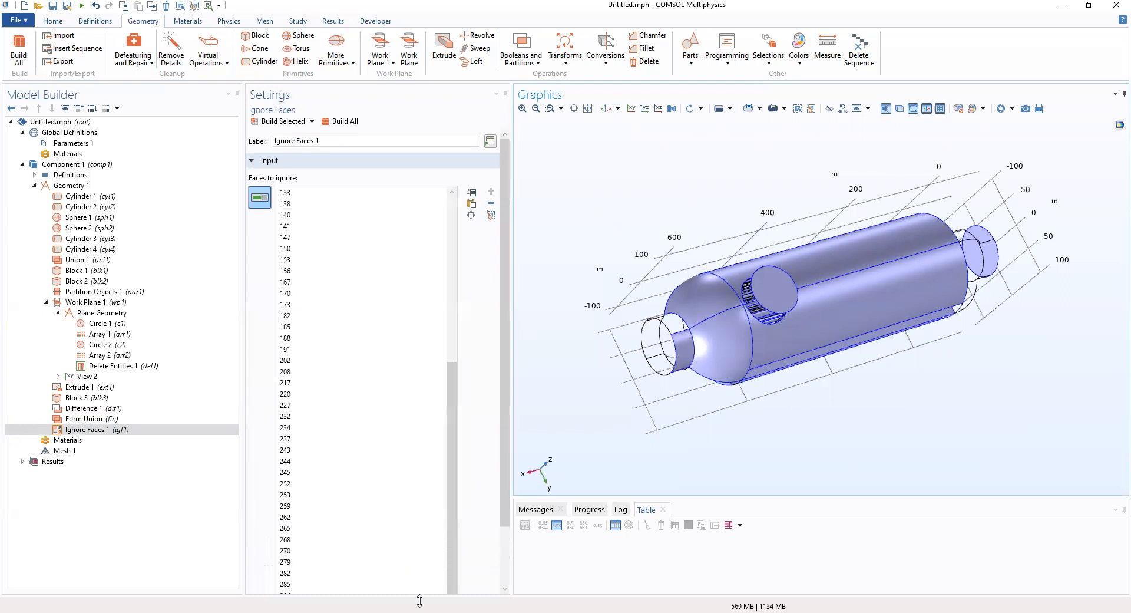
{"action": "left_click", "coordinate": [723, 357]}
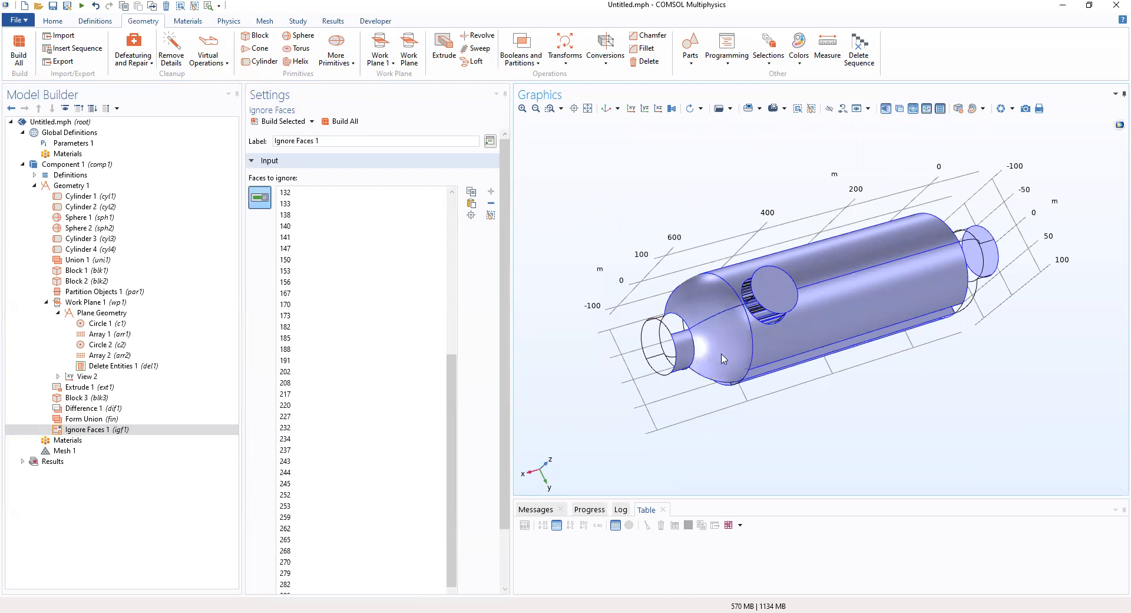
{"action": "left_click", "coordinate": [723, 357]}
{"action": "left_click", "coordinate": [724, 358]}
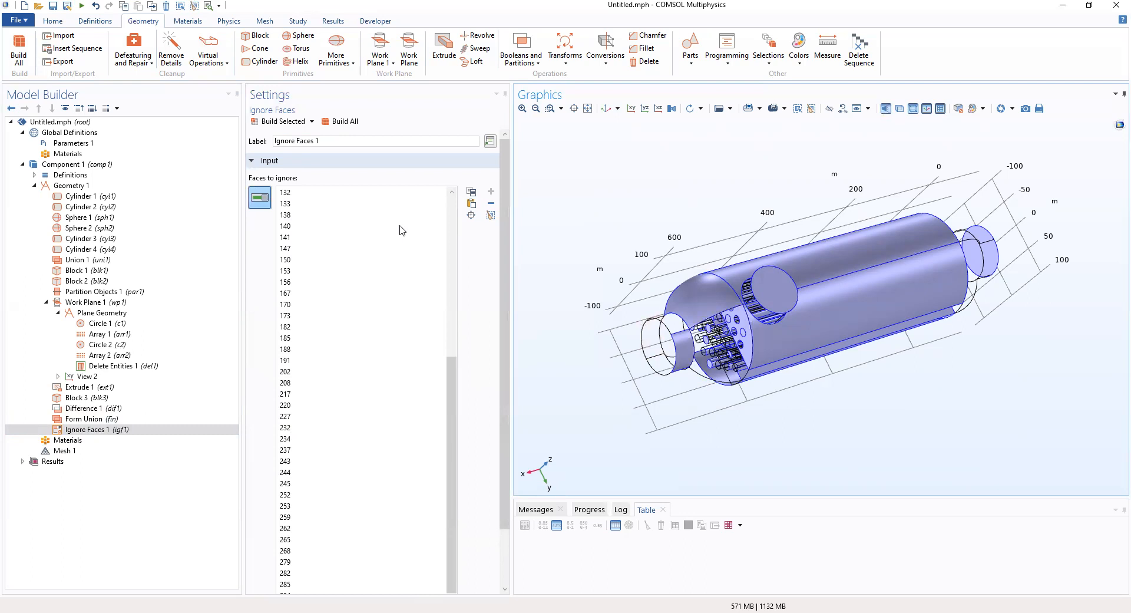